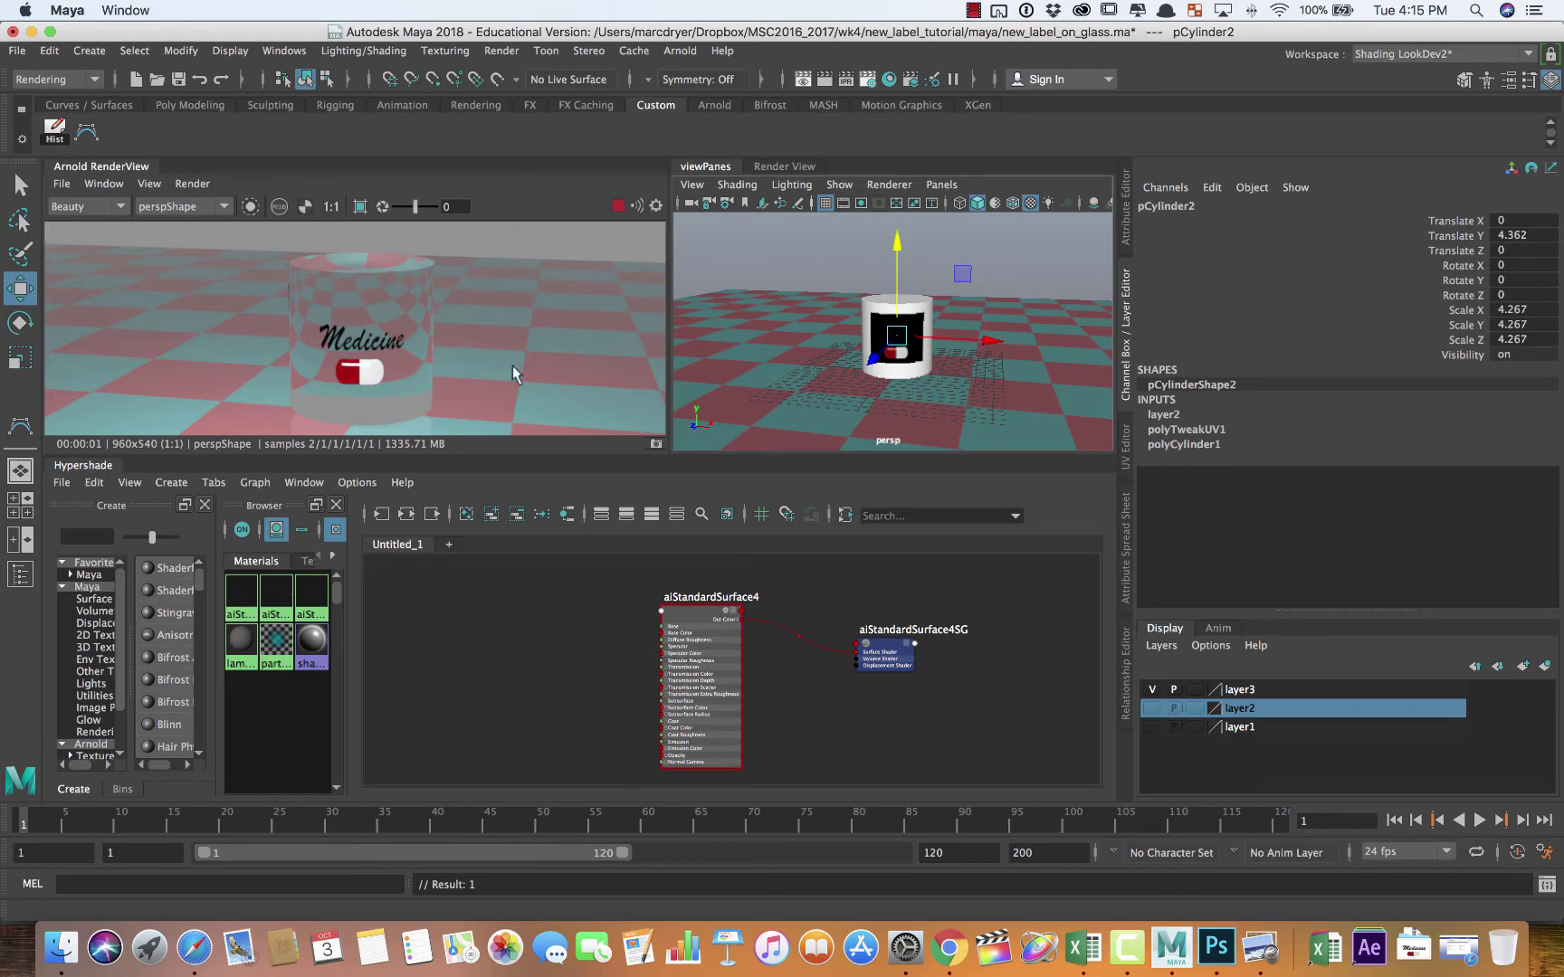
# Step: Switch to Photoshop and toggle Layer 2's visibility to compare the medicine label with and without its black background
pyautogui.press('super+Tab')
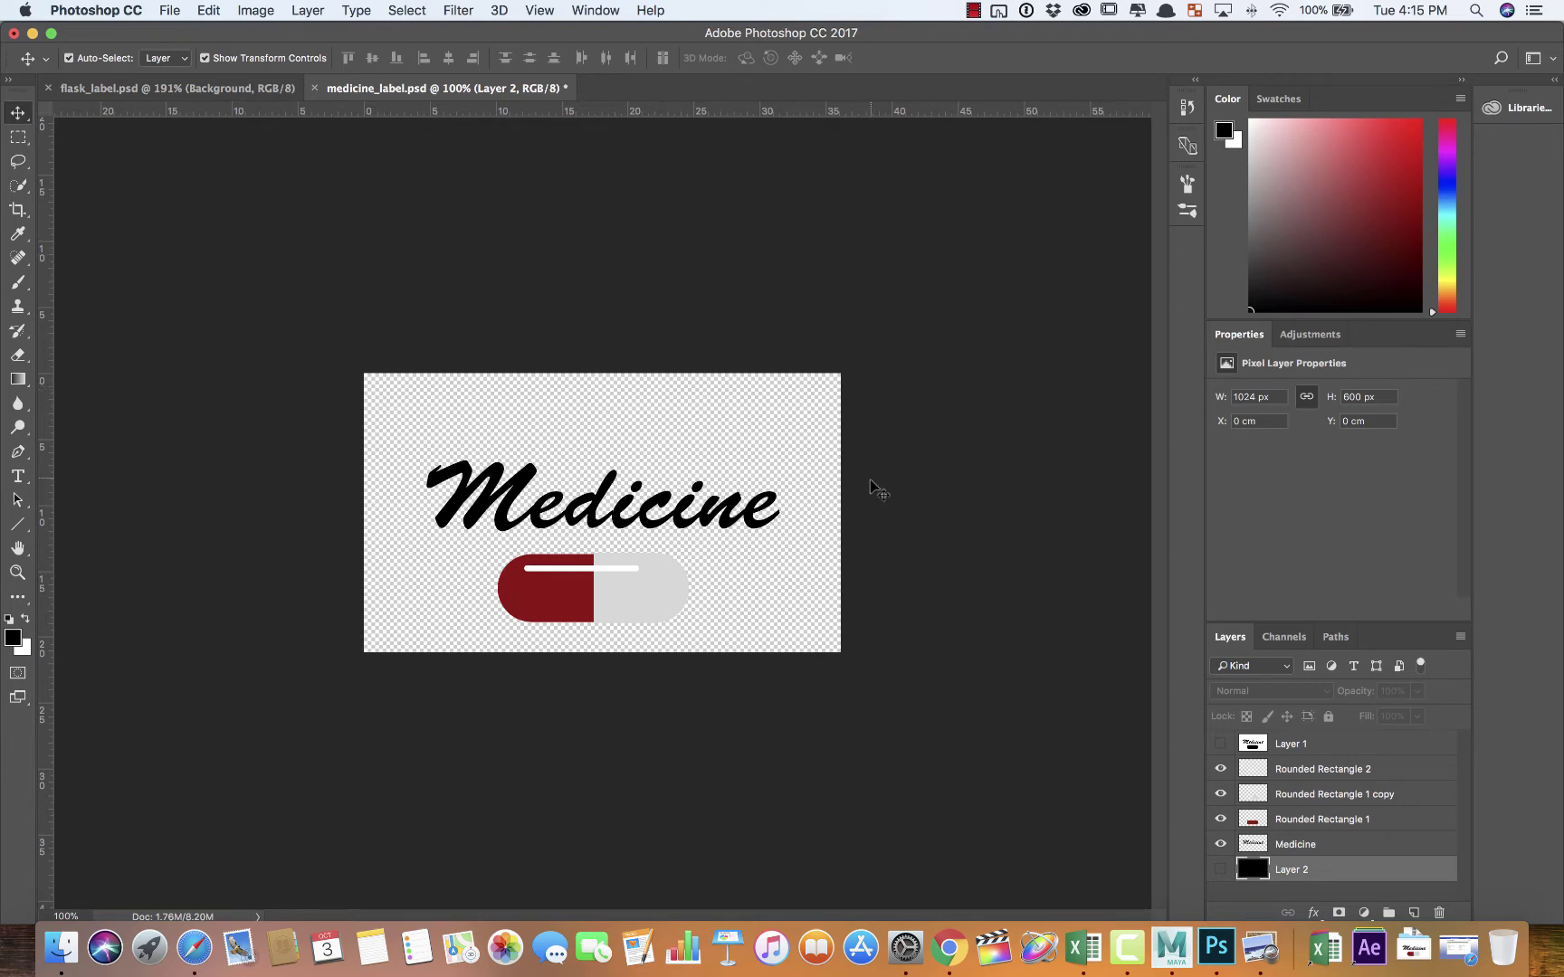
pyautogui.click(1221, 869)
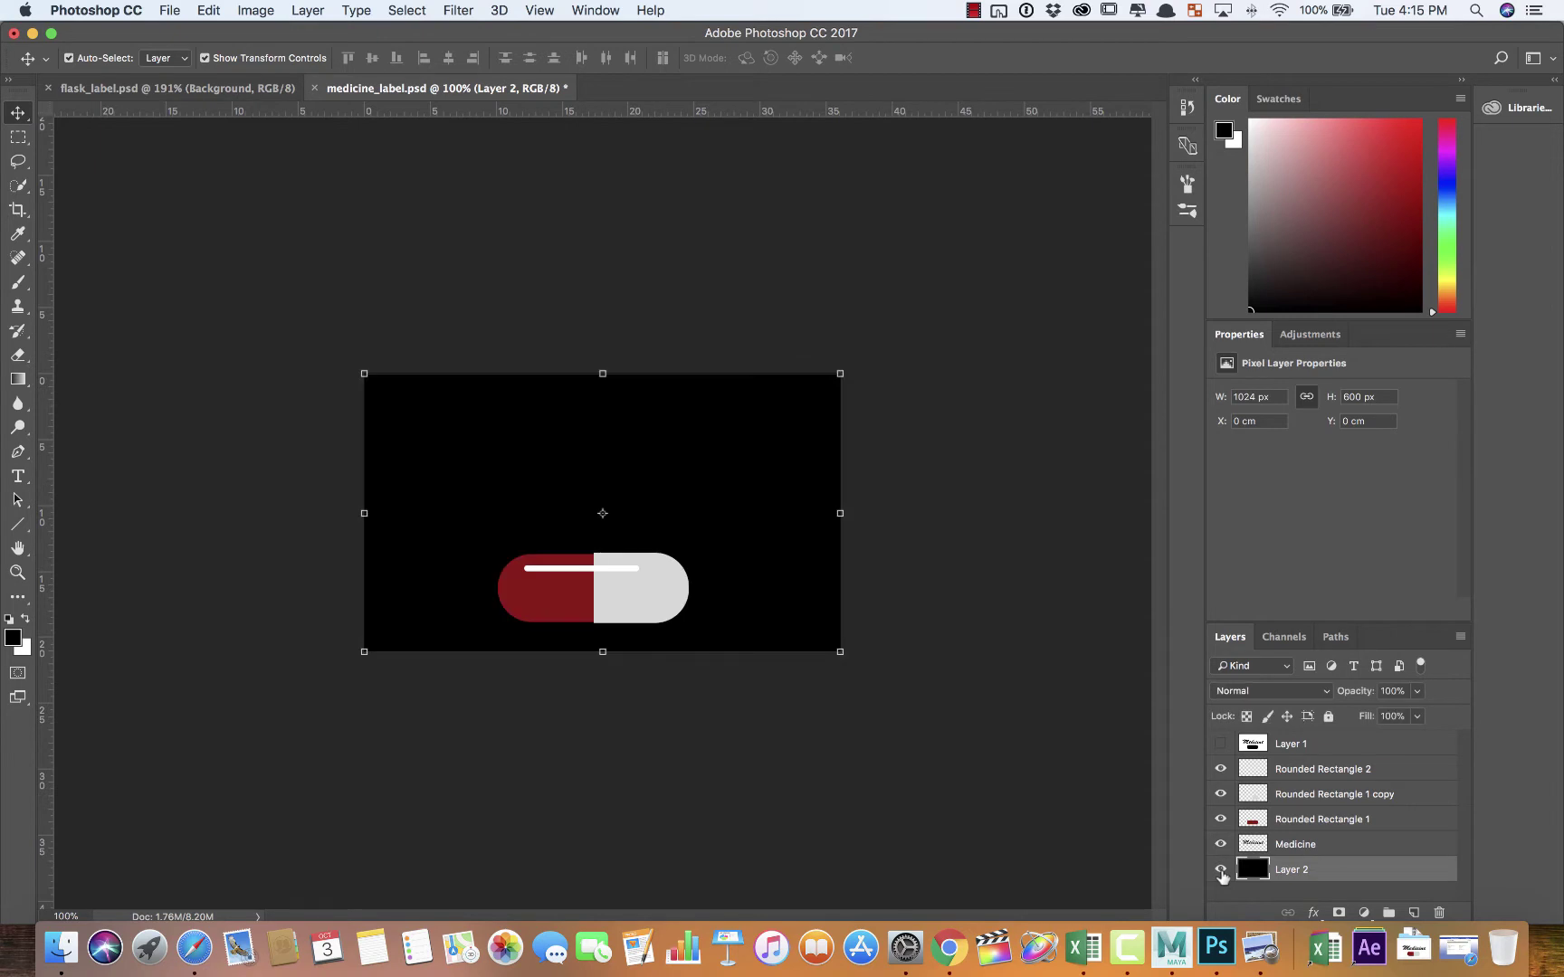
pyautogui.click(1220, 869)
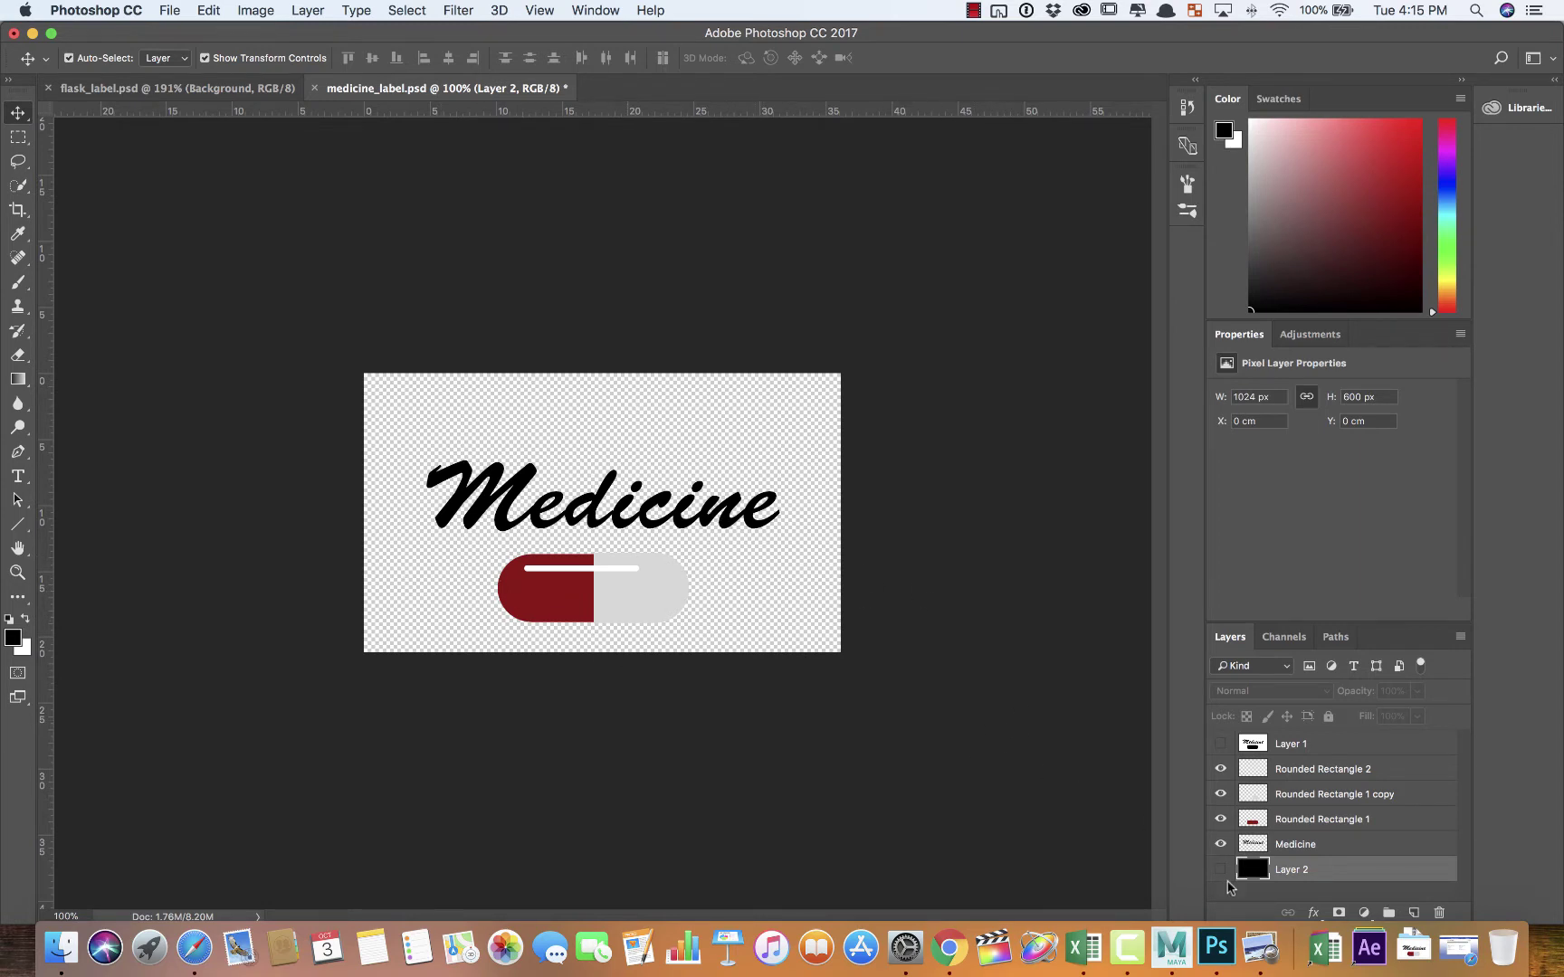
pyautogui.click(1221, 869)
pyautogui.click(1221, 870)
pyautogui.click(1221, 870)
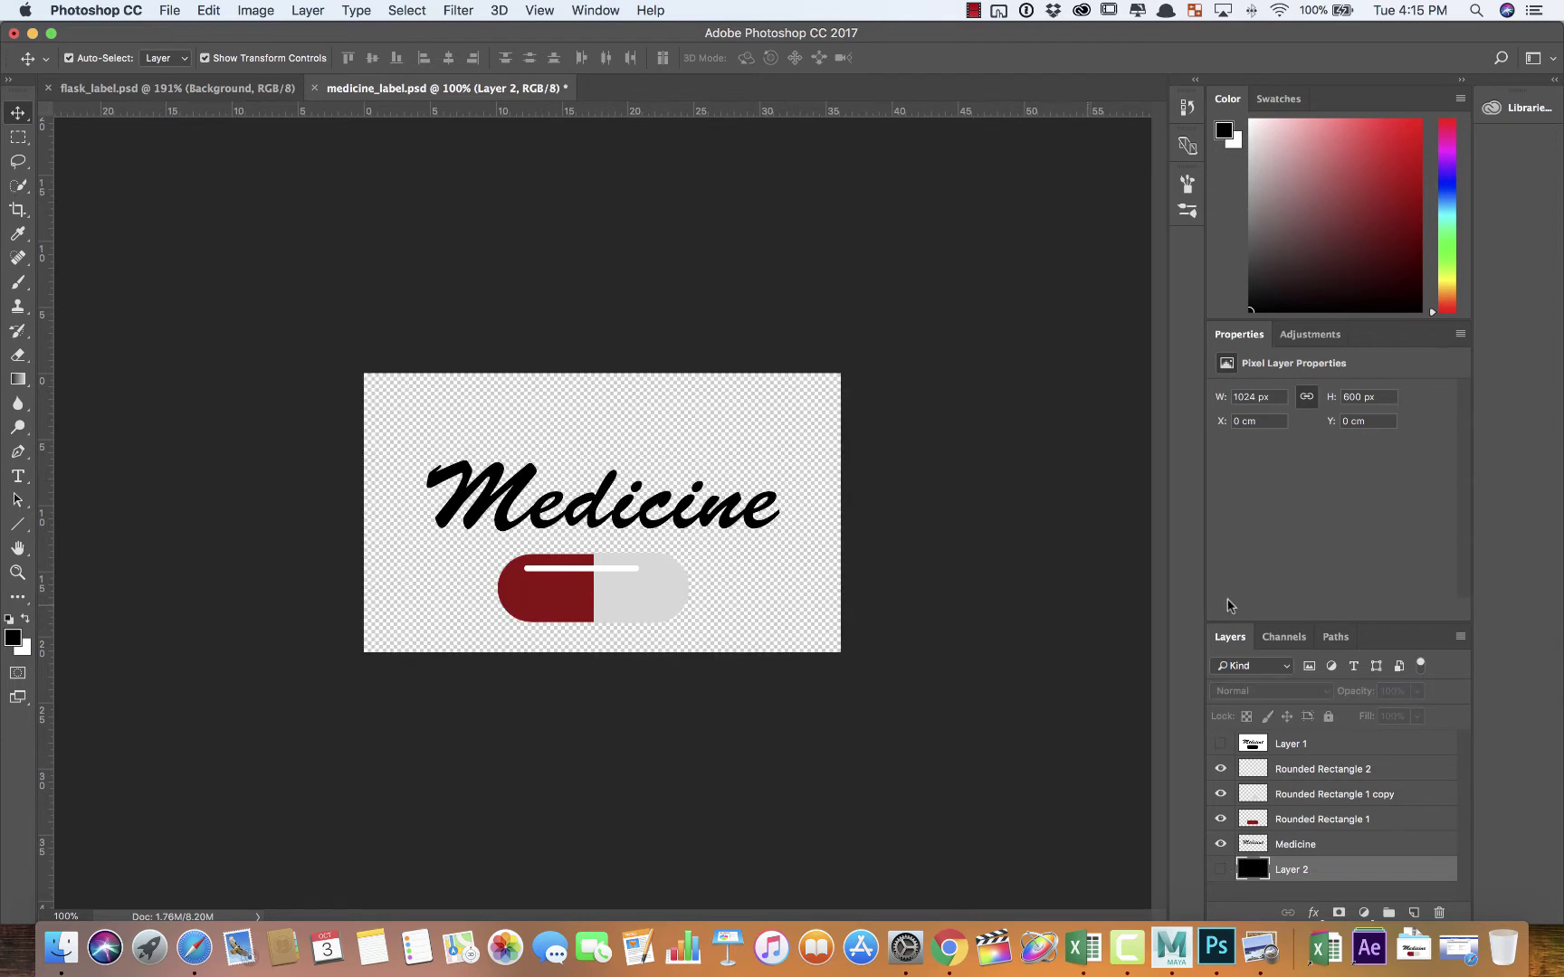
# Step: Examine the label's Alpha 1 channel on its own and over the RGB channels, then return to the layer list
pyautogui.click(1272, 637)
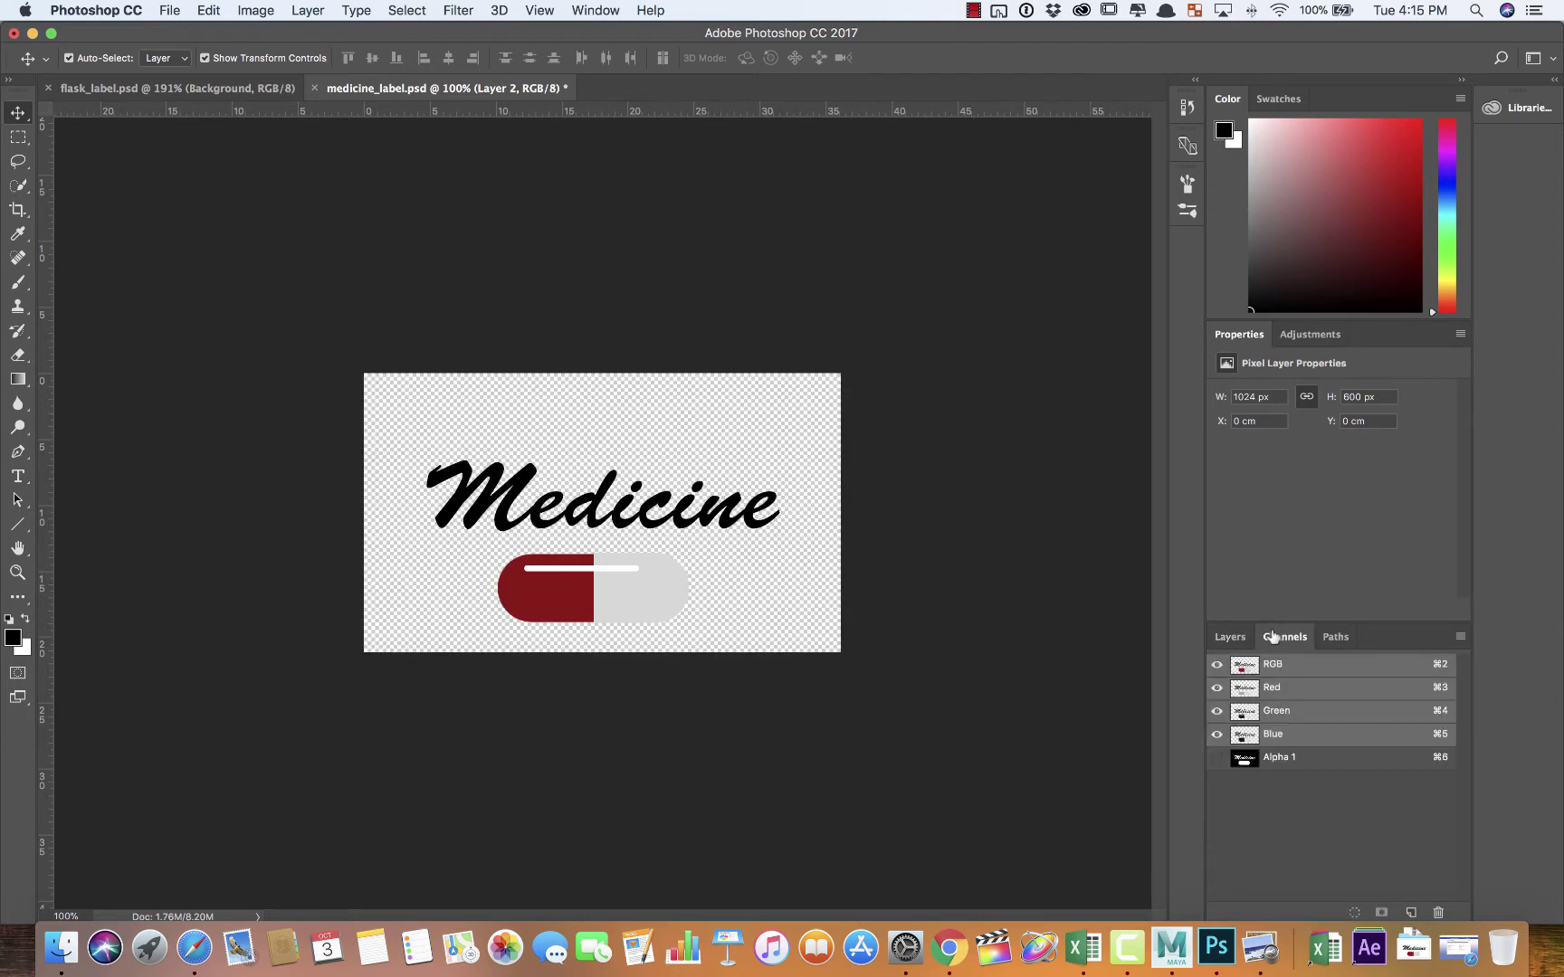
pyautogui.click(1216, 758)
pyautogui.click(1216, 666)
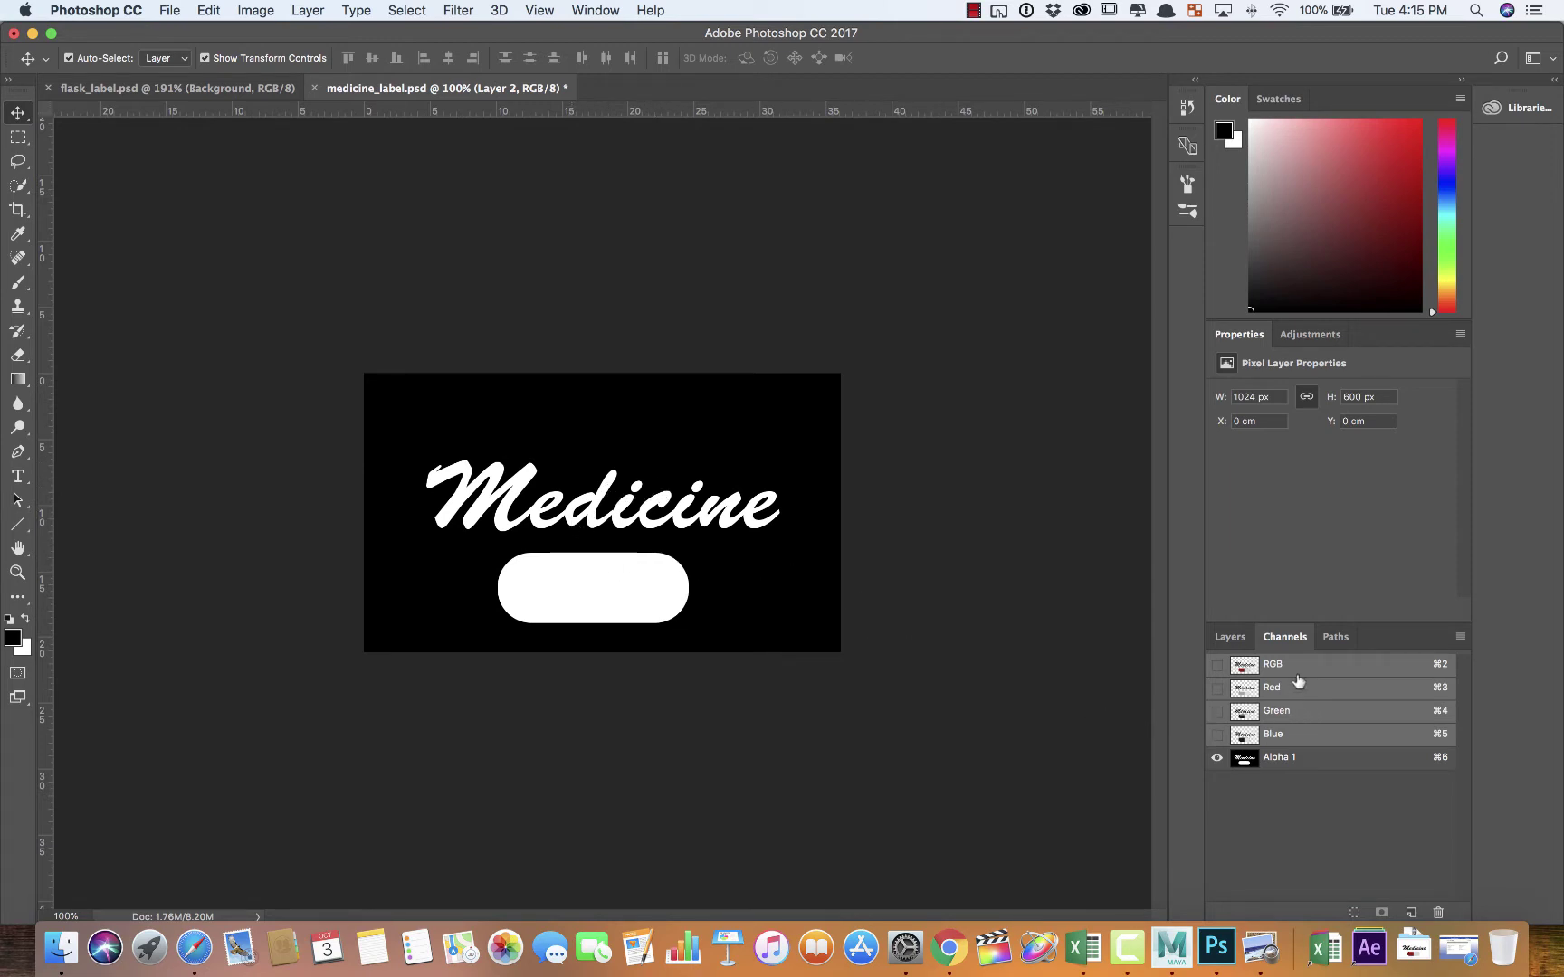
pyautogui.click(1218, 666)
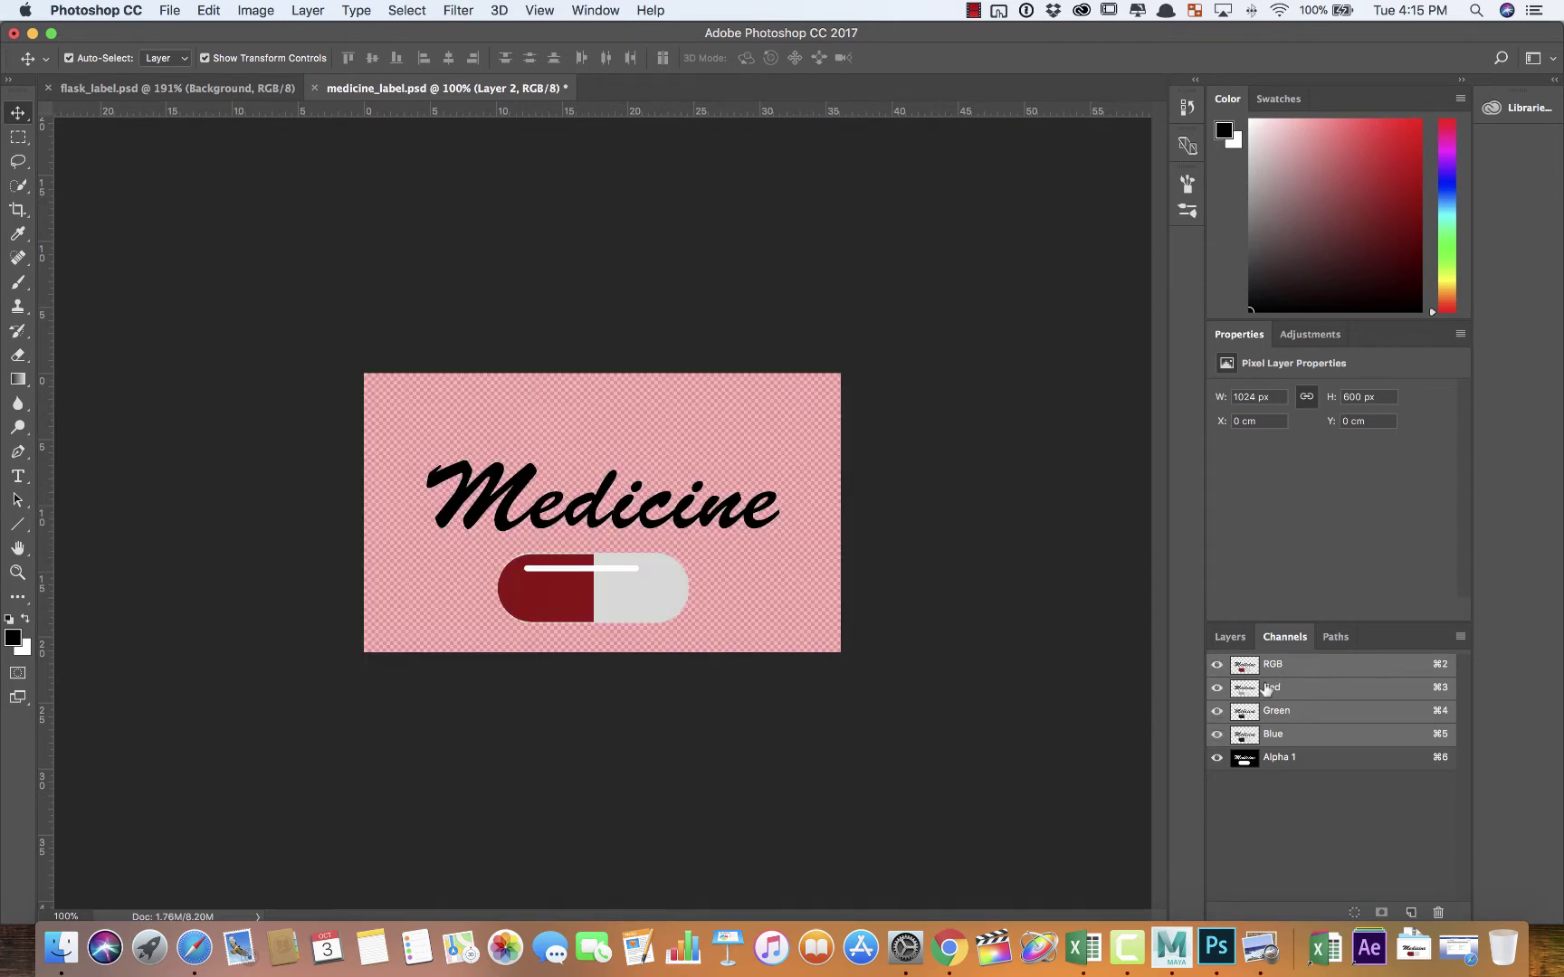
pyautogui.click(1217, 757)
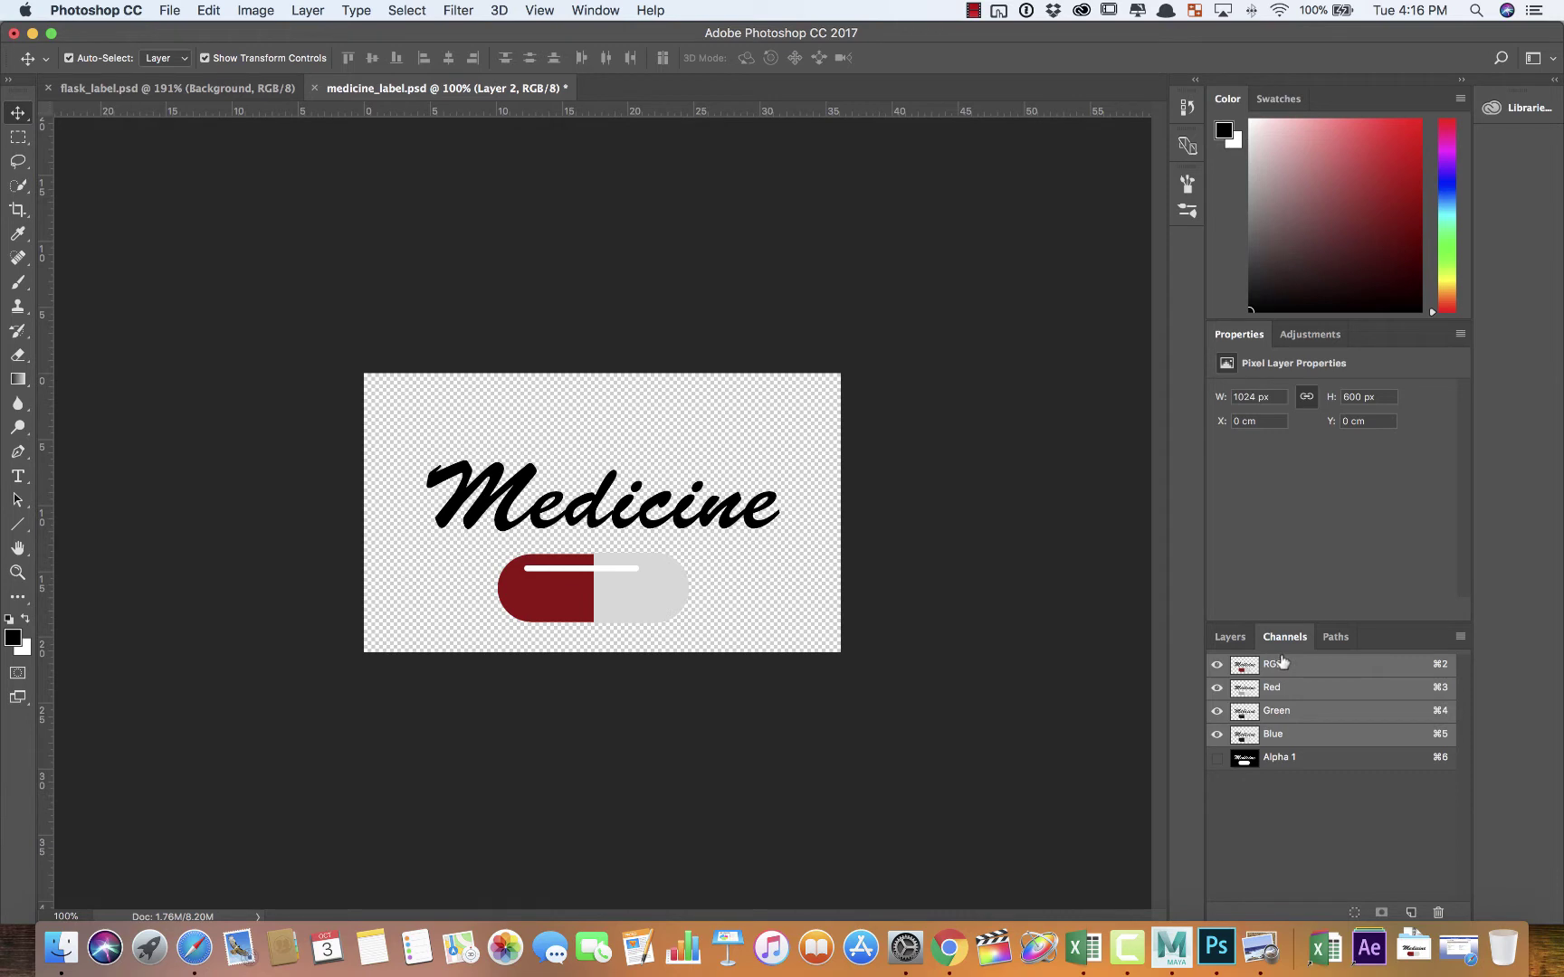
pyautogui.click(1240, 642)
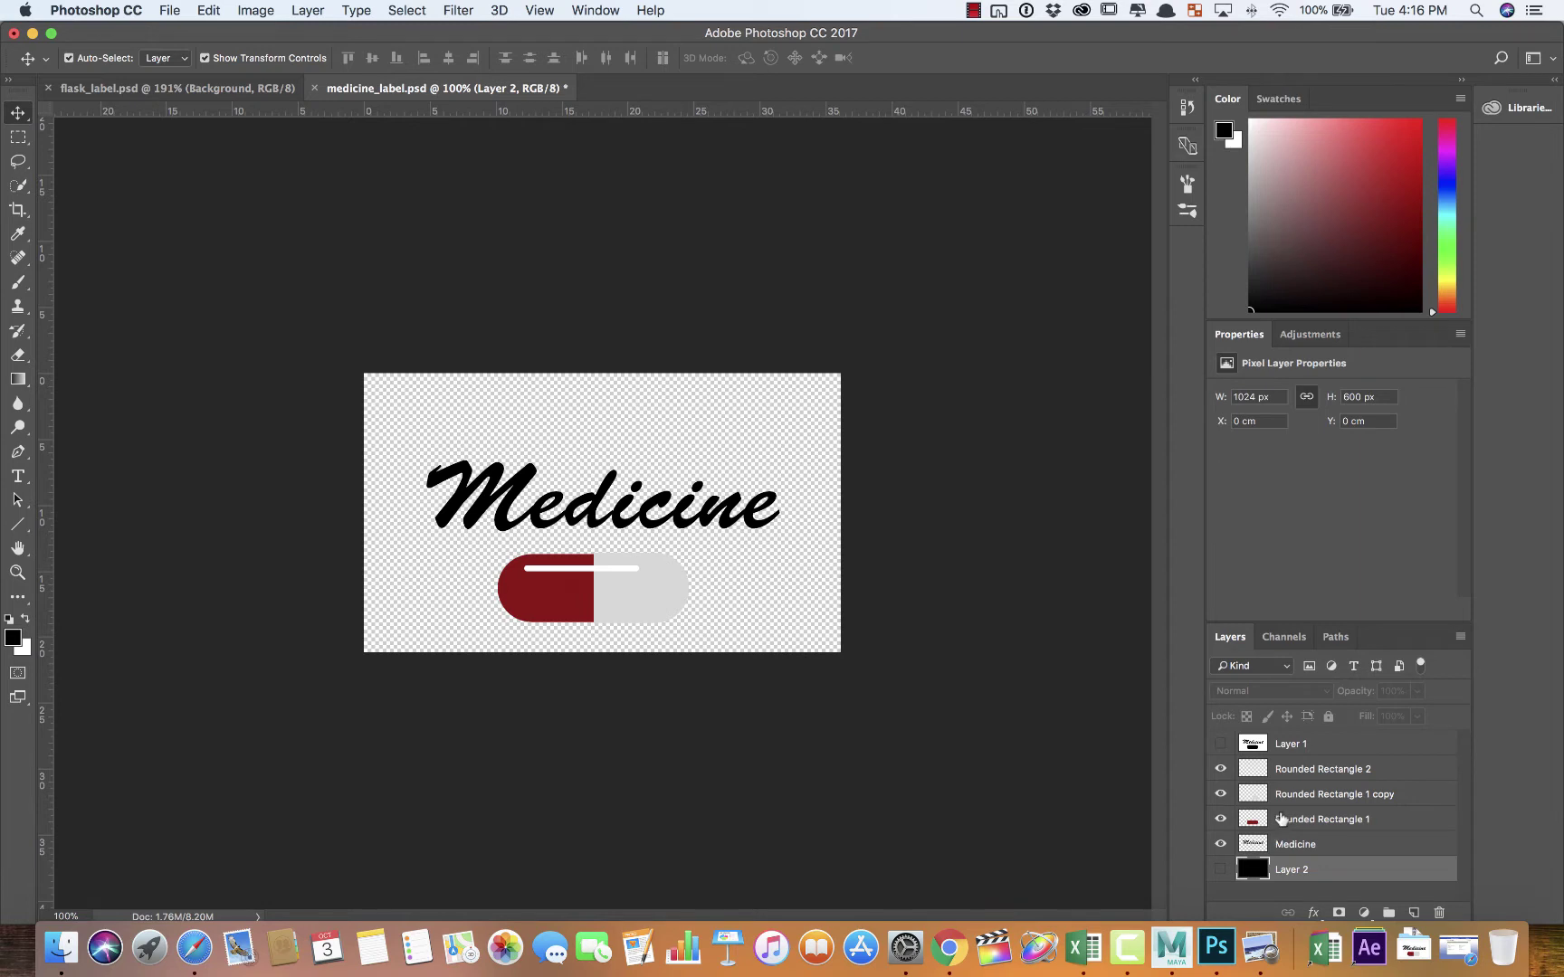
# Step: Switch to Maya, show only layer2 in place of layer3, and stop the live Arnold render
pyautogui.press('super+Tab')
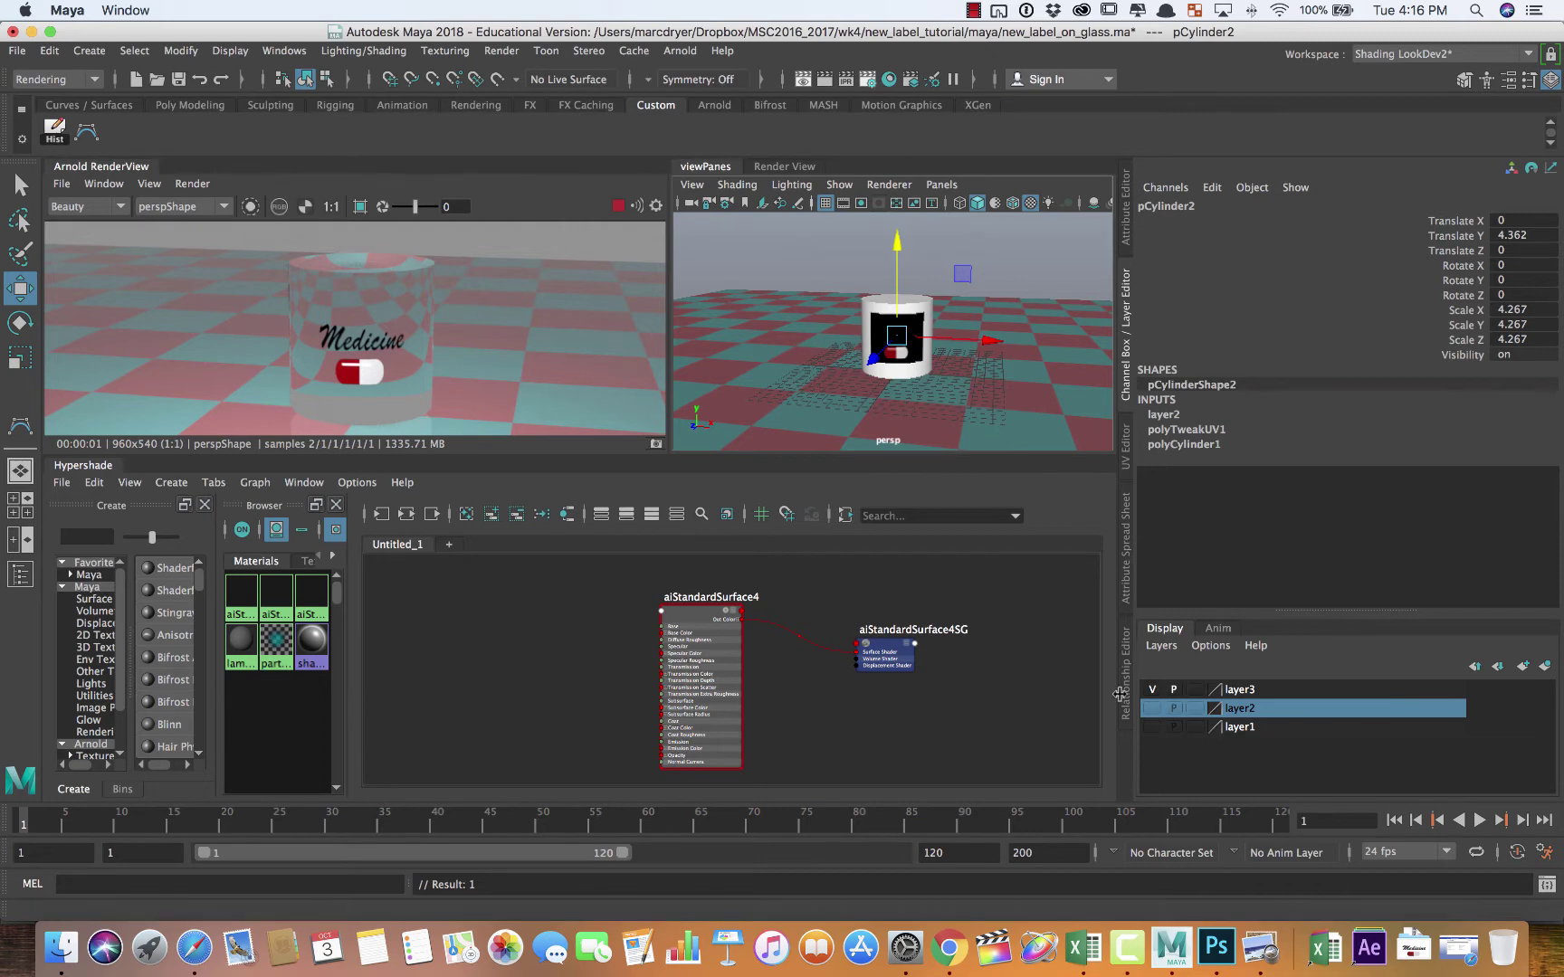
pyautogui.click(1152, 690)
pyautogui.click(1153, 709)
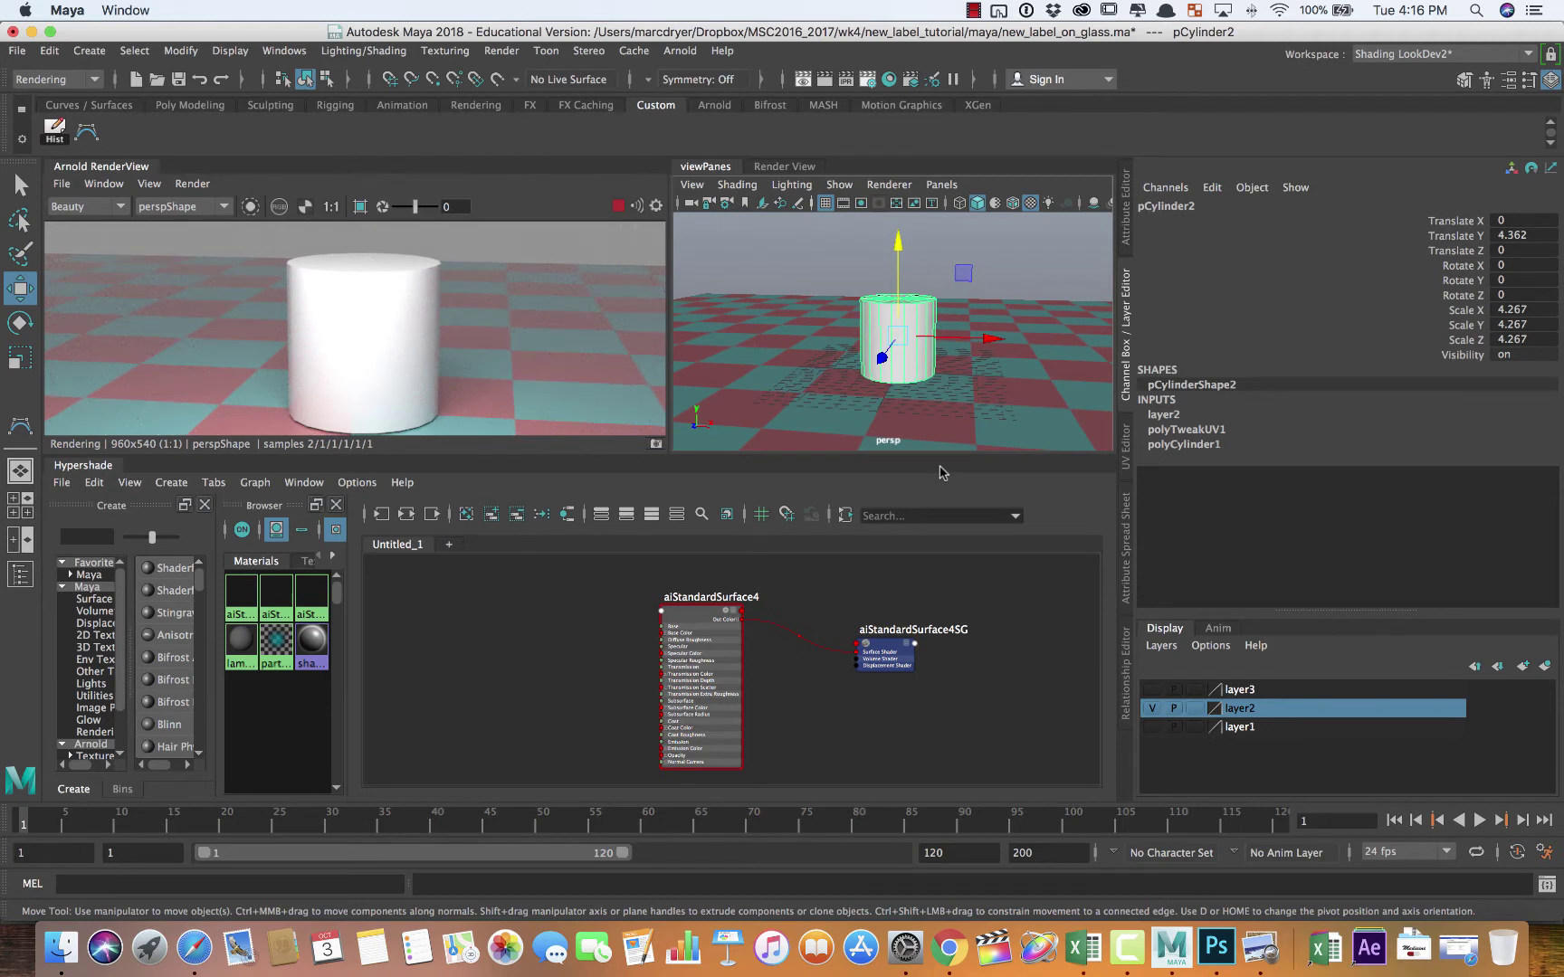
pyautogui.click(618, 207)
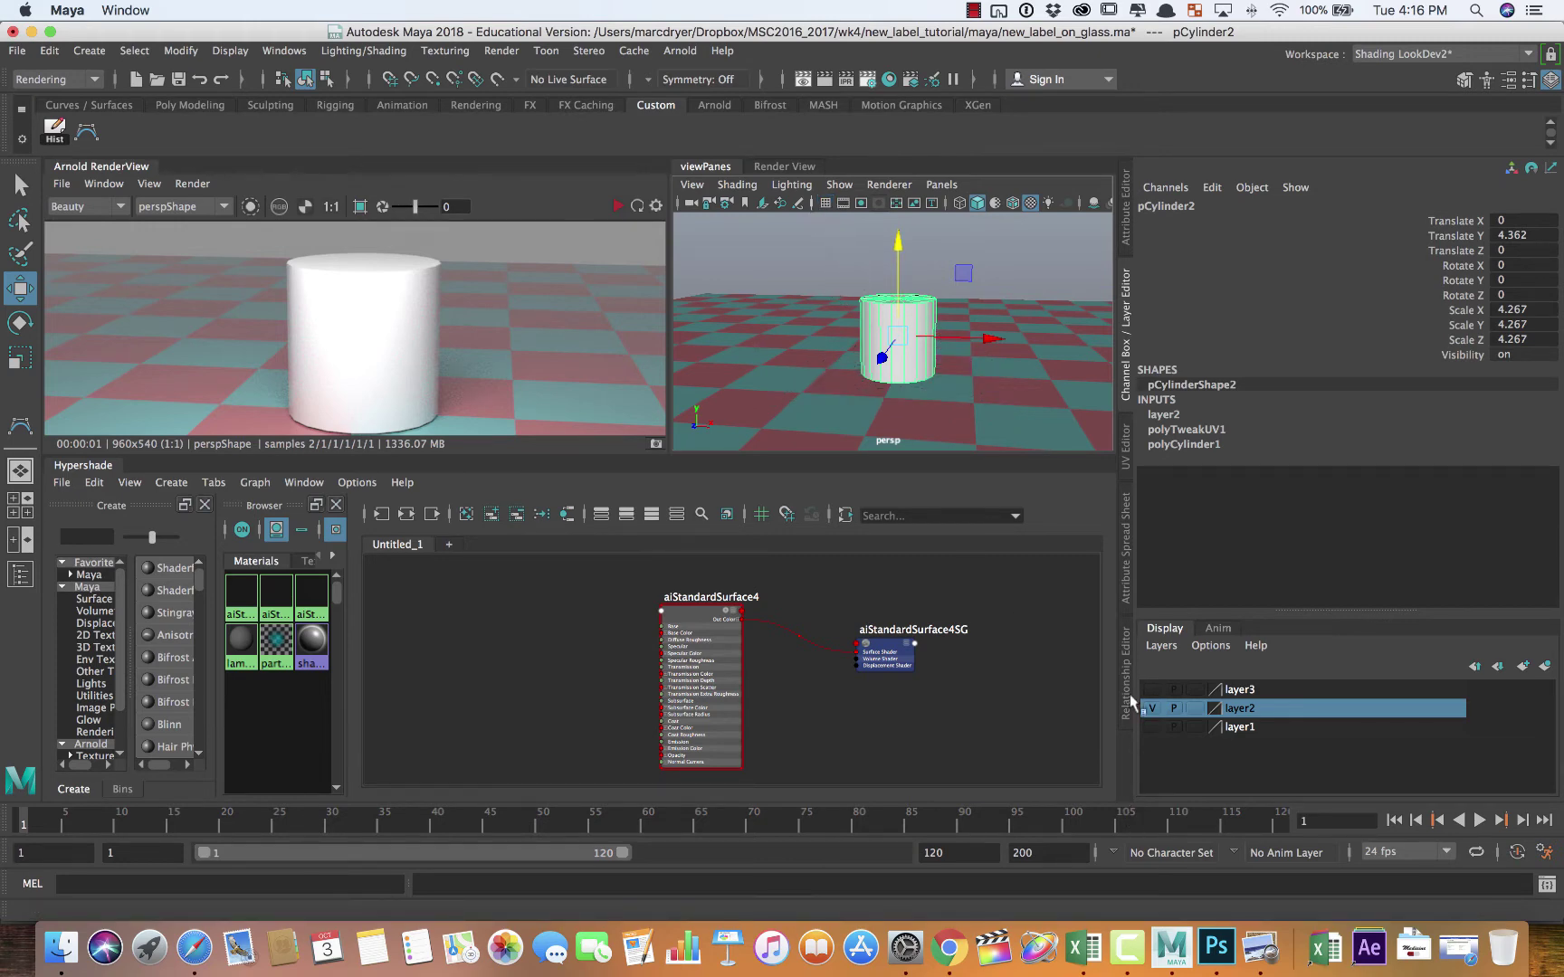
# Step: Show the existing cylinder's UV layout in the UV Editor without the texture image, and delete the cylinder
pyautogui.click(1128, 462)
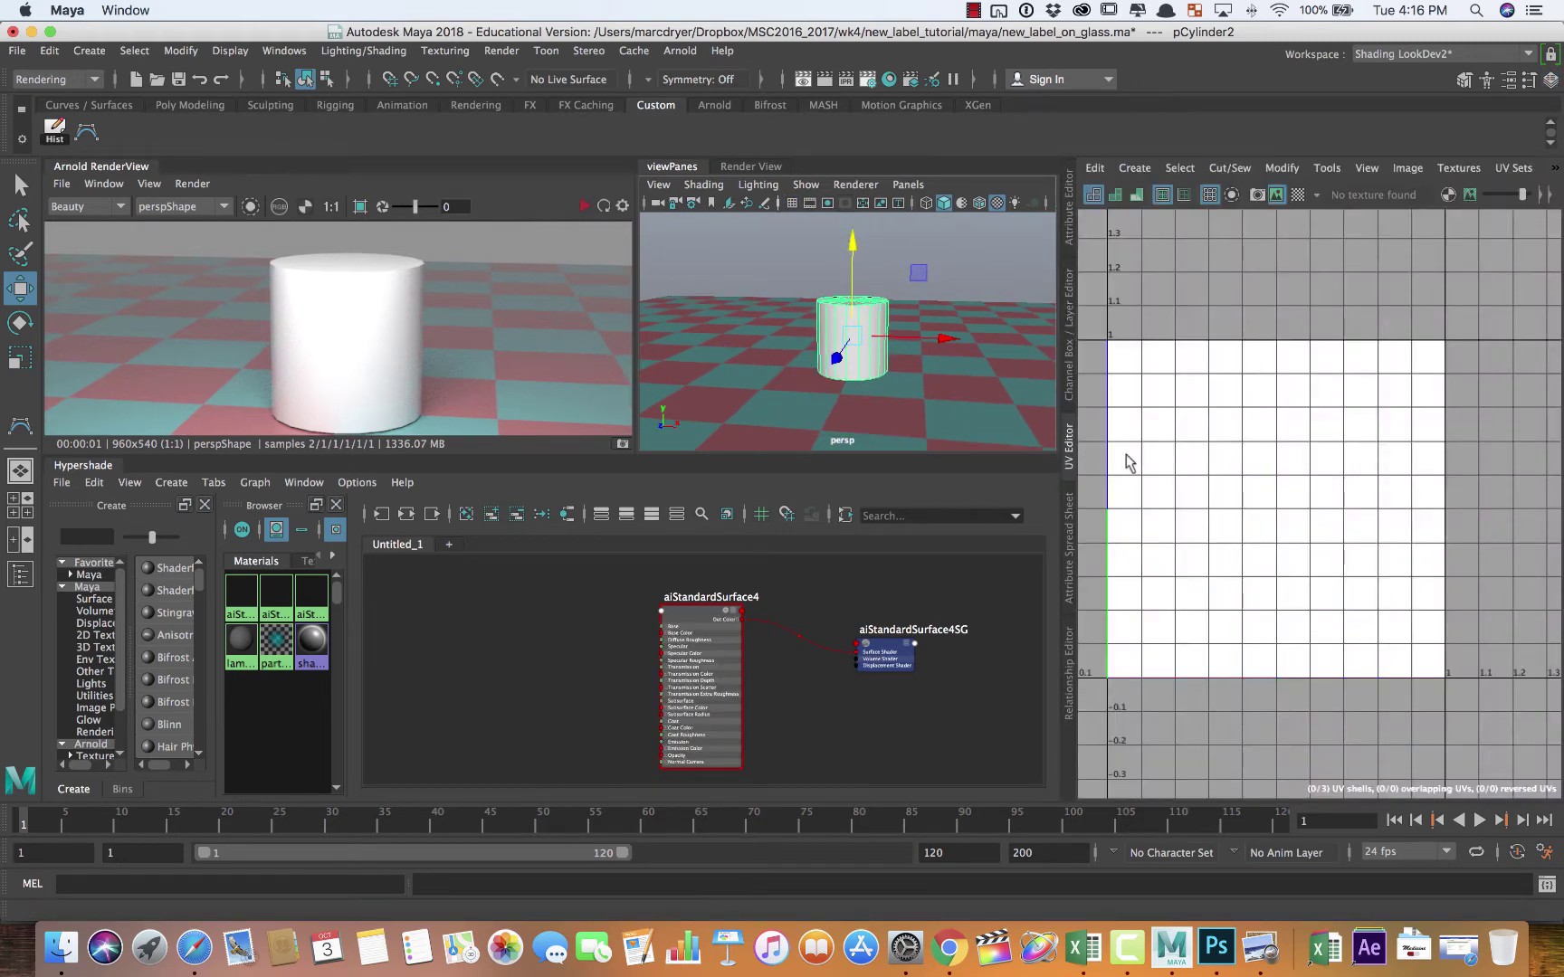
pyautogui.click(876, 354)
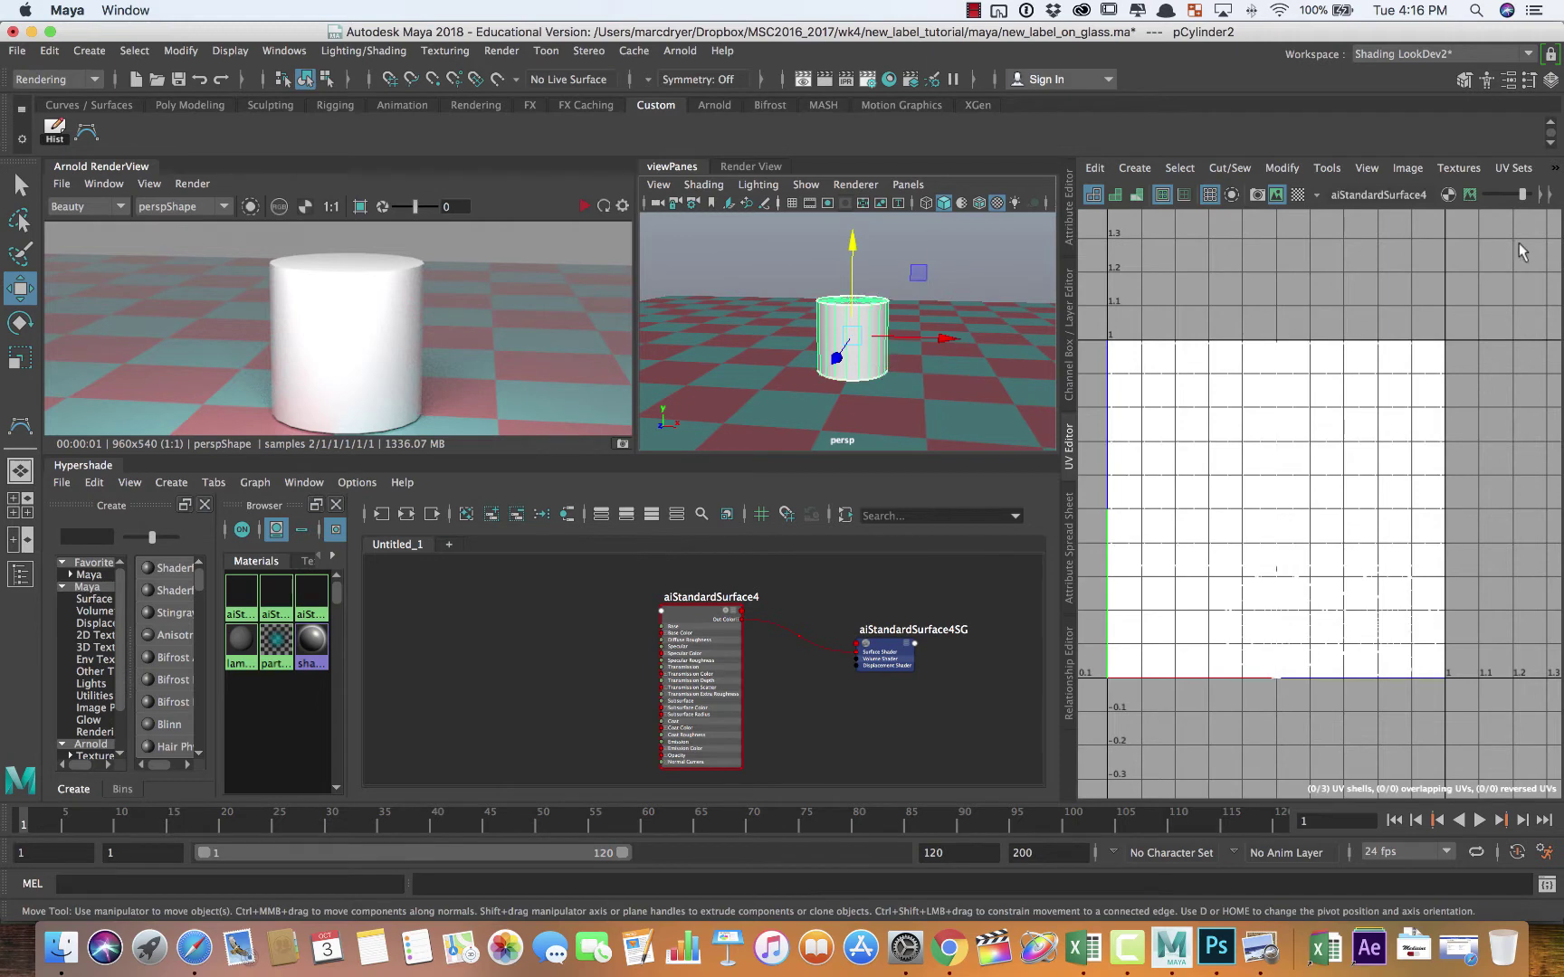
pyautogui.click(1470, 196)
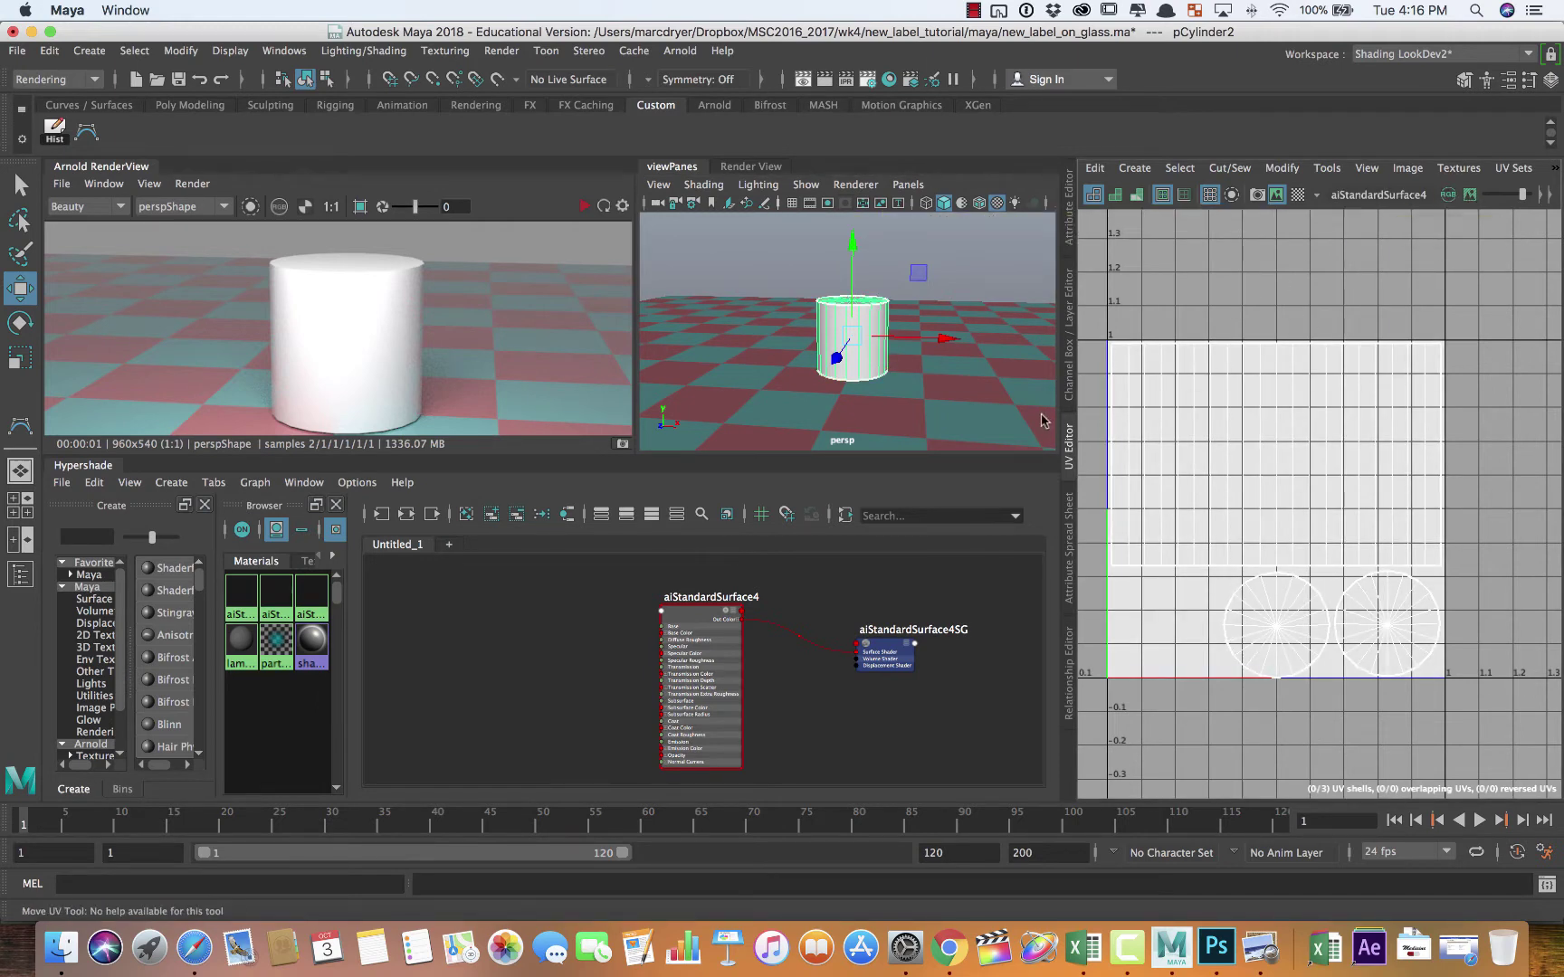
pyautogui.press('Delete')
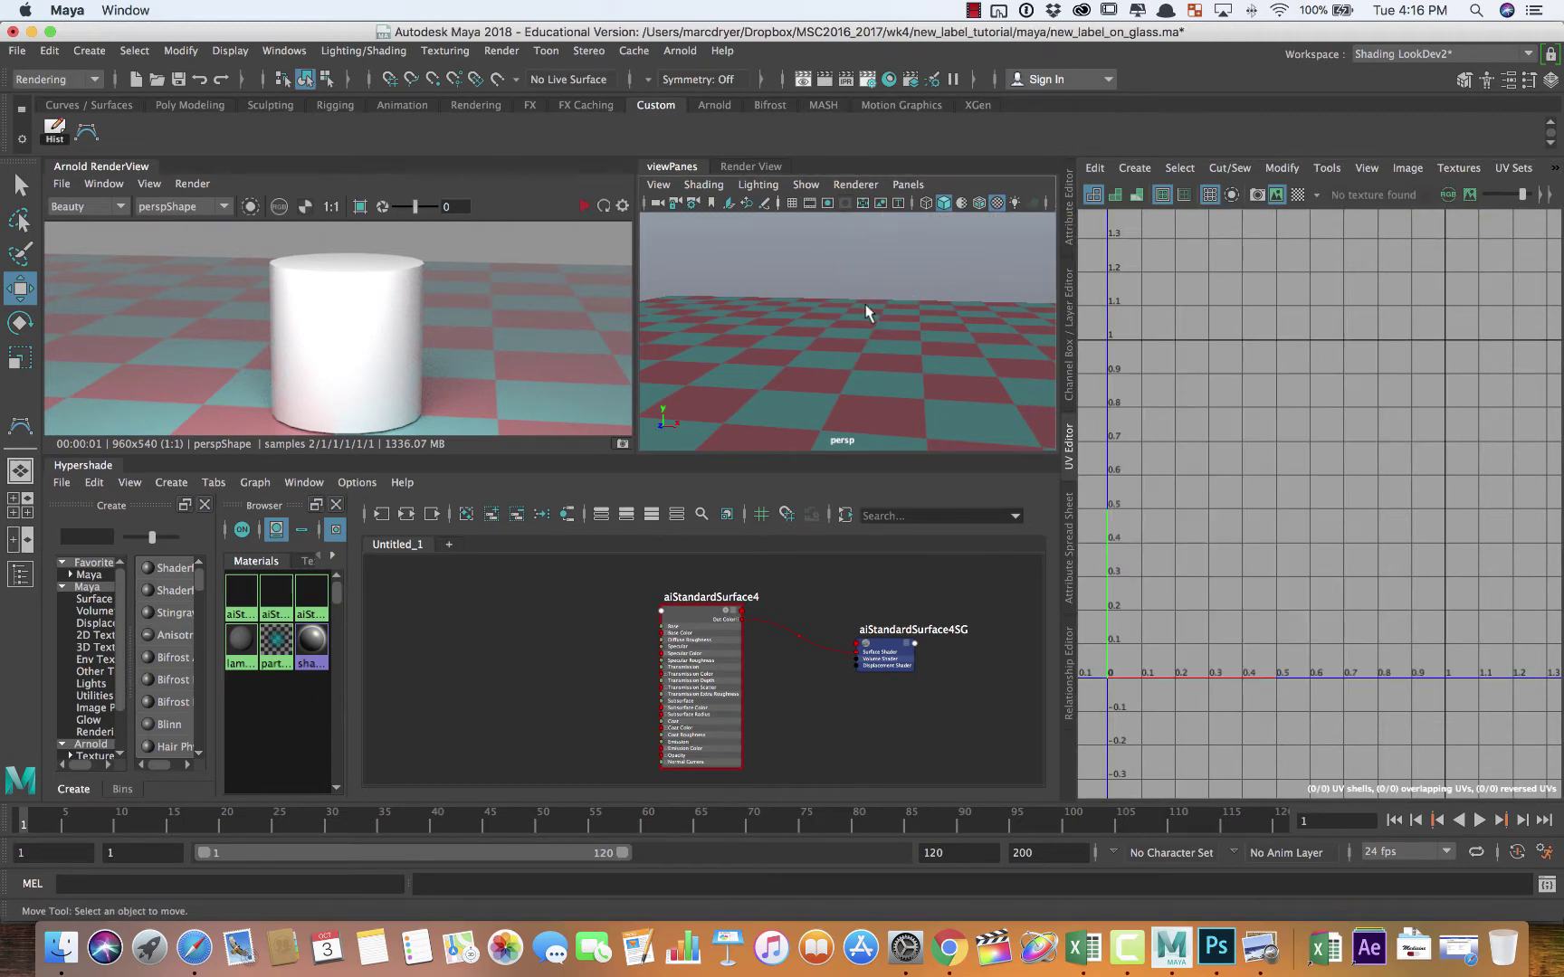
# Step: Create a polygon cylinder, scale it uniformly to about 3.85, and raise it to stand on the checkered floor
pyautogui.click(89, 51)
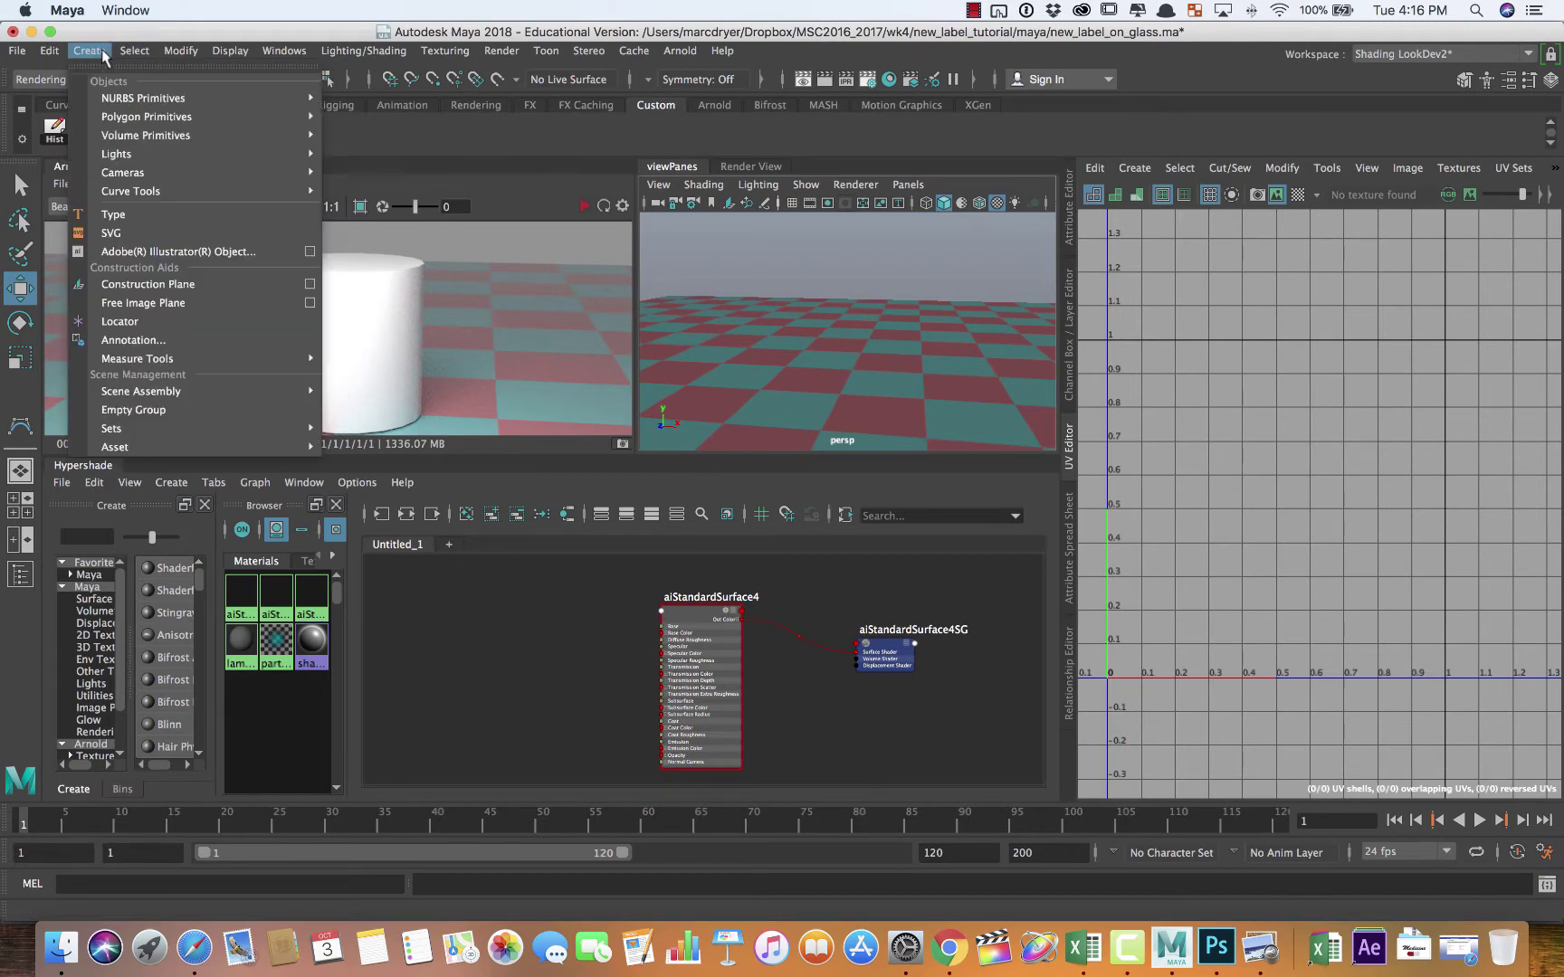
pyautogui.moveTo(167, 141)
pyautogui.moveTo(209, 120)
pyautogui.click(376, 171)
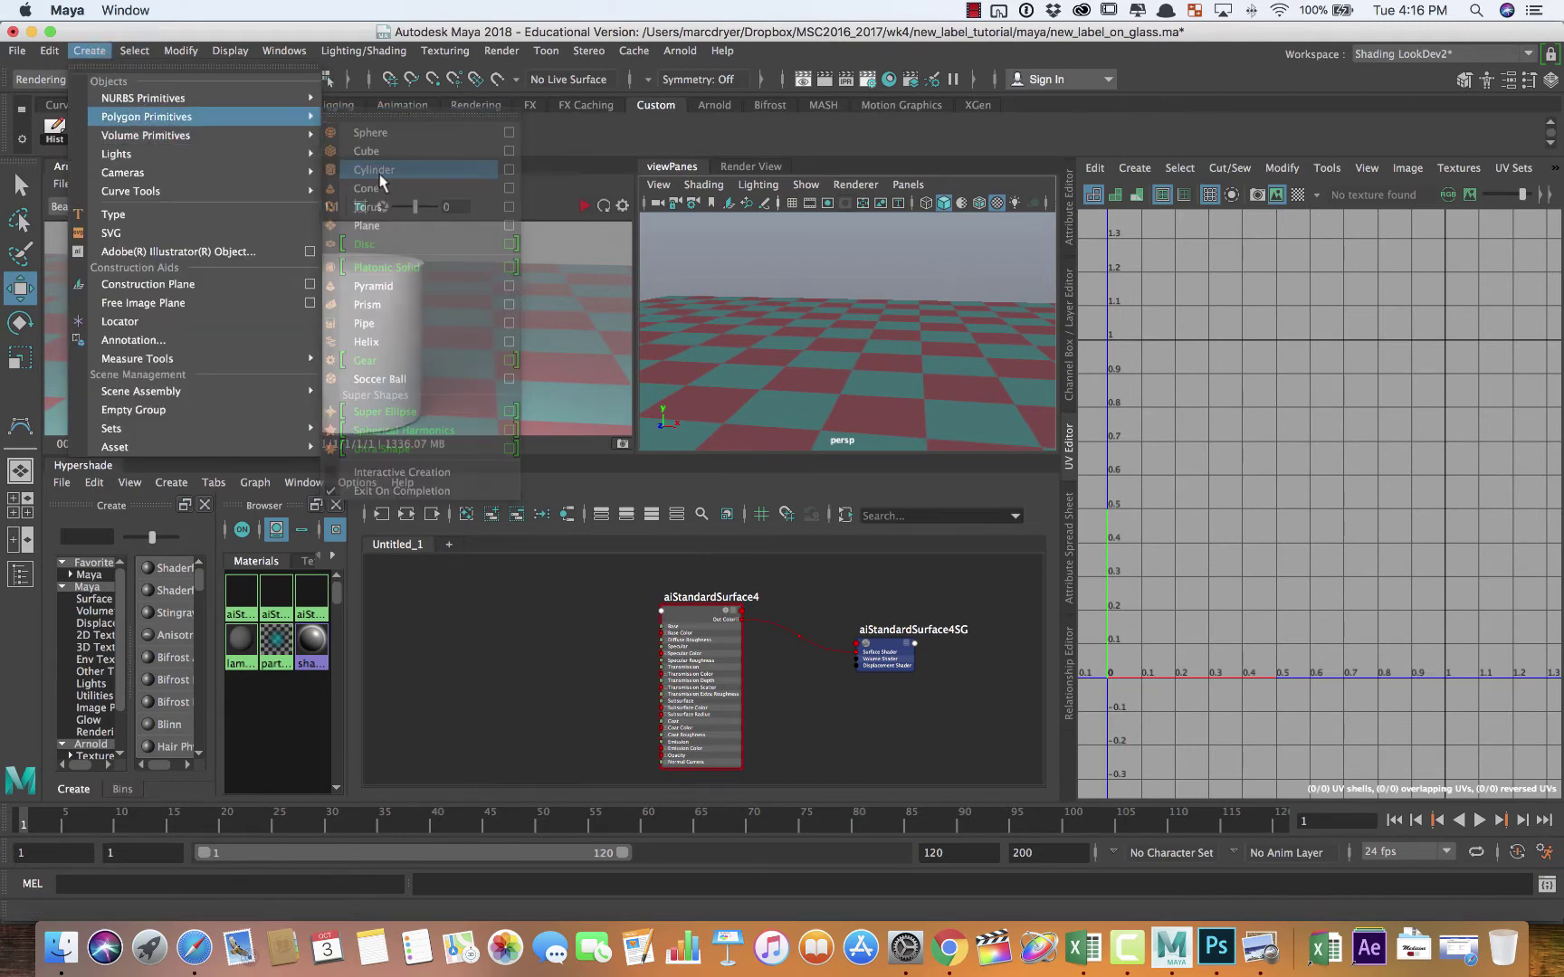
pyautogui.press('r')
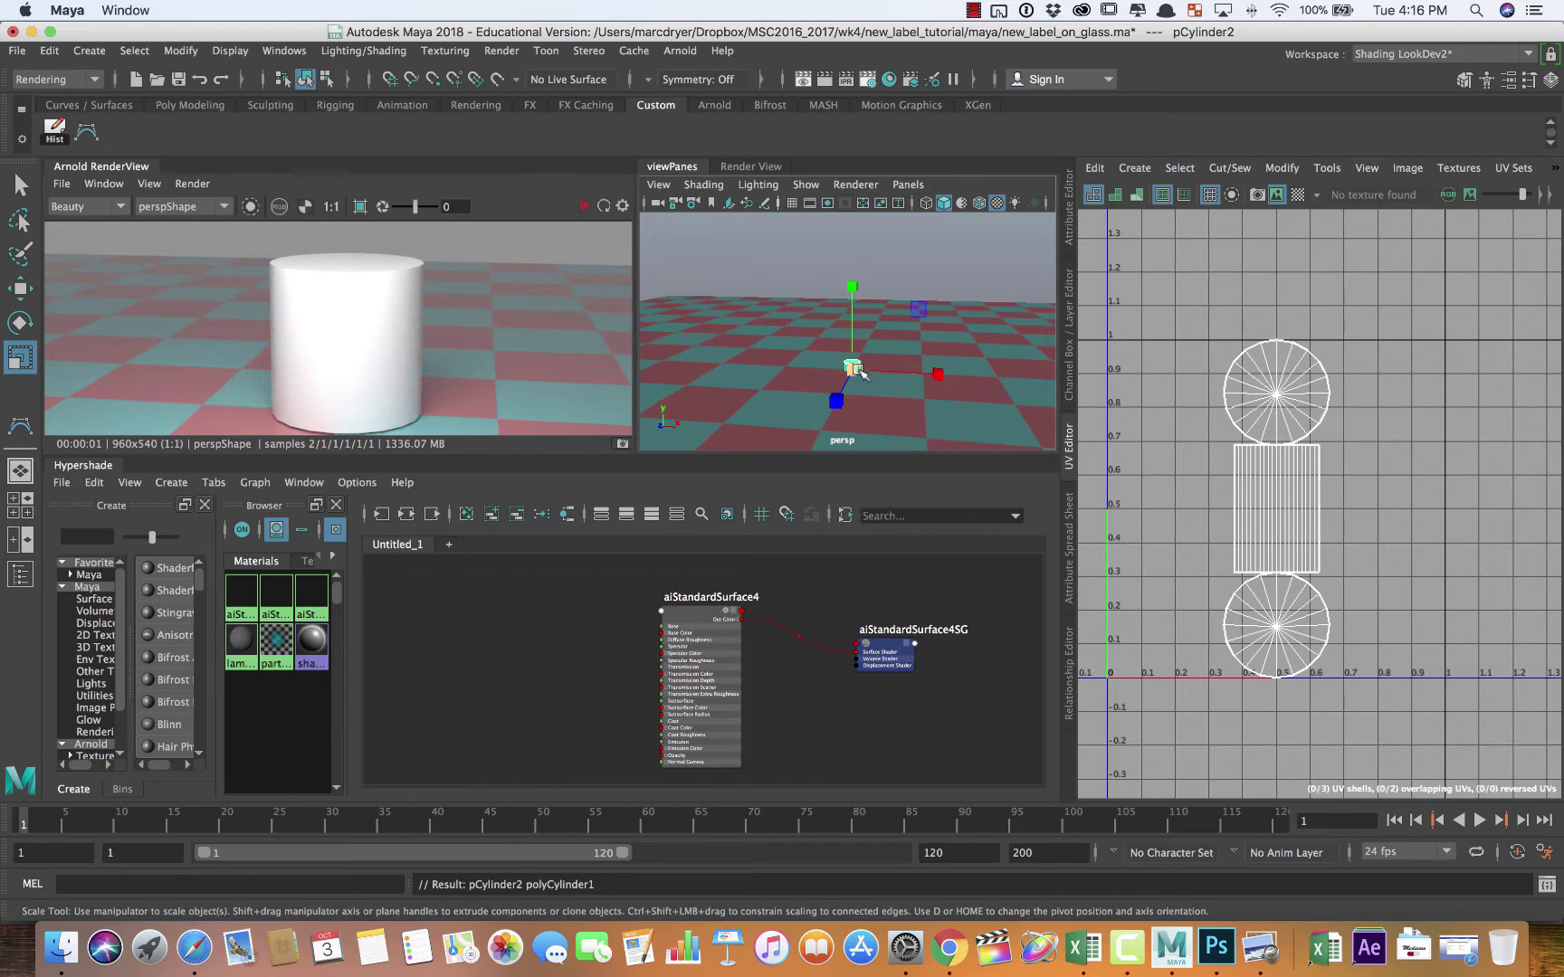
pyautogui.moveTo(853, 370); pyautogui.dragTo(898, 377)
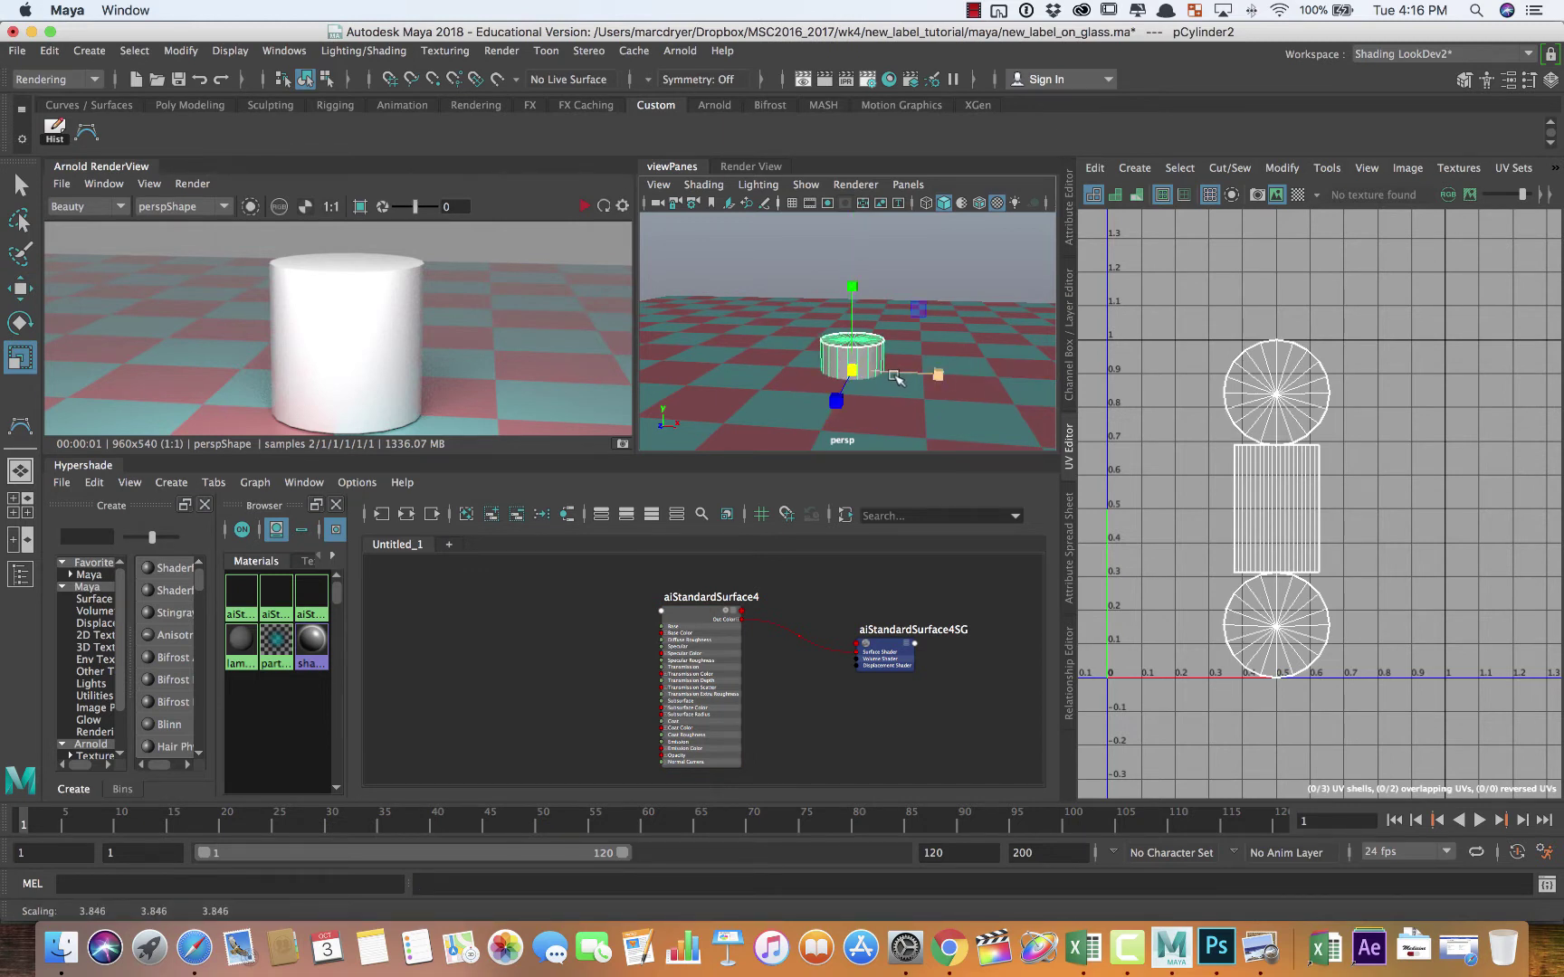
pyautogui.press('w')
pyautogui.moveTo(856, 322); pyautogui.dragTo(848, 284)
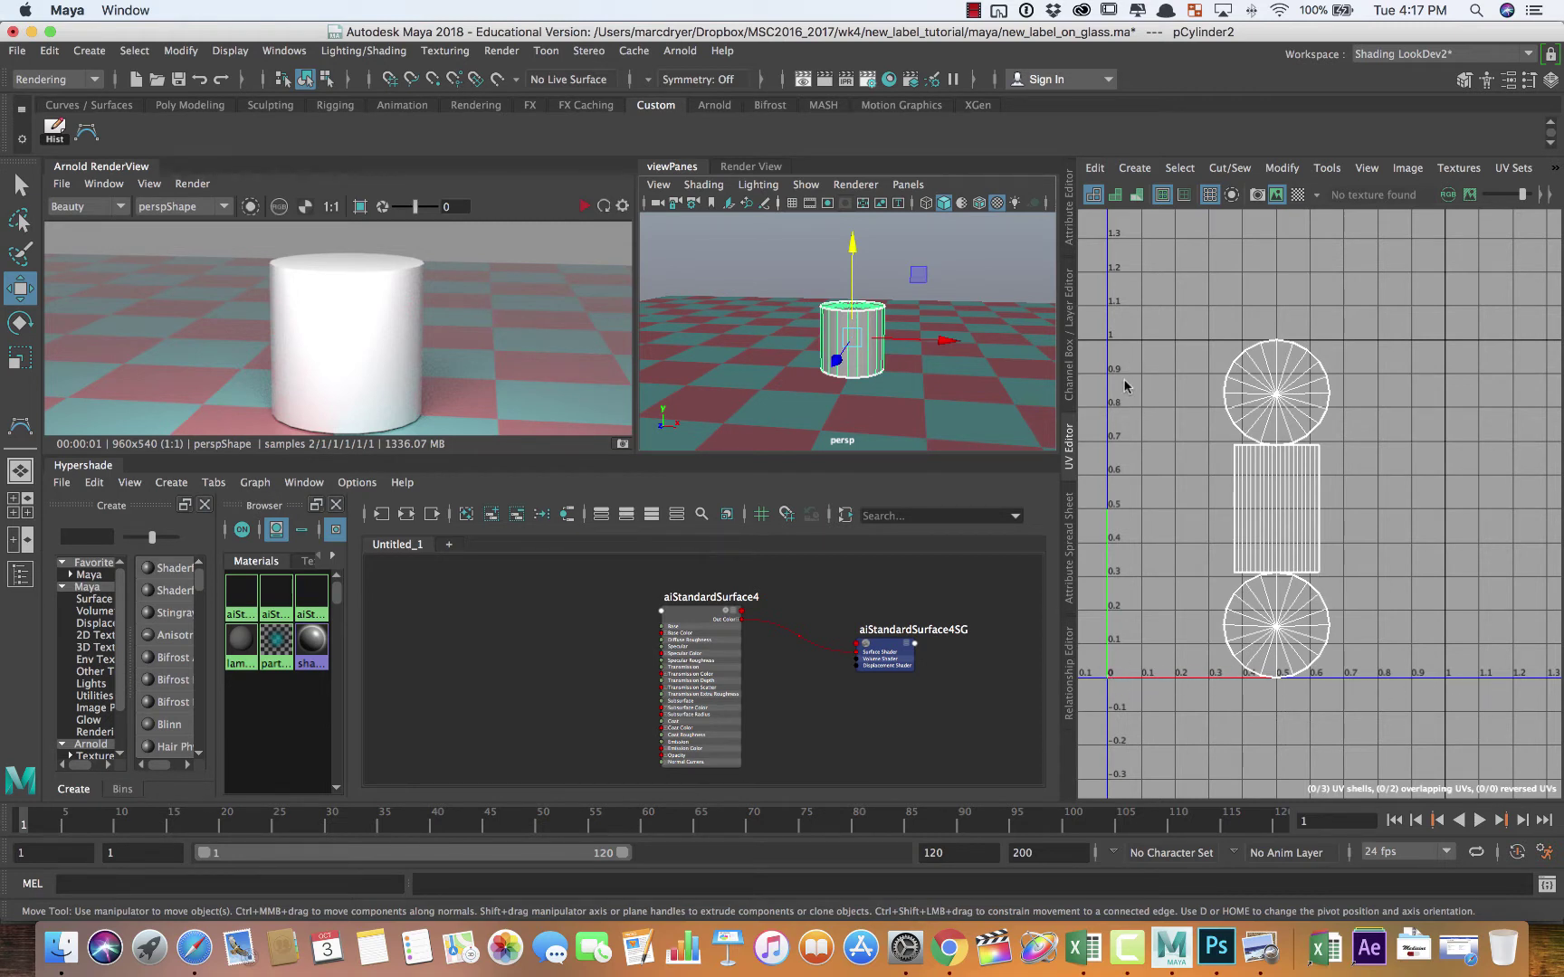
# Step: Select the UV shell of the cylinder's side and stretch it horizontally to nearly the full 0 to 1 width
pyautogui.rightClick(1276, 509)
pyautogui.moveTo(1275, 508); pyautogui.dragTo(1354, 505, button='right')
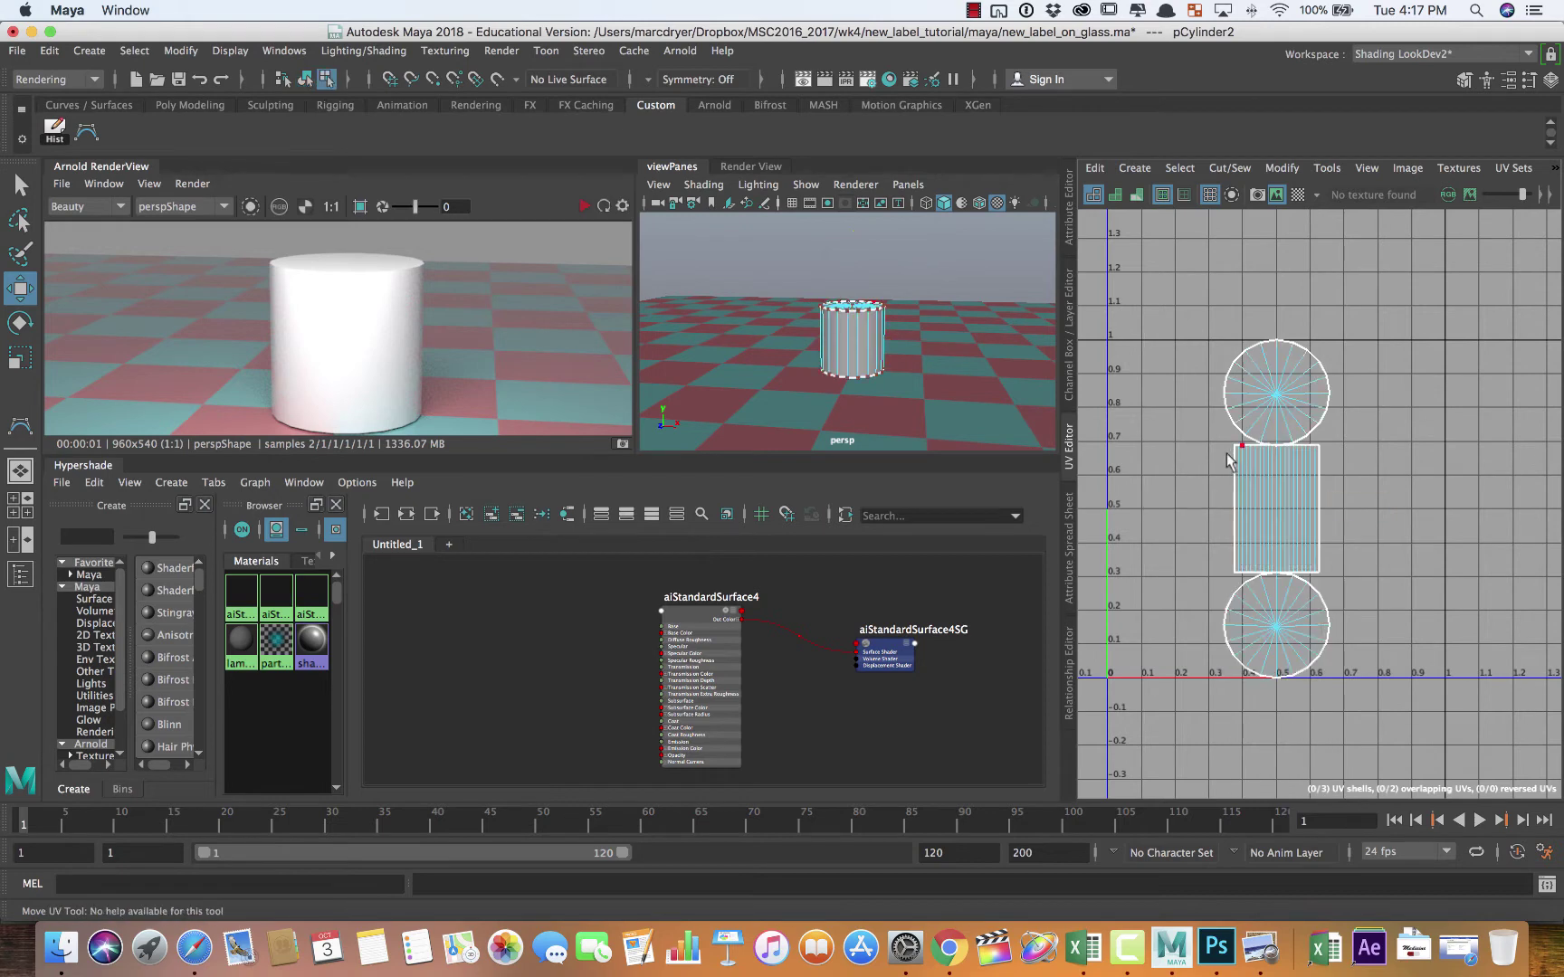
pyautogui.moveTo(1239, 459); pyautogui.dragTo(1243, 467)
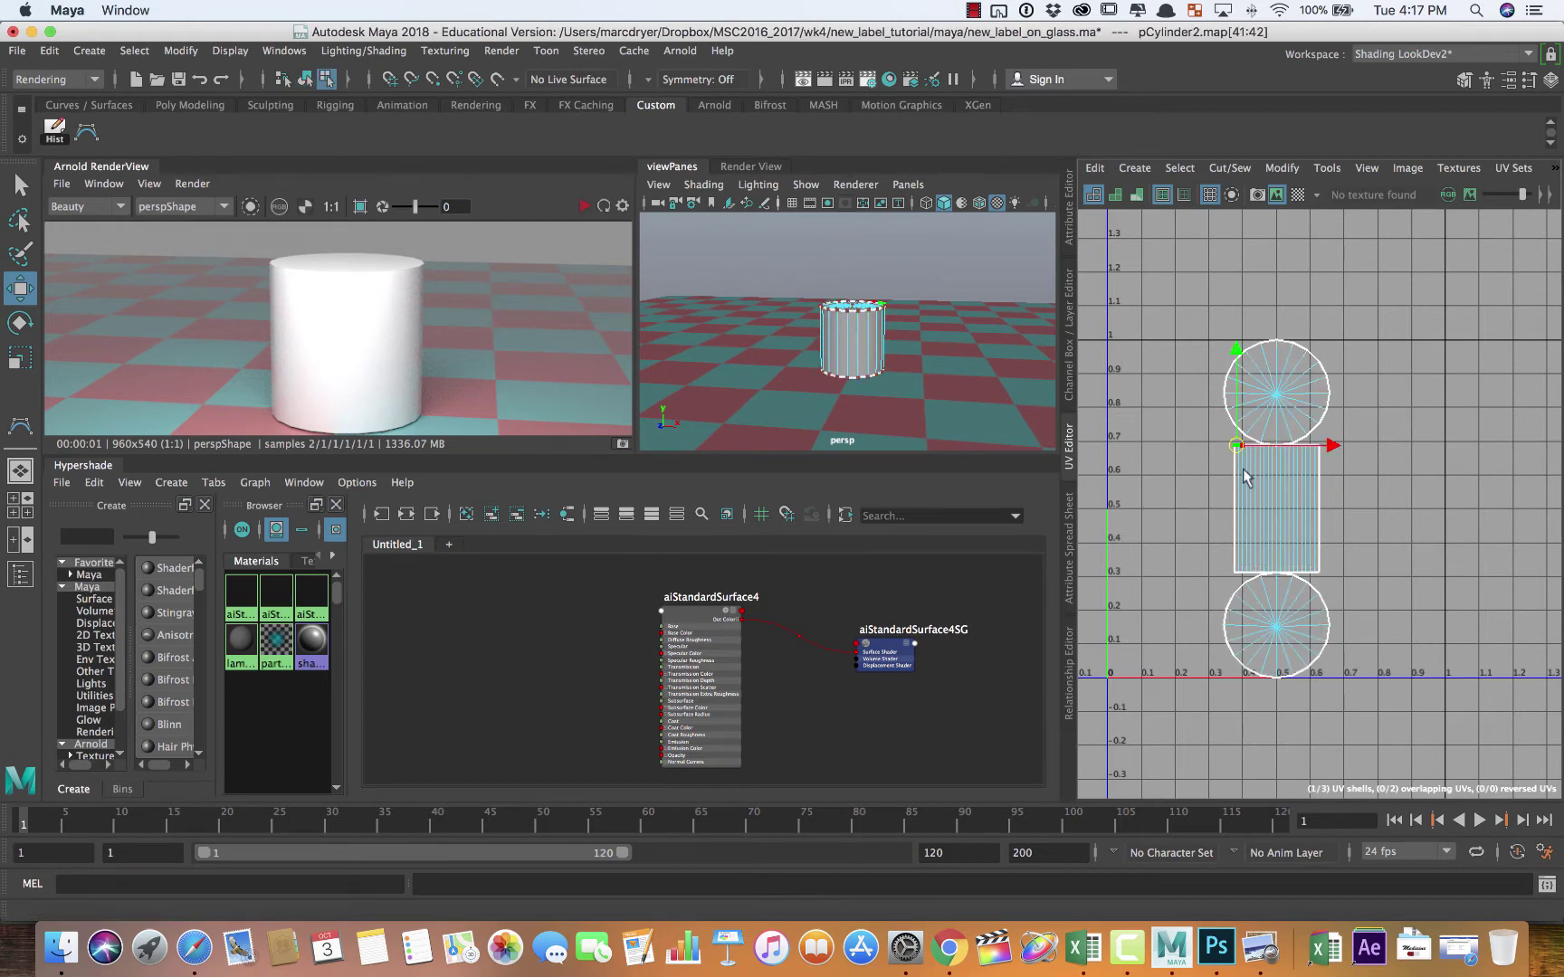
pyautogui.keyDown('ctrl'); pyautogui.rightClick(1247, 470); pyautogui.keyUp('ctrl')
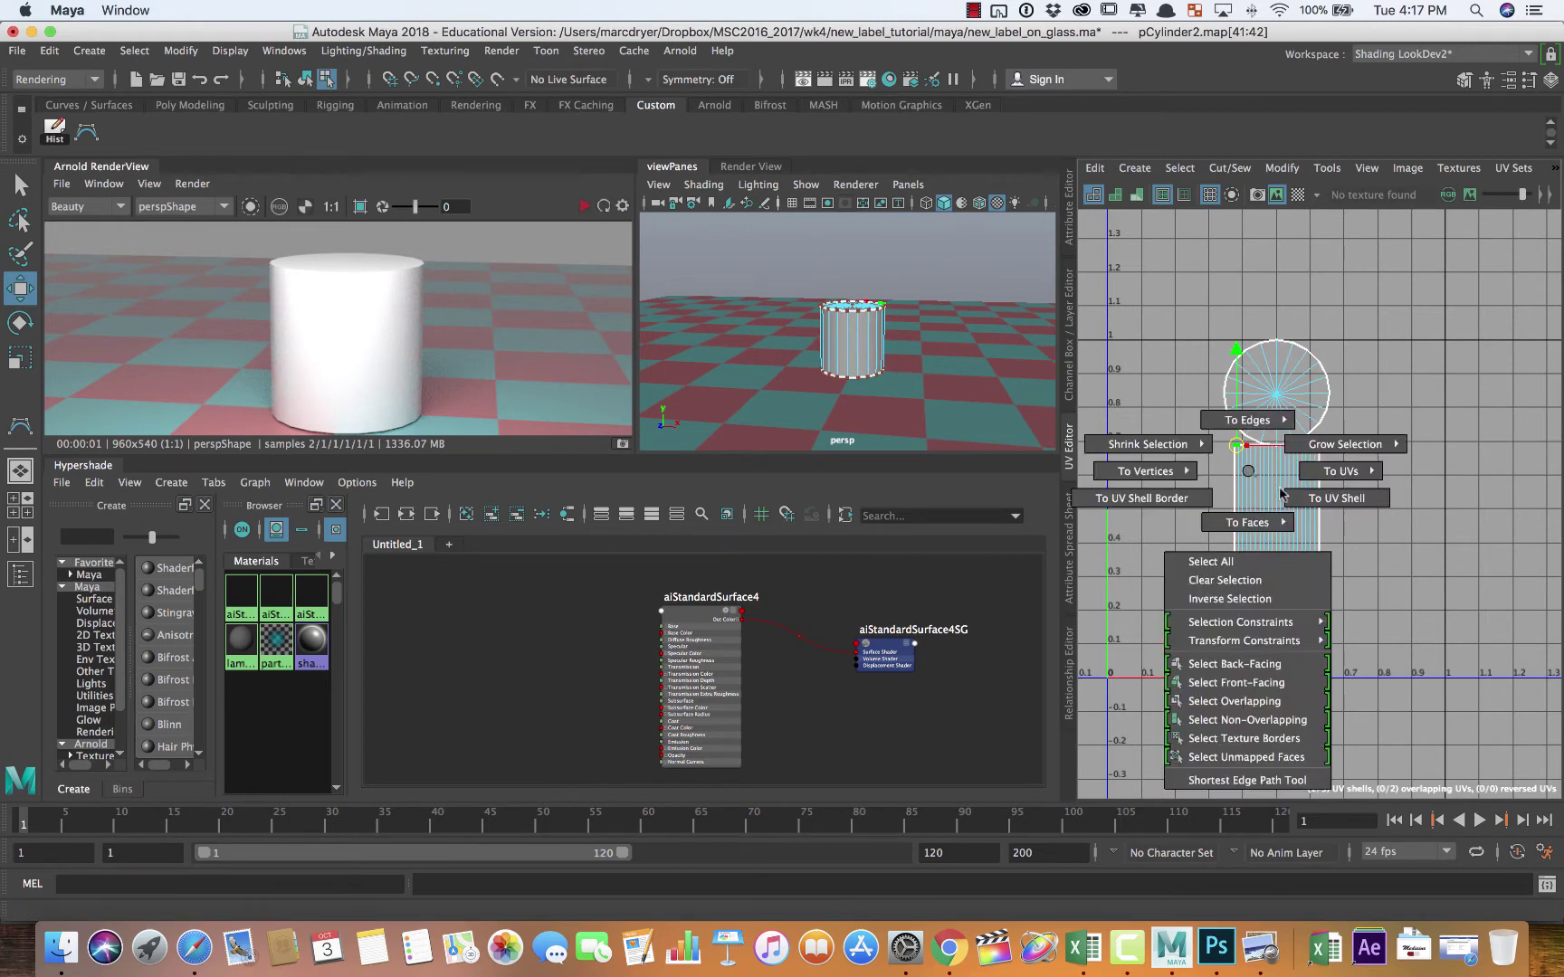
pyautogui.keyDown('ctrl'); pyautogui.moveTo(1281, 488); pyautogui.dragTo(1313, 510, button='right'); pyautogui.keyUp('ctrl')
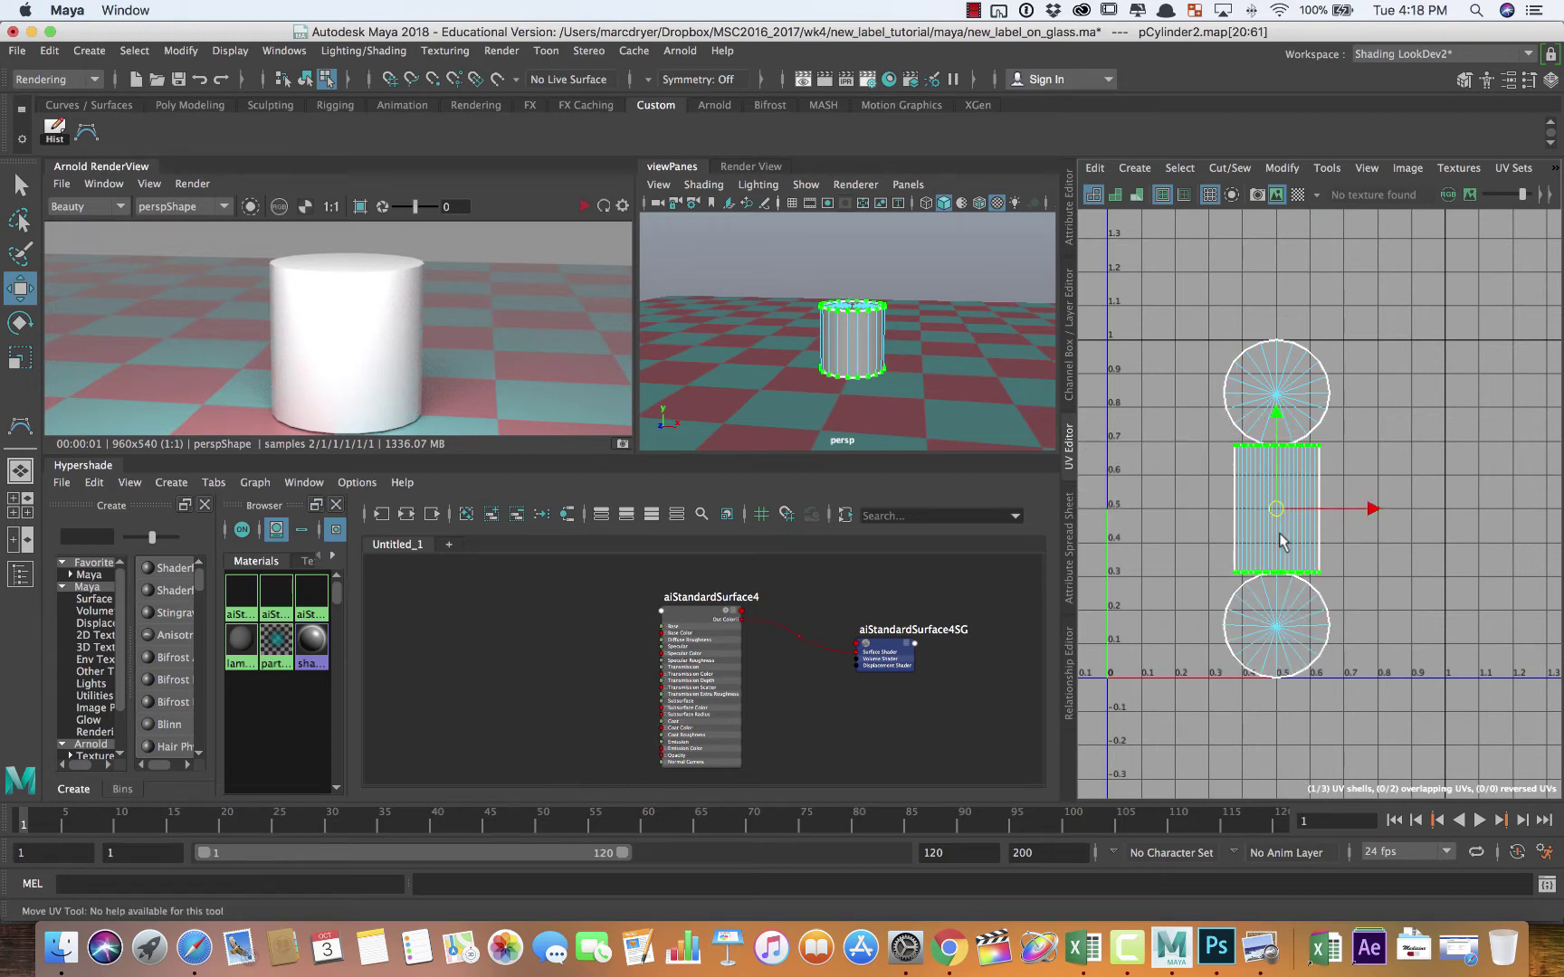
pyautogui.press('r')
pyautogui.moveTo(1369, 509); pyautogui.dragTo(1529, 517)
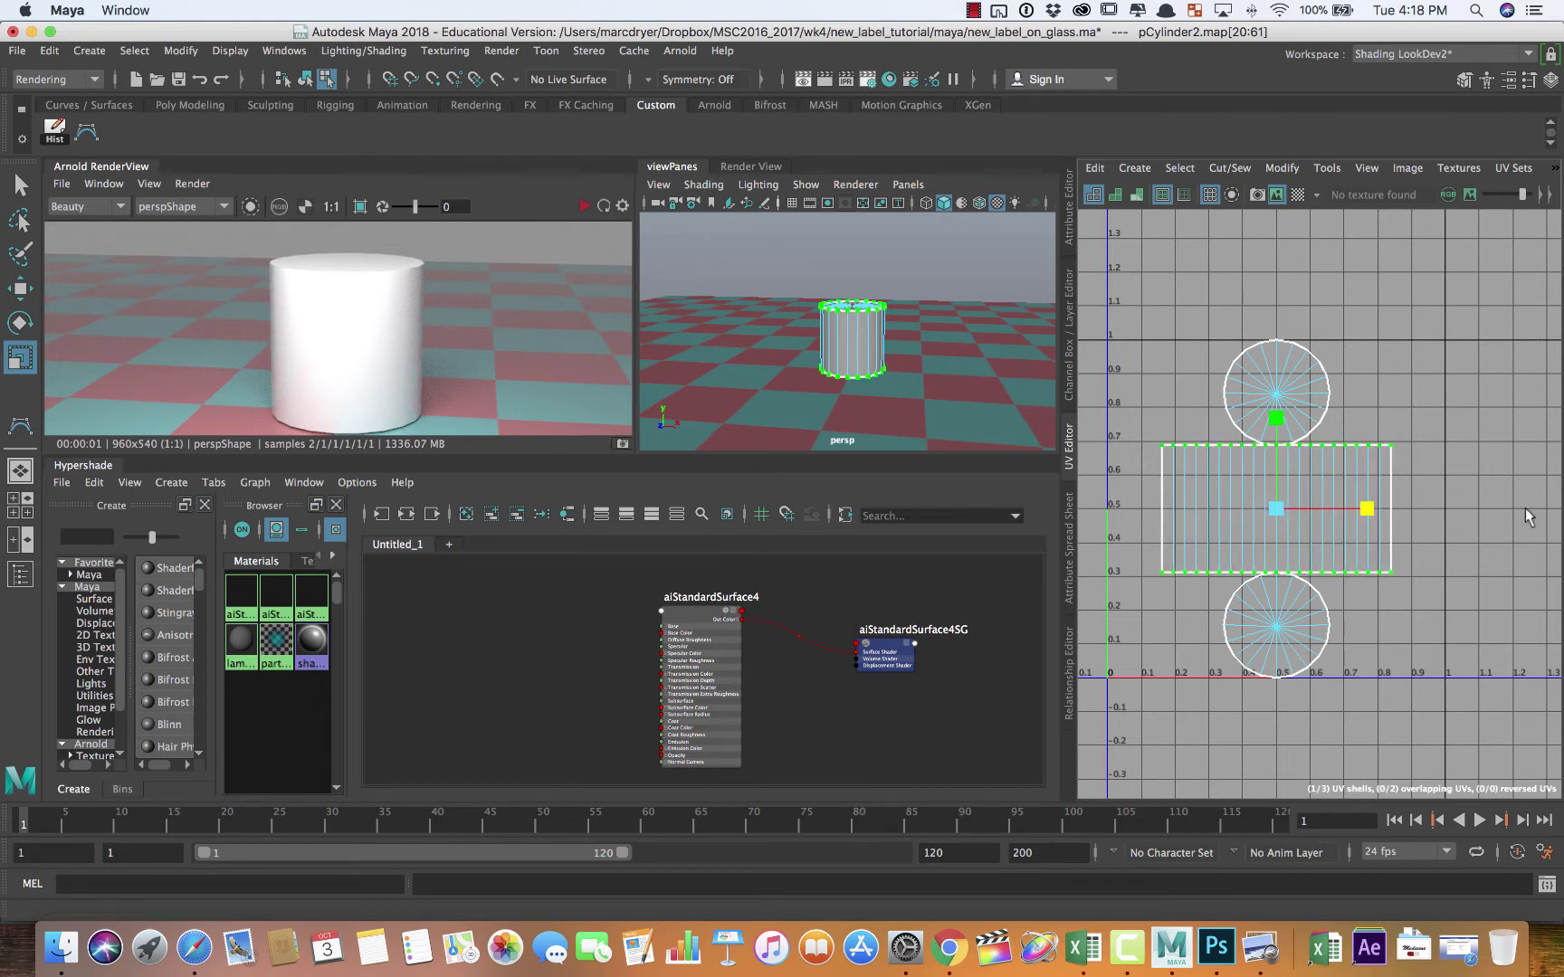
pyautogui.moveTo(1370, 509); pyautogui.dragTo(1410, 517)
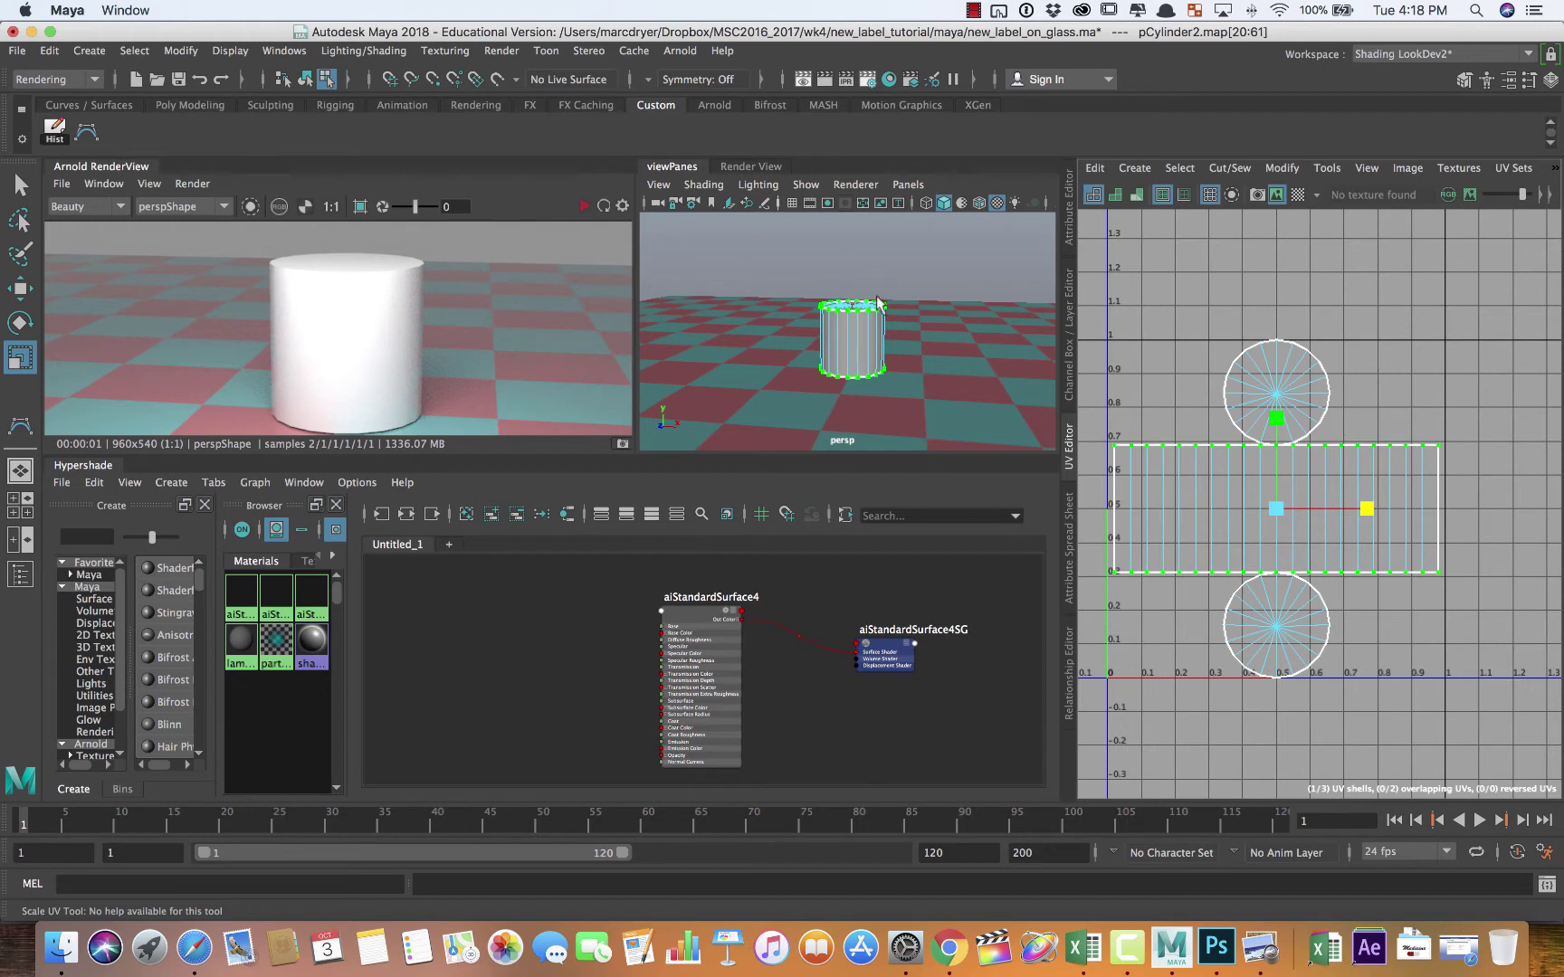
# Step: Return the cylinder to object mode, reselect it, and display its shape attributes
pyautogui.rightClick(850, 338)
pyautogui.moveTo(851, 338); pyautogui.dragTo(917, 310, button='right')
pyautogui.click(779, 274)
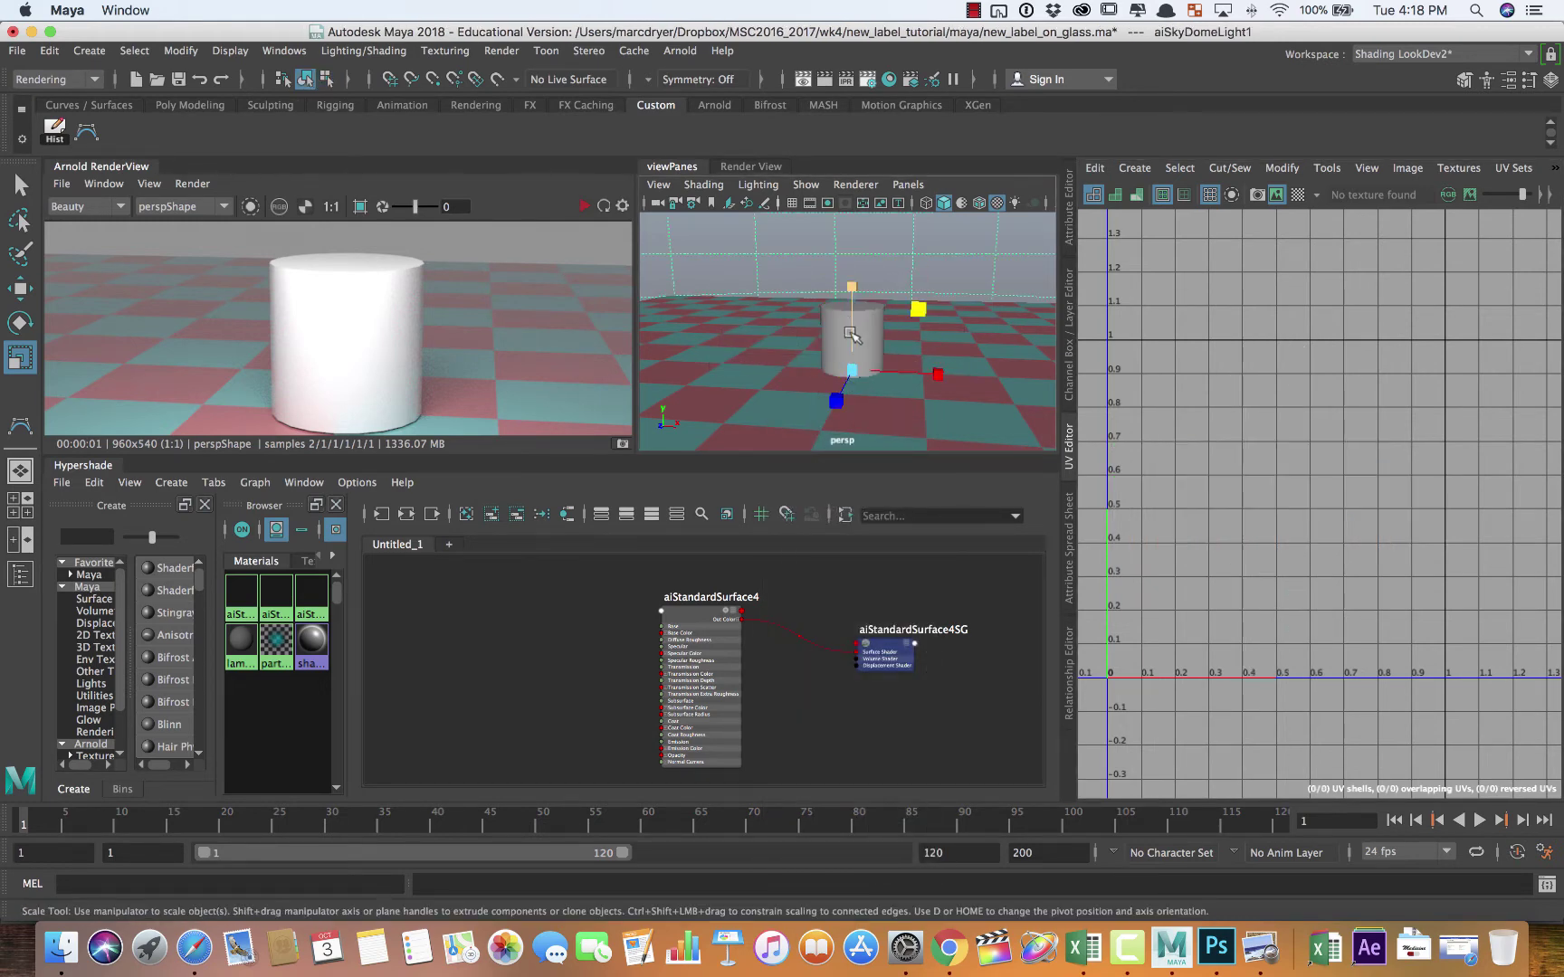
pyautogui.click(867, 327)
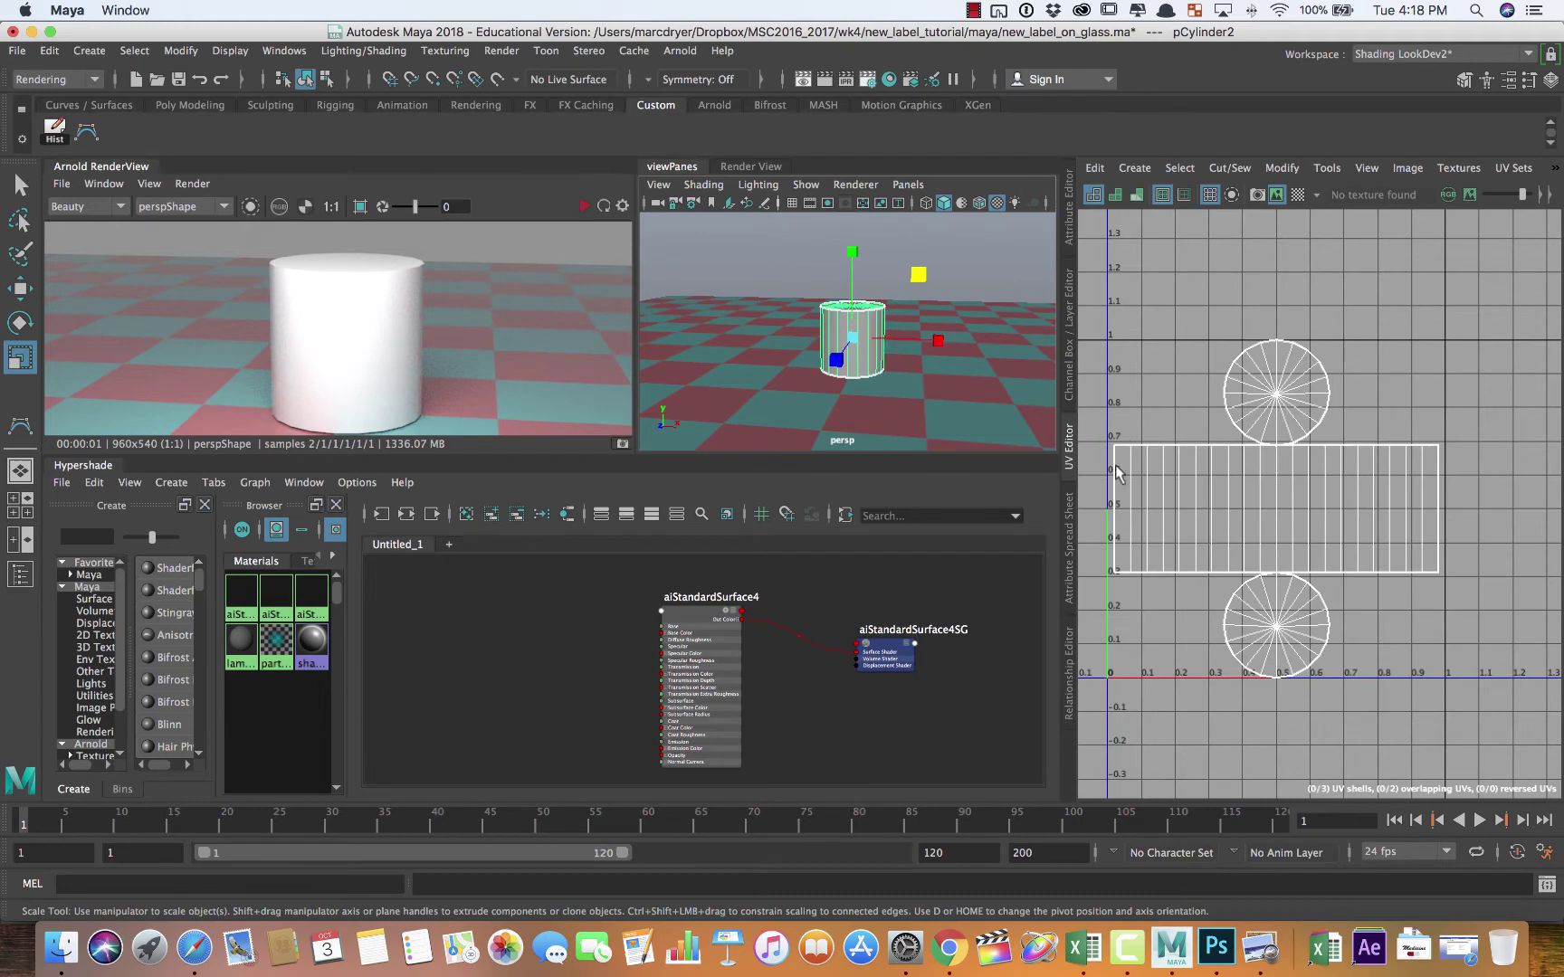
pyautogui.click(1070, 231)
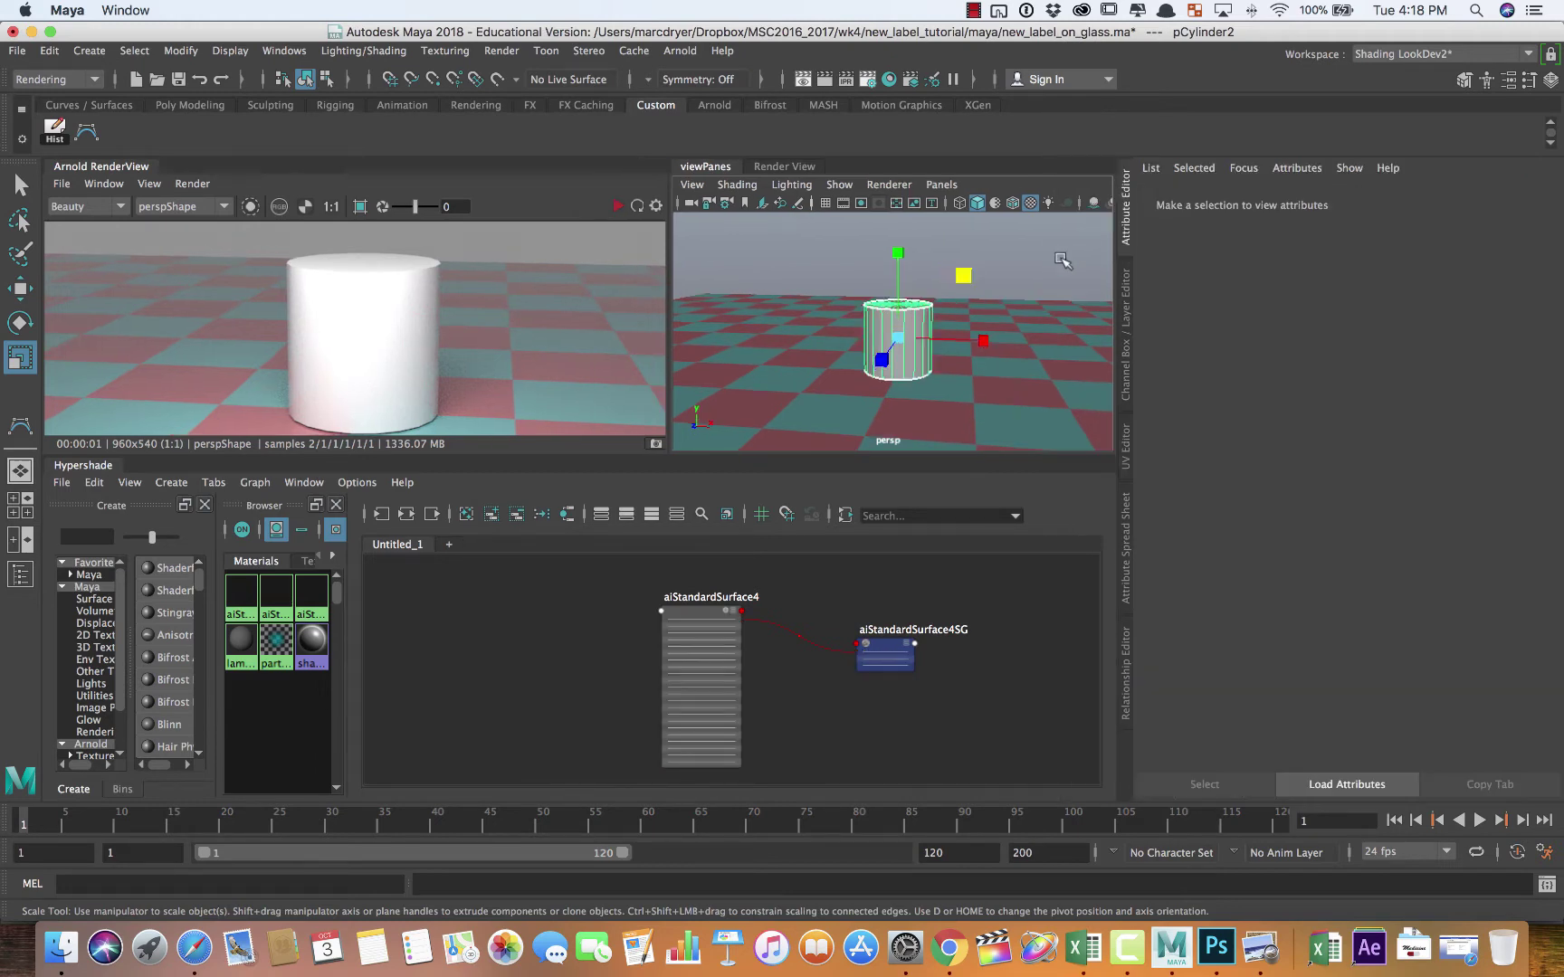
pyautogui.click(923, 323)
pyautogui.click(924, 325)
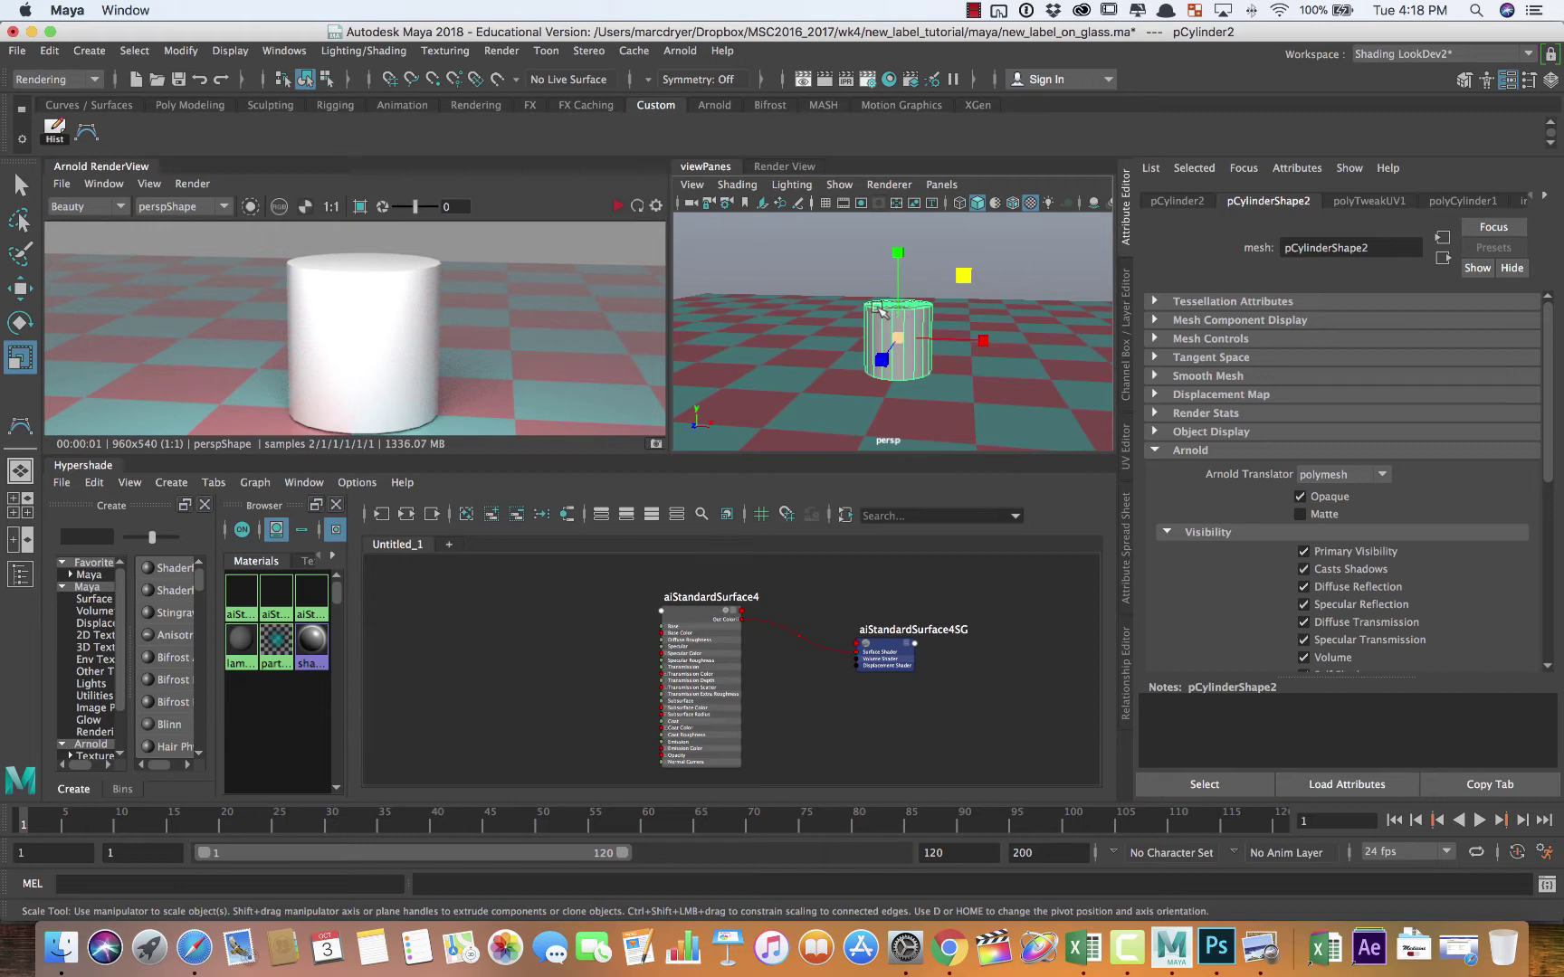
# Step: Assign a new aiStandardSurface material to the cylinder and select its shader node in the Hypershade graph
pyautogui.rightClick(876, 309)
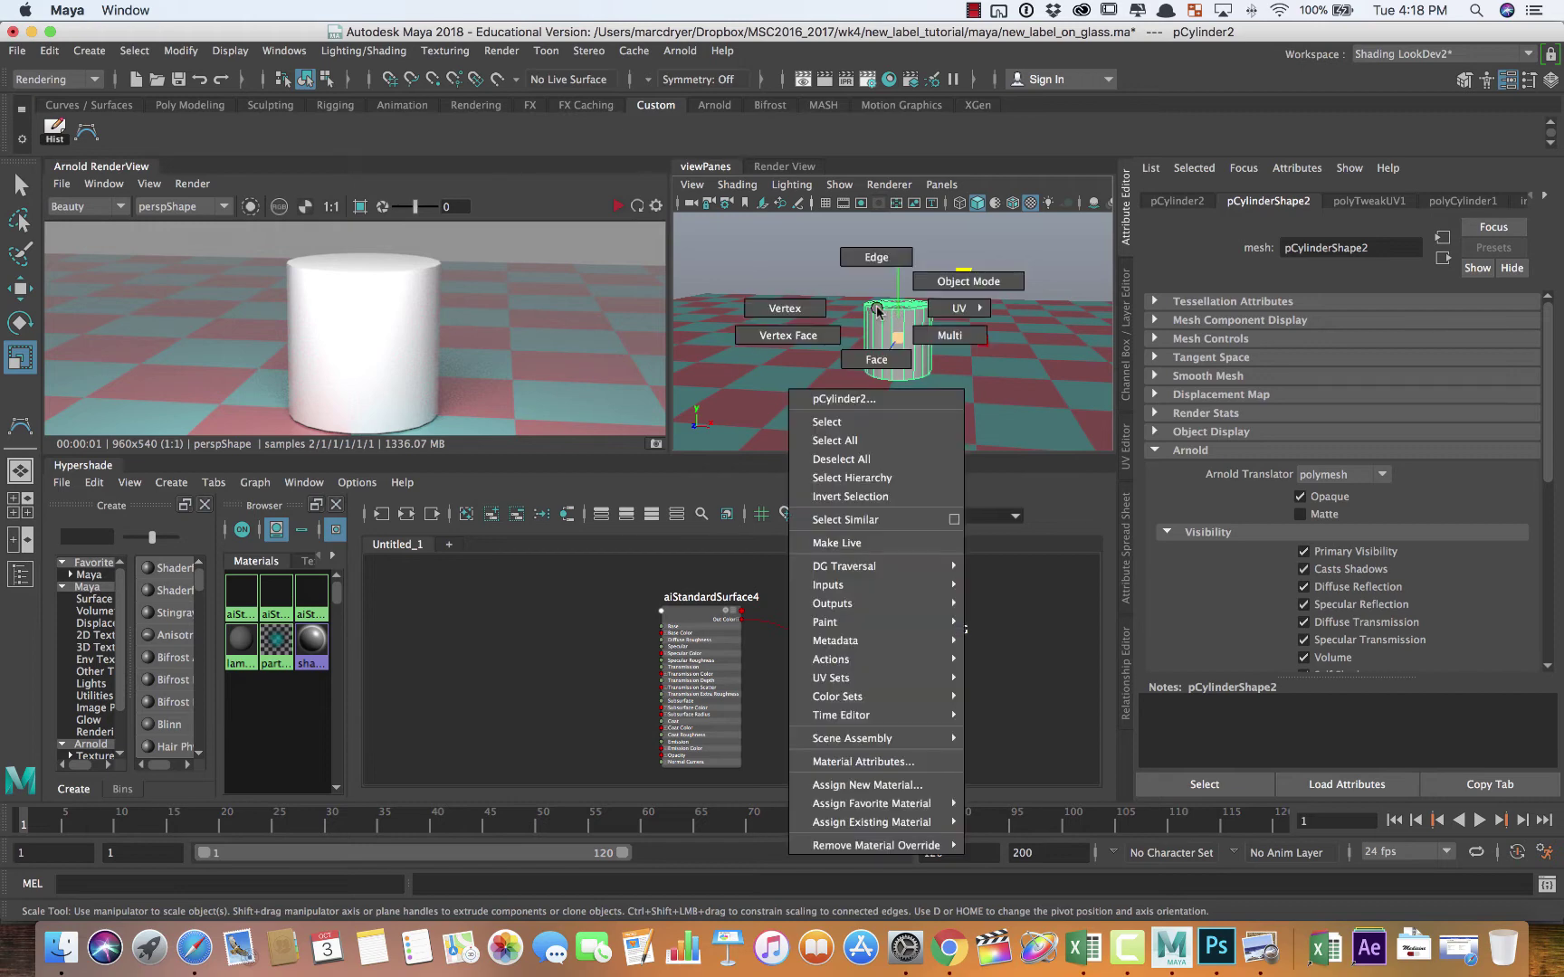
pyautogui.click(856, 784)
pyautogui.click(570, 379)
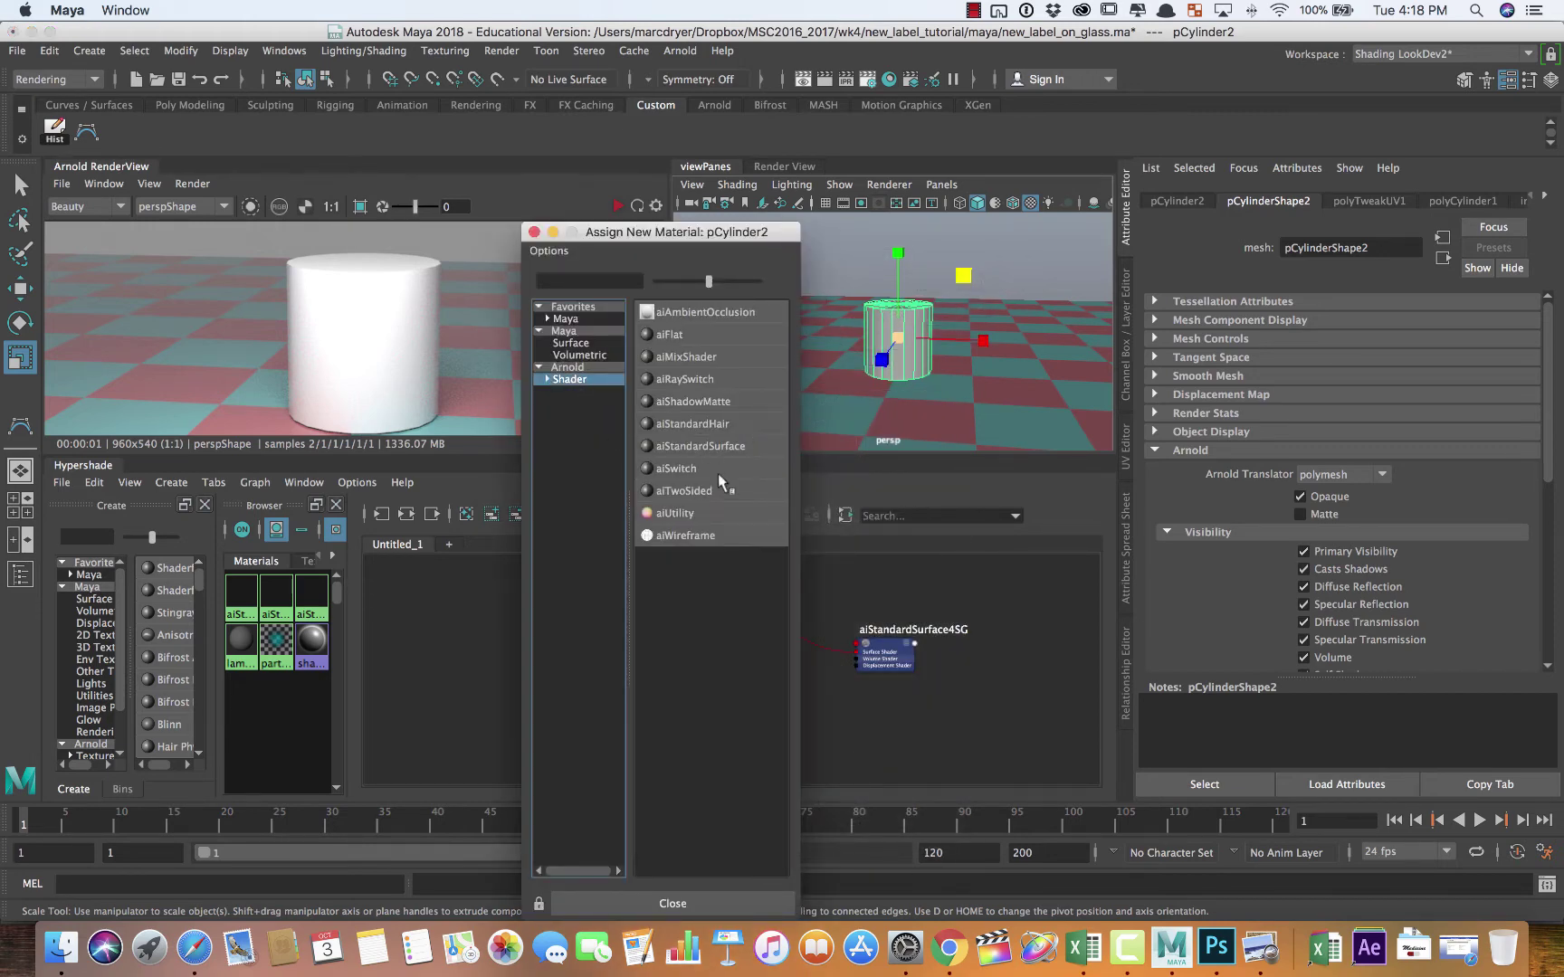
pyautogui.click(689, 446)
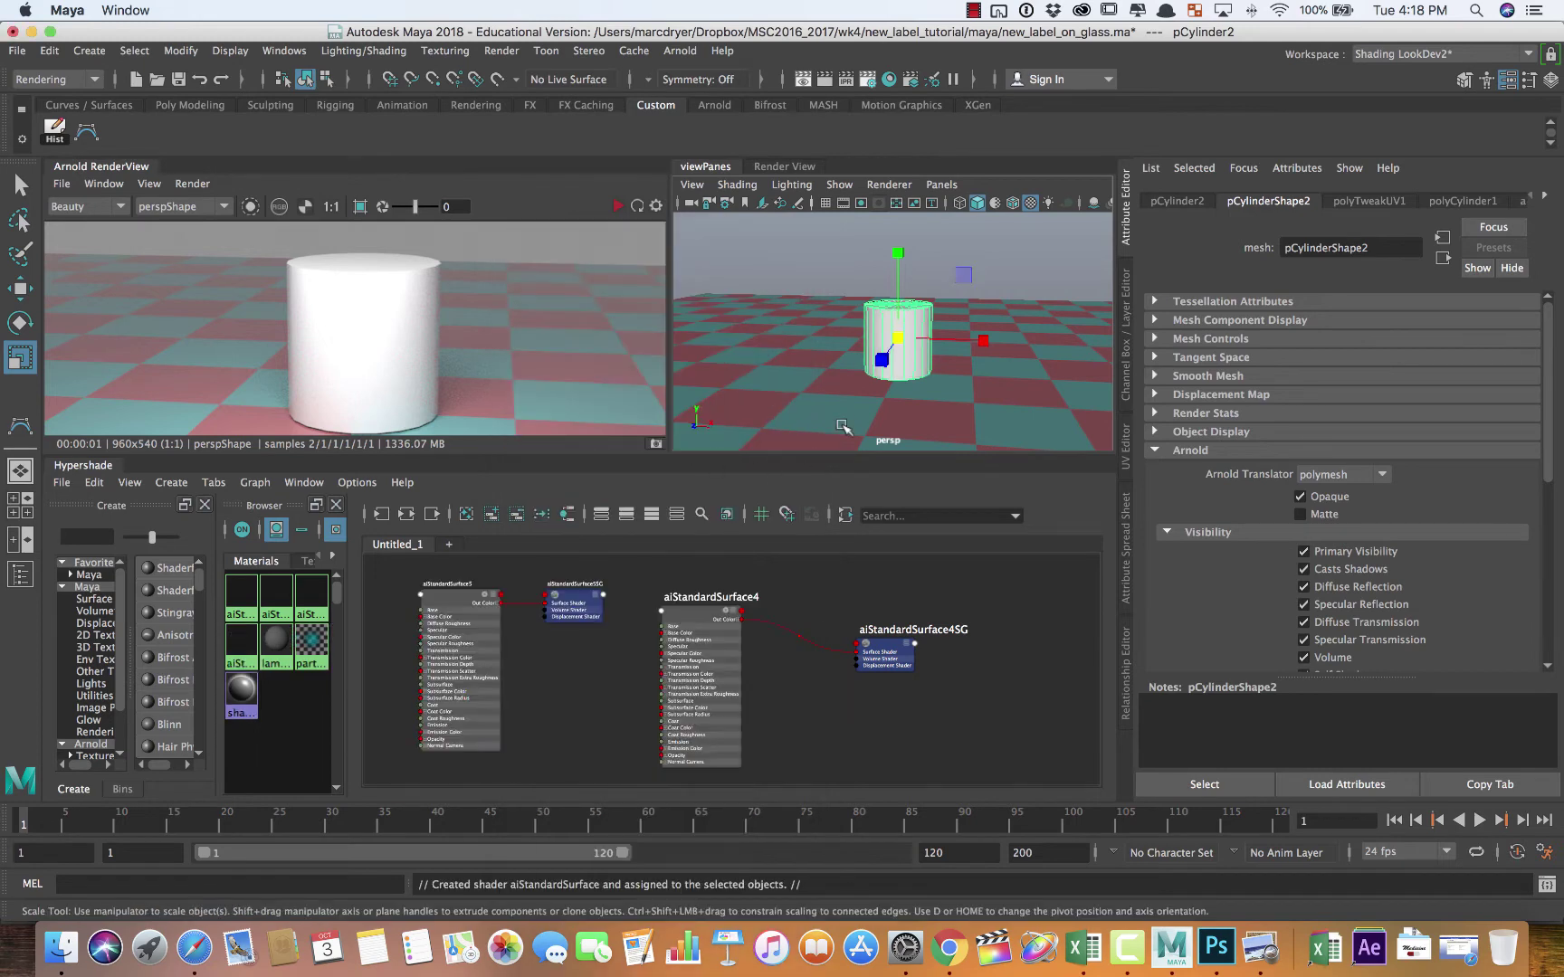
pyautogui.click(458, 599)
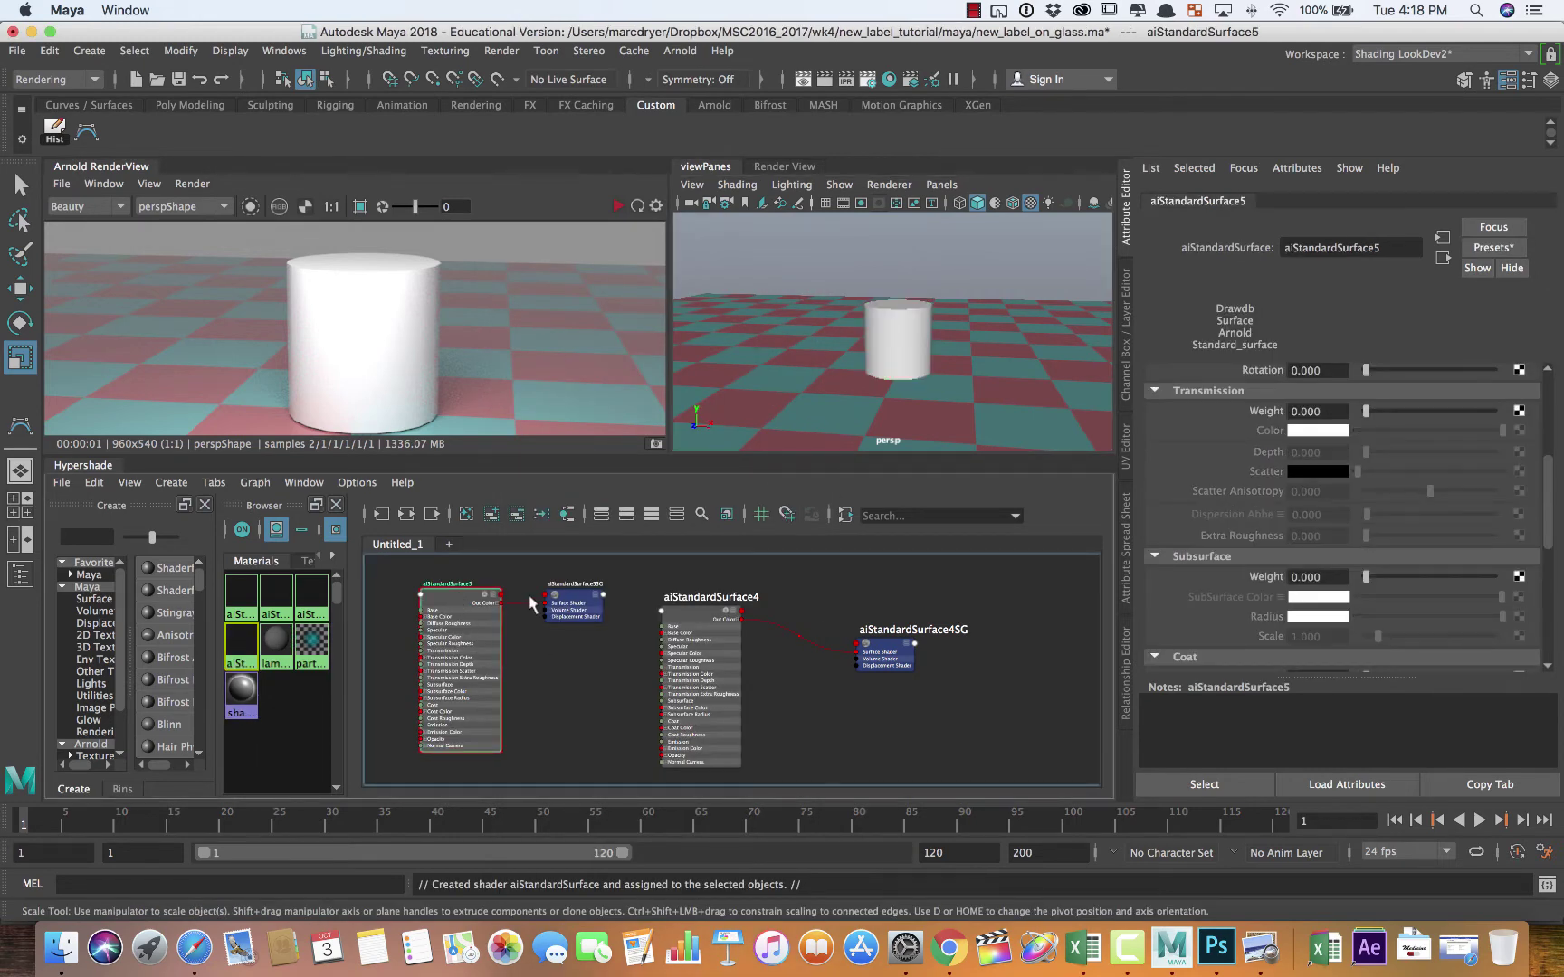
# Step: Rename the cylinder's new aiStandardSurface shader to label_glass and graph only its own input and output connections
pyautogui.moveTo(570, 599); pyautogui.dragTo(591, 606)
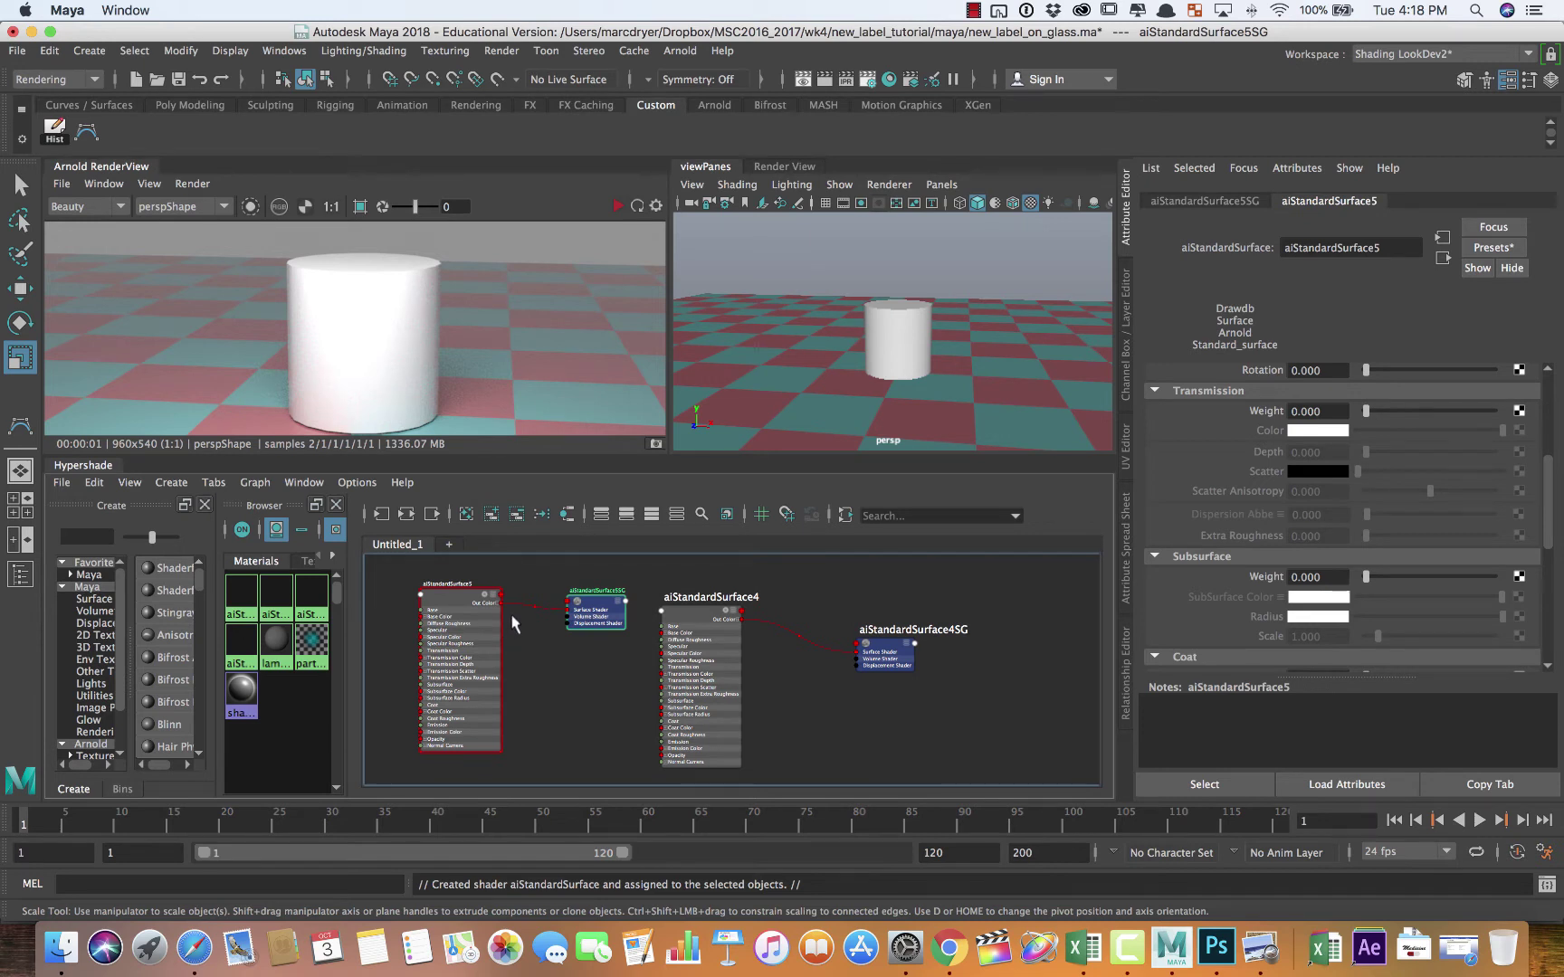
pyautogui.click(445, 604)
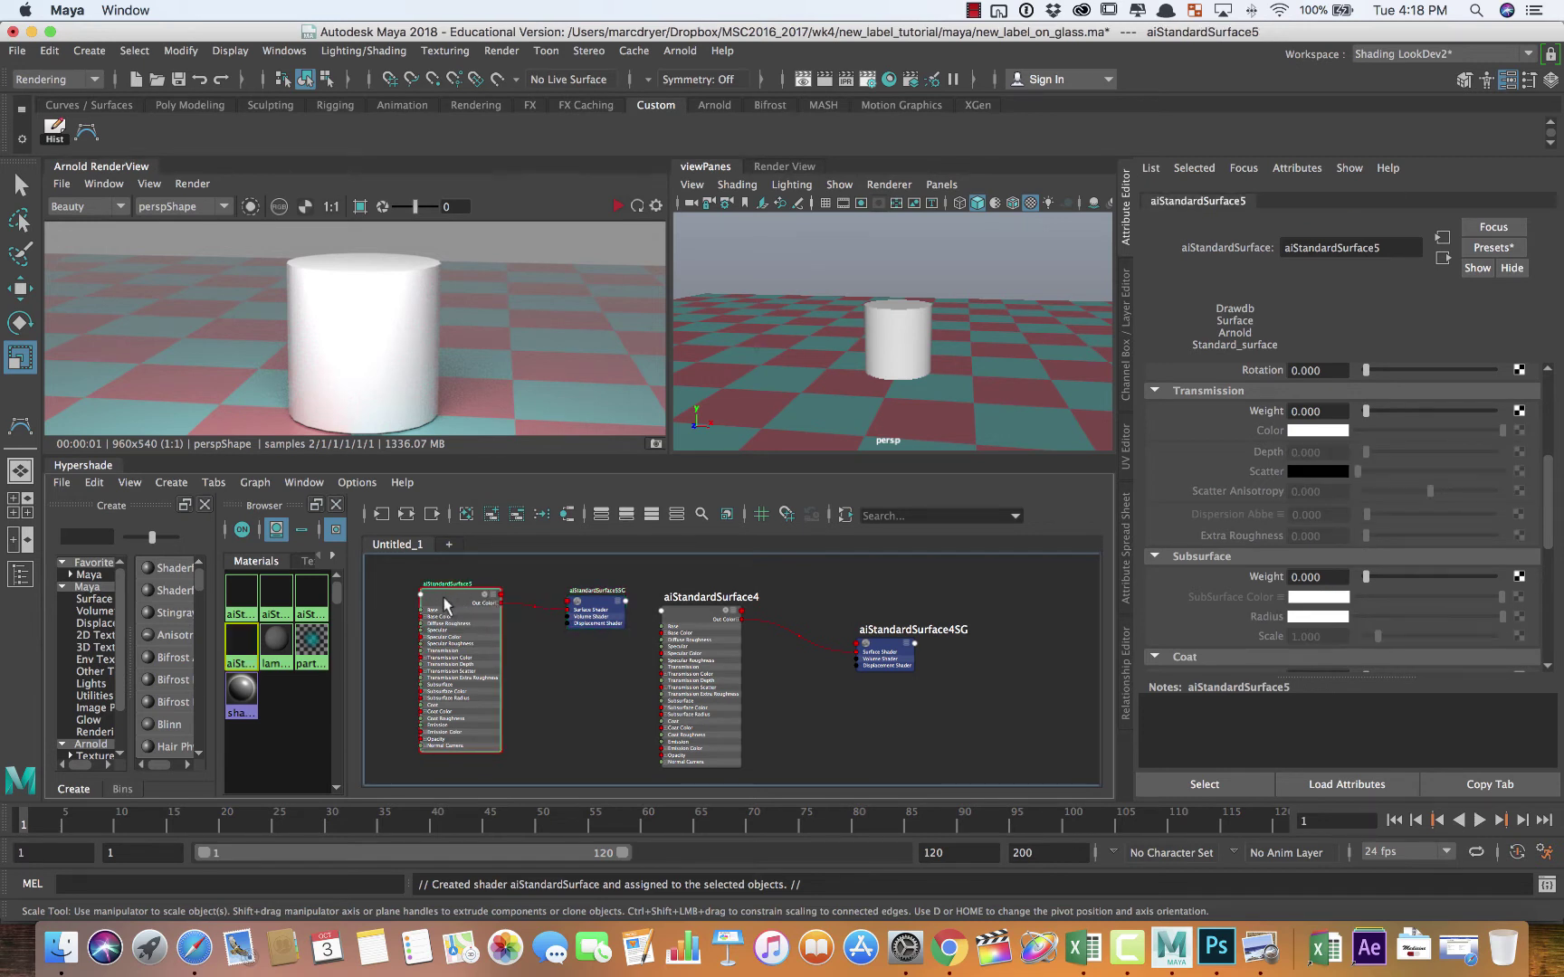
pyautogui.doubleClick(1389, 249)
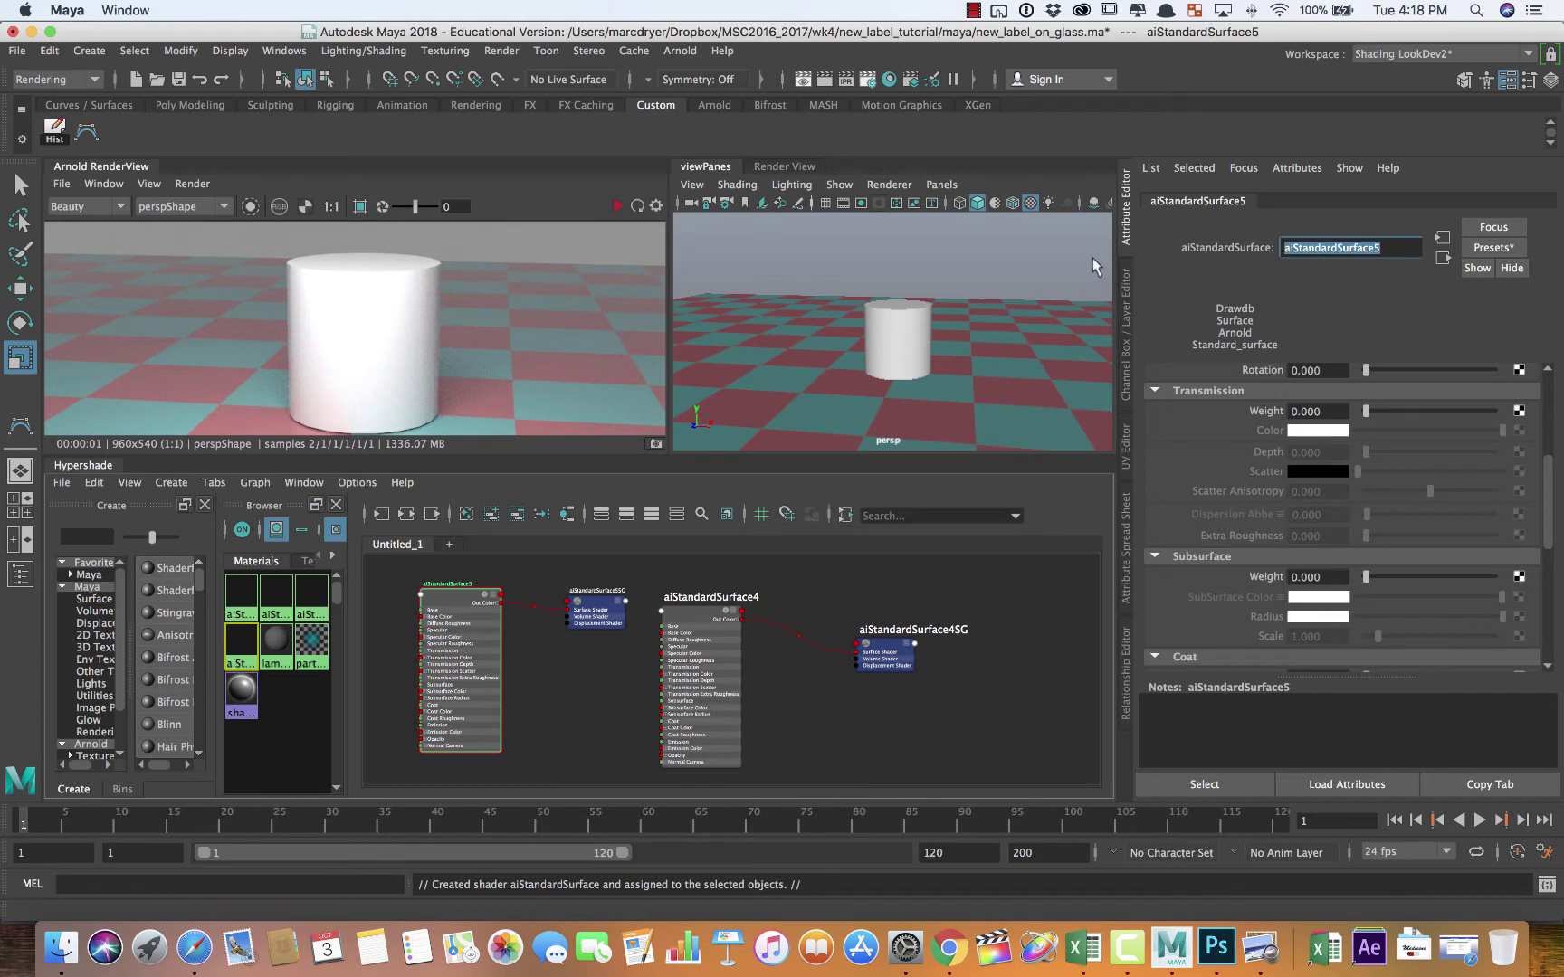
pyautogui.press('BackSpace')
pyautogui.press('Return')
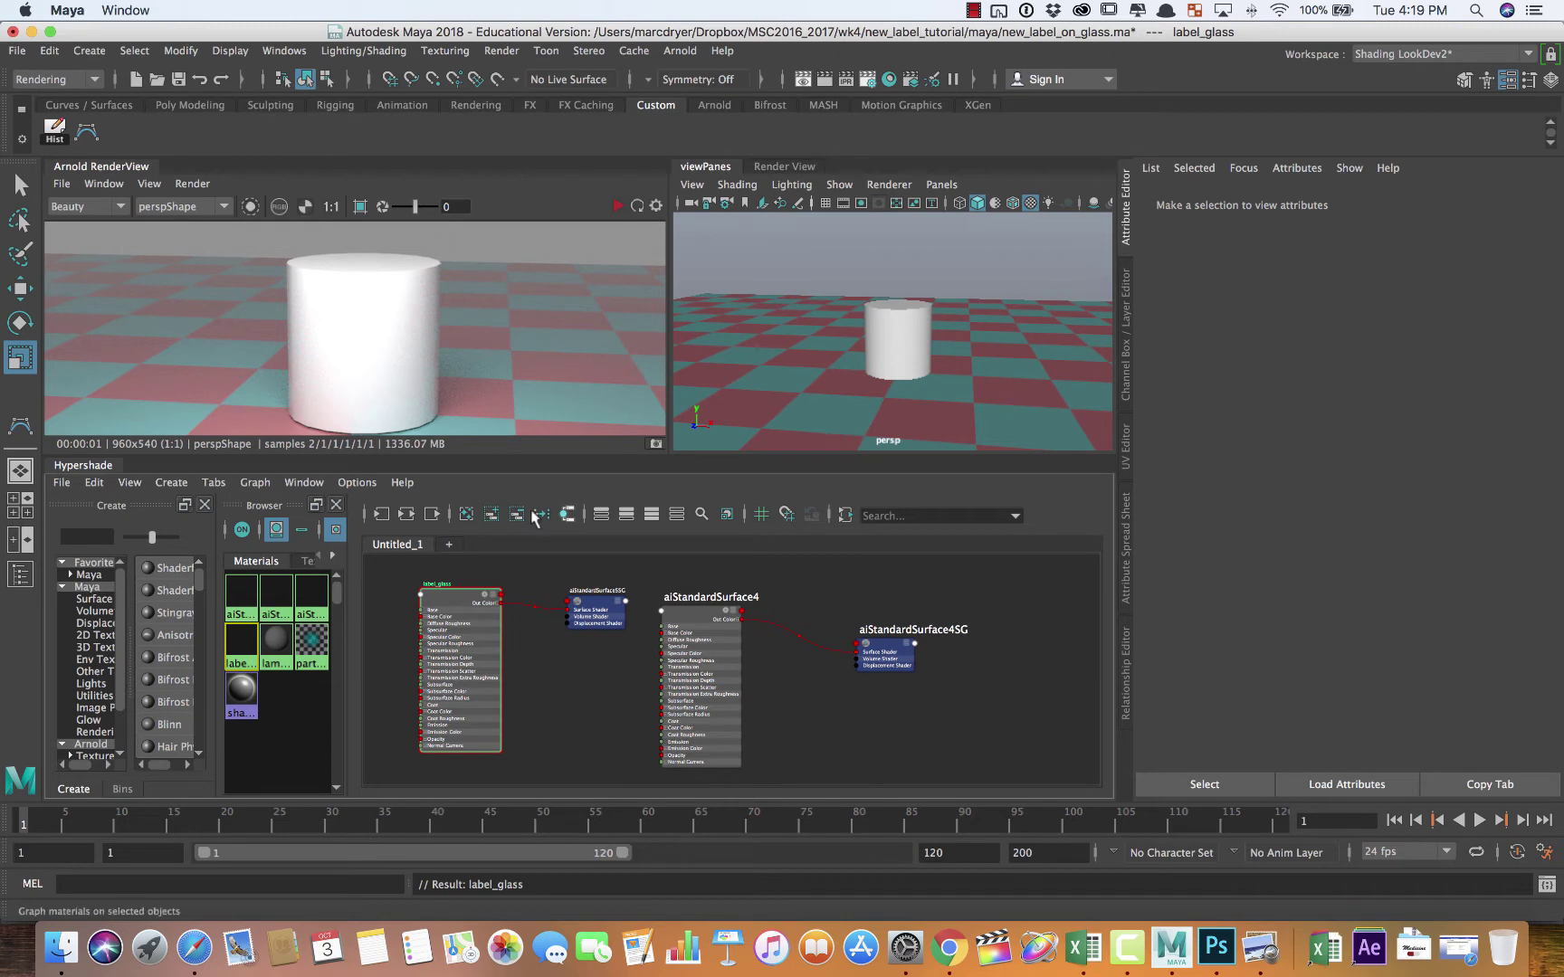
pyautogui.moveTo(450, 606); pyautogui.dragTo(454, 615)
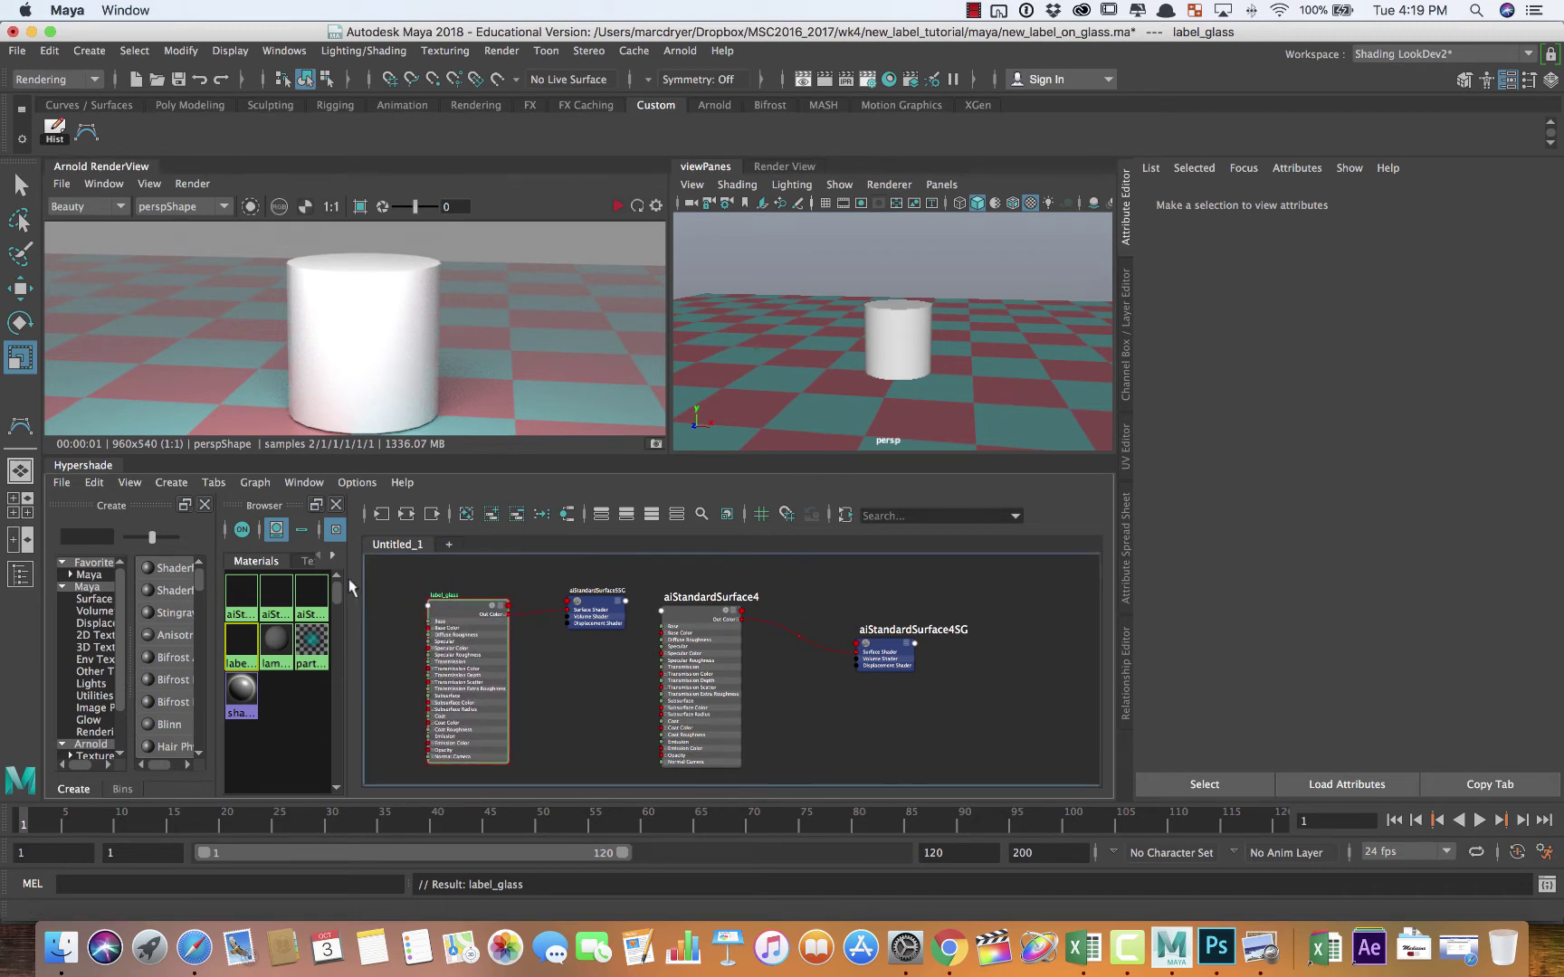
pyautogui.click(405, 514)
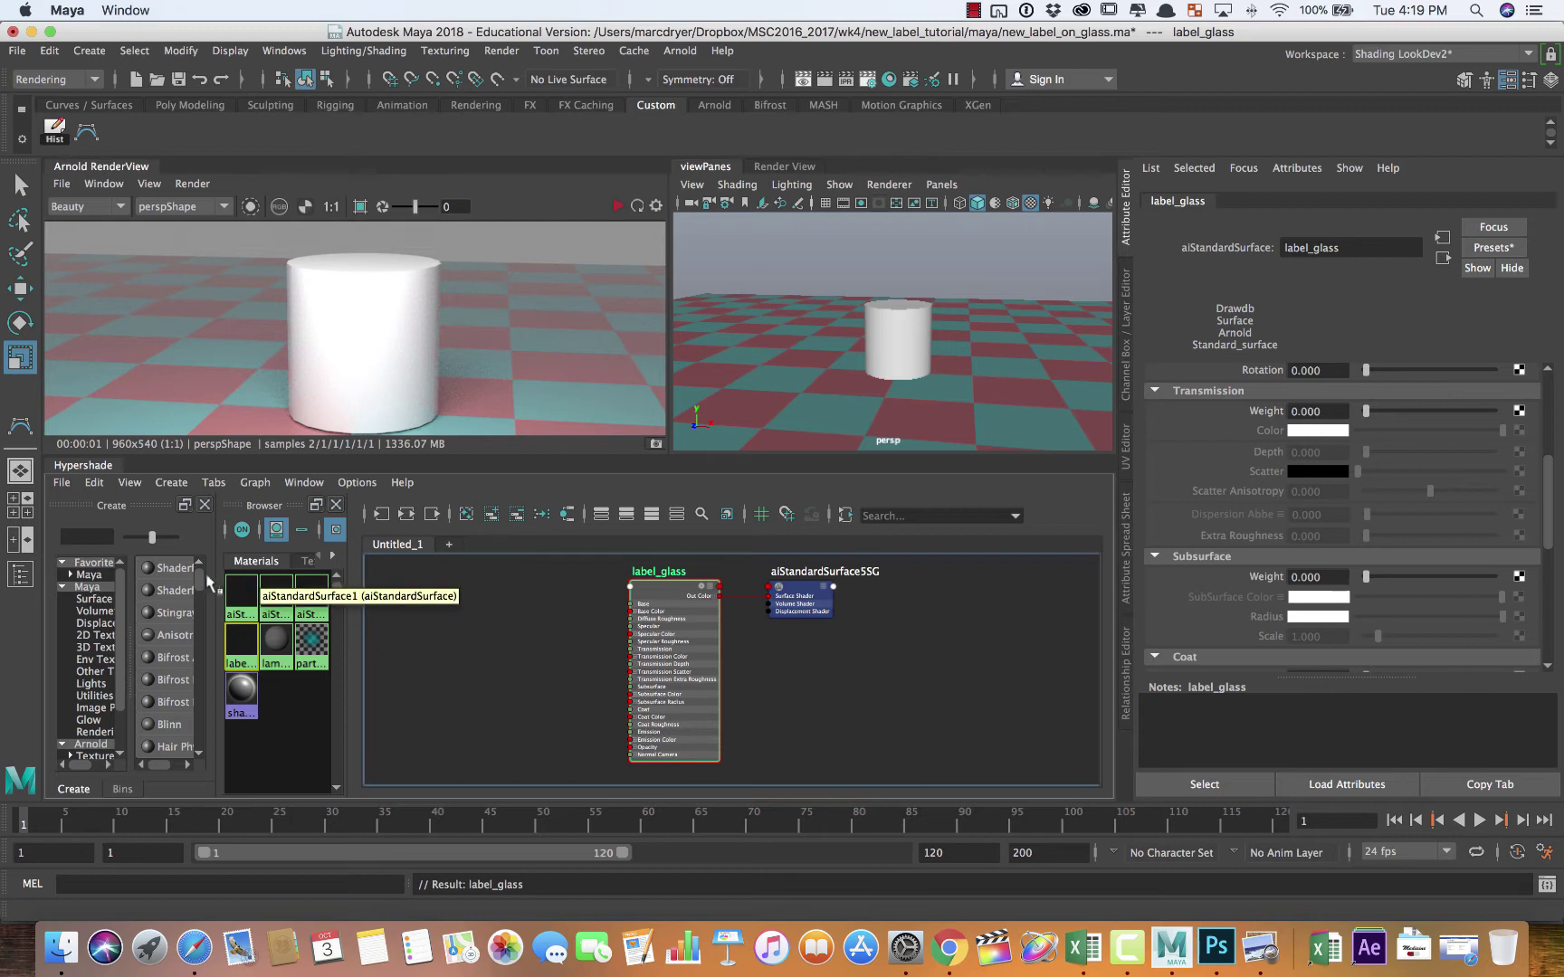
# Step: Create a 2D file texture node in the Hypershade graph beside the label_glass shader
pyautogui.click(97, 635)
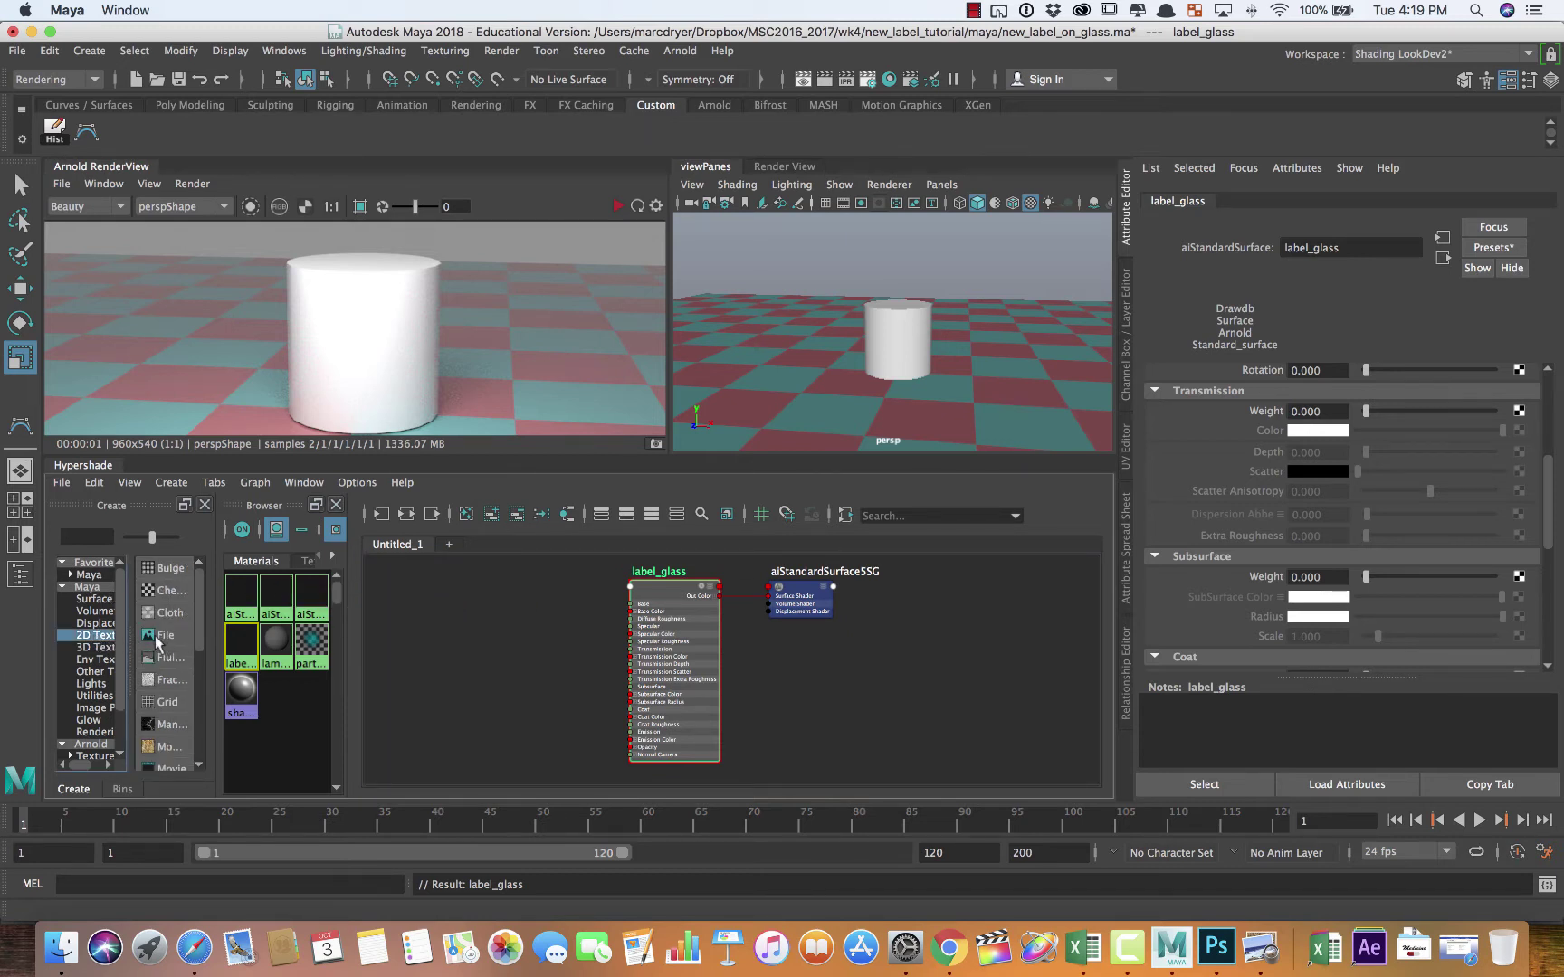
pyautogui.click(503, 674)
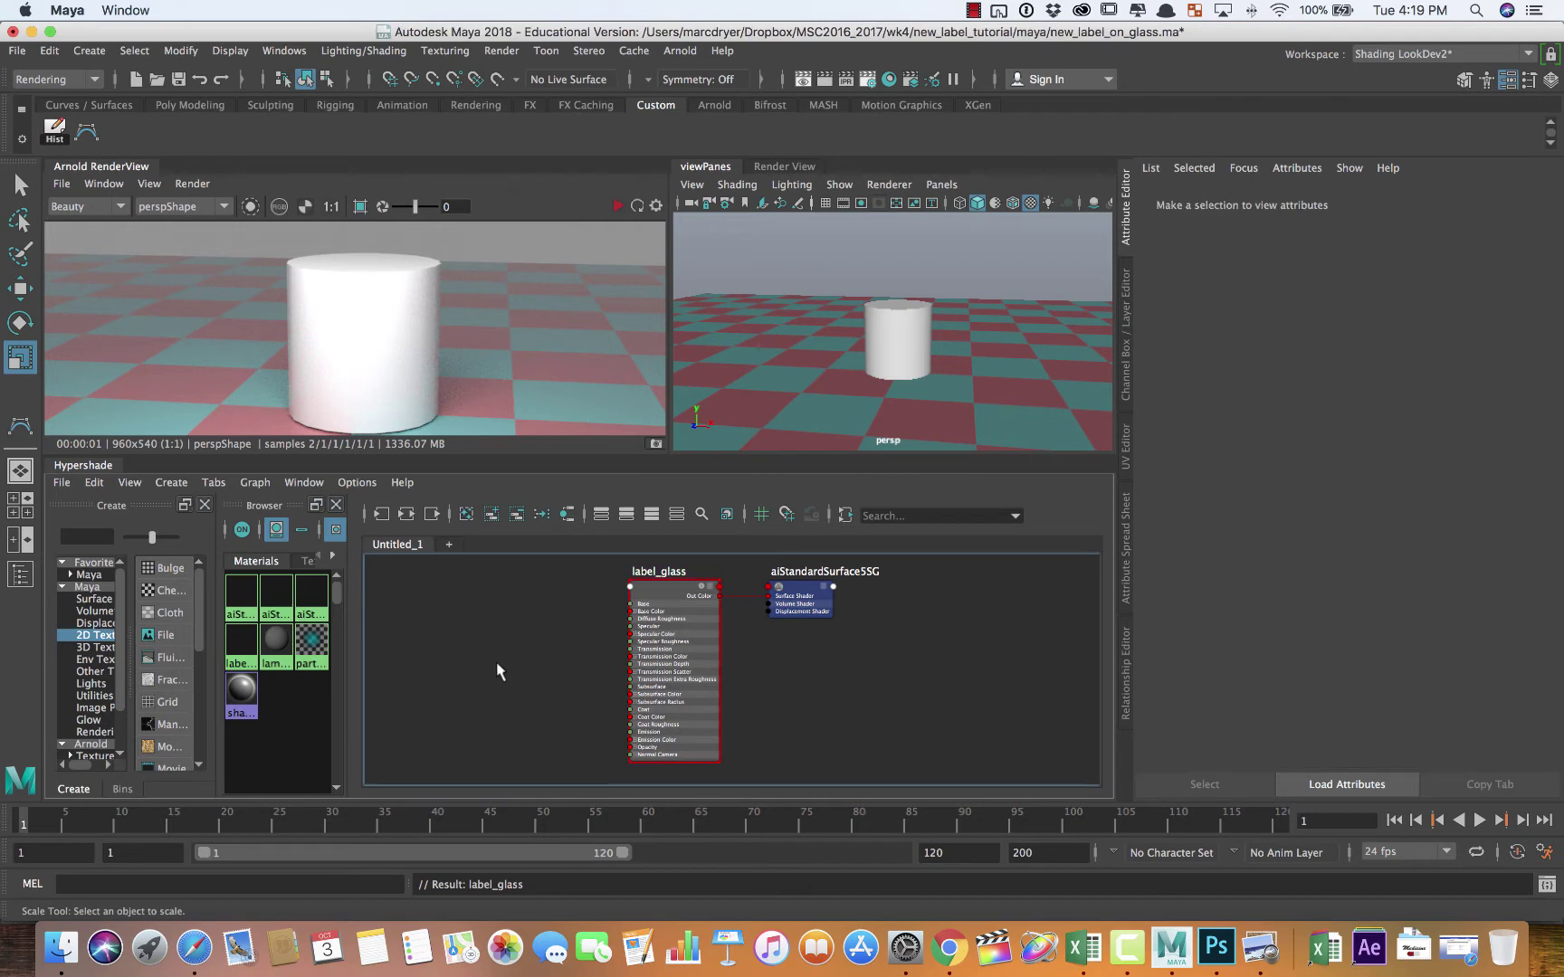
pyautogui.press('Tab')
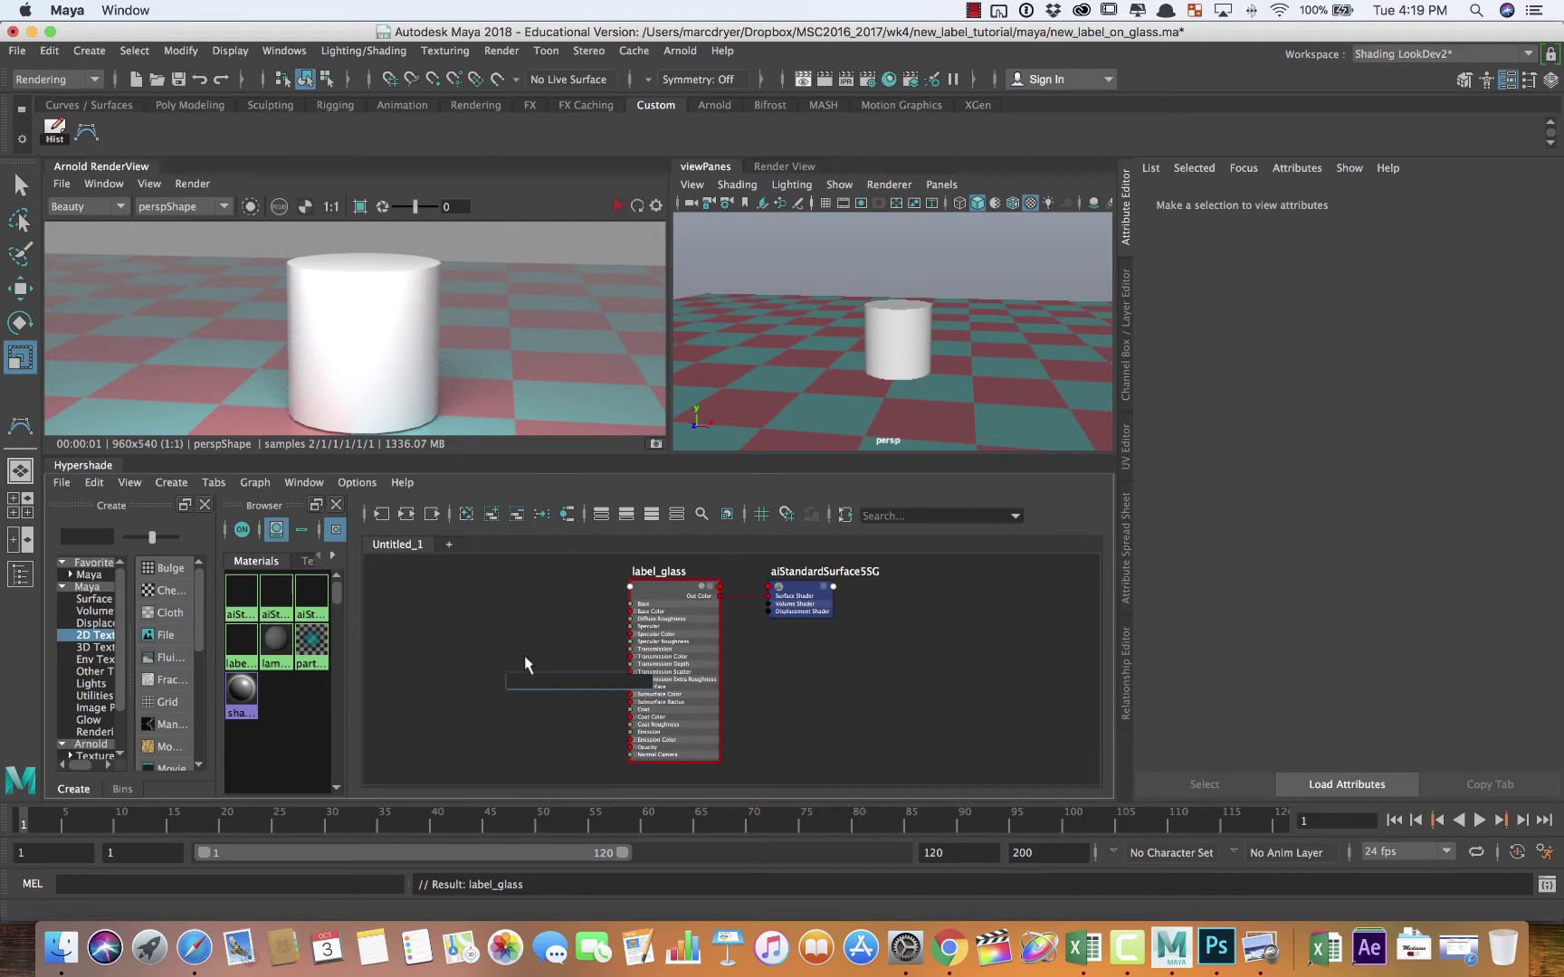
pyautogui.write('file')
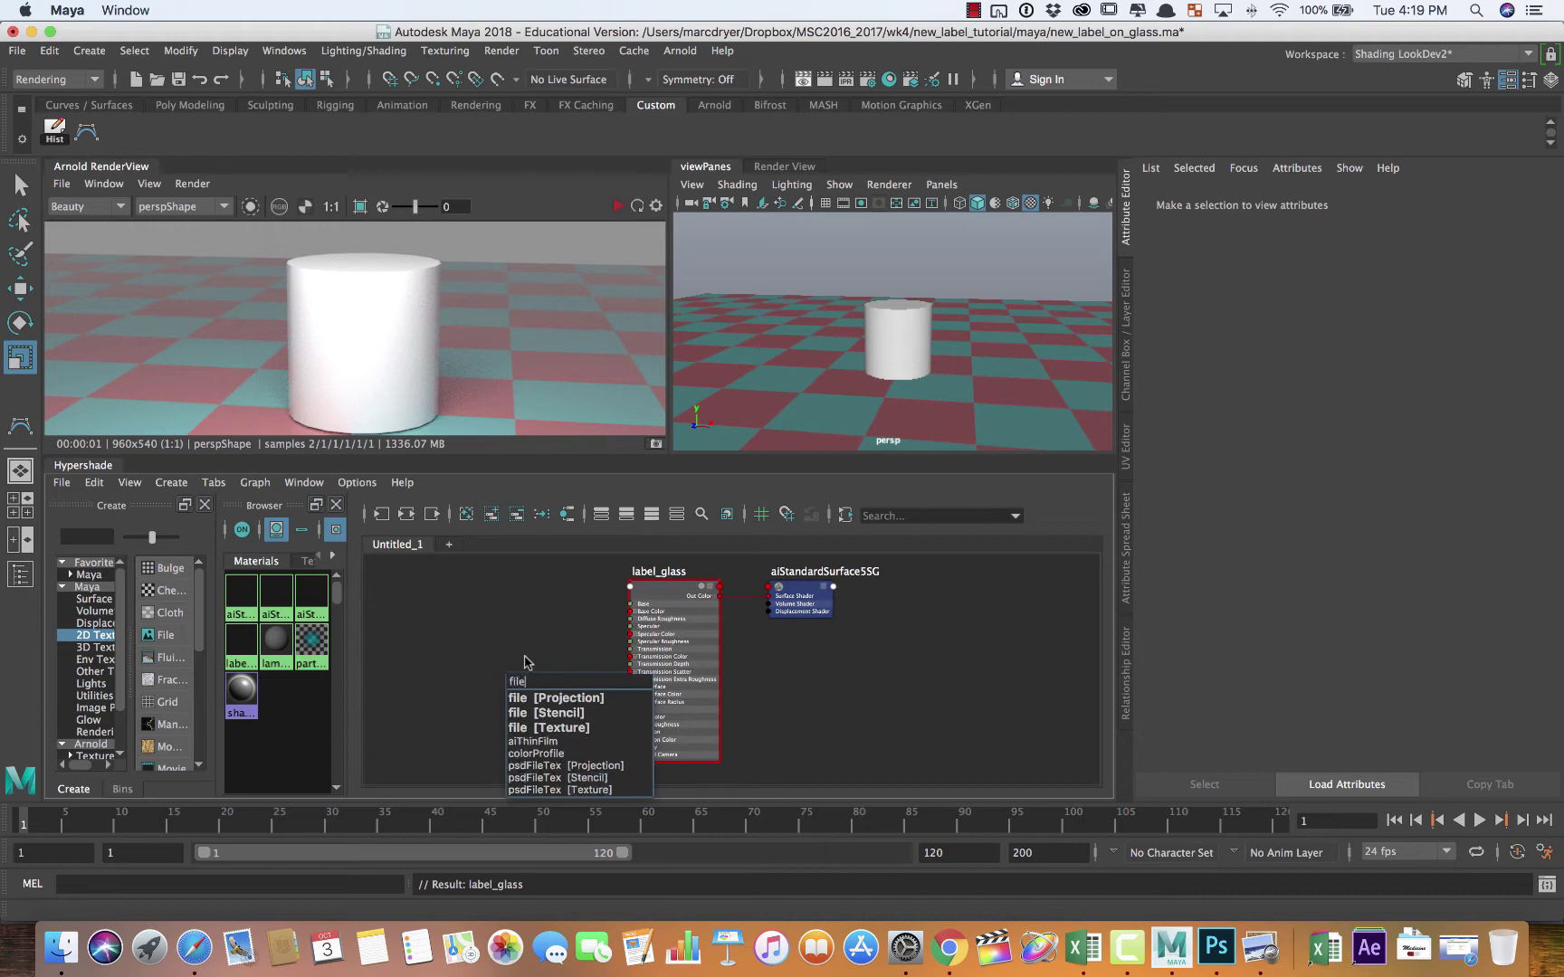
pyautogui.press('Down')
pyautogui.press('Down')
pyautogui.press('Down')
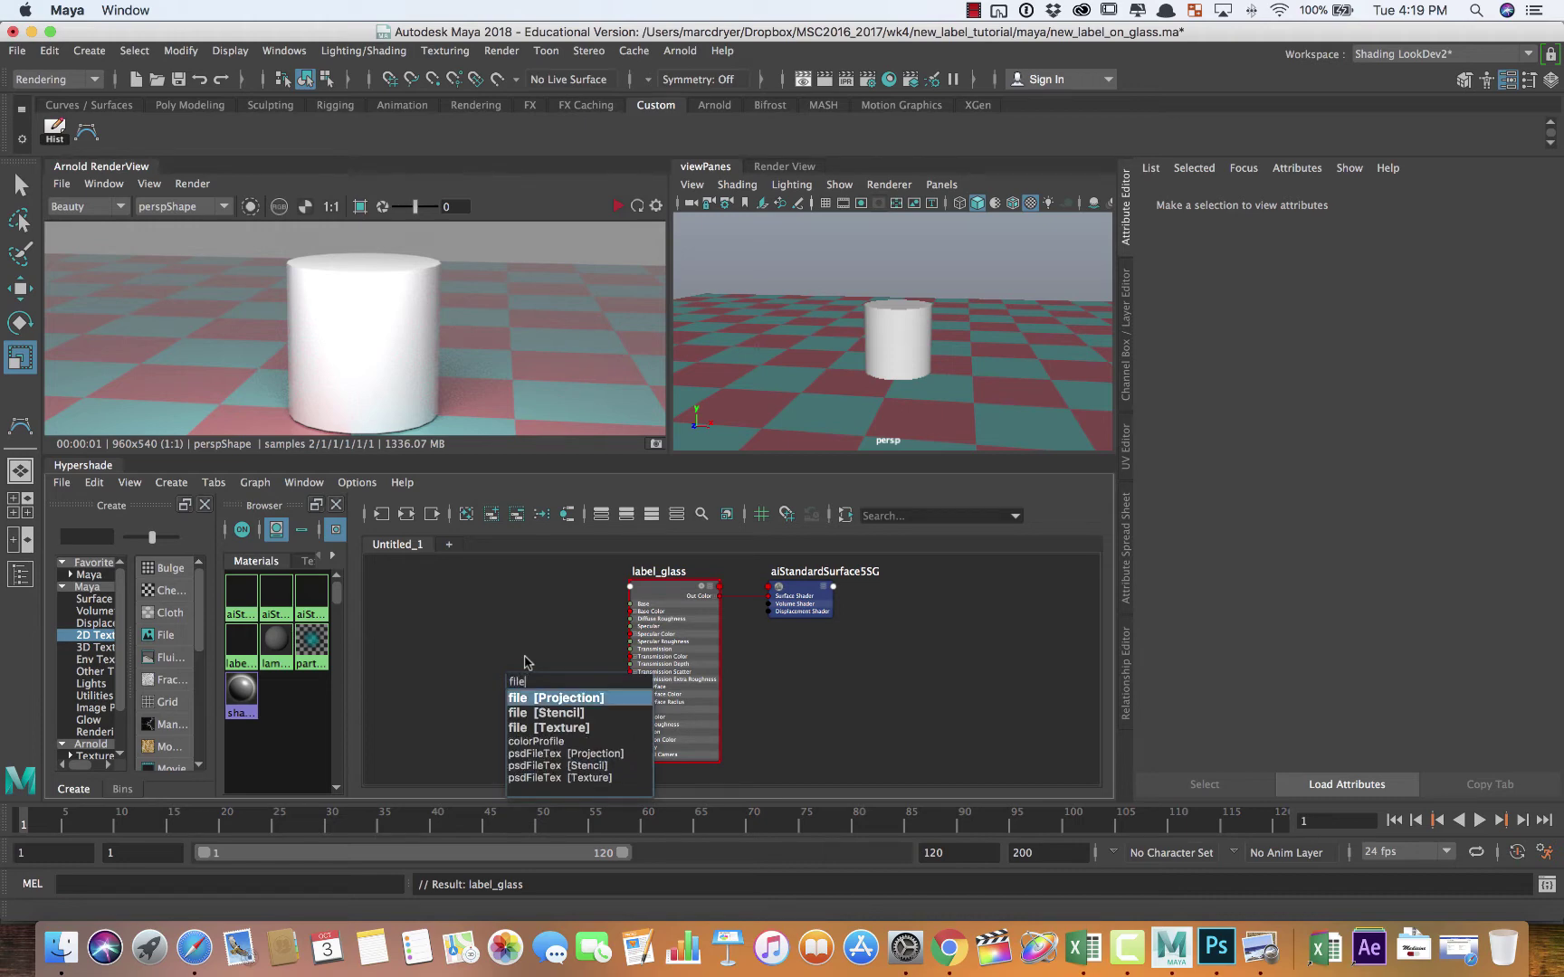
pyautogui.press('Return')
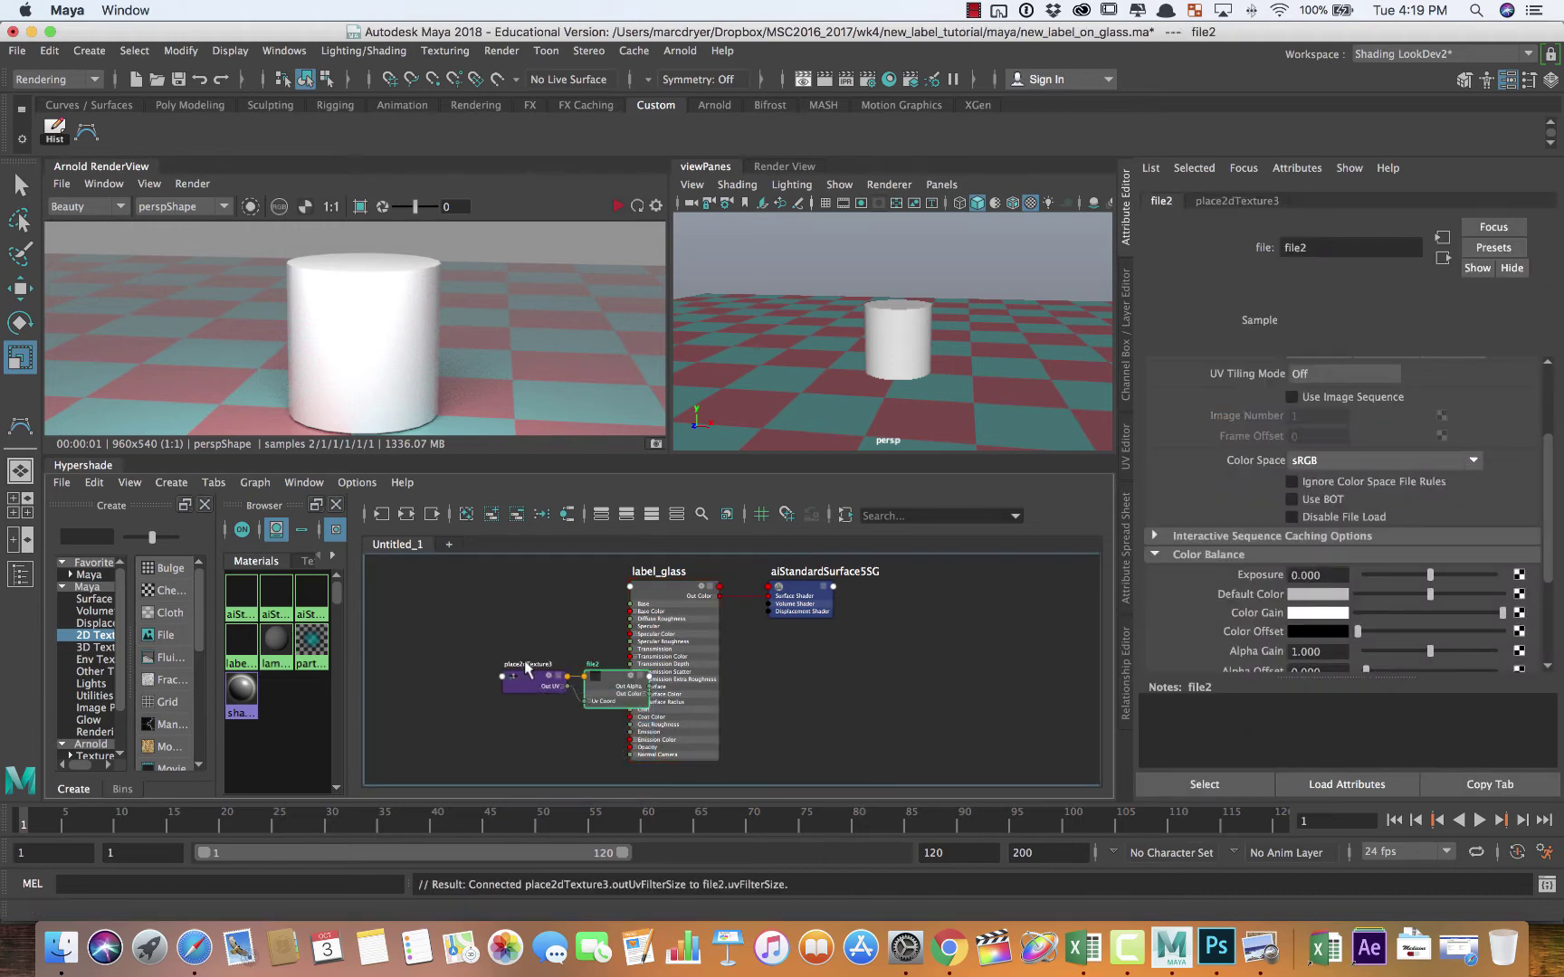
# Step: Arrange the file texture and its place2dTexture node in the free space before the label_glass node, leaving the file node selected
pyautogui.moveTo(530, 686); pyautogui.dragTo(433, 636)
pyautogui.moveTo(632, 690); pyautogui.dragTo(553, 609)
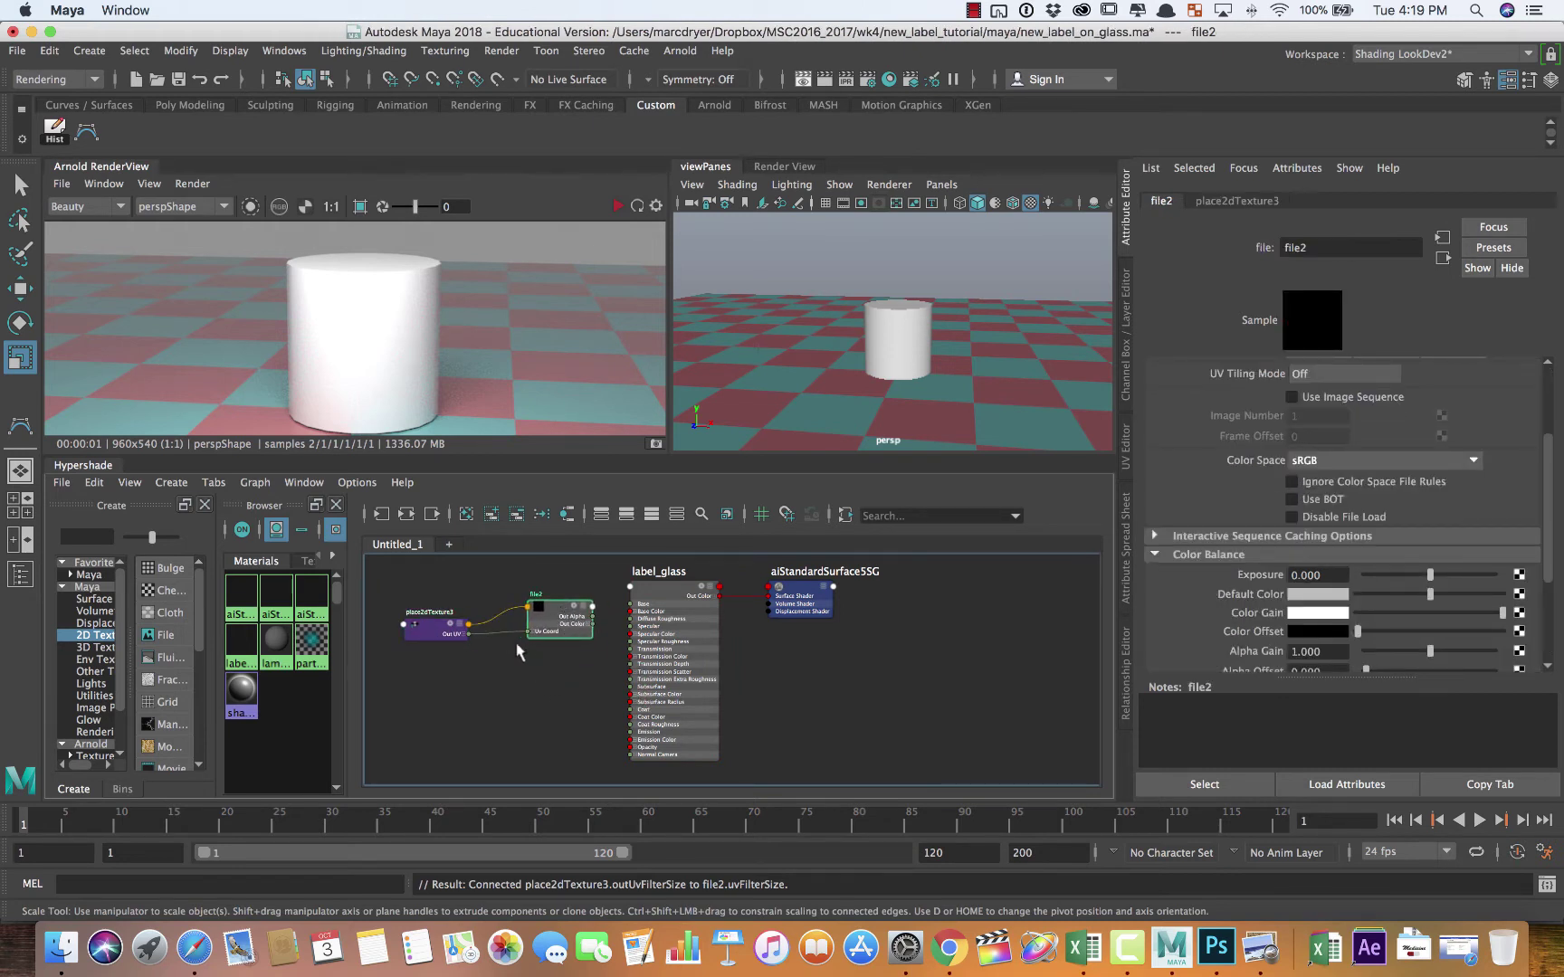
pyautogui.moveTo(432, 631)
pyautogui.mouseDown()
pyautogui.moveTo(426, 653)
pyautogui.moveTo(441, 650)
pyautogui.mouseUp()
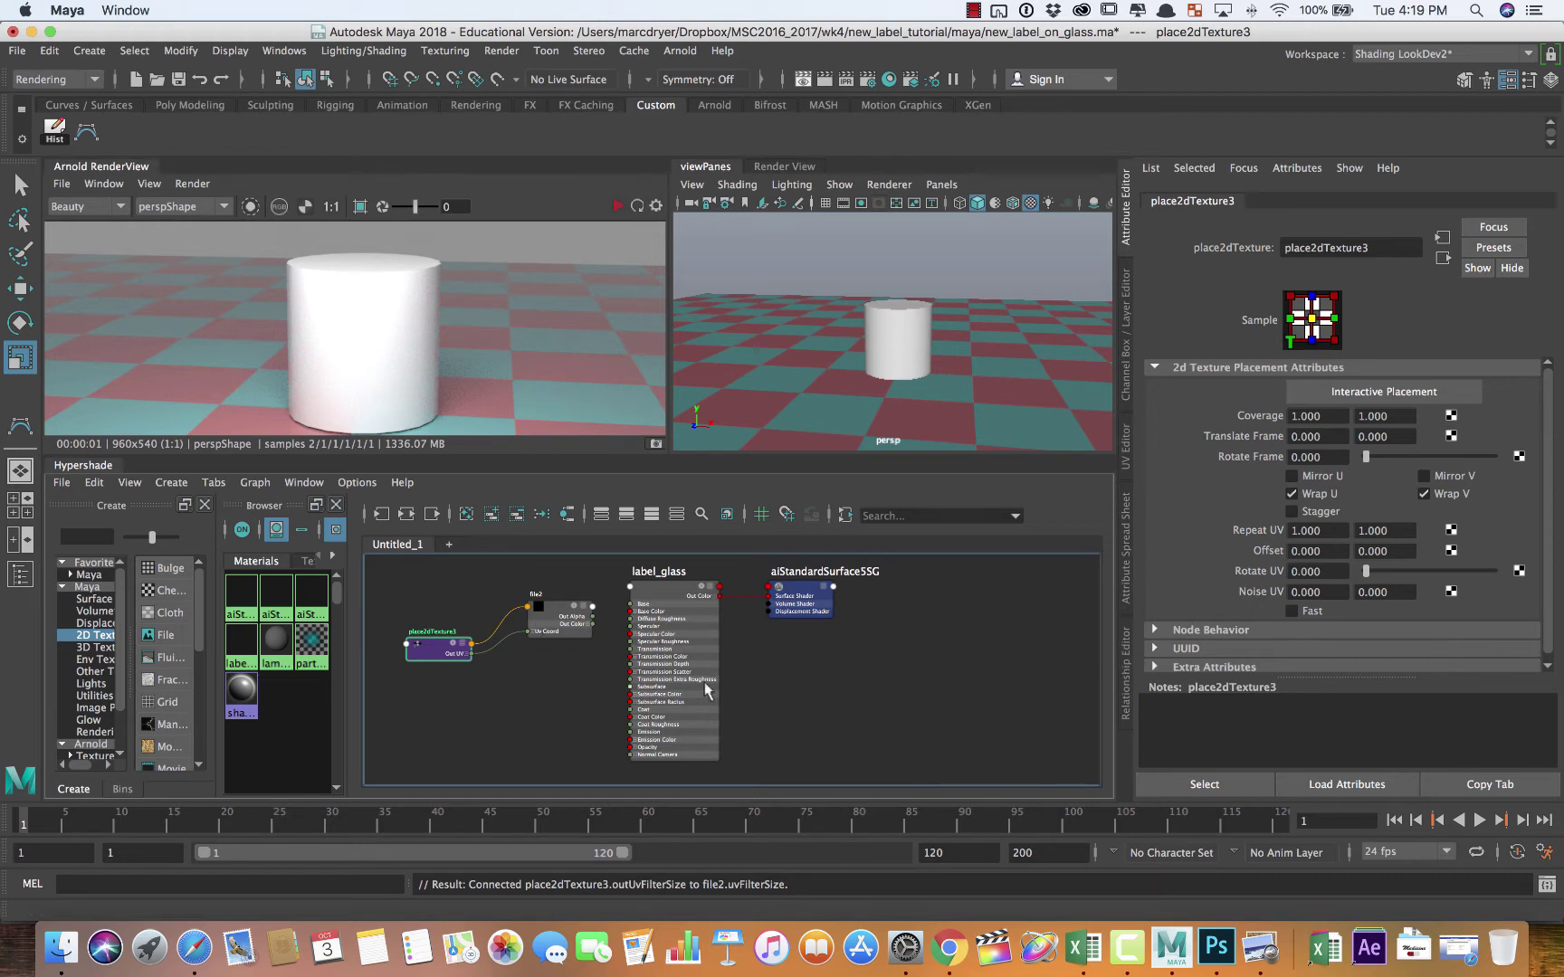
pyautogui.click(555, 609)
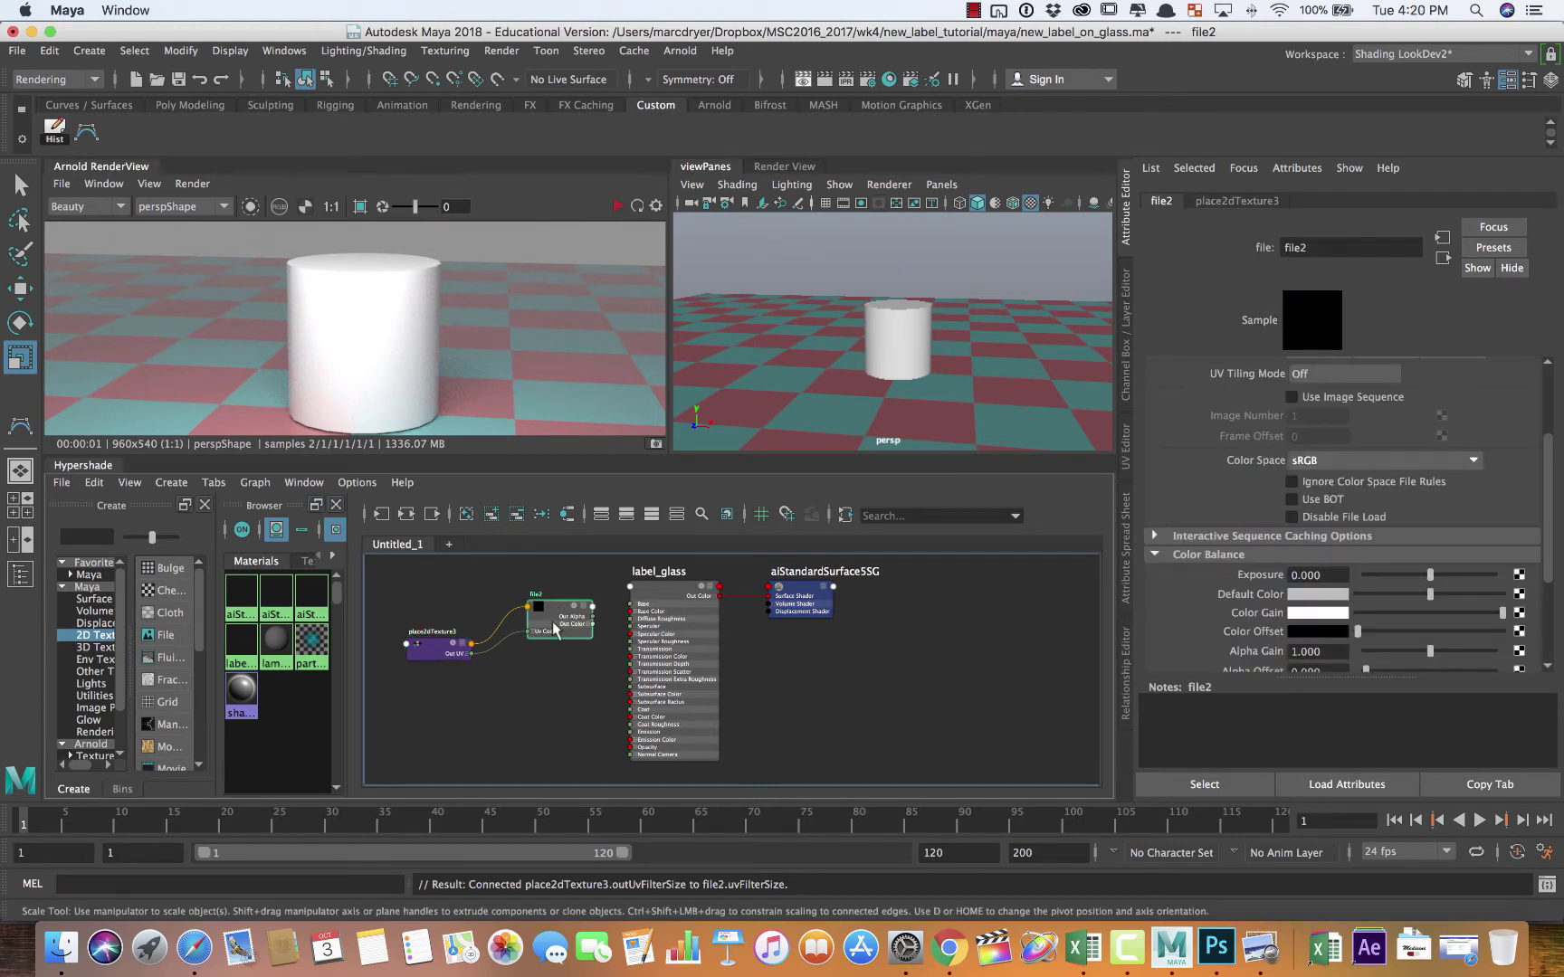
pyautogui.moveTo(556, 630); pyautogui.dragTo(570, 629)
# Step: Browse for the file node's image and select medicine_label.tif in the project's tex folder
pyautogui.scroll(5, 1294, 521)
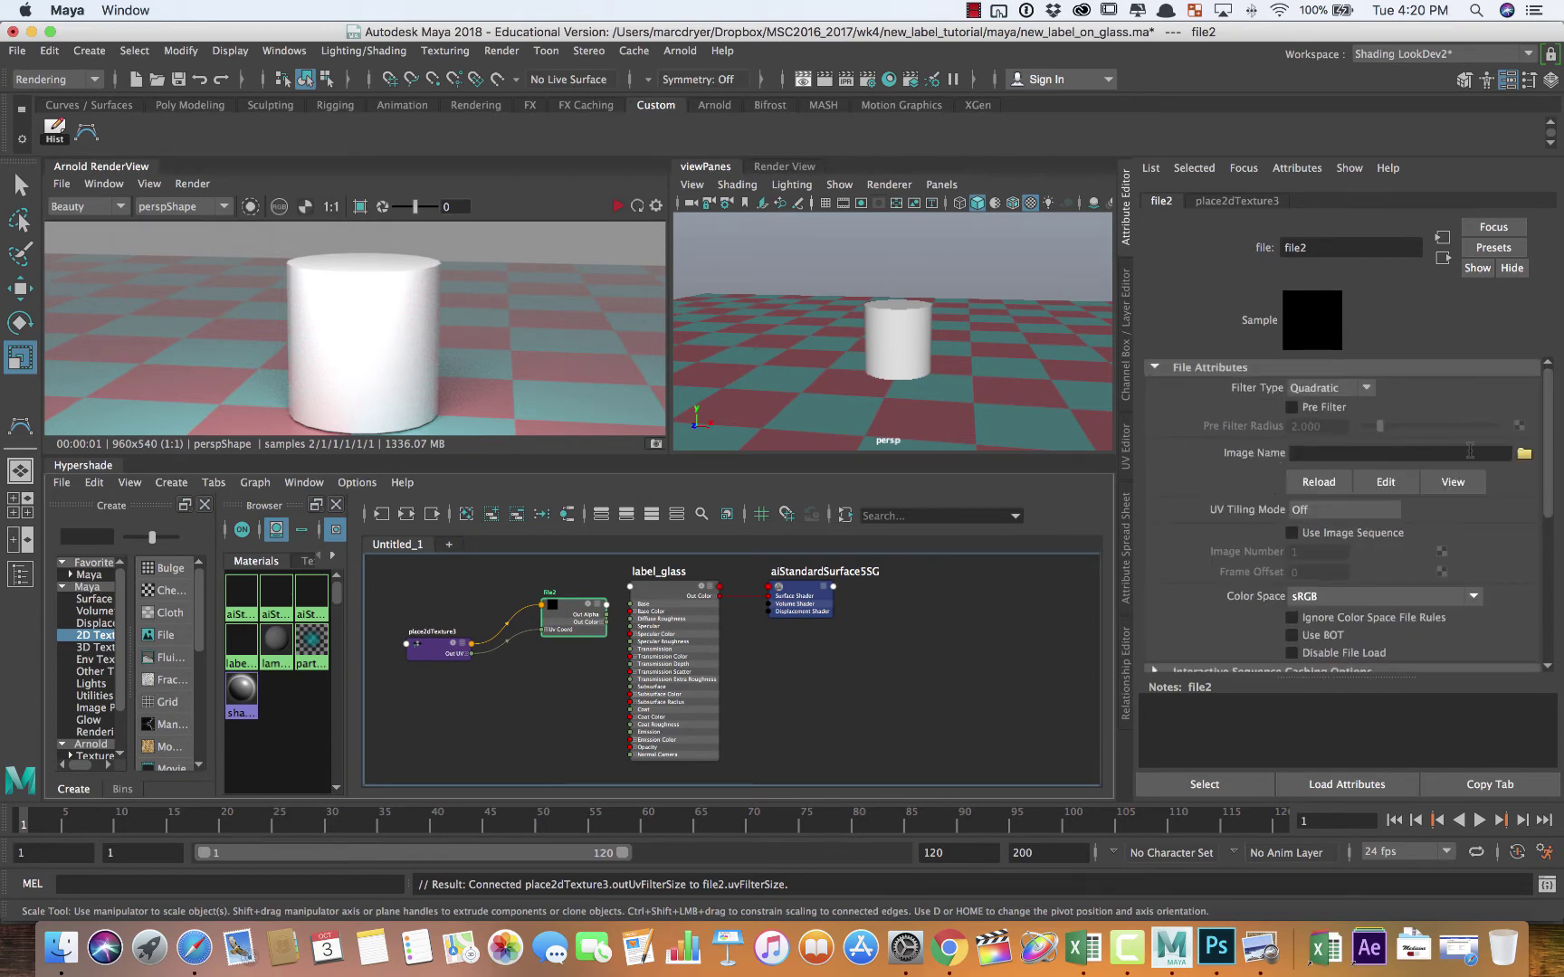
pyautogui.click(1524, 453)
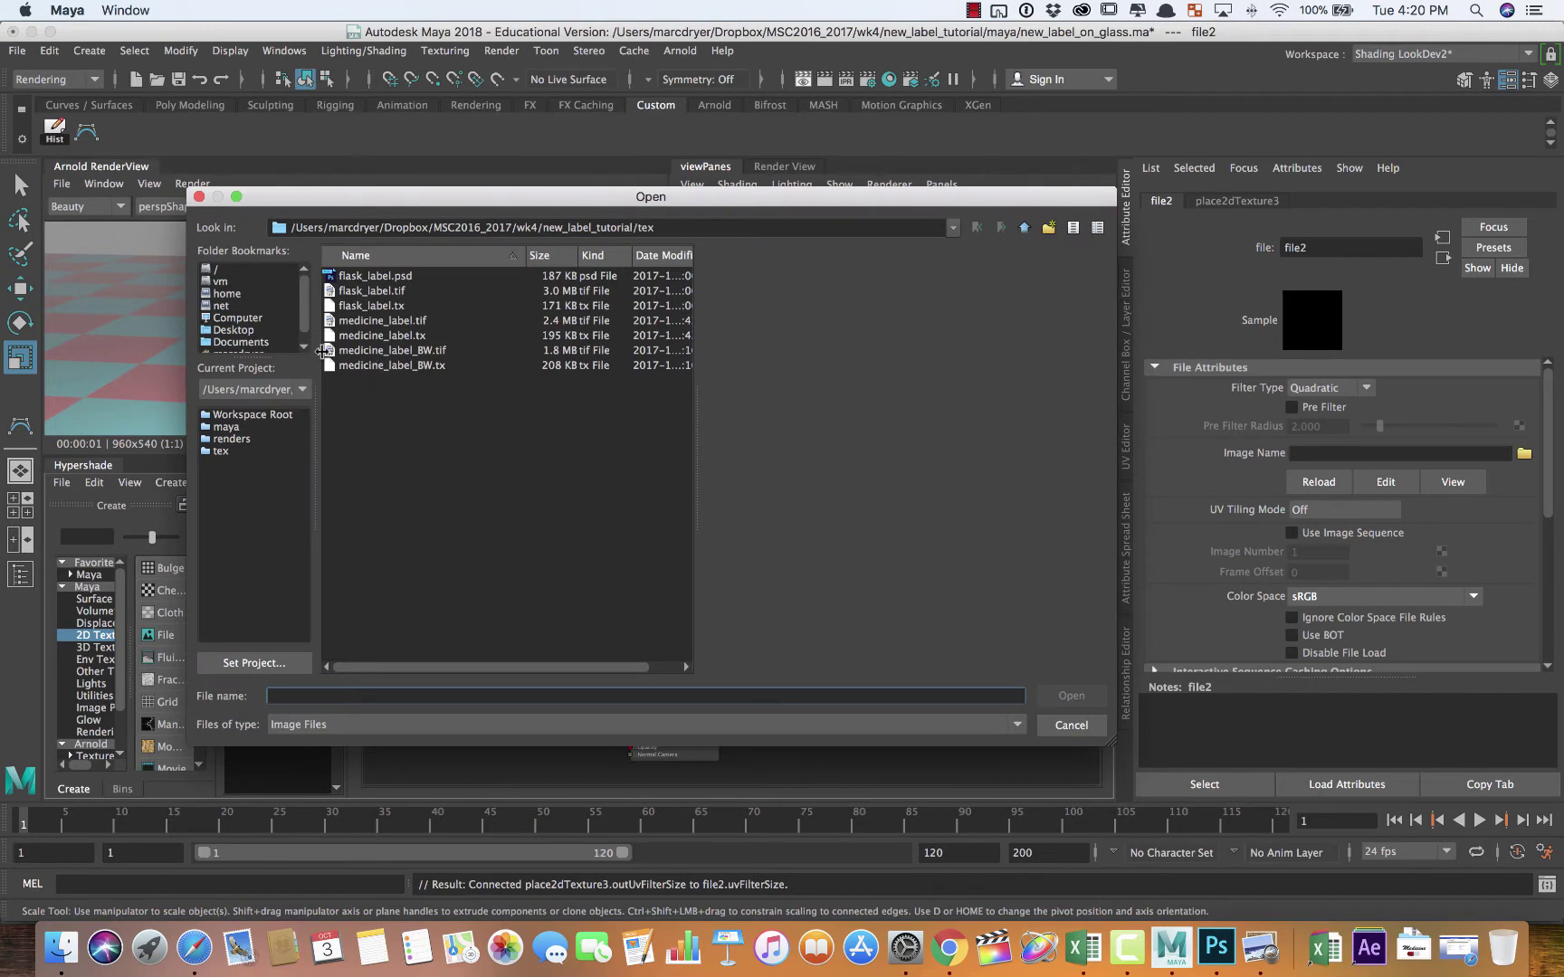
pyautogui.click(359, 322)
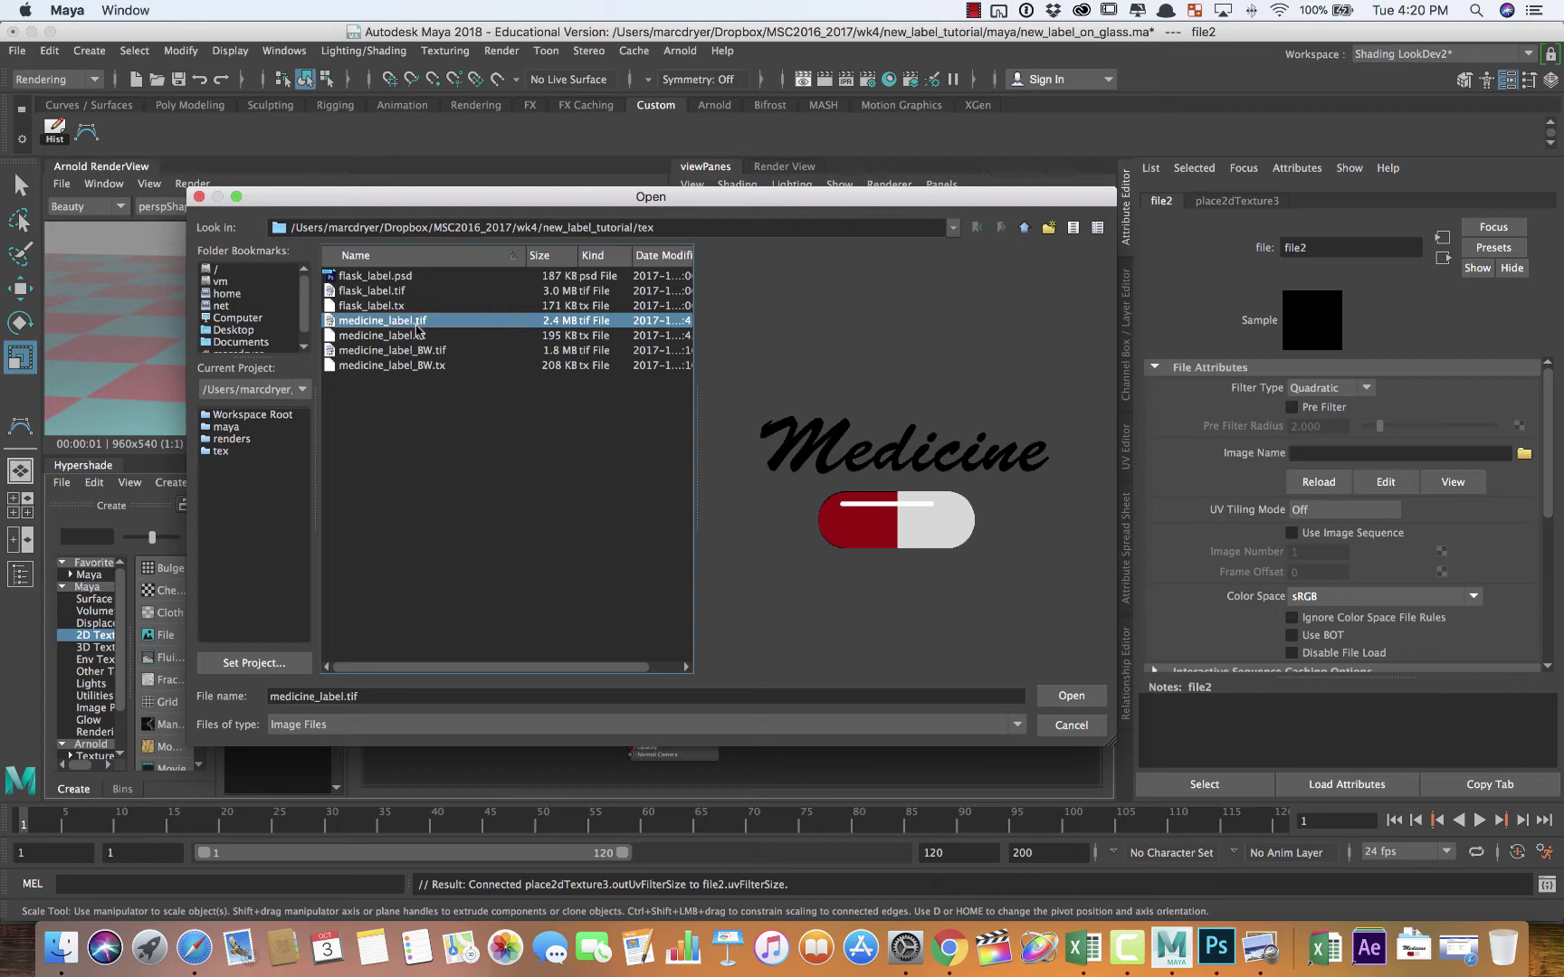
# Step: Switch to Photoshop and examine the medicine label's Alpha 1 channel on its own, then restore the RGB view
pyautogui.click(1212, 945)
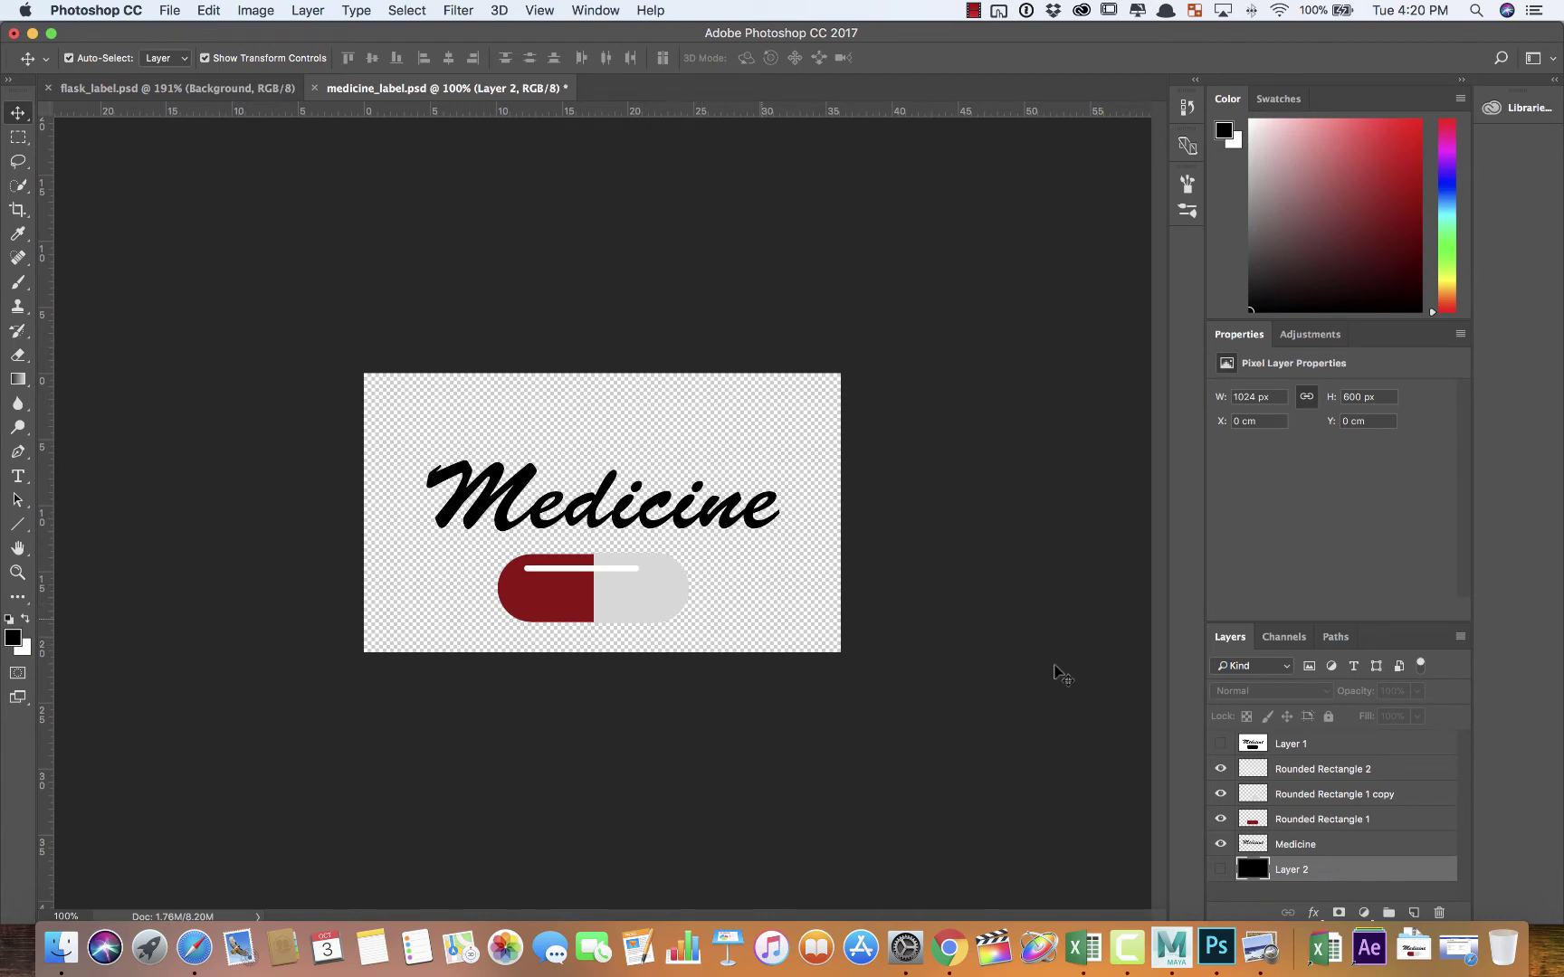
pyautogui.click(1284, 637)
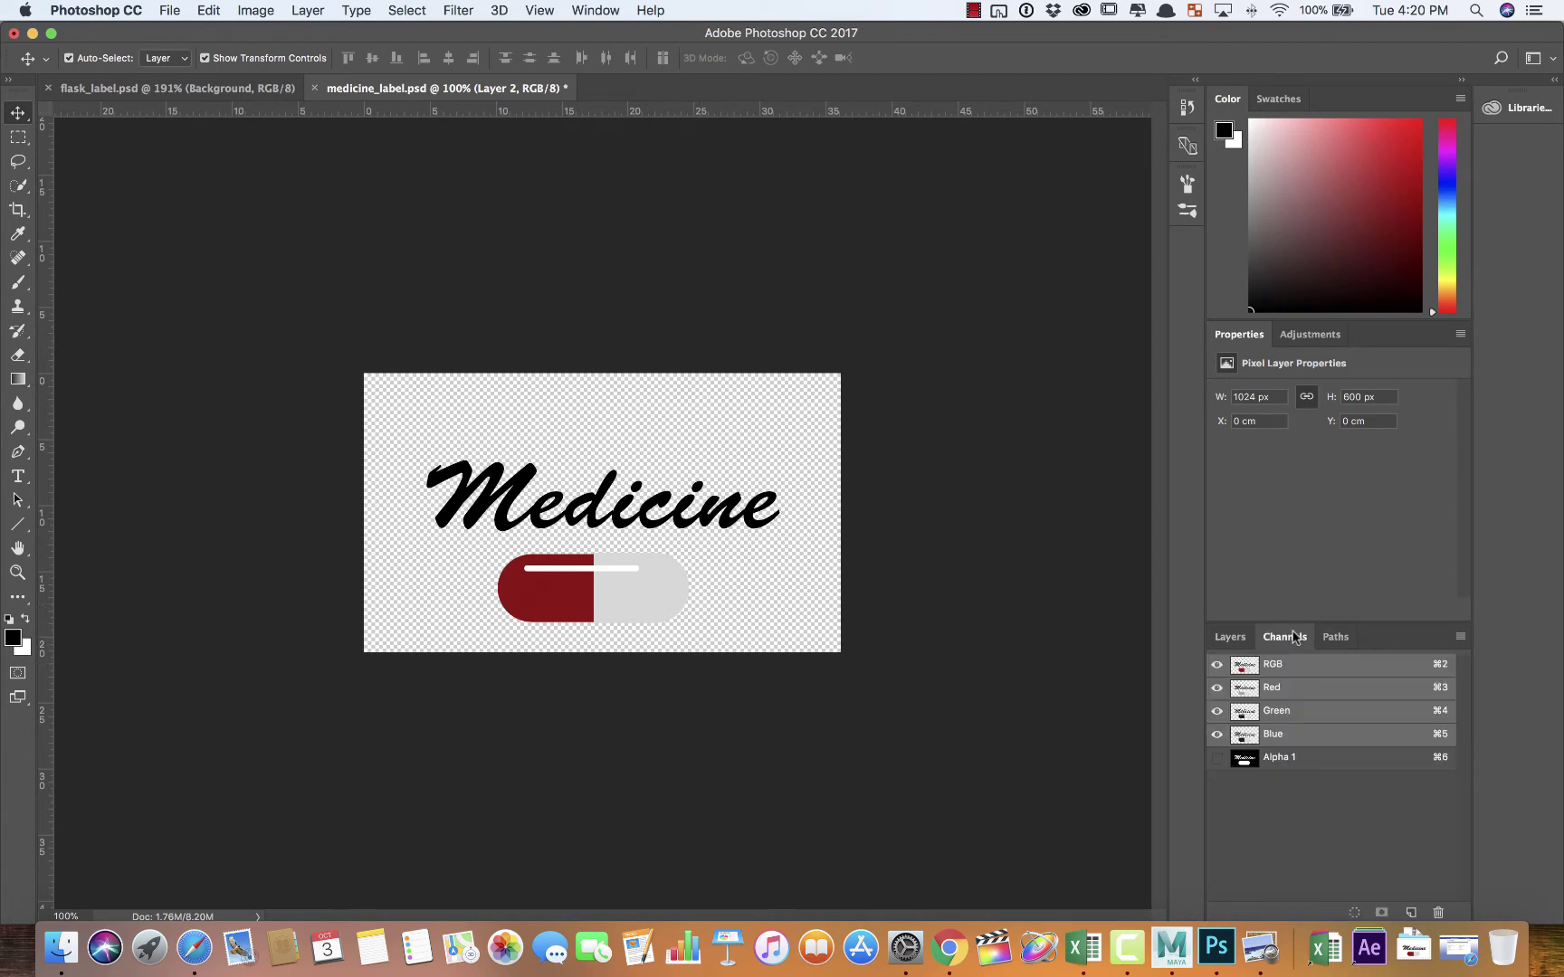
pyautogui.click(1216, 758)
pyautogui.click(1216, 666)
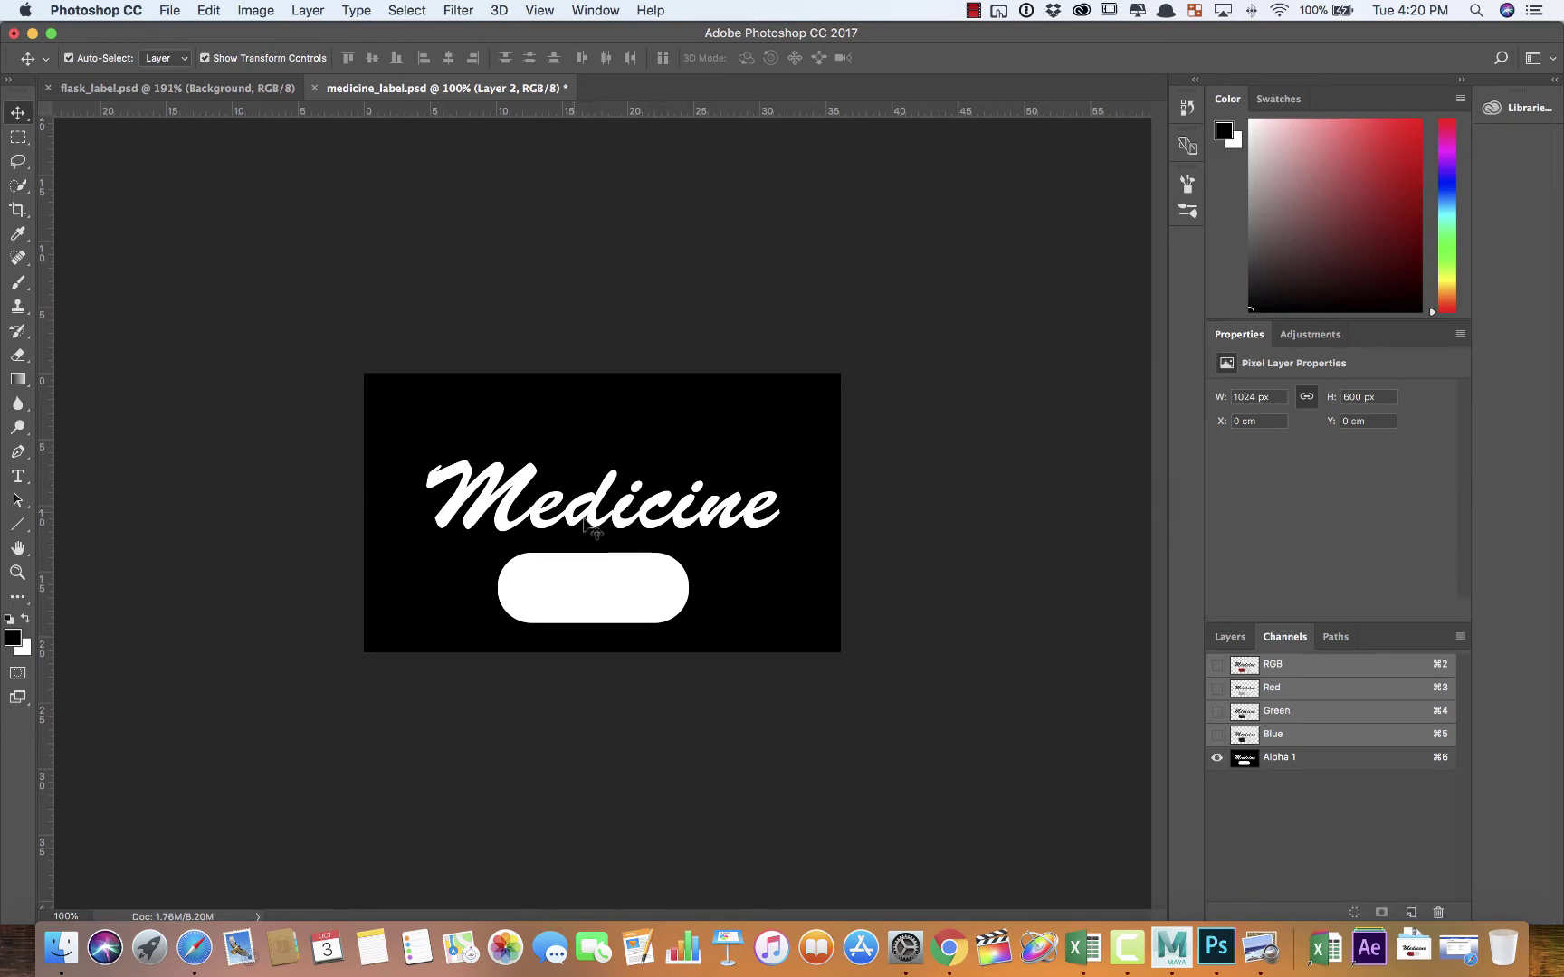
pyautogui.click(1216, 758)
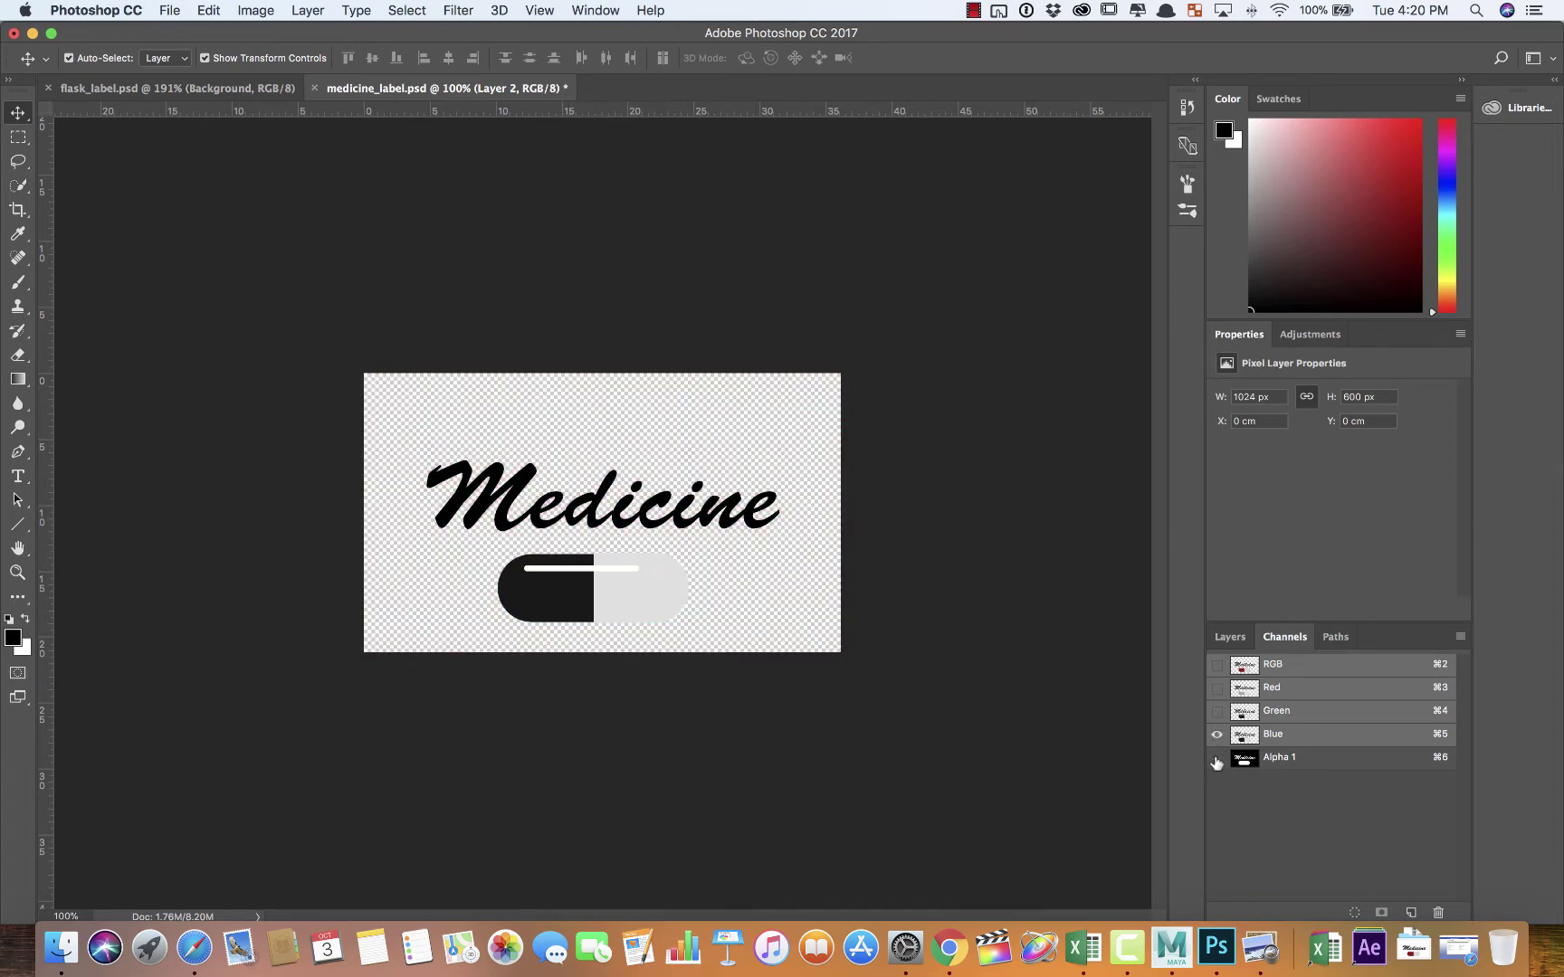
pyautogui.click(1217, 665)
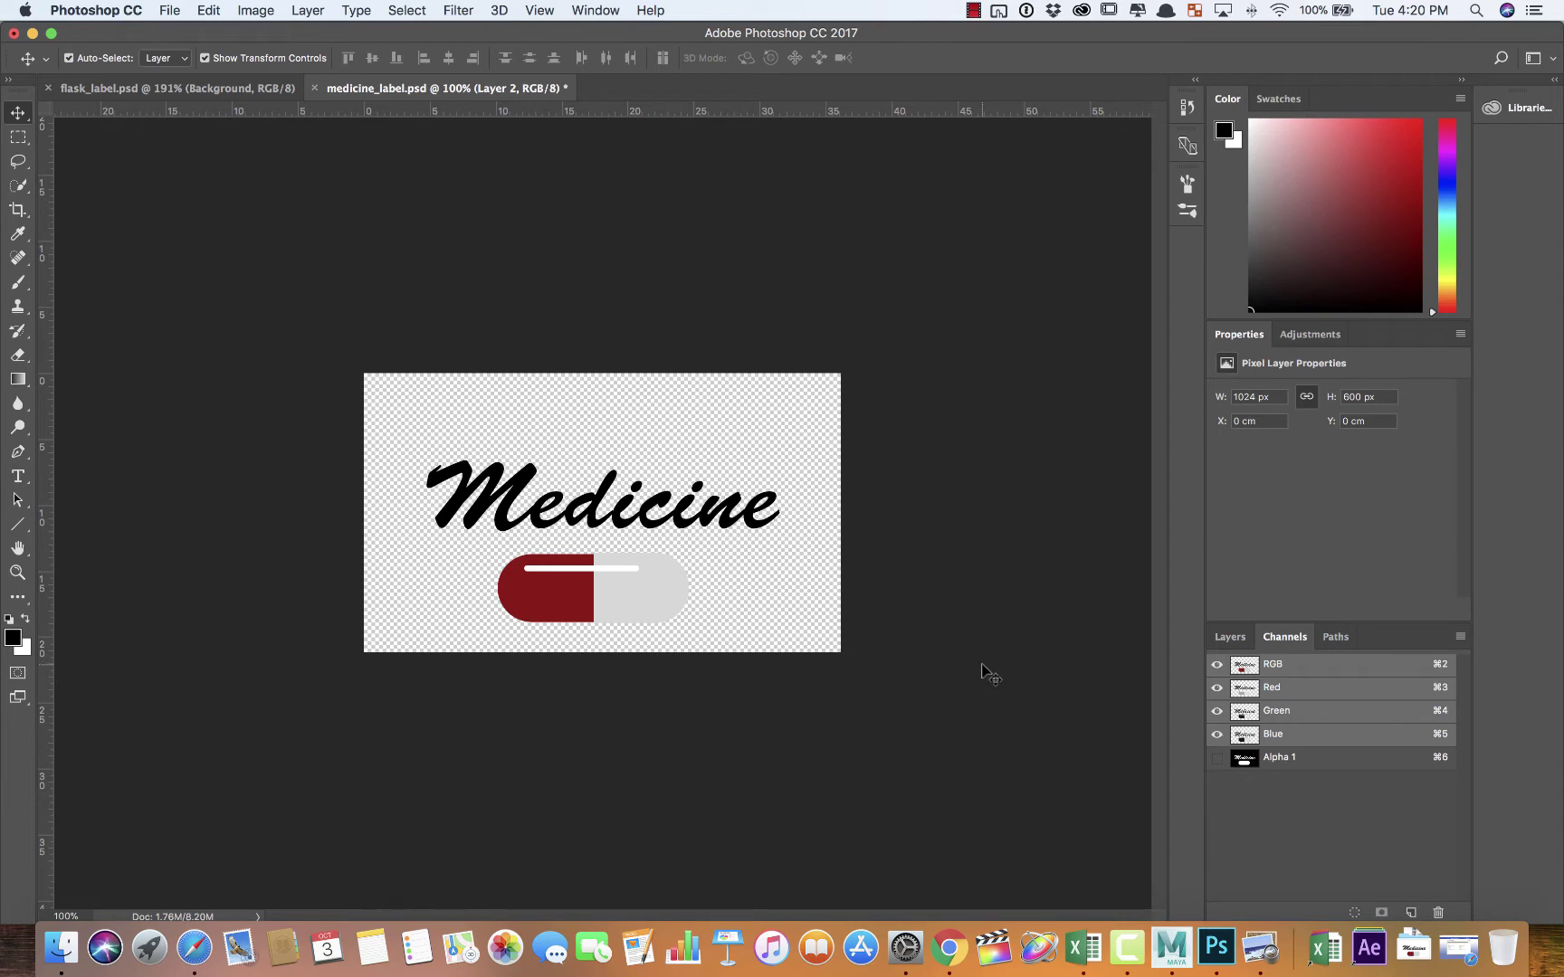
# Step: Switch back to Maya, load medicine_label.tif into the file texture, and move its node farther from label_glass
pyautogui.press('super+Tab')
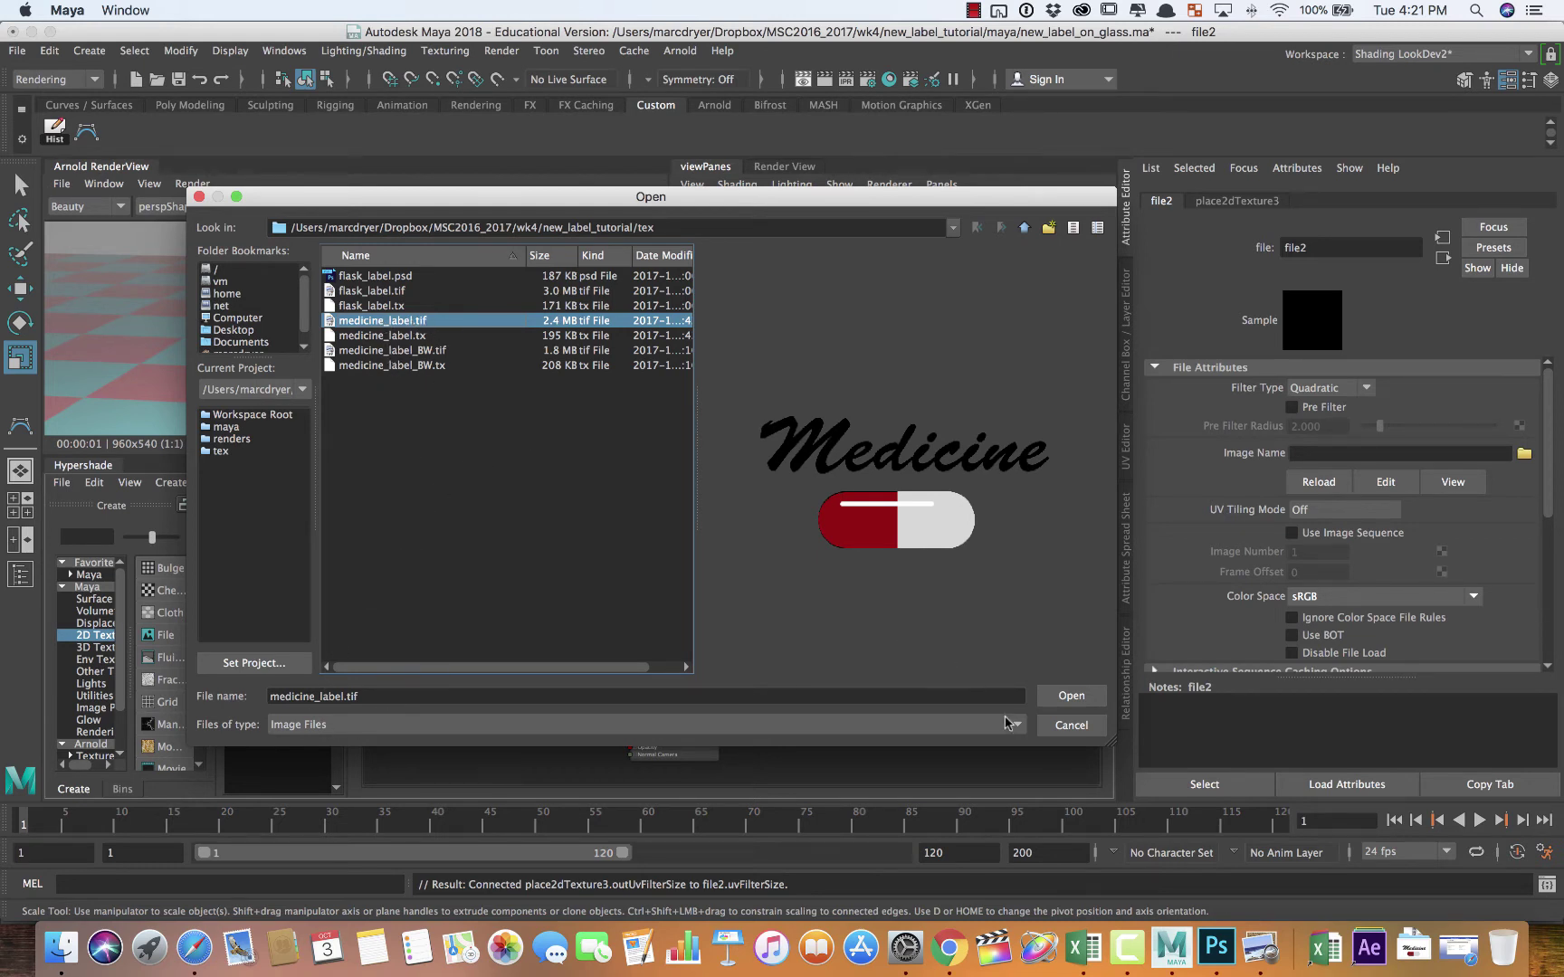
pyautogui.click(1067, 697)
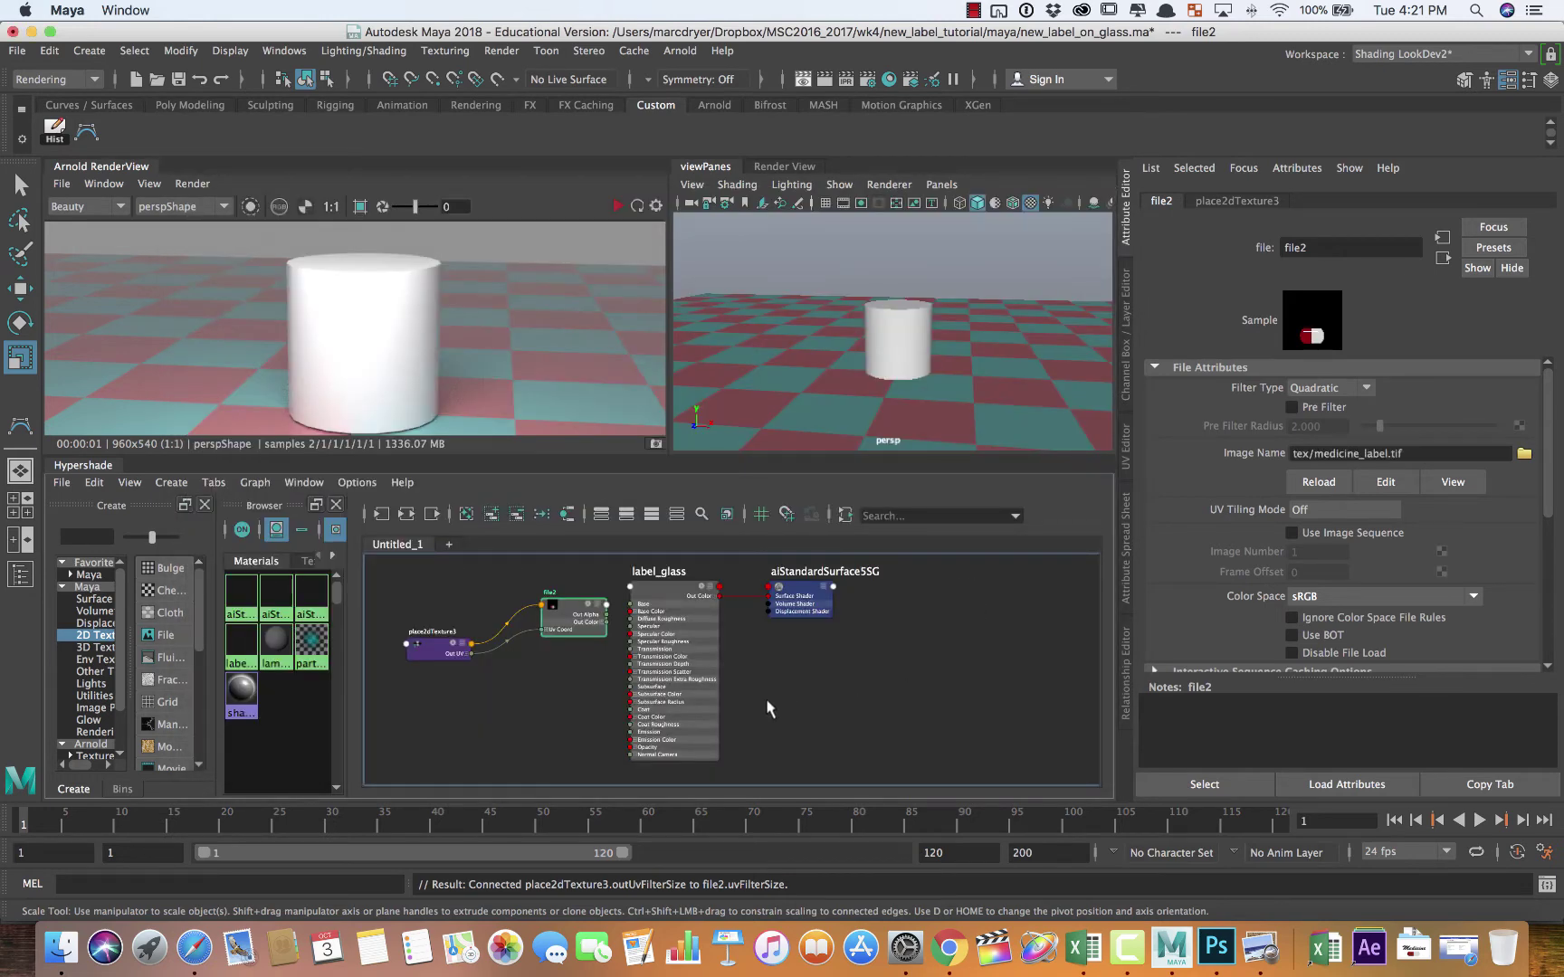
pyautogui.moveTo(563, 615); pyautogui.dragTo(529, 617)
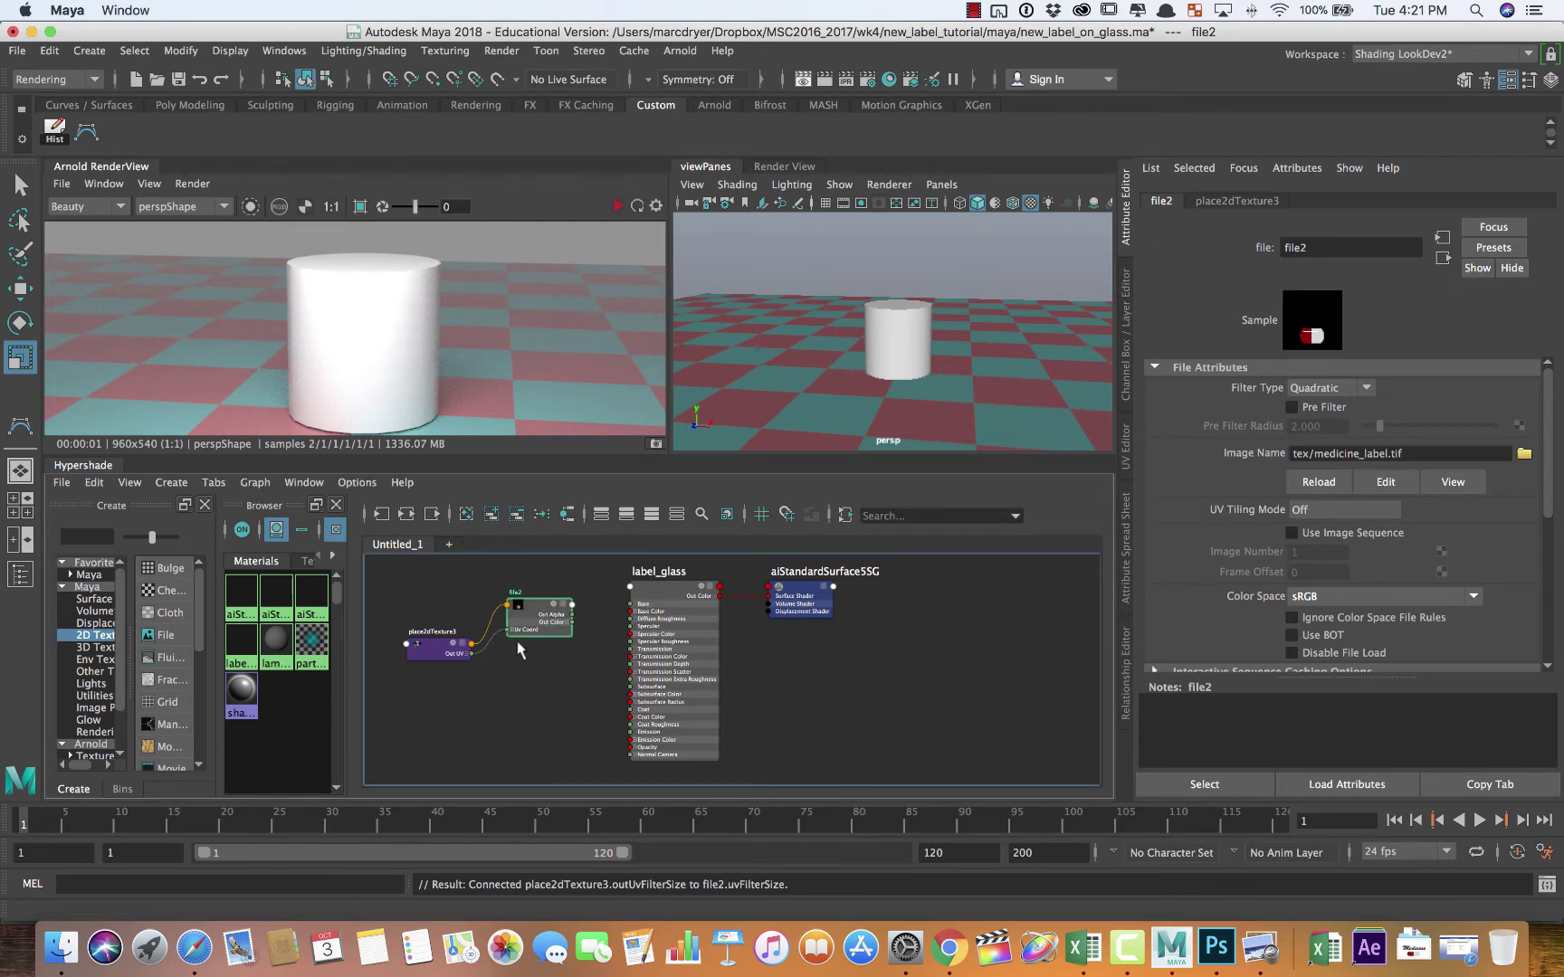
# Step: Connect the label file texture's Out Color to the Base Color of label_glass
pyautogui.keyDown('alt'); pyautogui.moveTo(527, 644); pyautogui.dragTo(739, 712, button='right'); pyautogui.keyUp('alt')
pyautogui.keyDown('alt'); pyautogui.moveTo(736, 703); pyautogui.dragTo(678, 686, button='middle'); pyautogui.keyUp('alt')
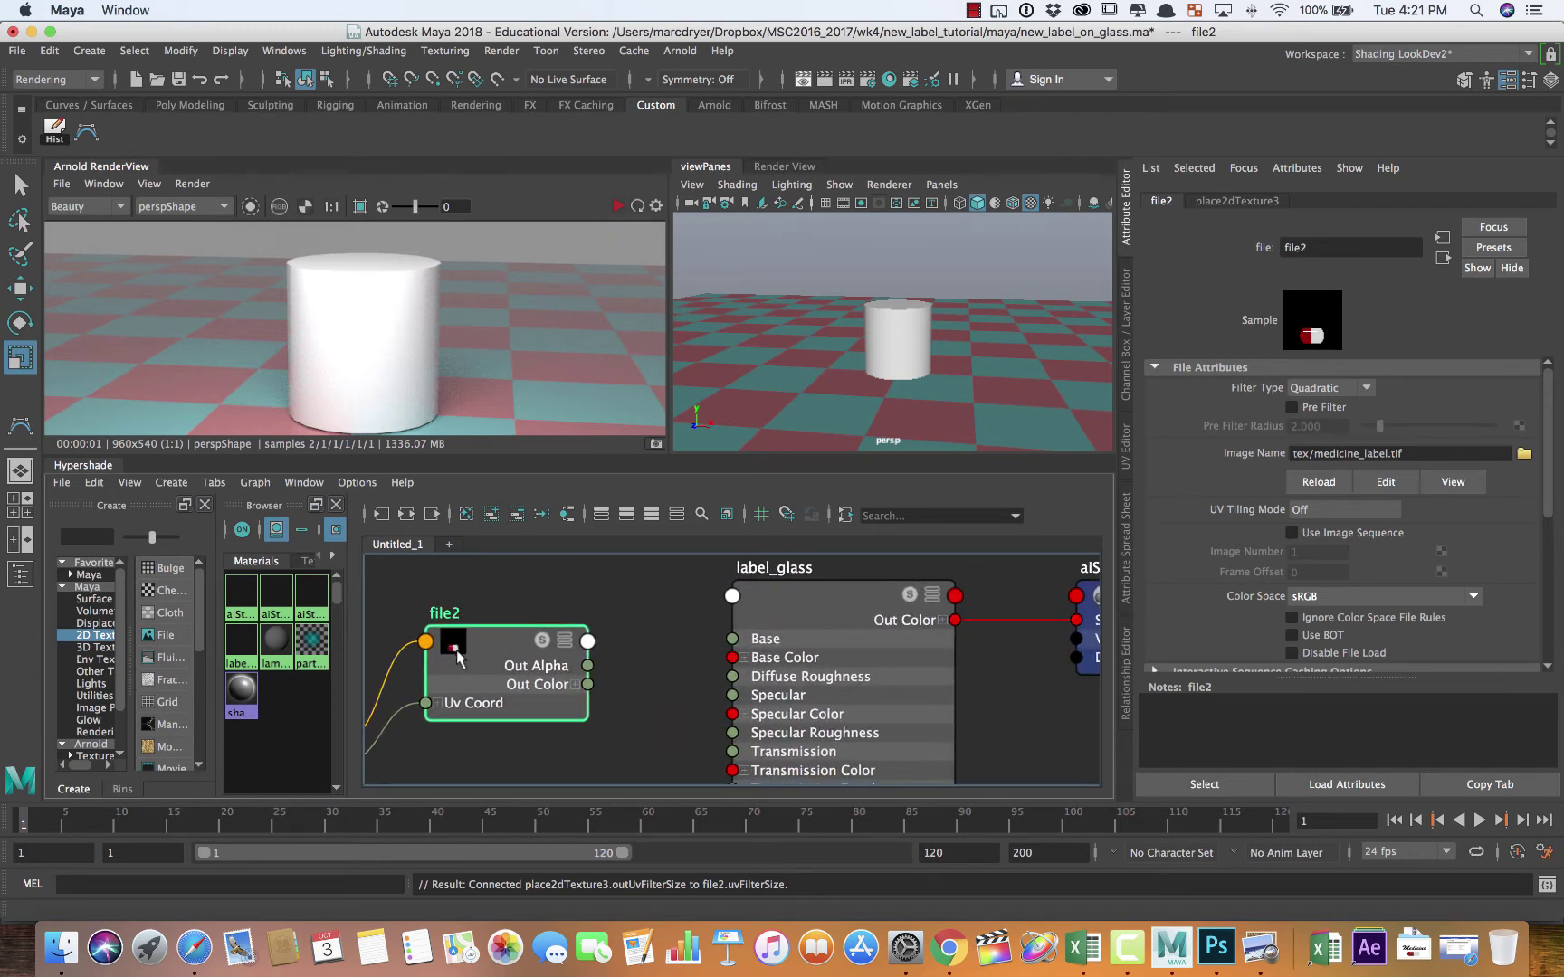
pyautogui.moveTo(493, 638); pyautogui.dragTo(489, 619)
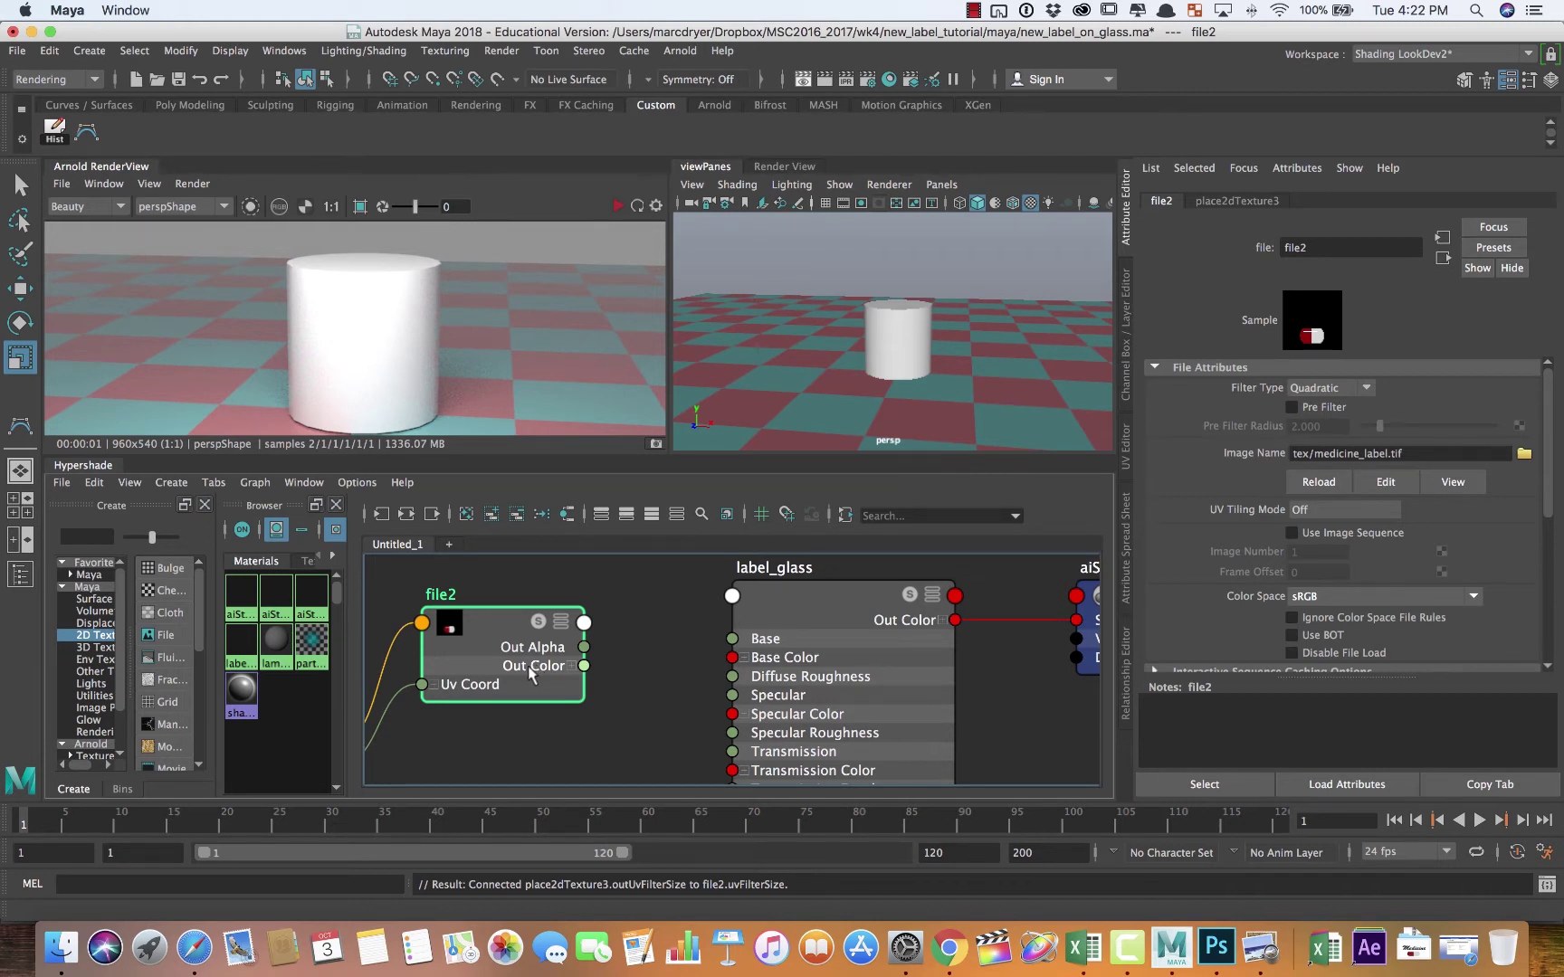
pyautogui.moveTo(585, 679); pyautogui.dragTo(733, 658)
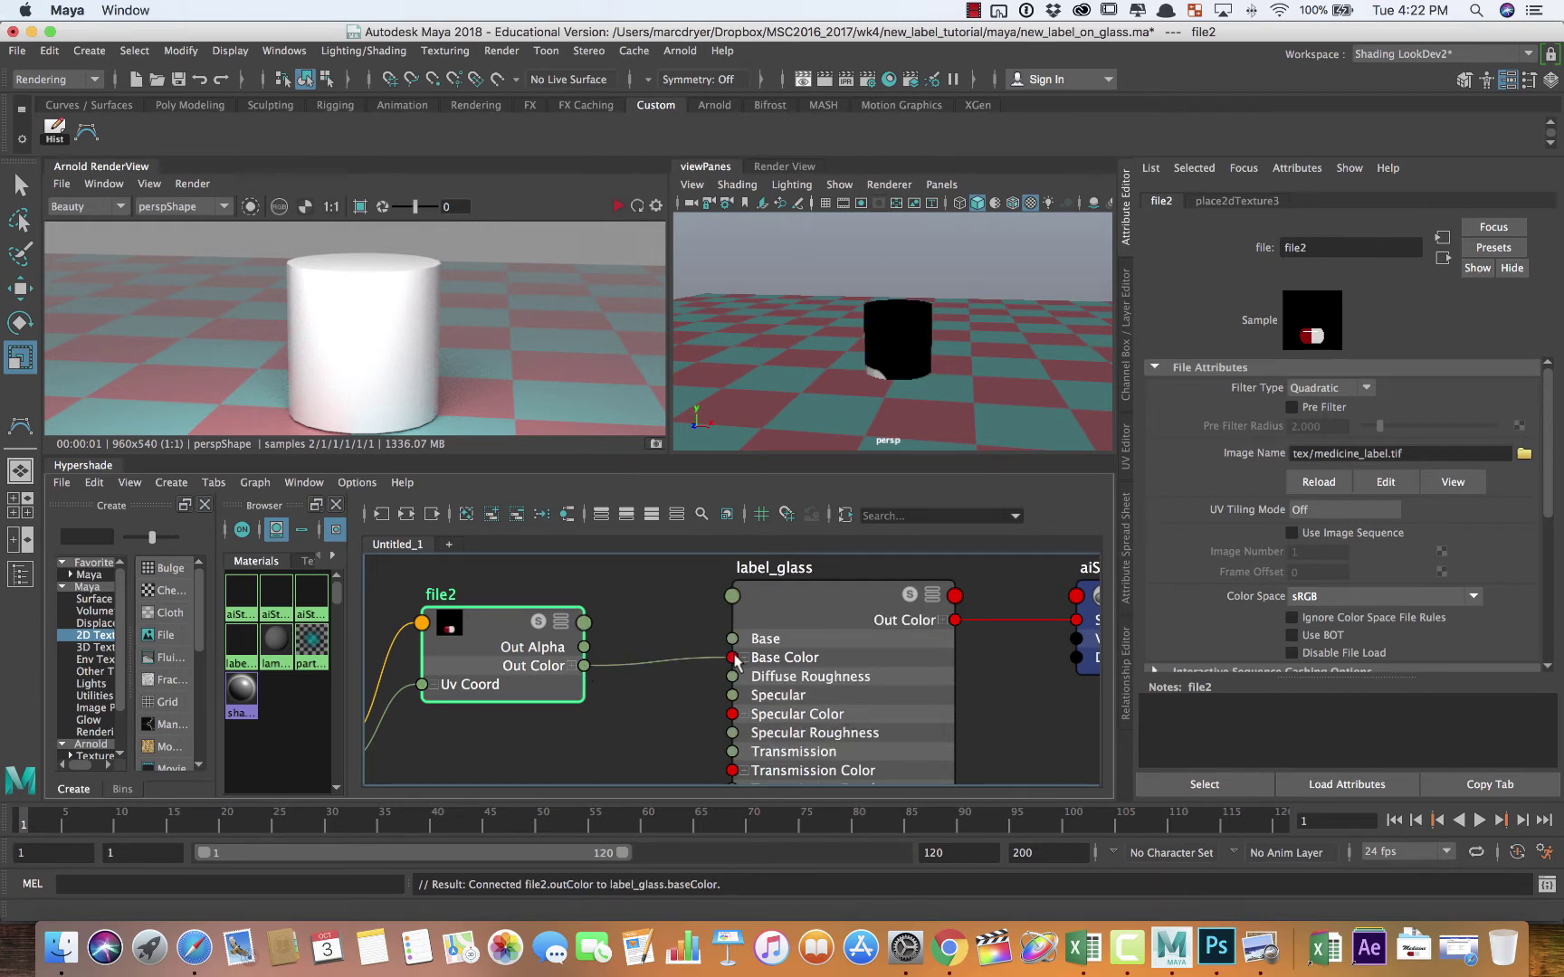
# Step: Display the cylinder's UVs over the medicine label in the UV Editor and switch to UV component mode
pyautogui.keyDown('alt'); pyautogui.moveTo(969, 366); pyautogui.dragTo(826, 398); pyautogui.keyUp('alt')
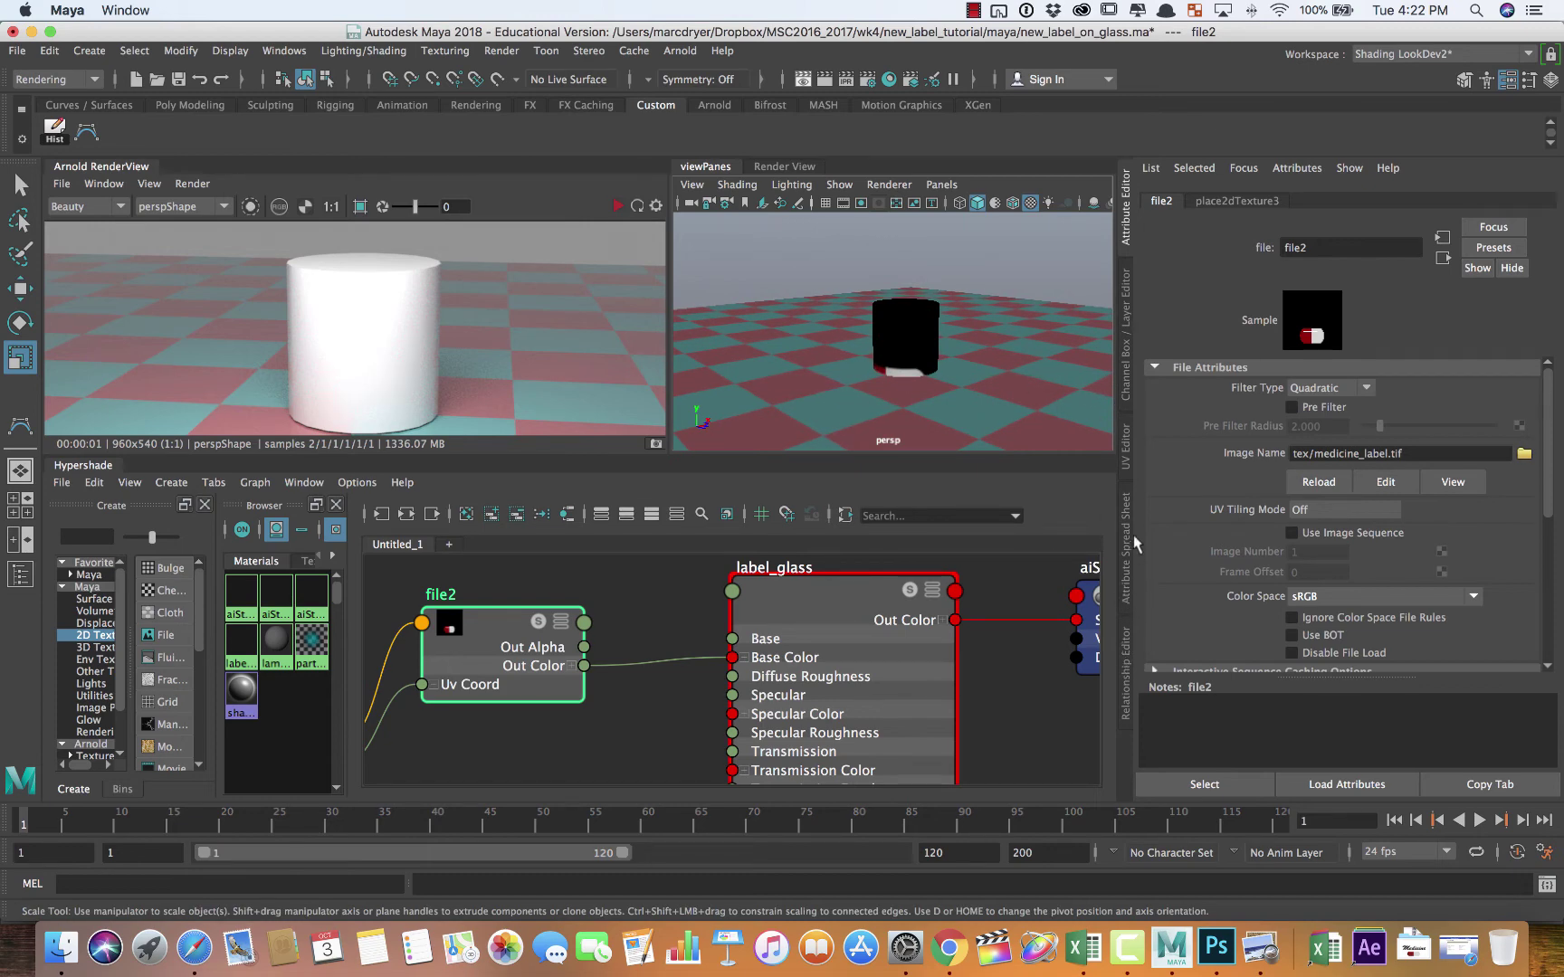
pyautogui.click(1127, 457)
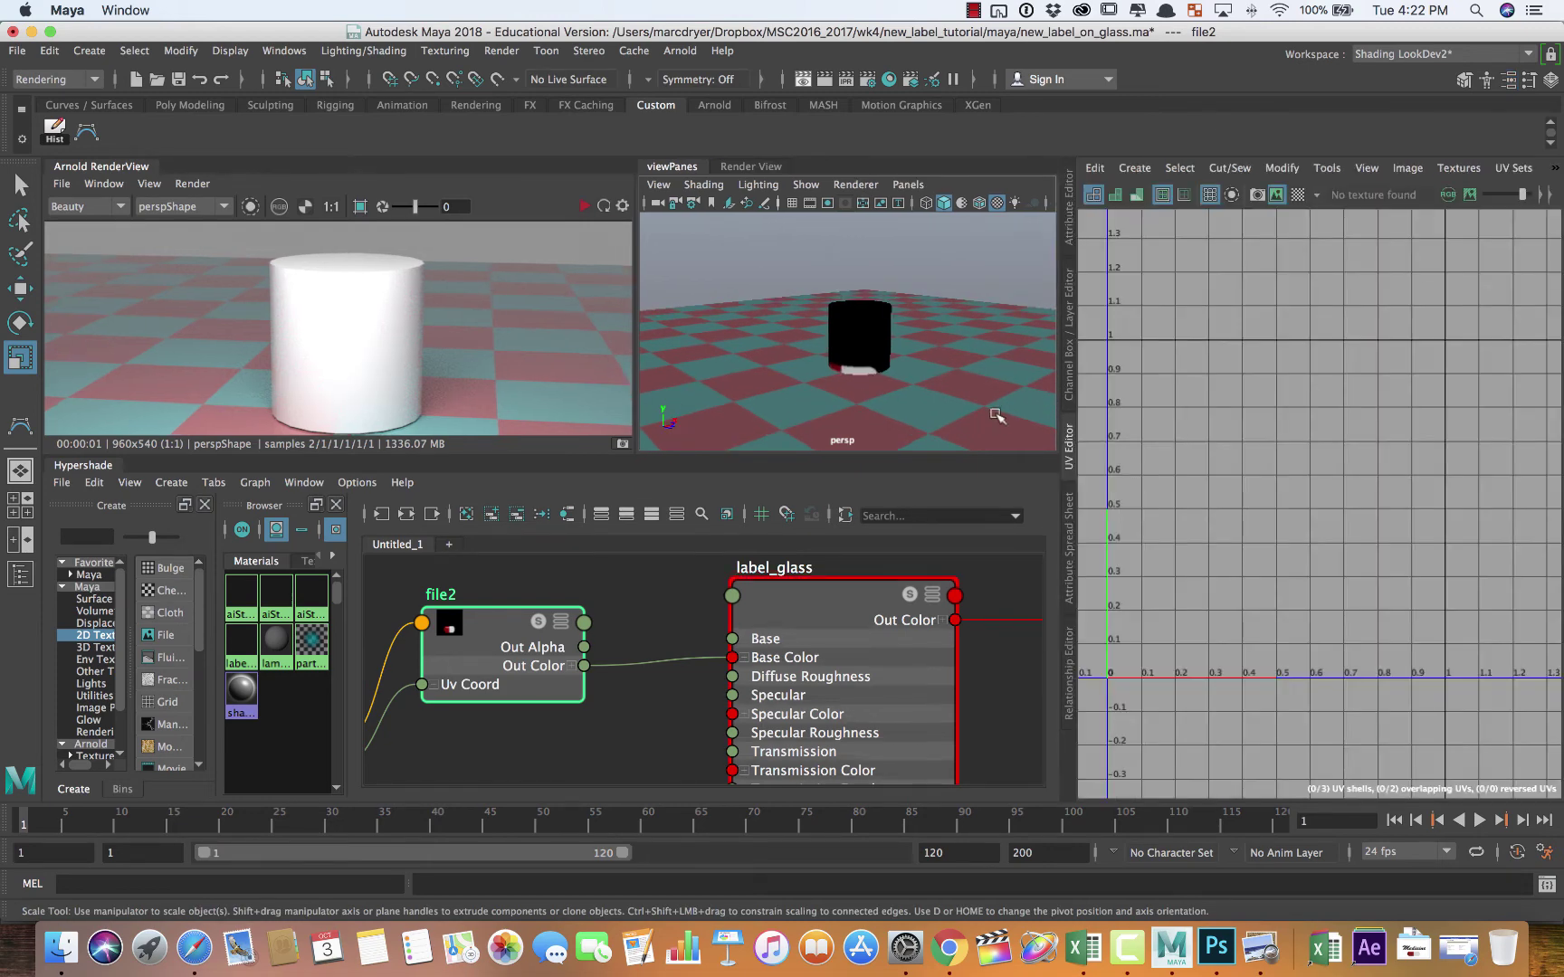
pyautogui.click(871, 354)
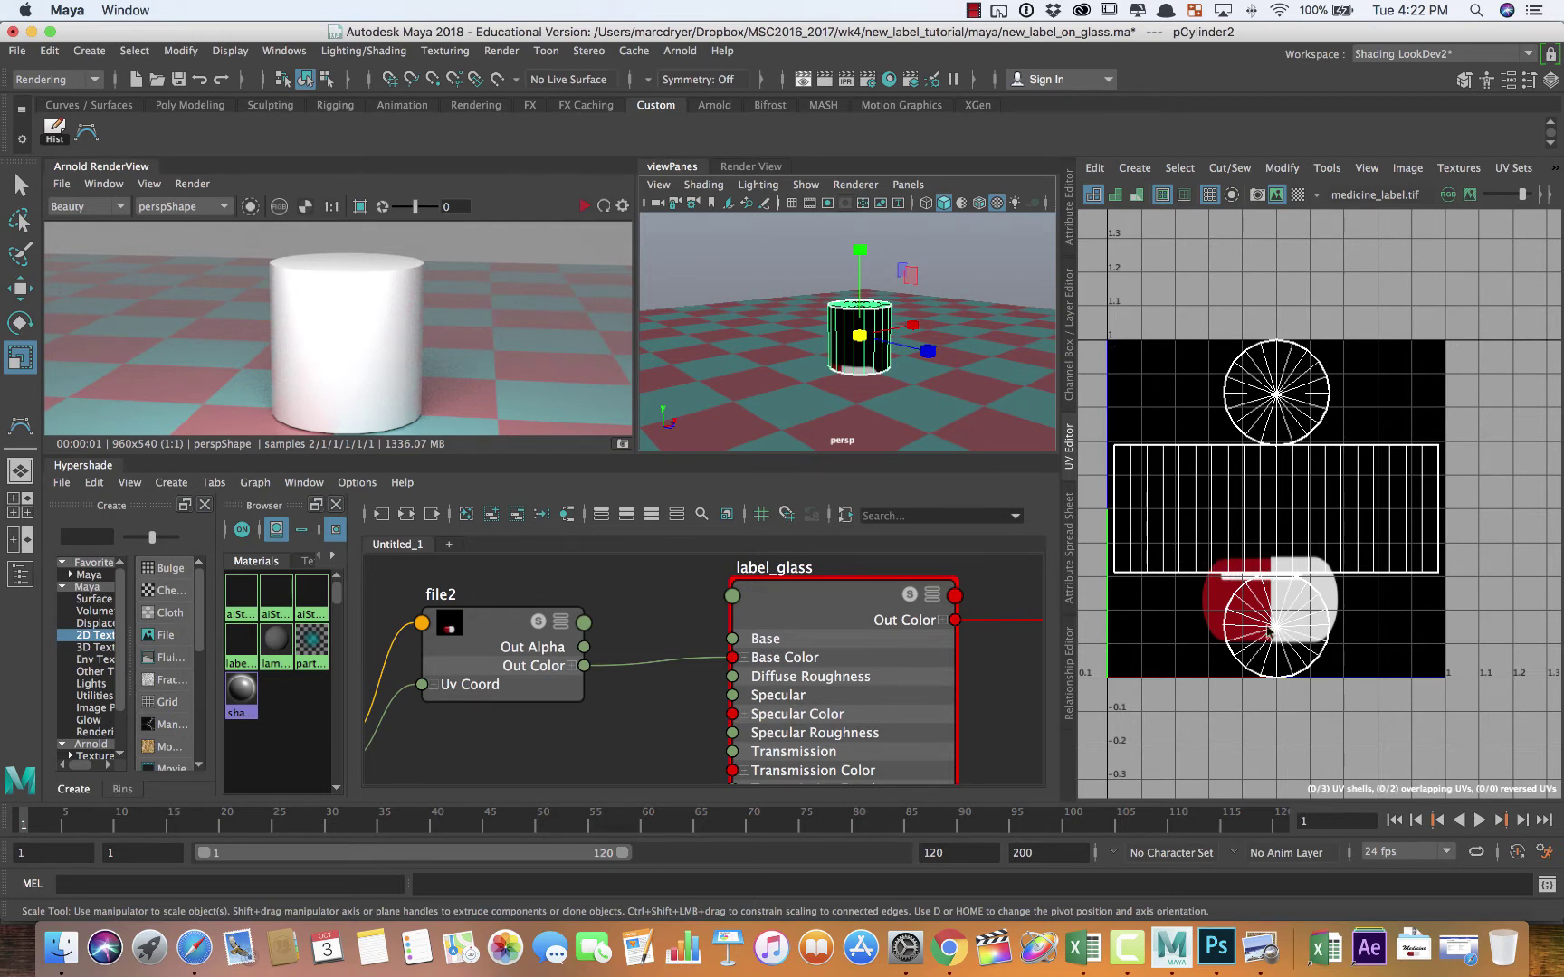
pyautogui.keyDown('alt'); pyautogui.moveTo(814, 390); pyautogui.dragTo(760, 376); pyautogui.keyUp('alt')
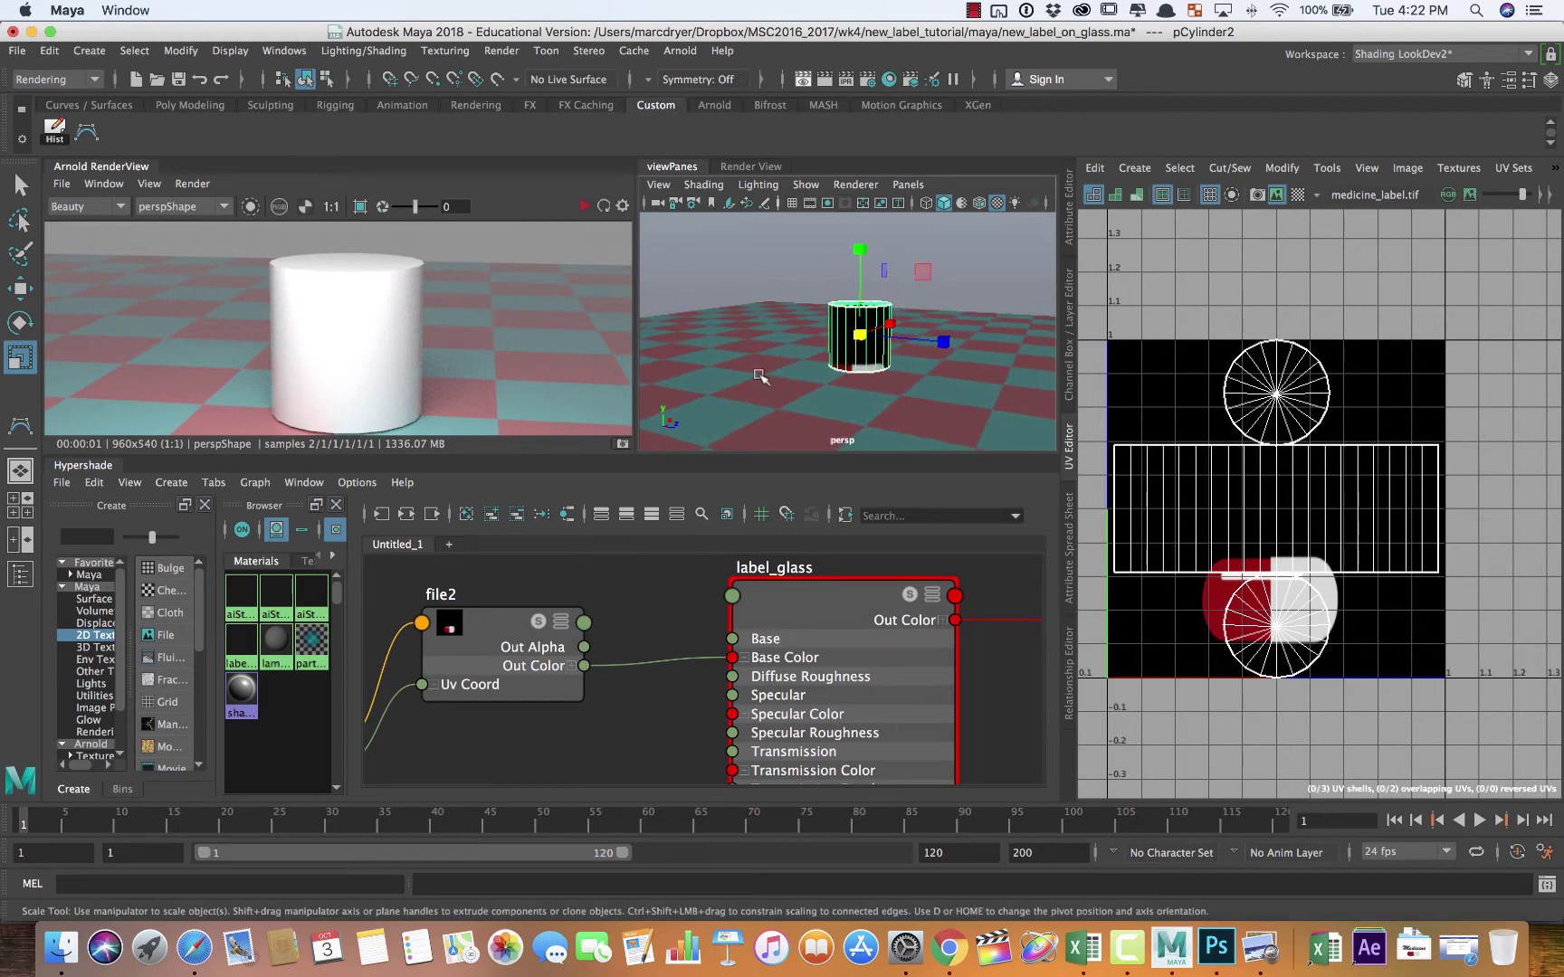
pyautogui.scroll(6, 760, 377)
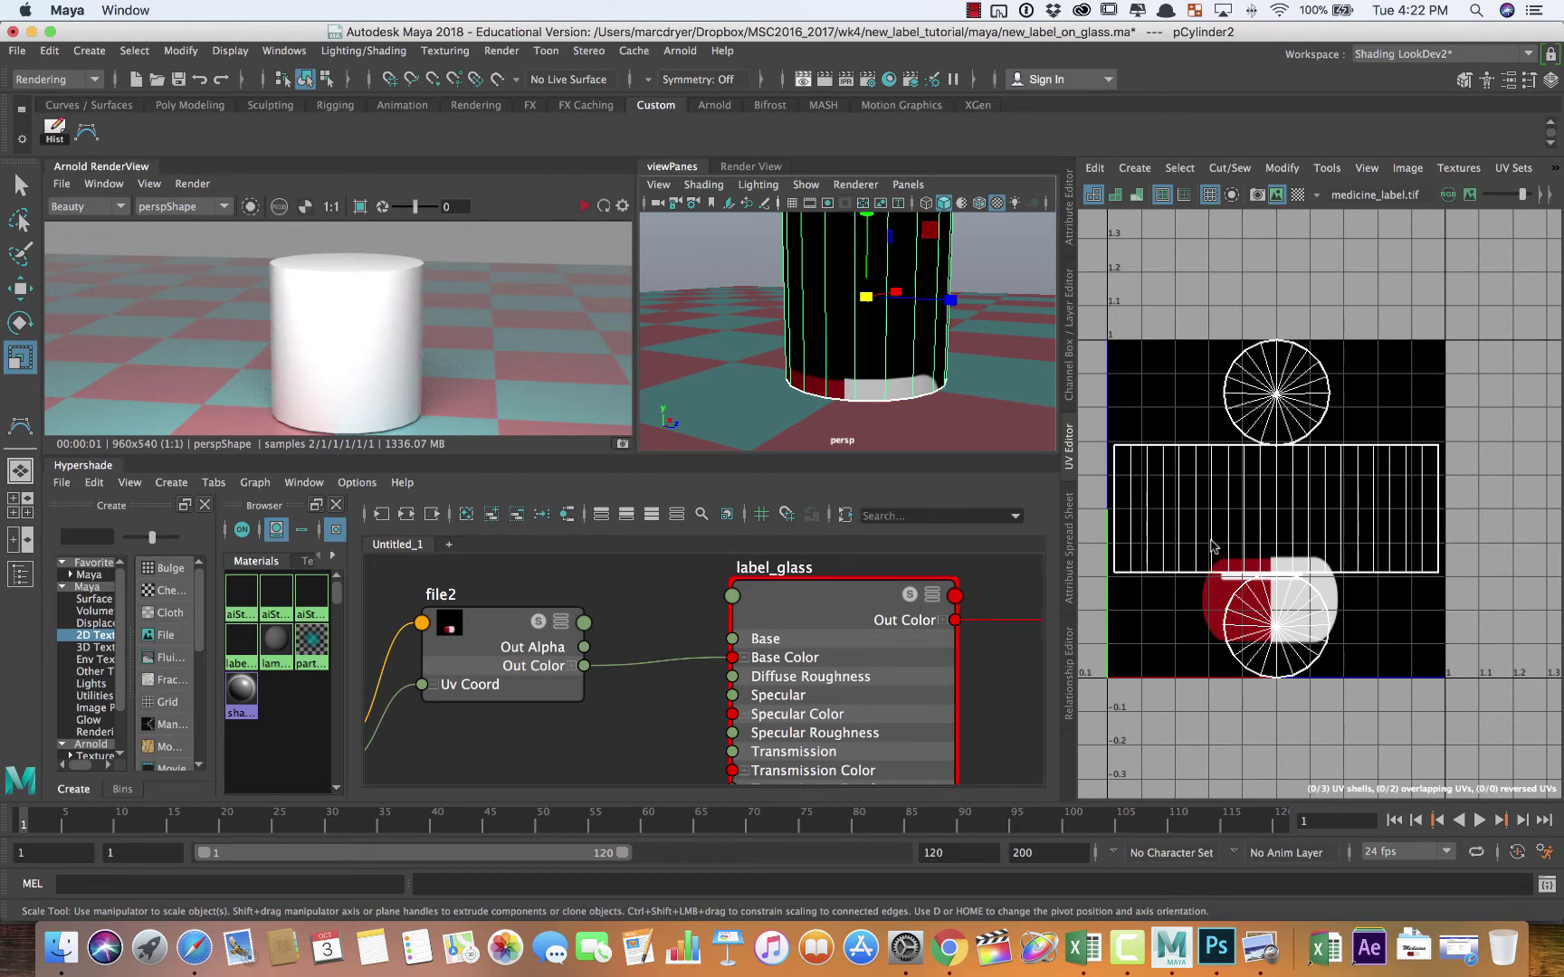
pyautogui.moveTo(1190, 524); pyautogui.dragTo(1314, 529, button='right')
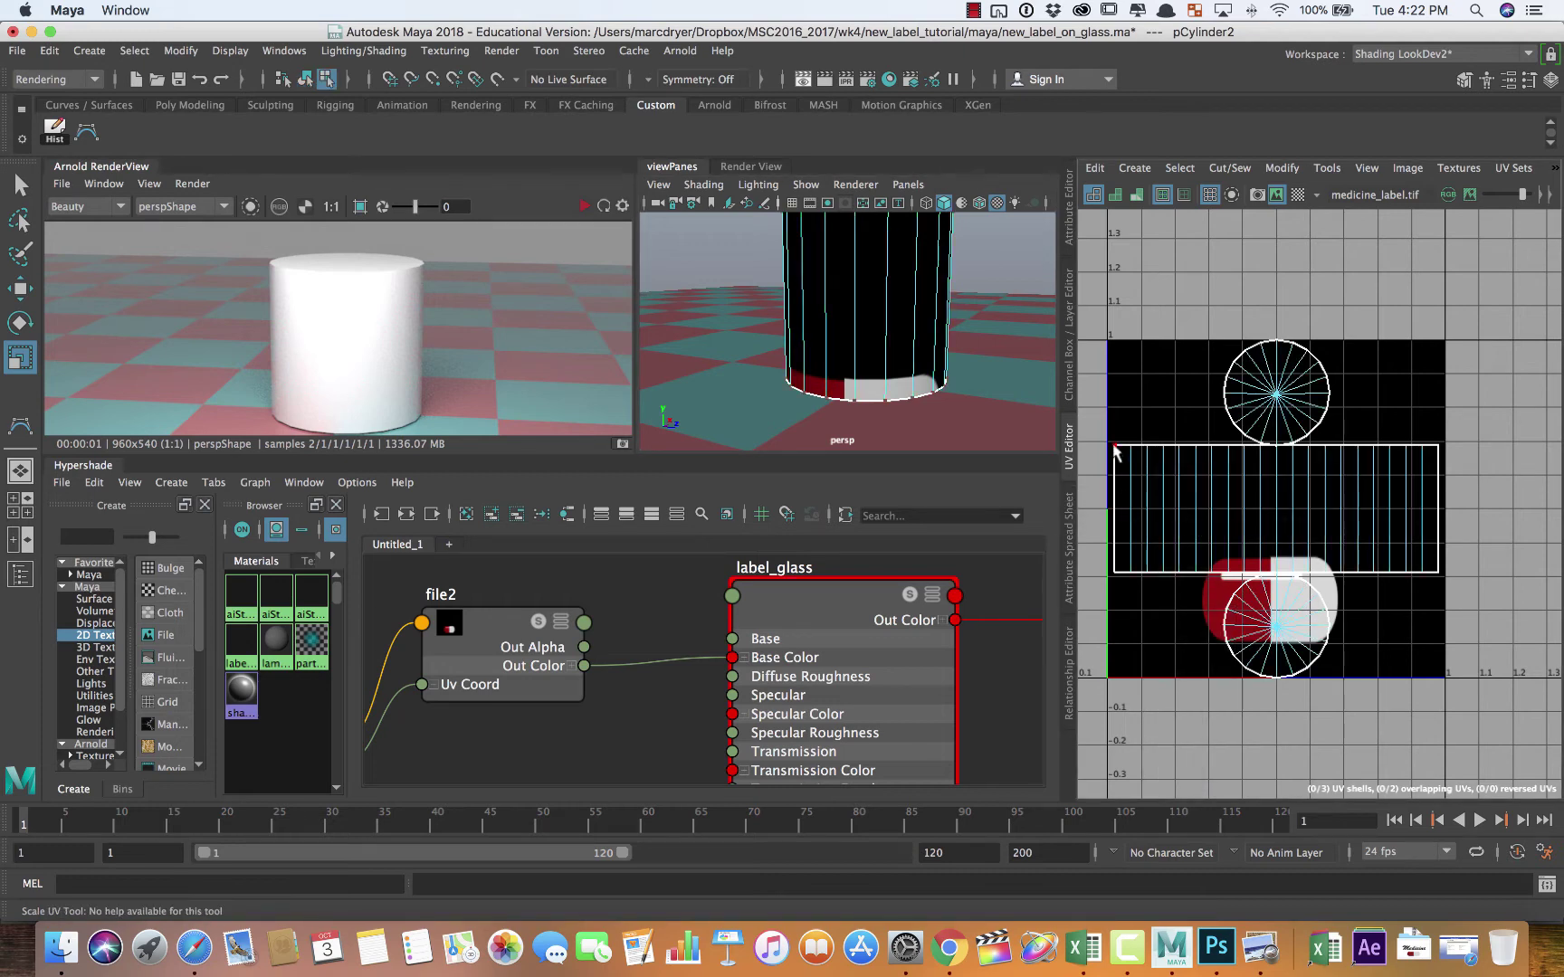
# Step: Try moving the cylinder's side UV shell down over the pill artwork, and undo the move
pyautogui.moveTo(1102, 433); pyautogui.dragTo(1127, 461)
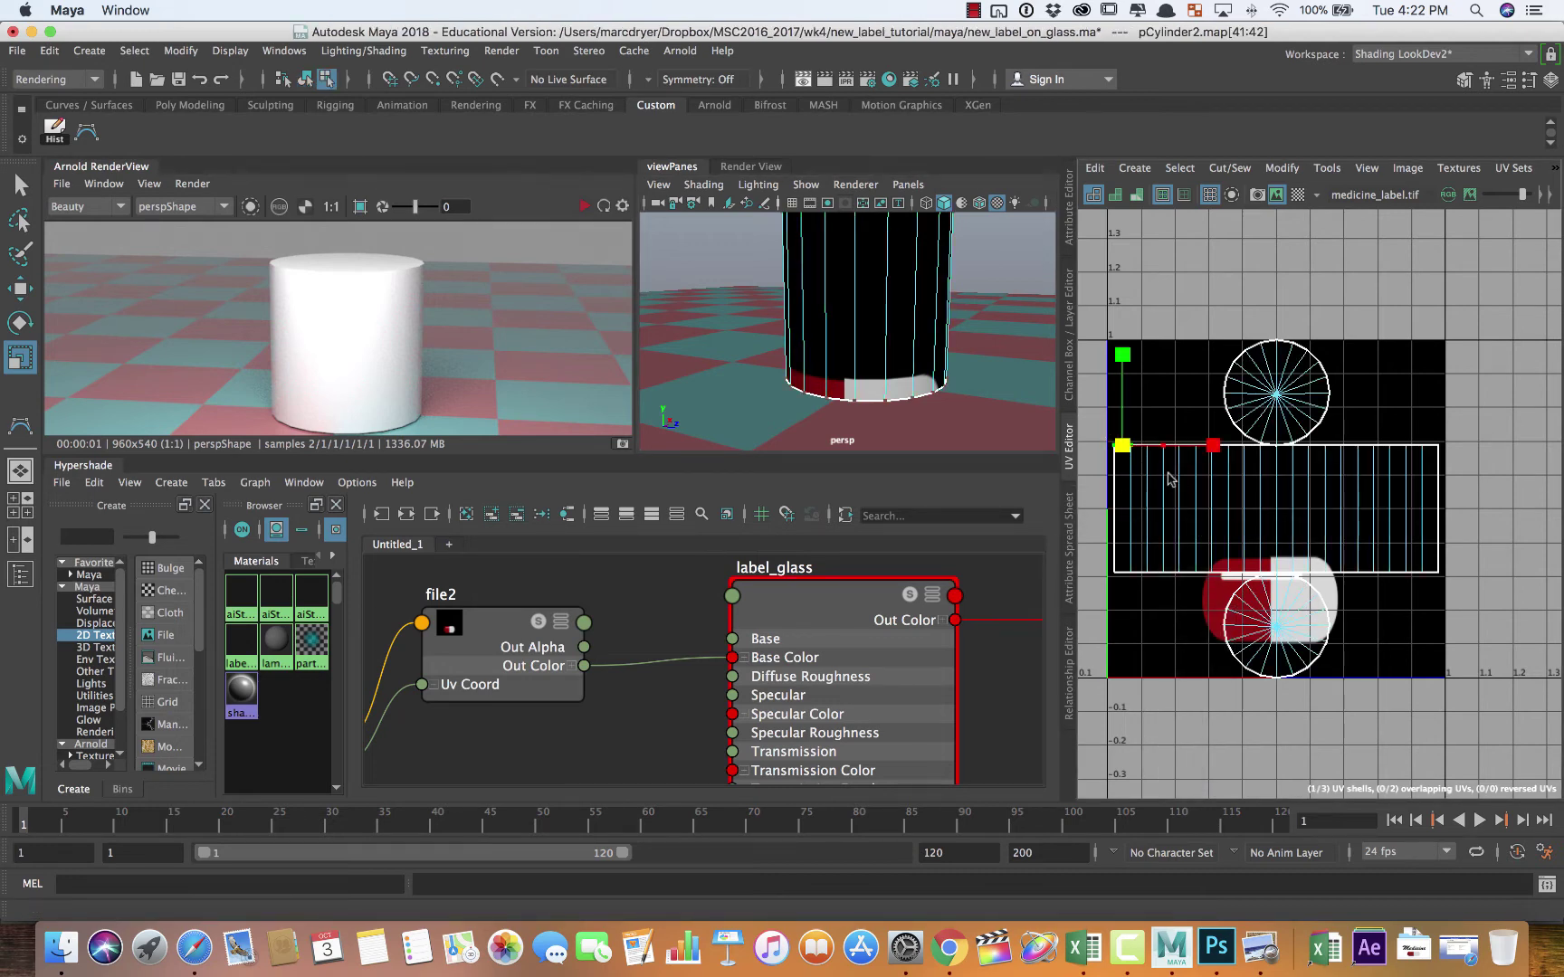
pyautogui.keyDown('ctrl'); pyautogui.moveTo(1168, 480); pyautogui.dragTo(1258, 519, button='right'); pyautogui.keyUp('ctrl')
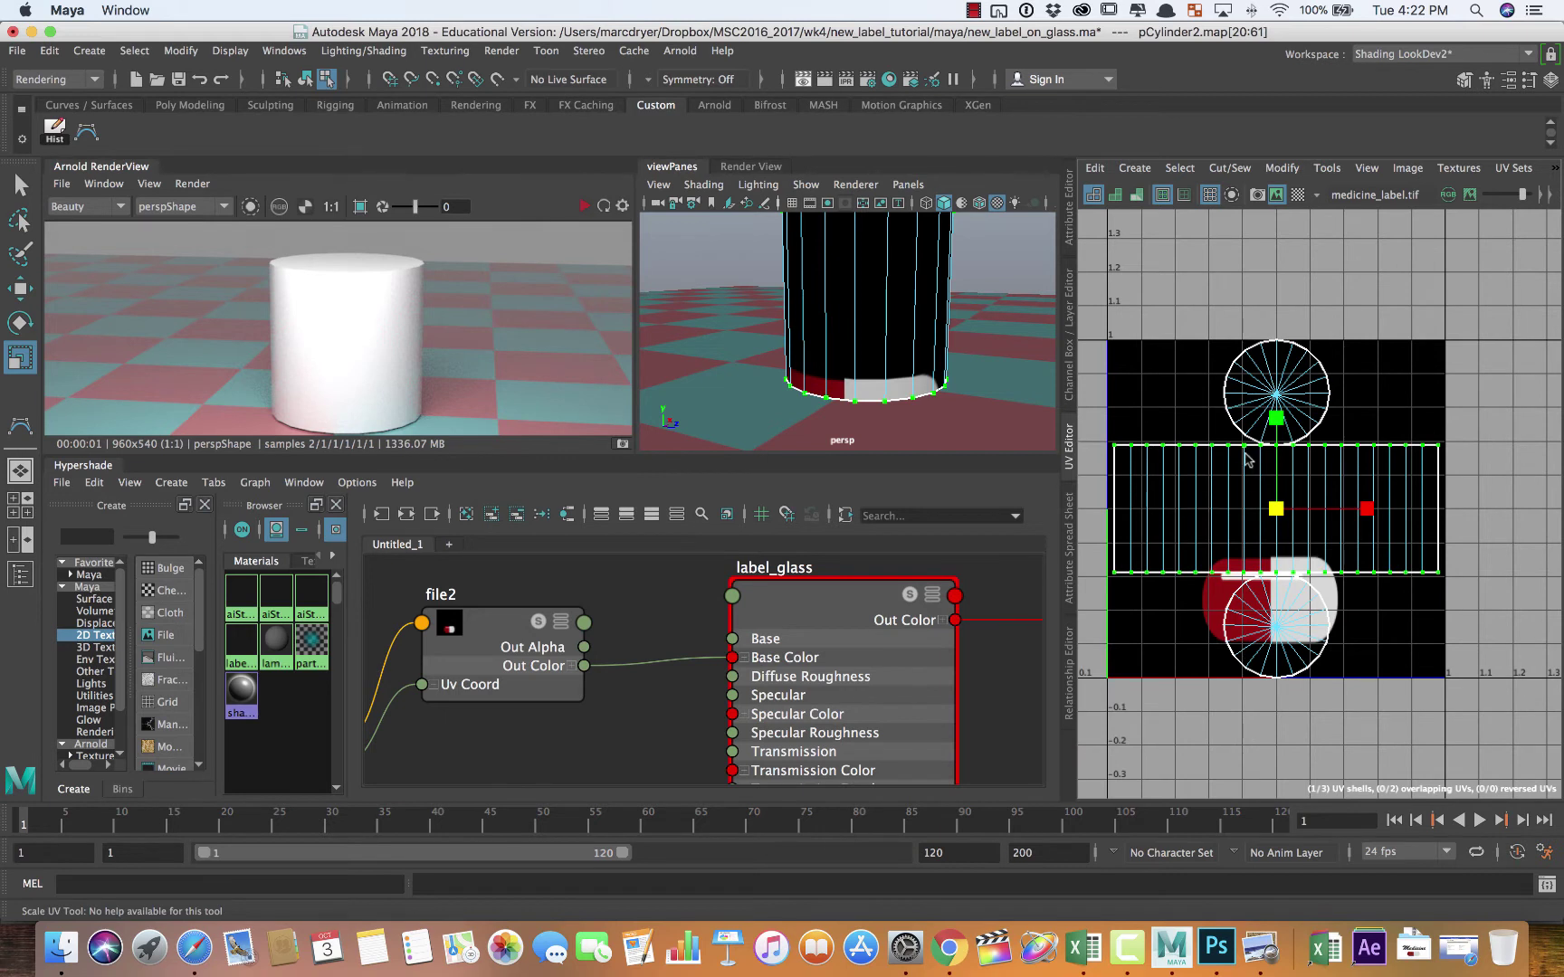
pyautogui.press('w')
pyautogui.moveTo(1276, 418); pyautogui.dragTo(1285, 508)
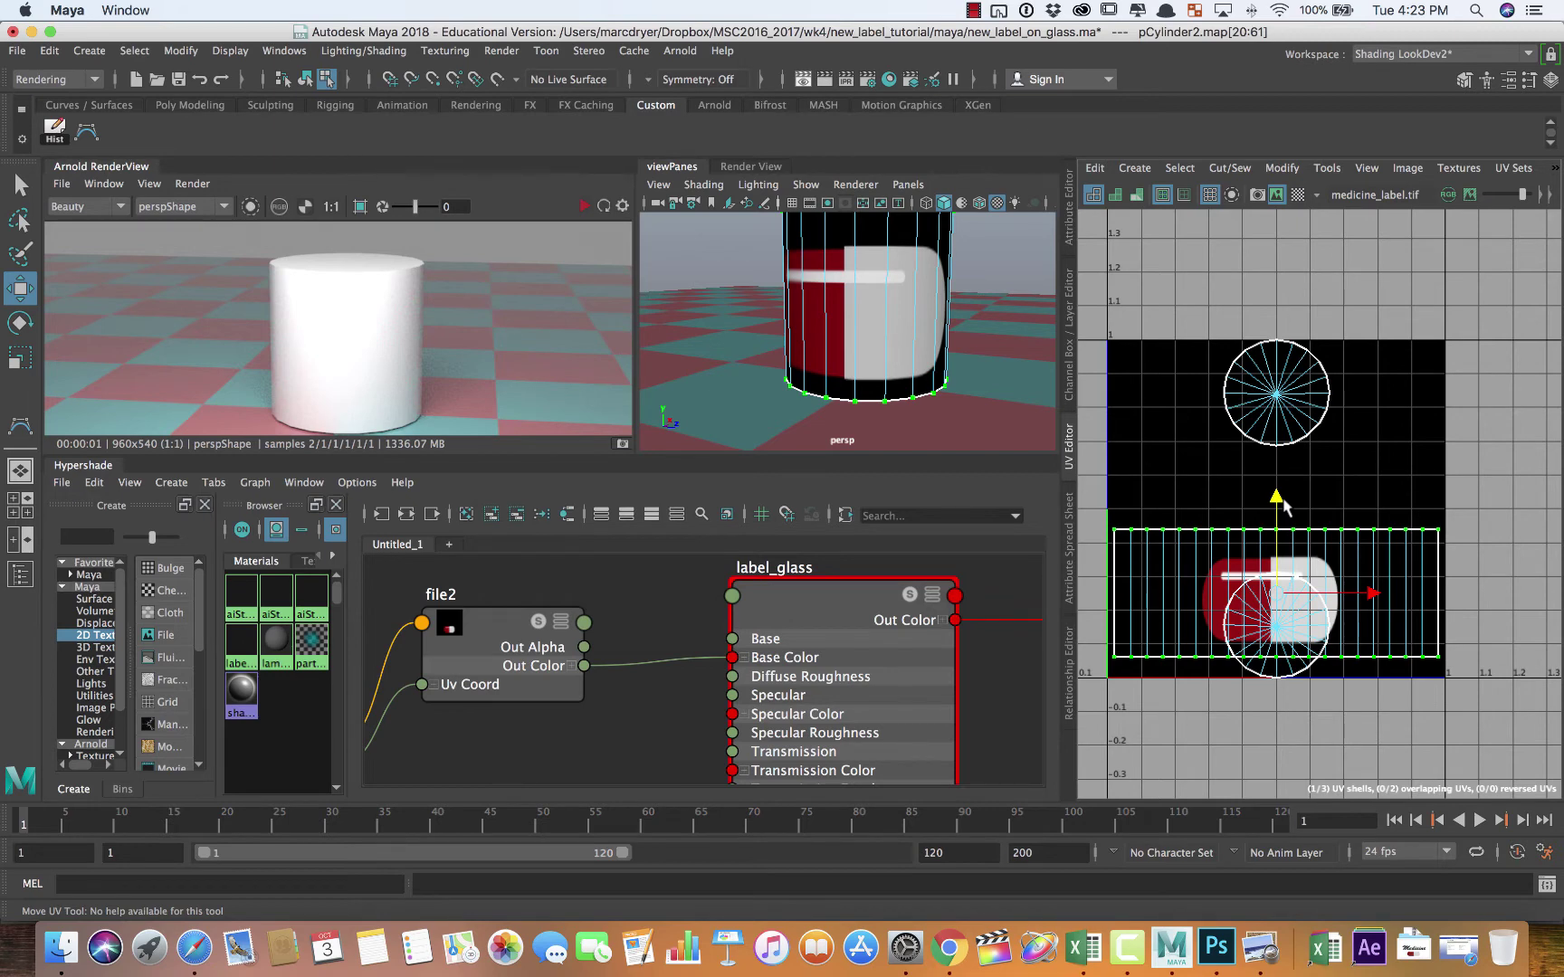
pyautogui.hotkey('ctrl', 'z')
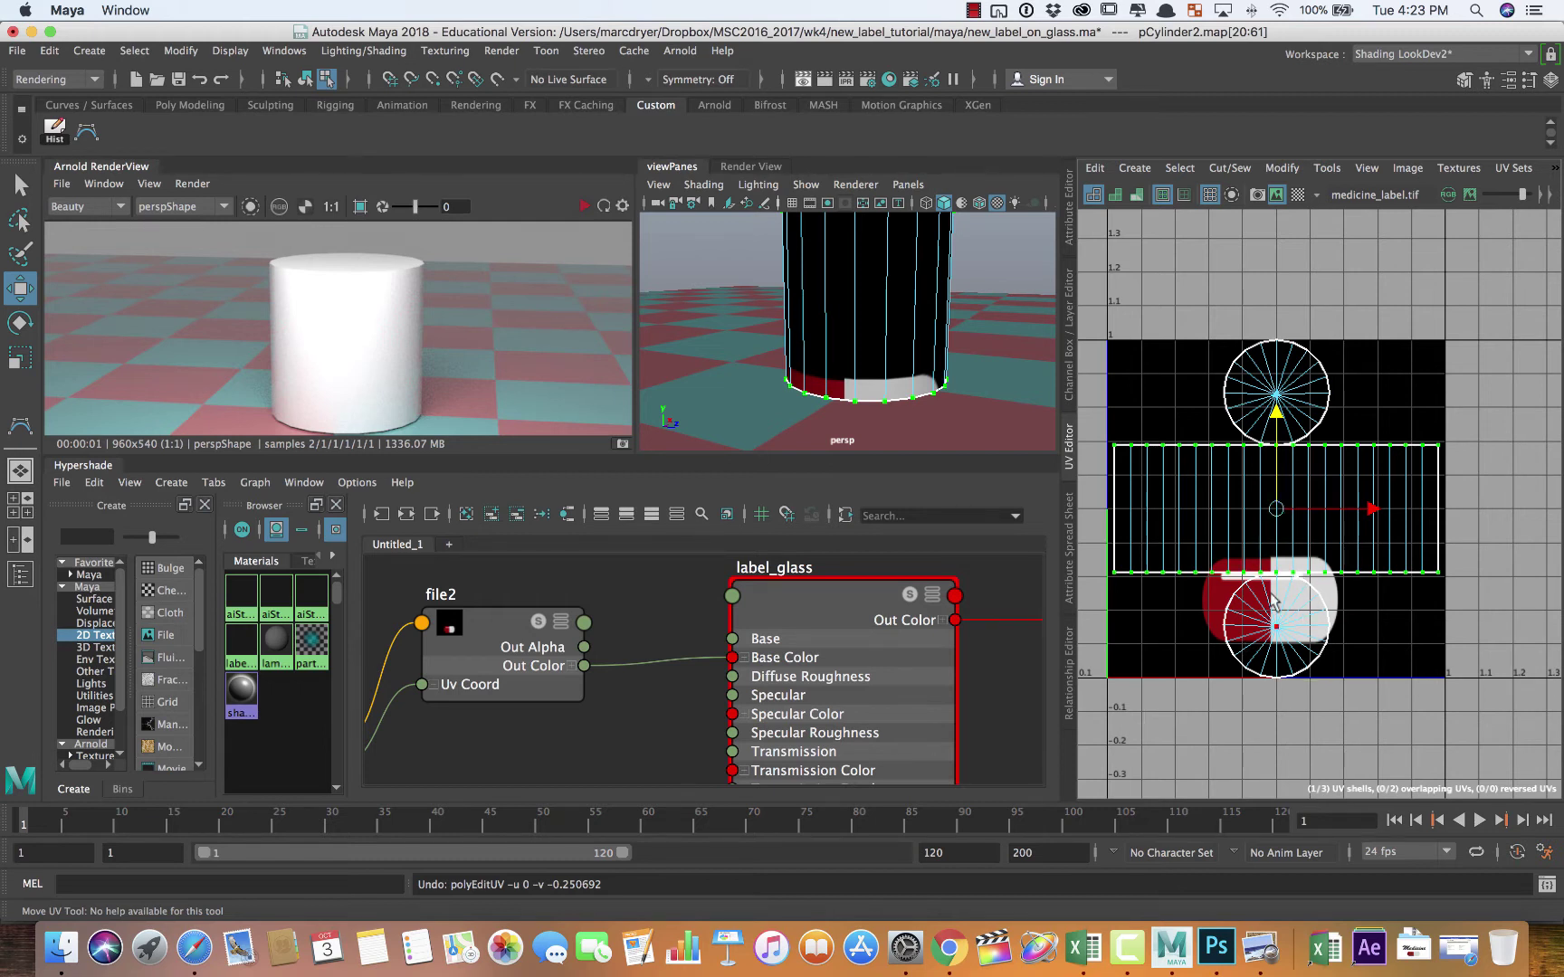
# Step: Select the place2dTexture3 node feeding the label file texture and line it up beside file2 in the node graph
pyautogui.click(1272, 631)
pyautogui.click(1289, 577)
pyautogui.click(606, 685)
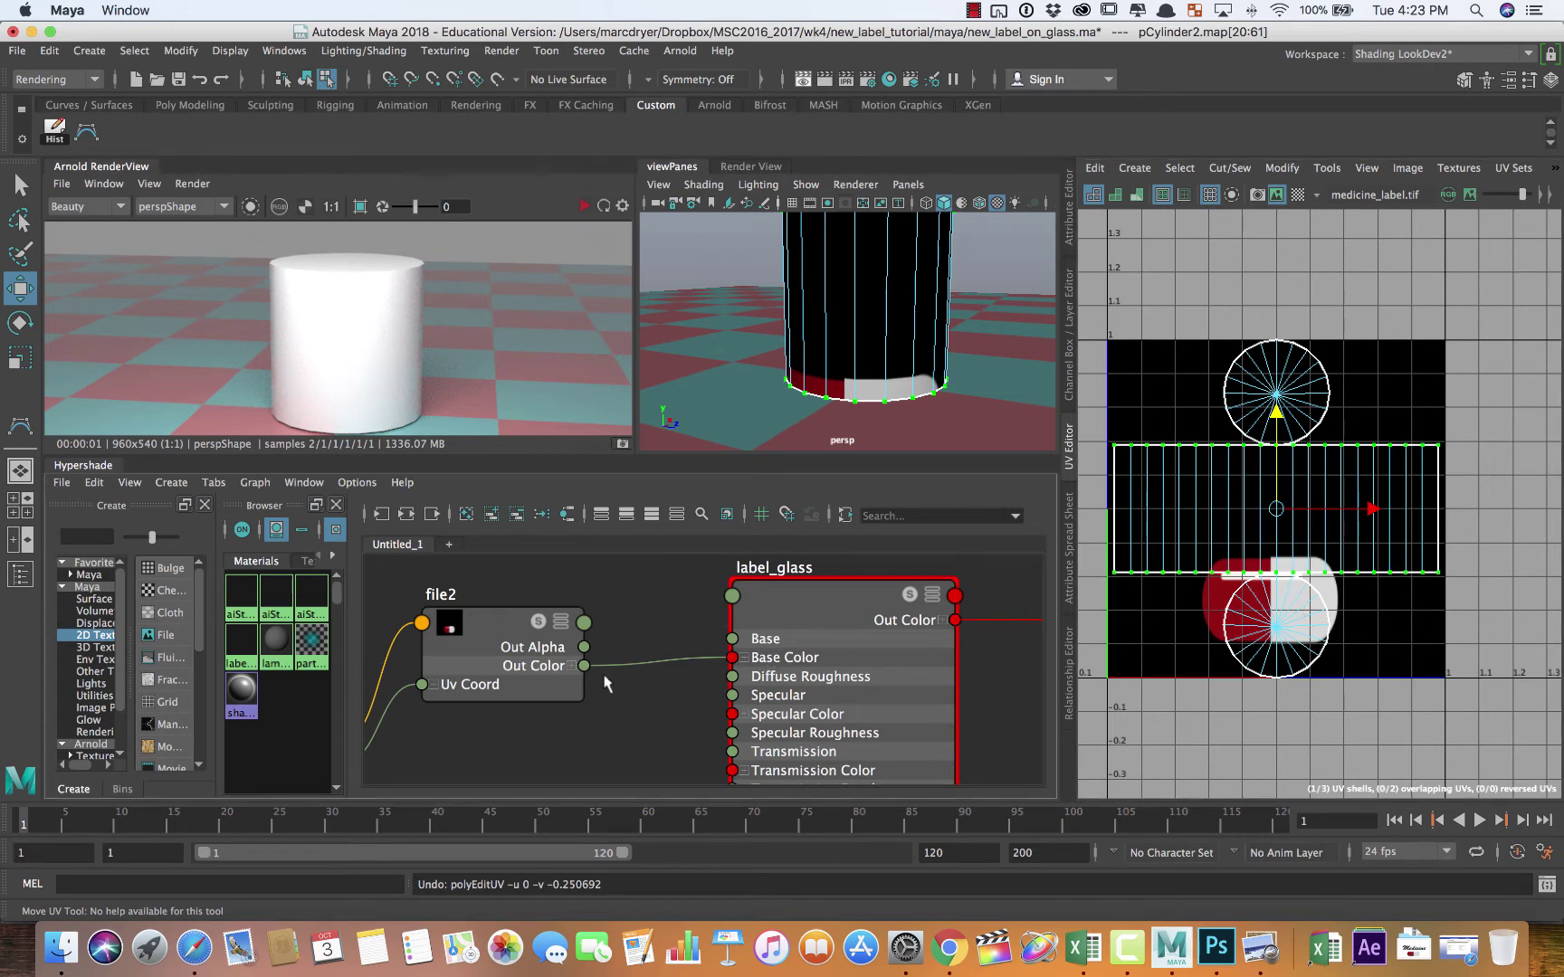
pyautogui.keyDown('alt'); pyautogui.moveTo(606, 685); pyautogui.dragTo(469, 686, button='right'); pyautogui.keyUp('alt')
pyautogui.keyDown('alt'); pyautogui.moveTo(468, 686); pyautogui.dragTo(648, 683, button='middle'); pyautogui.keyUp('alt')
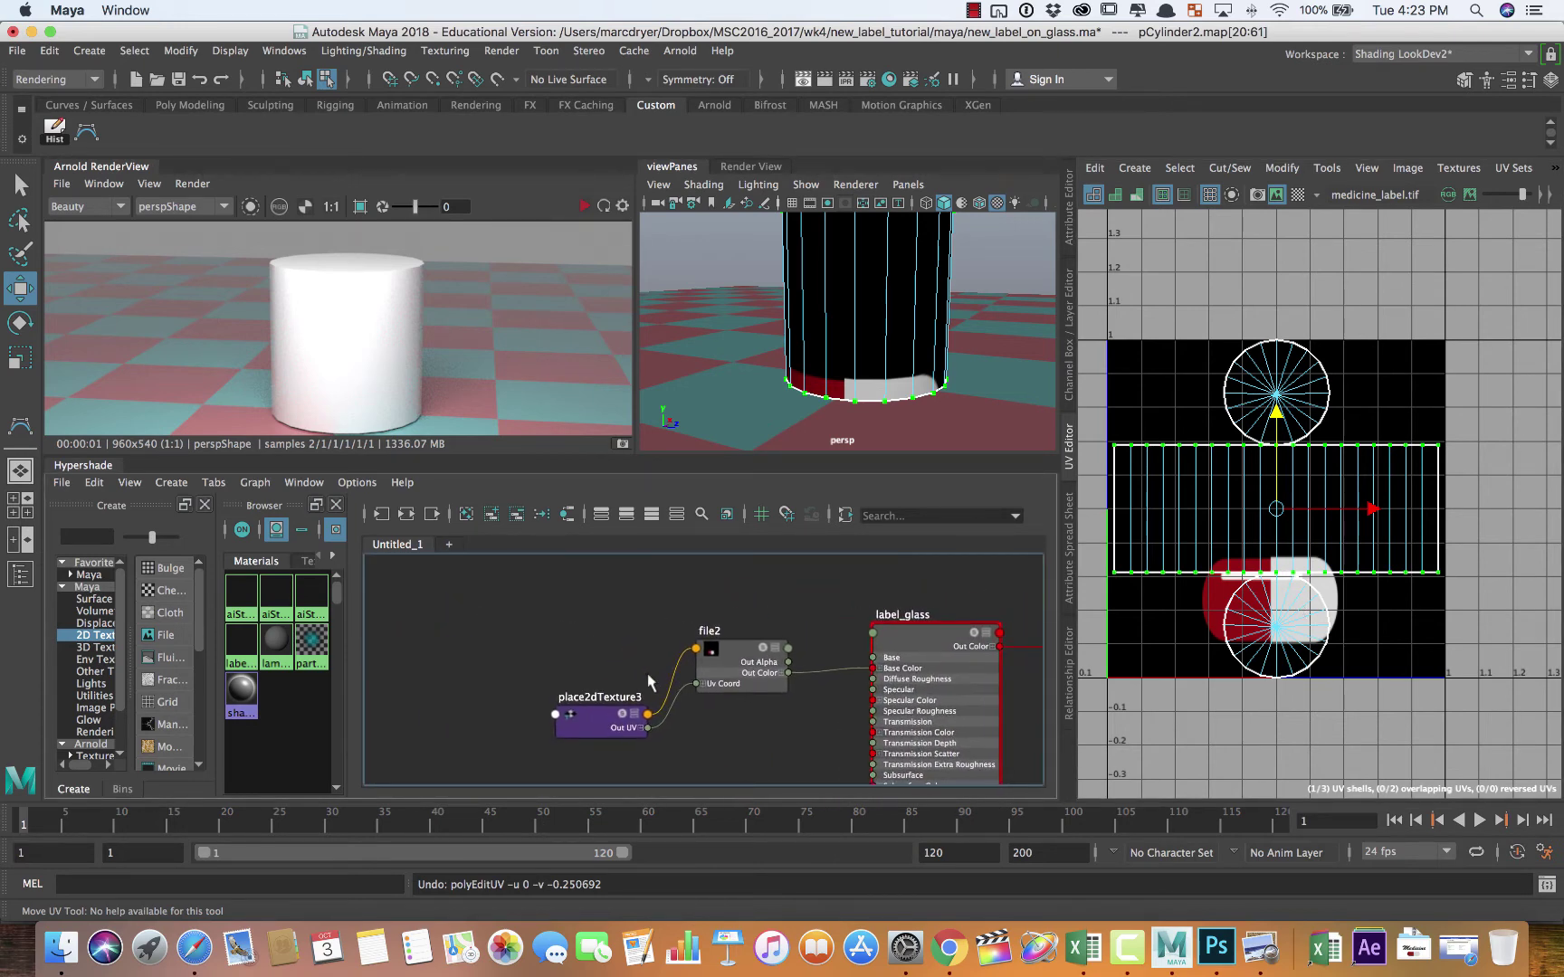
pyautogui.keyDown('alt'); pyautogui.moveTo(649, 683); pyautogui.dragTo(674, 735, button='right'); pyautogui.keyUp('alt')
pyautogui.click(614, 670)
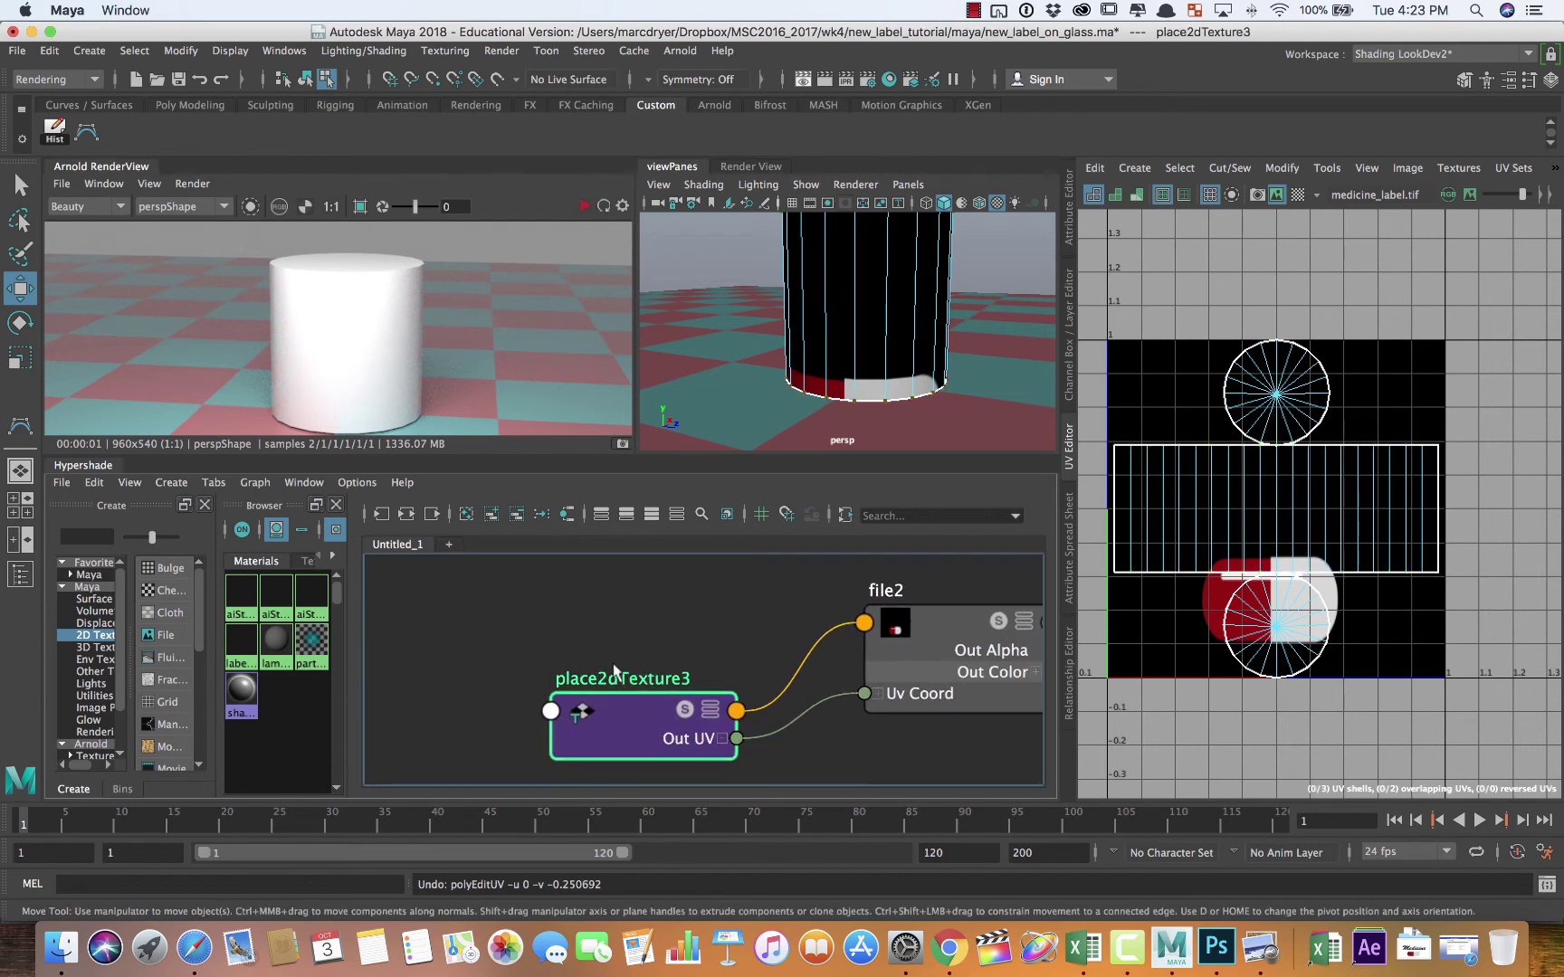
pyautogui.moveTo(614, 670); pyautogui.dragTo(581, 614)
pyautogui.keyDown('alt'); pyautogui.moveTo(581, 614); pyautogui.dragTo(480, 622, button='middle'); pyautogui.keyUp('alt')
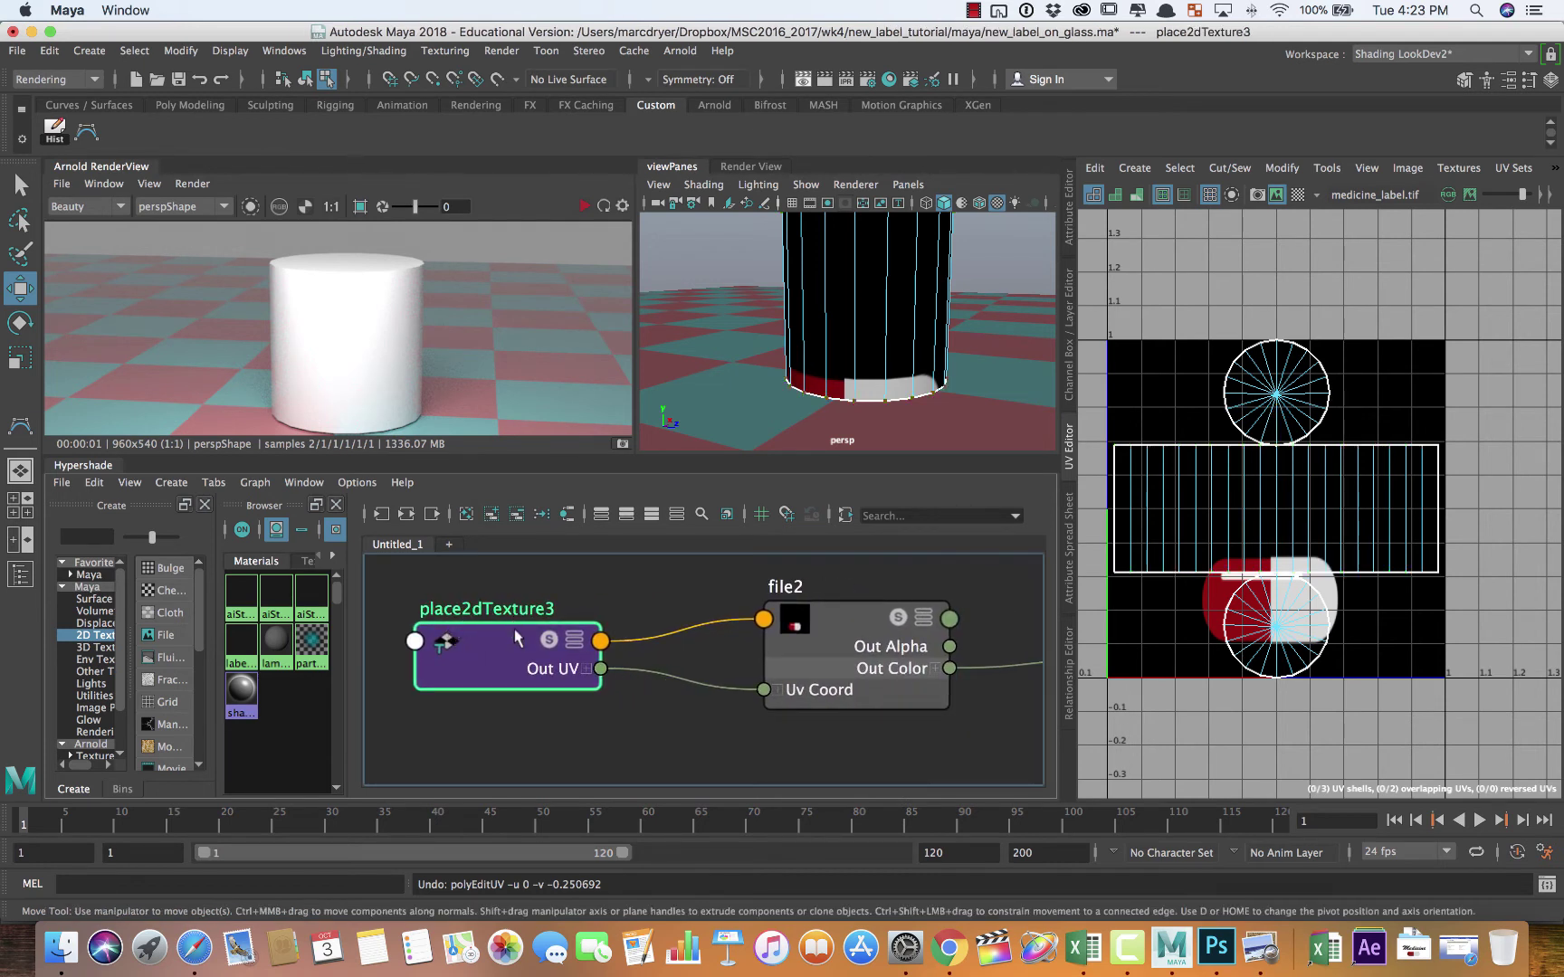
pyautogui.moveTo(507, 653); pyautogui.dragTo(507, 656)
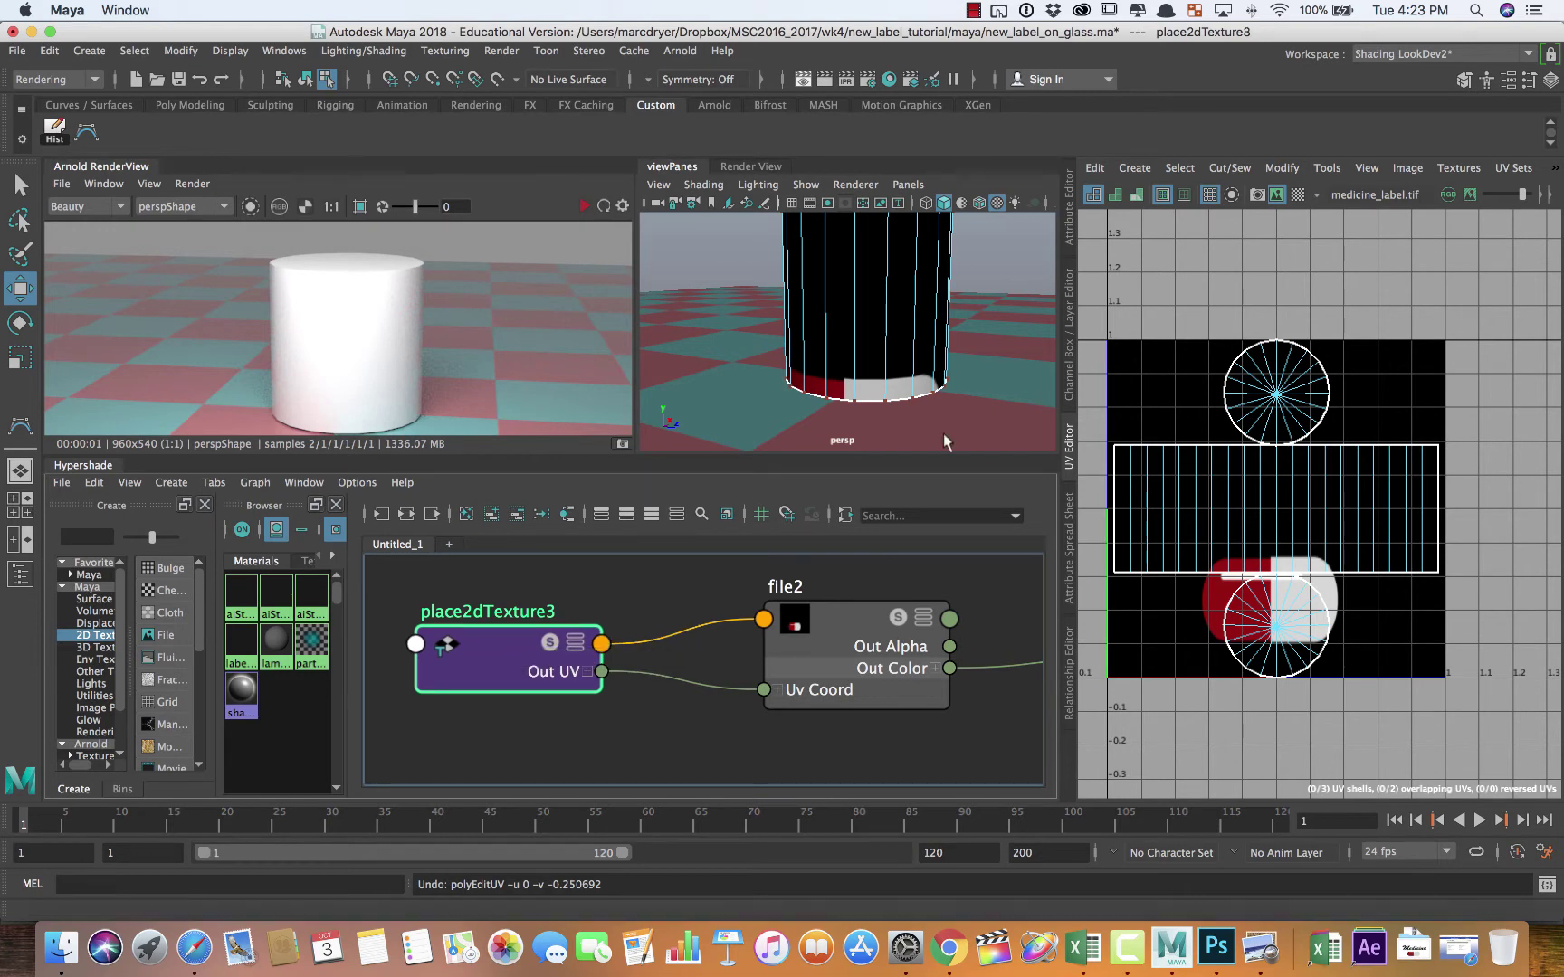
# Step: Show the place2dTexture3 attributes in a floating Attribute Editor with the UV Editor displayed alongside it
pyautogui.click(1069, 237)
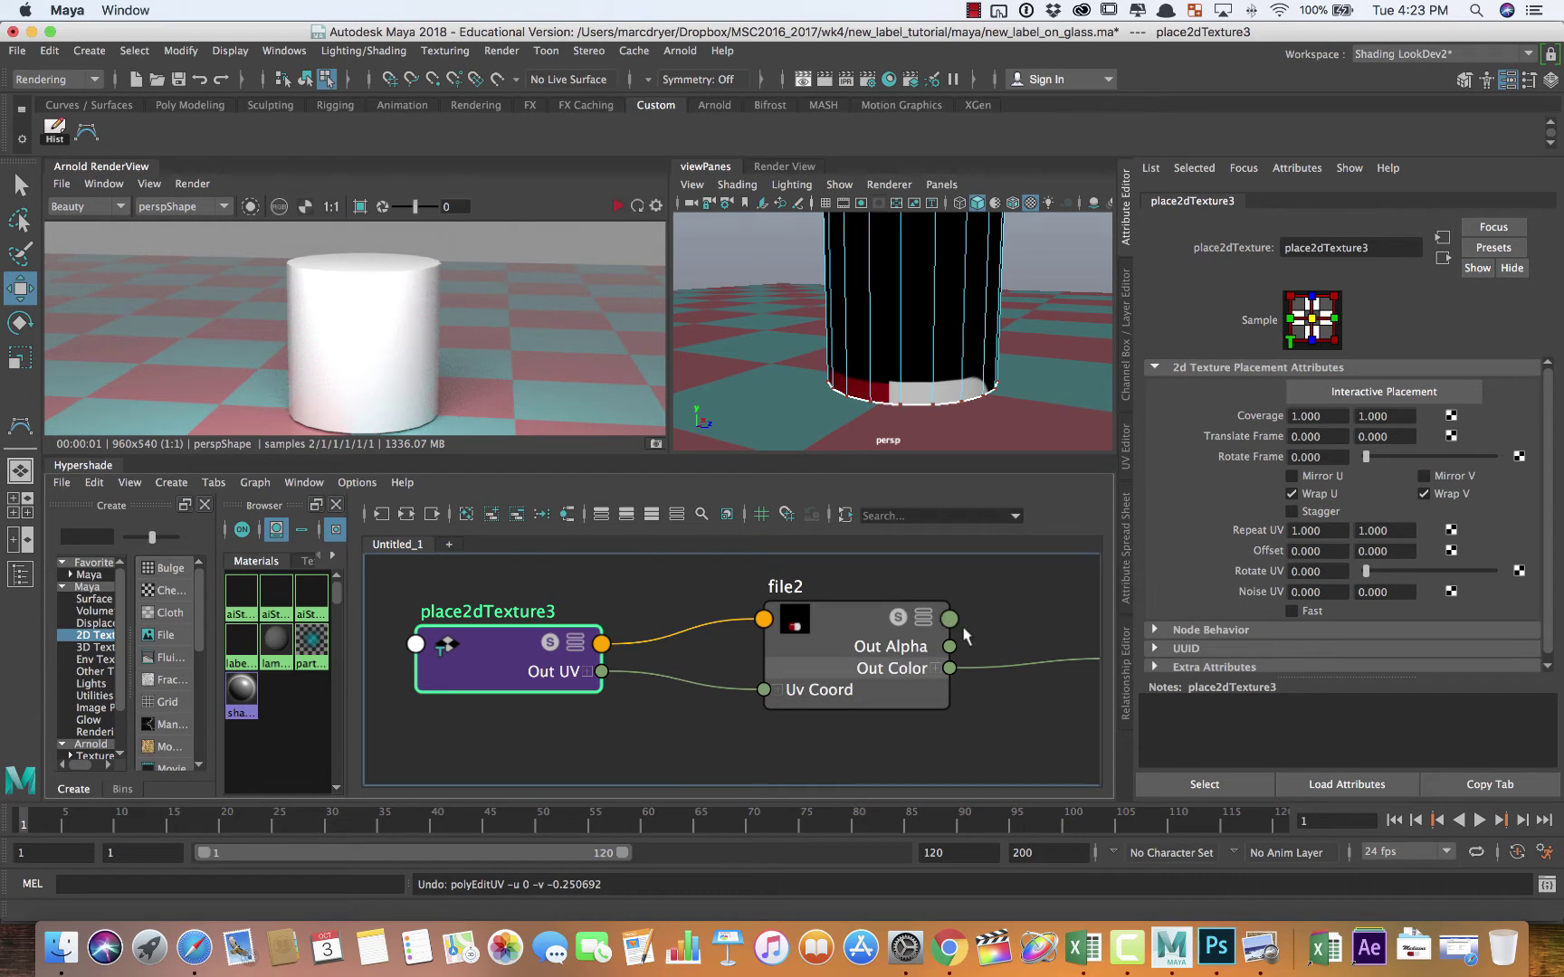
pyautogui.scroll(-3, 941, 620)
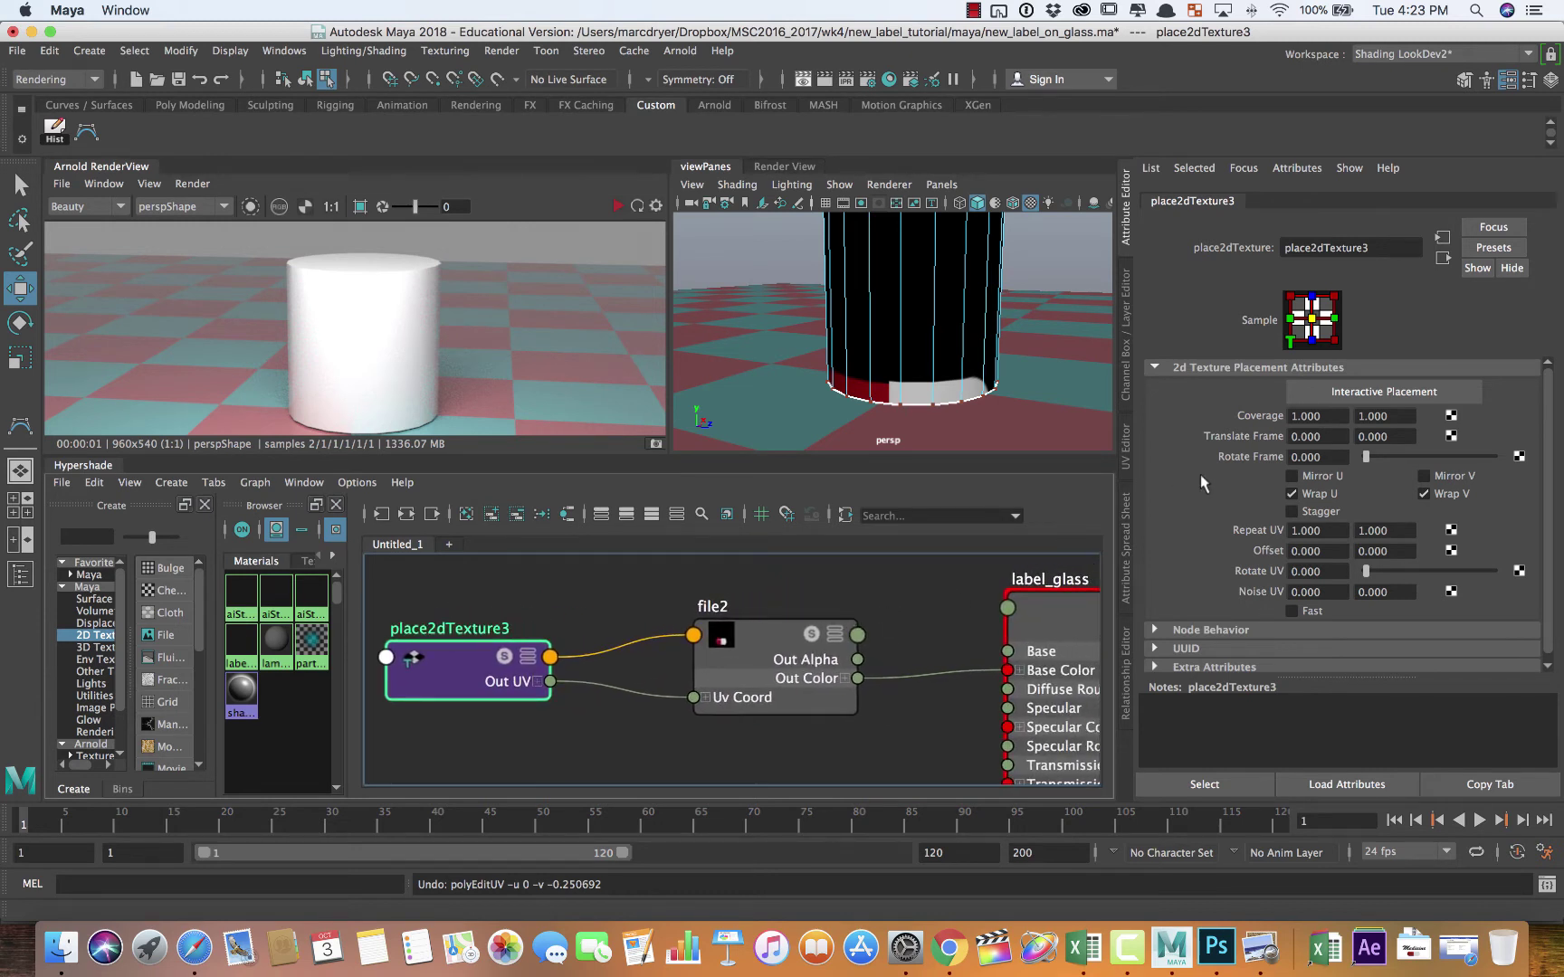
pyautogui.doubleClick(1320, 416)
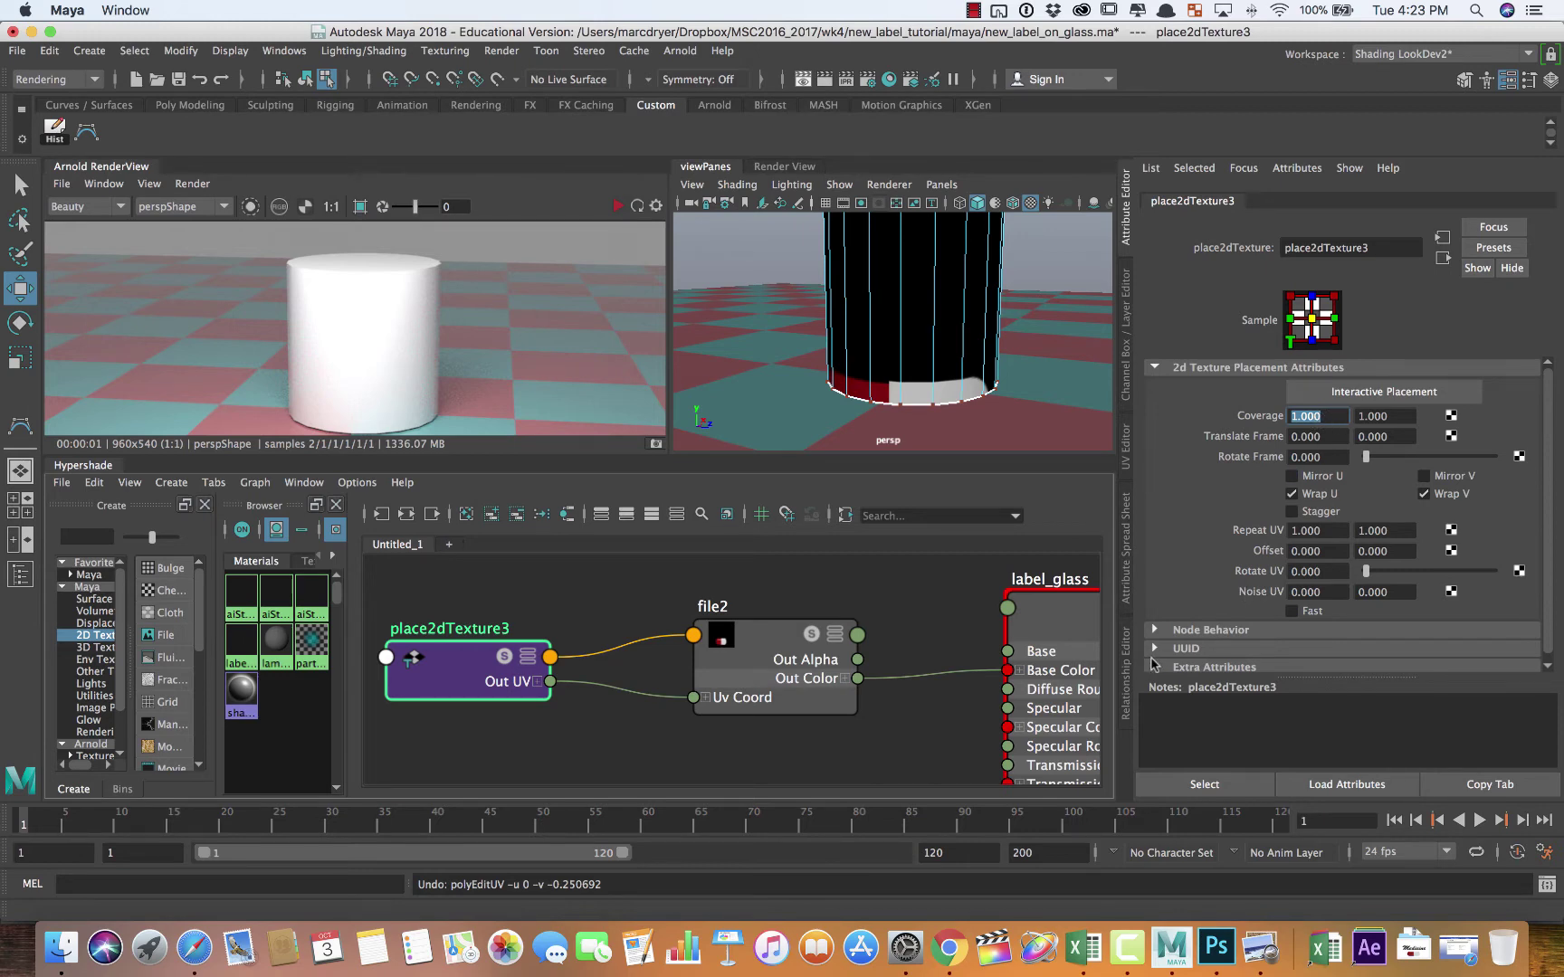
pyautogui.click(1127, 446)
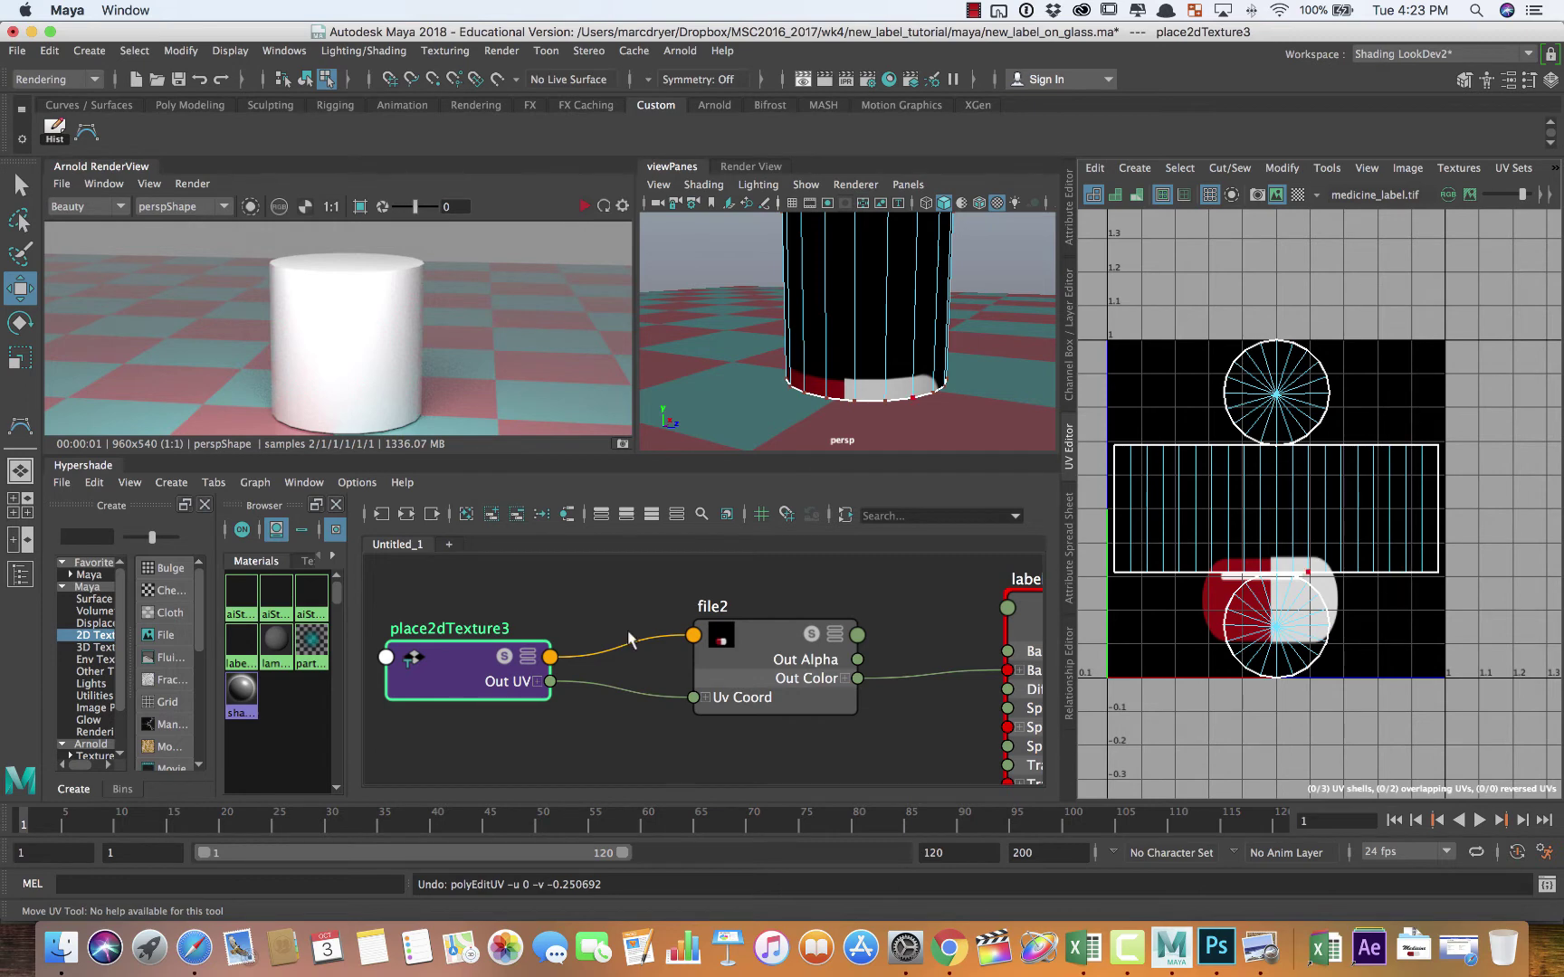
pyautogui.moveTo(1072, 242); pyautogui.dragTo(55, 233)
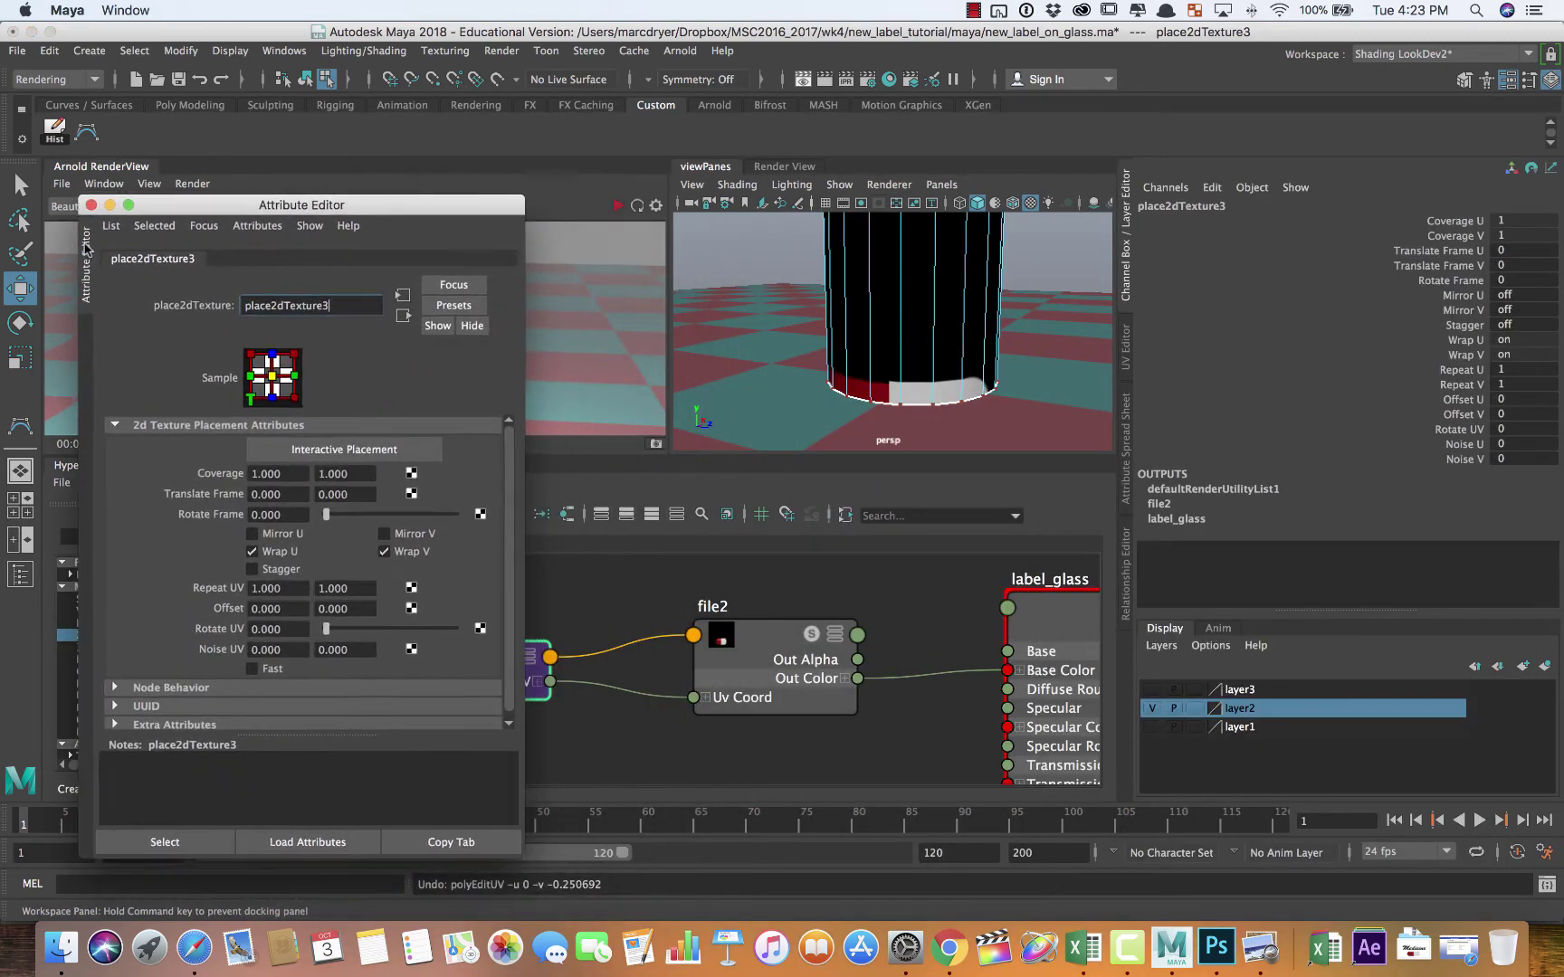
pyautogui.click(1127, 348)
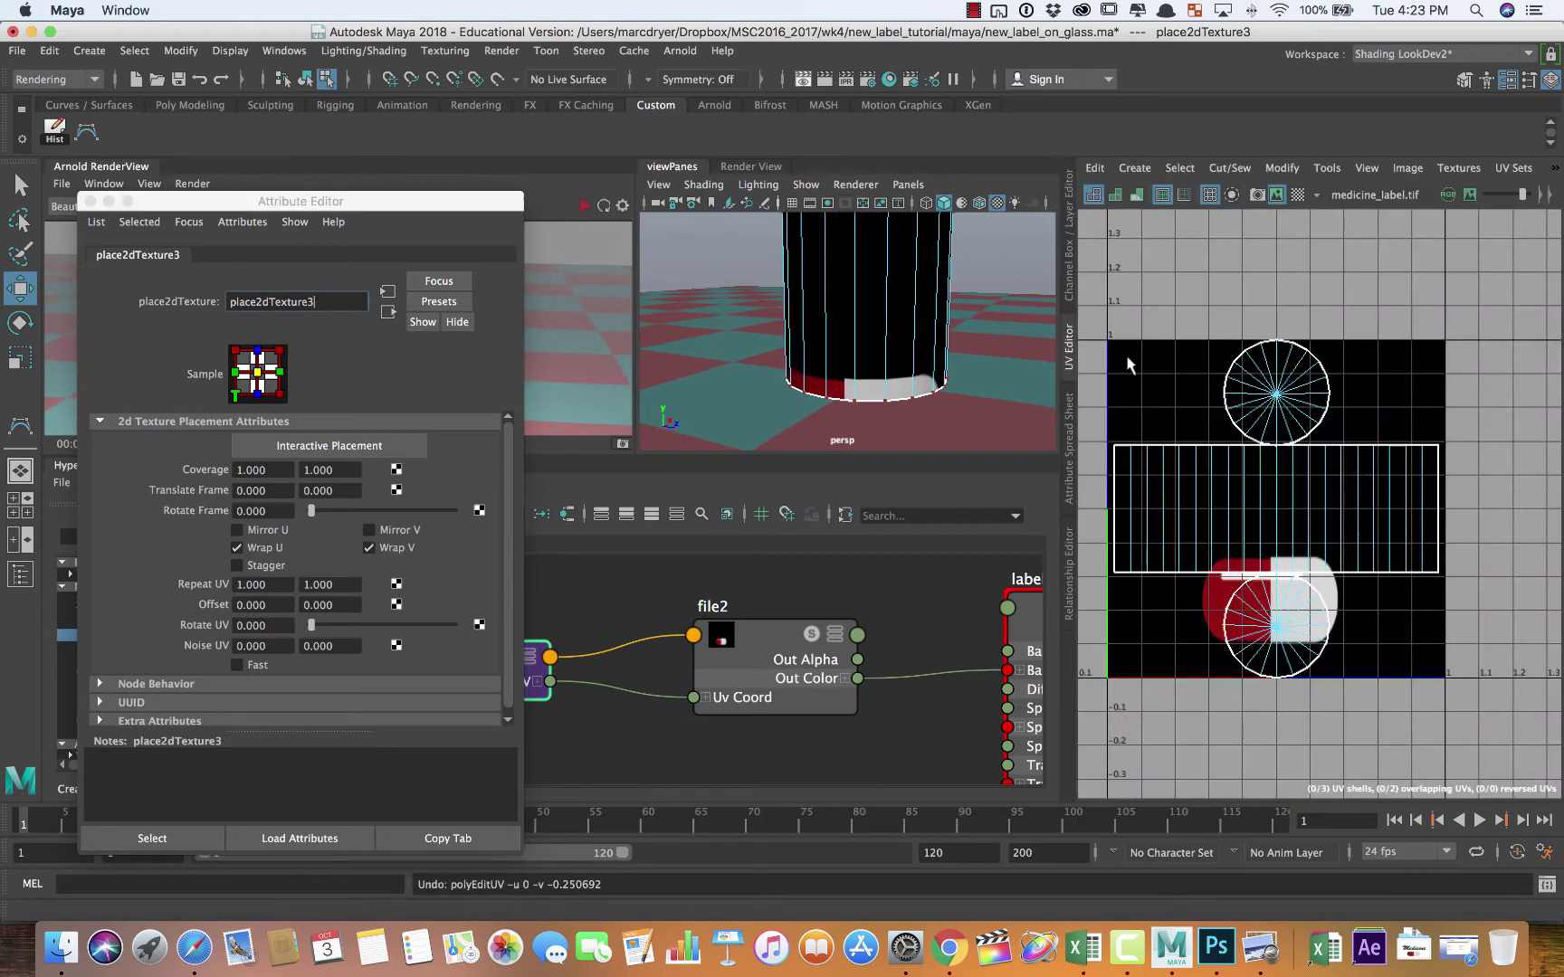
# Step: Set the label placement's Coverage to 0.5 in both U and V
pyautogui.doubleClick(271, 469)
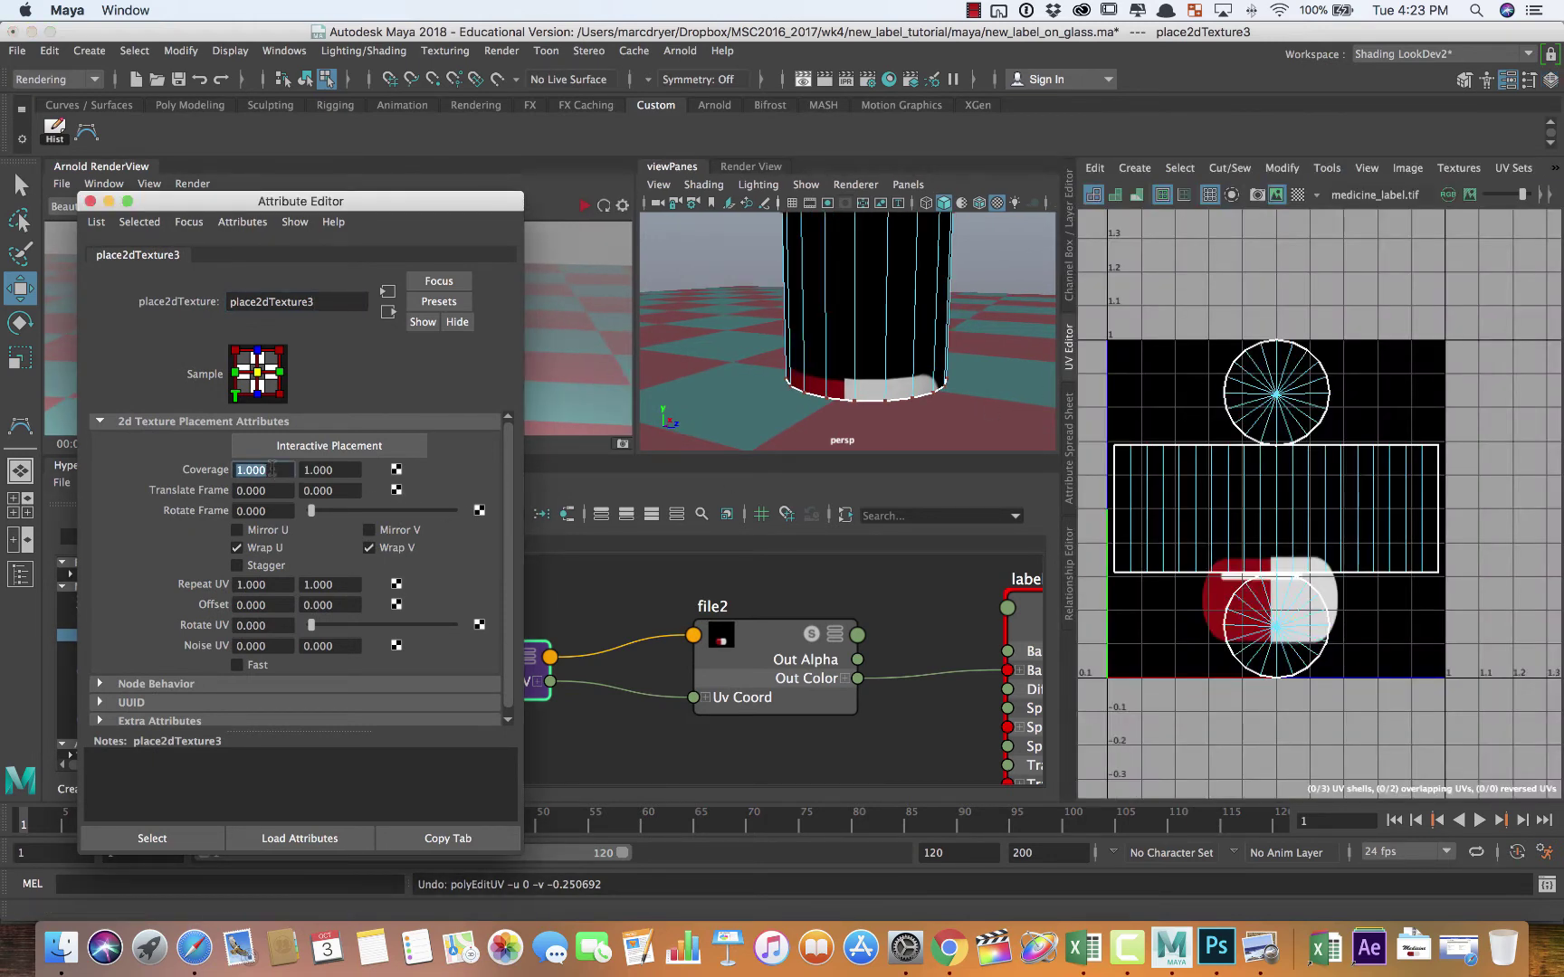
pyautogui.write('0.5')
pyautogui.press('Return')
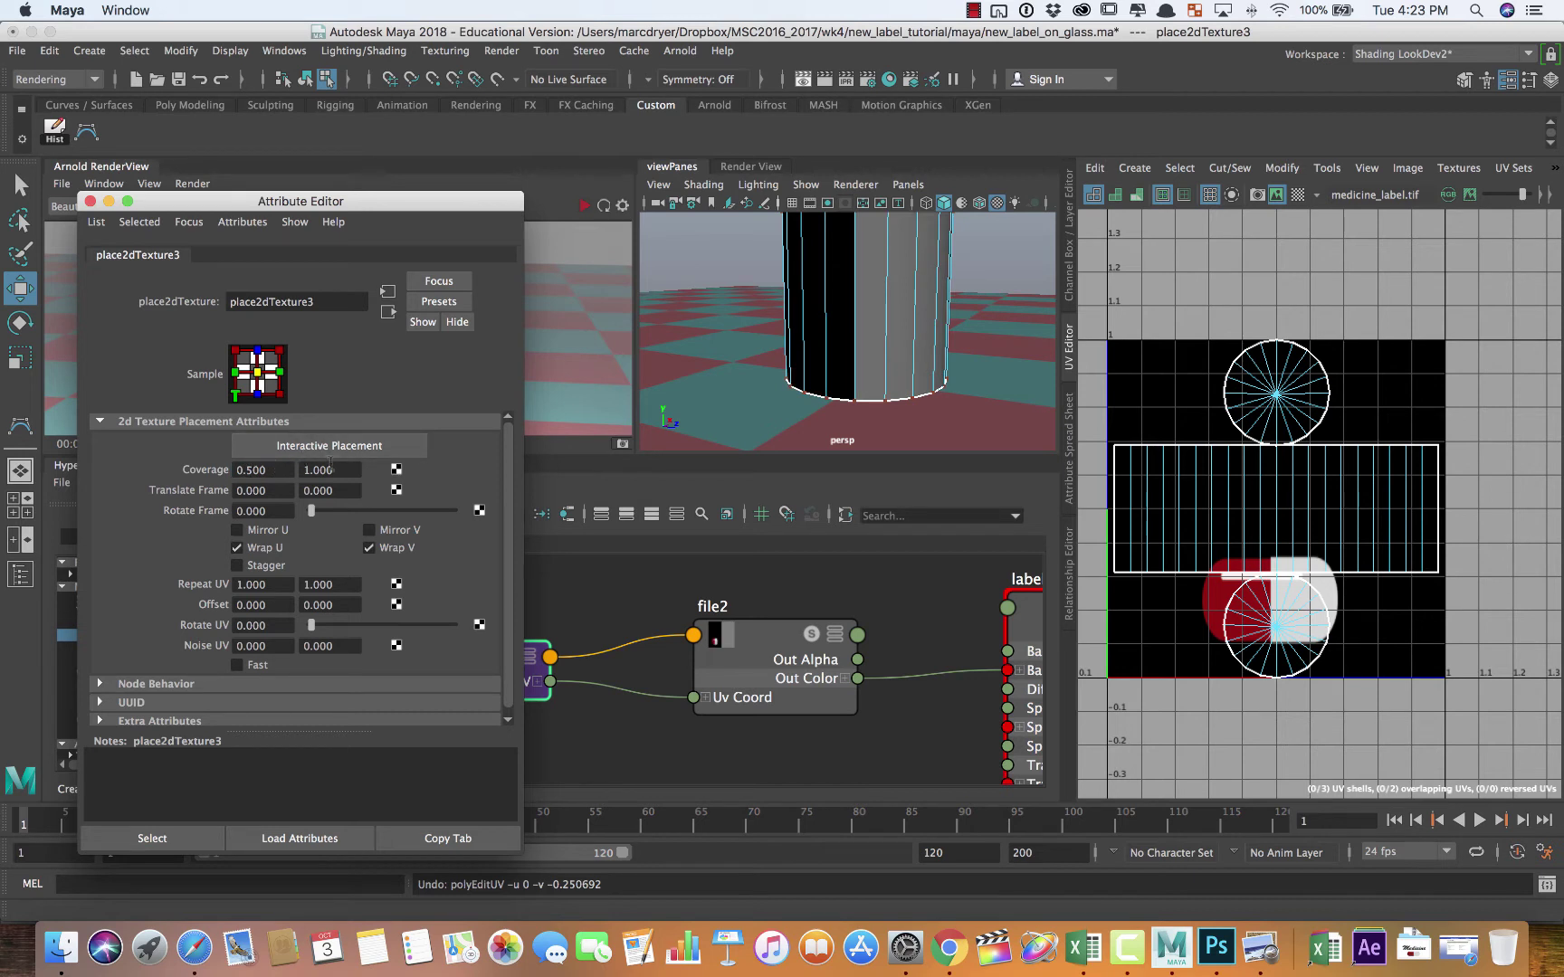
pyautogui.doubleClick(329, 470)
pyautogui.write('0.5')
pyautogui.press('Return')
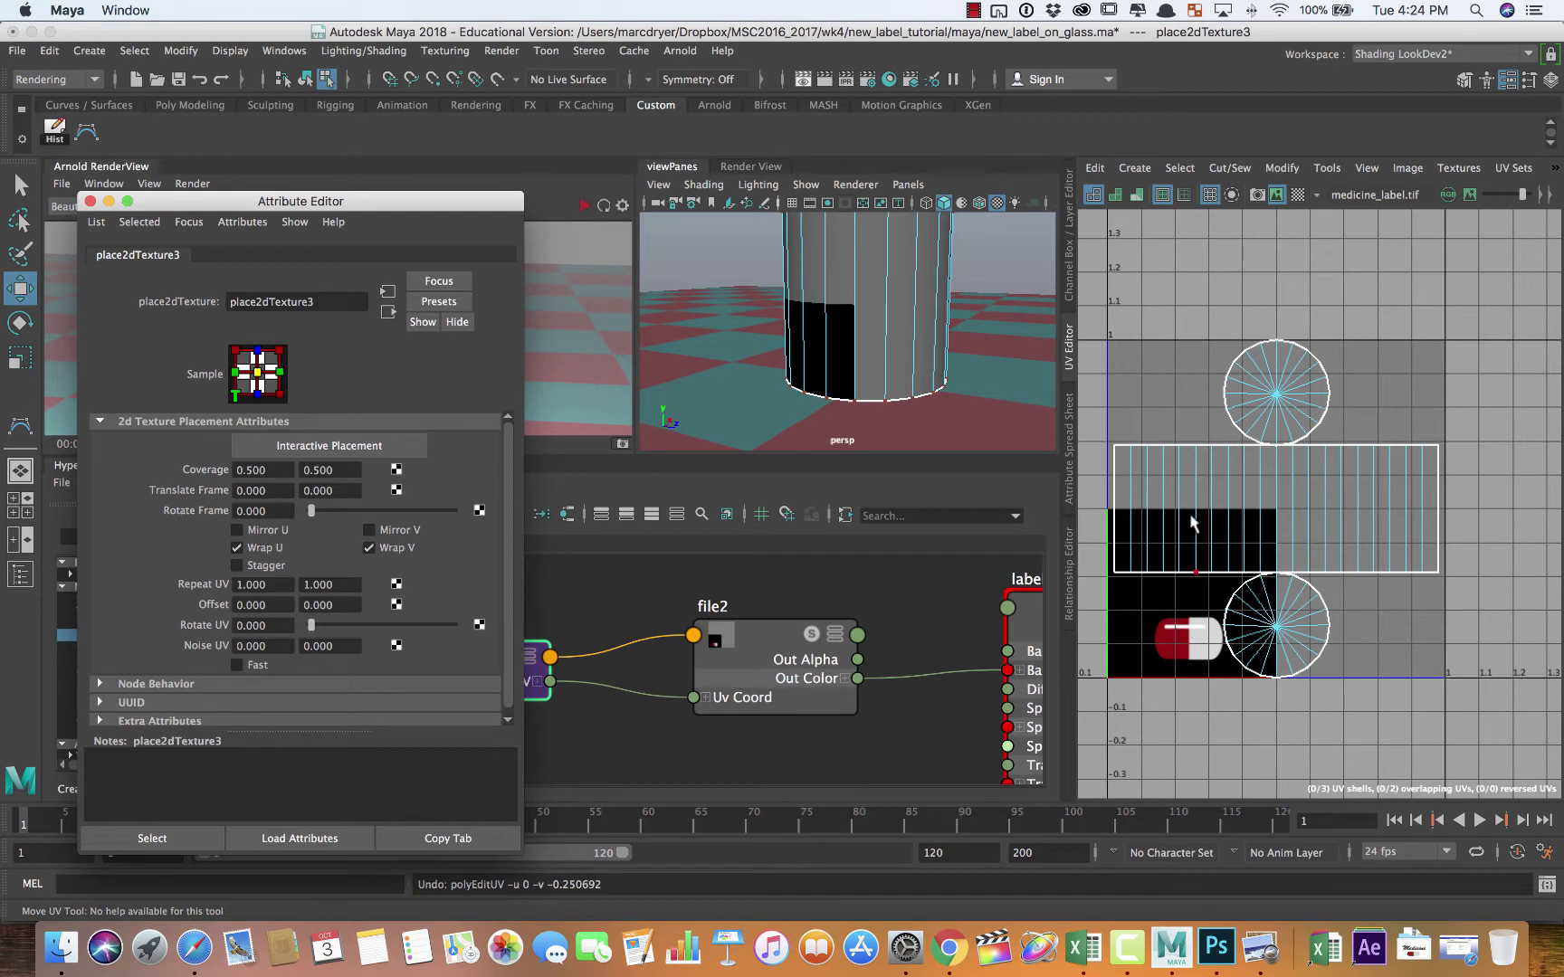
# Step: Try a Coverage U of 0.35 for the label placement, and set it back to 0.5
pyautogui.click(265, 470)
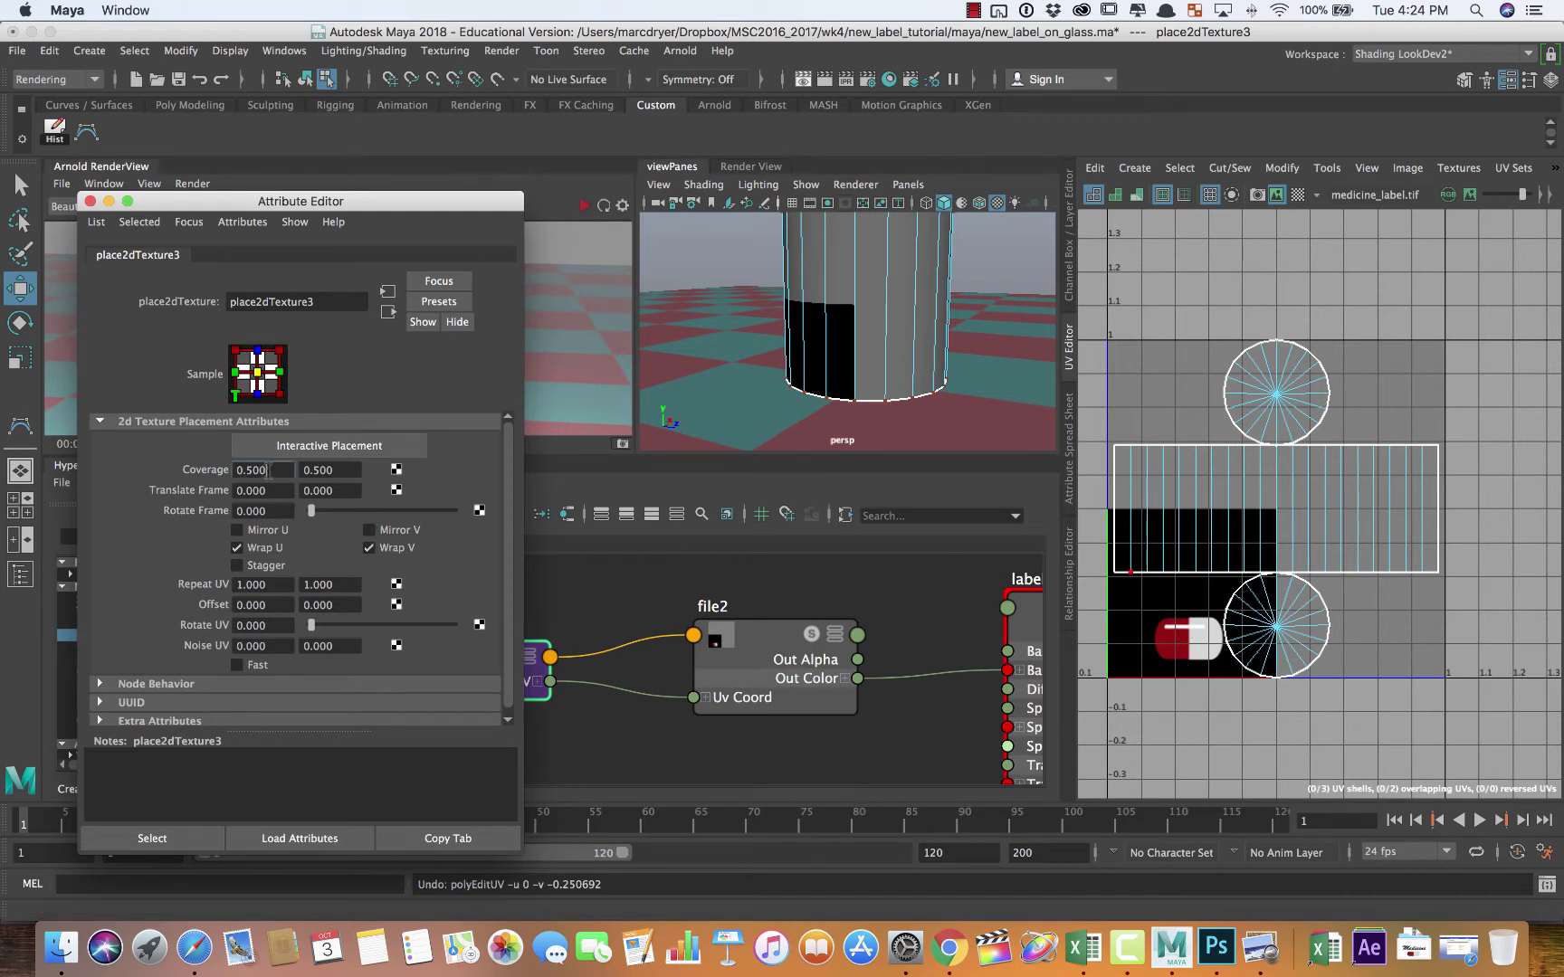
pyautogui.write('0')
pyautogui.press('Return')
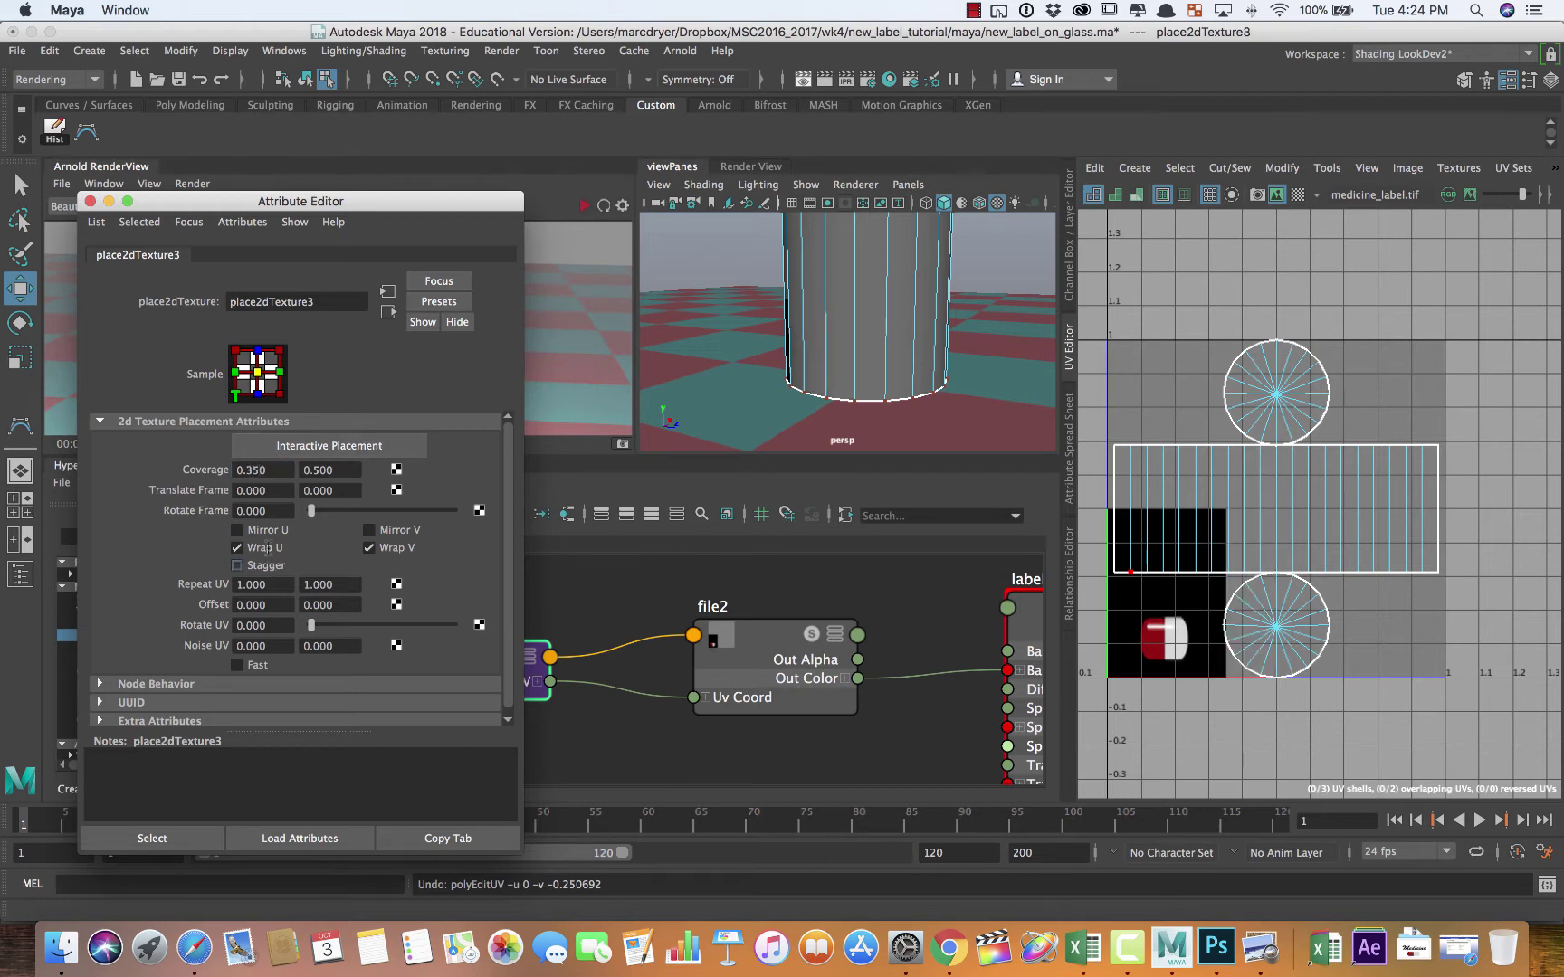
pyautogui.click(260, 470)
pyautogui.write('5')
pyautogui.press('Return')
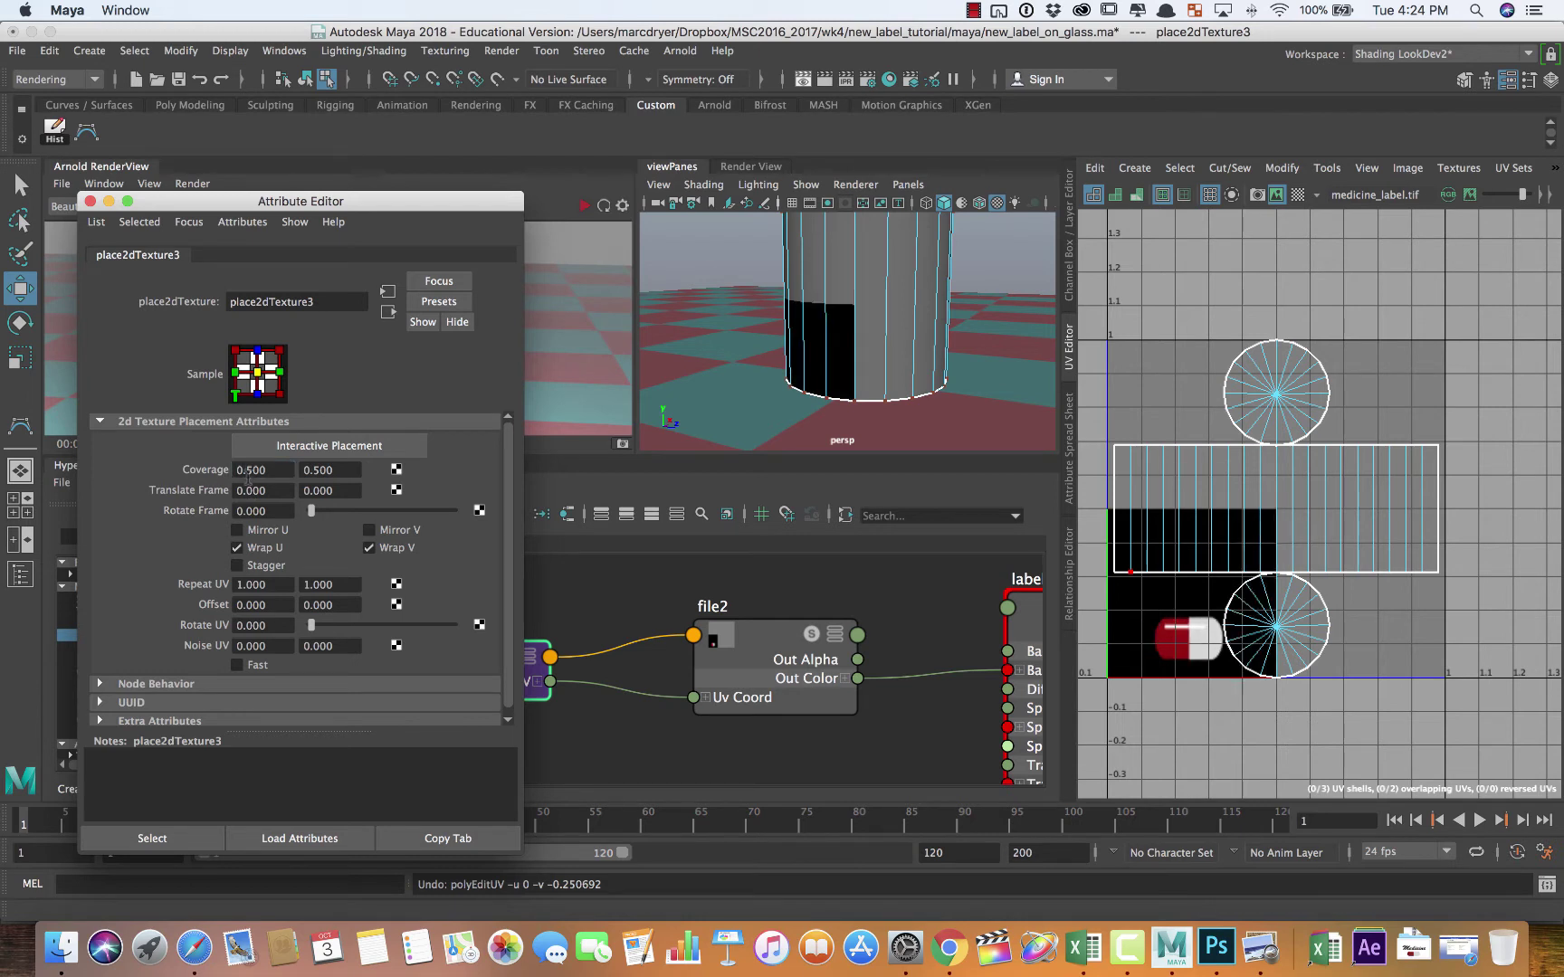
# Step: Set the label placement's Coverage V to 0.35 and Translate Frame U to 0.25
pyautogui.click(336, 470)
pyautogui.write('0.35')
pyautogui.press('Return')
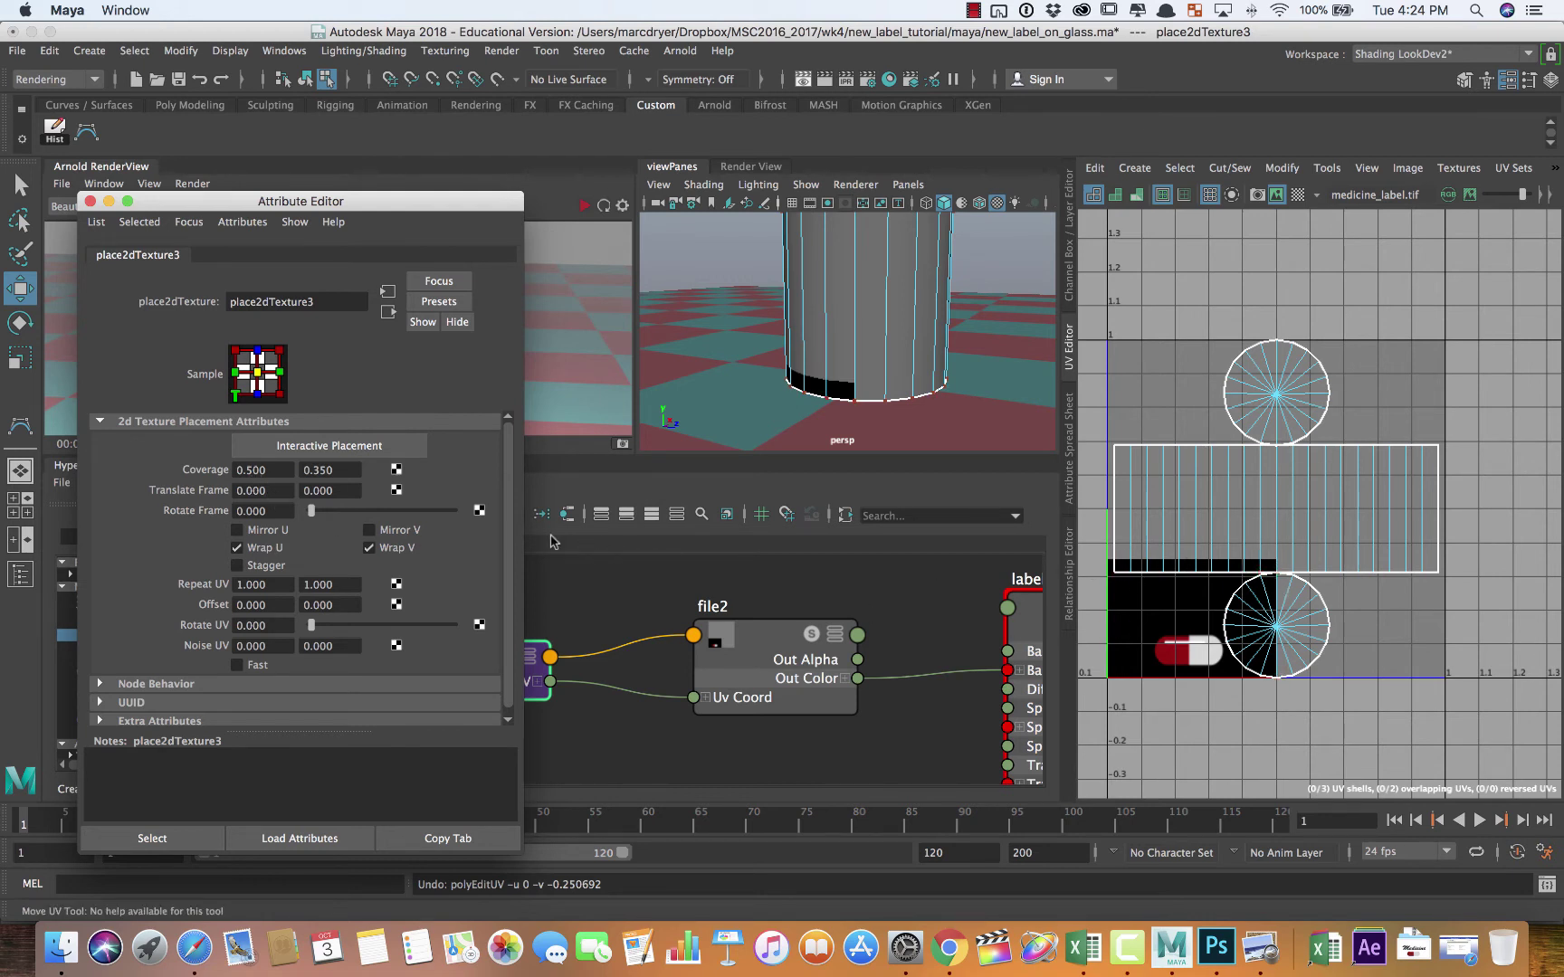
pyautogui.click(289, 492)
pyautogui.write('0.25')
pyautogui.press('Return')
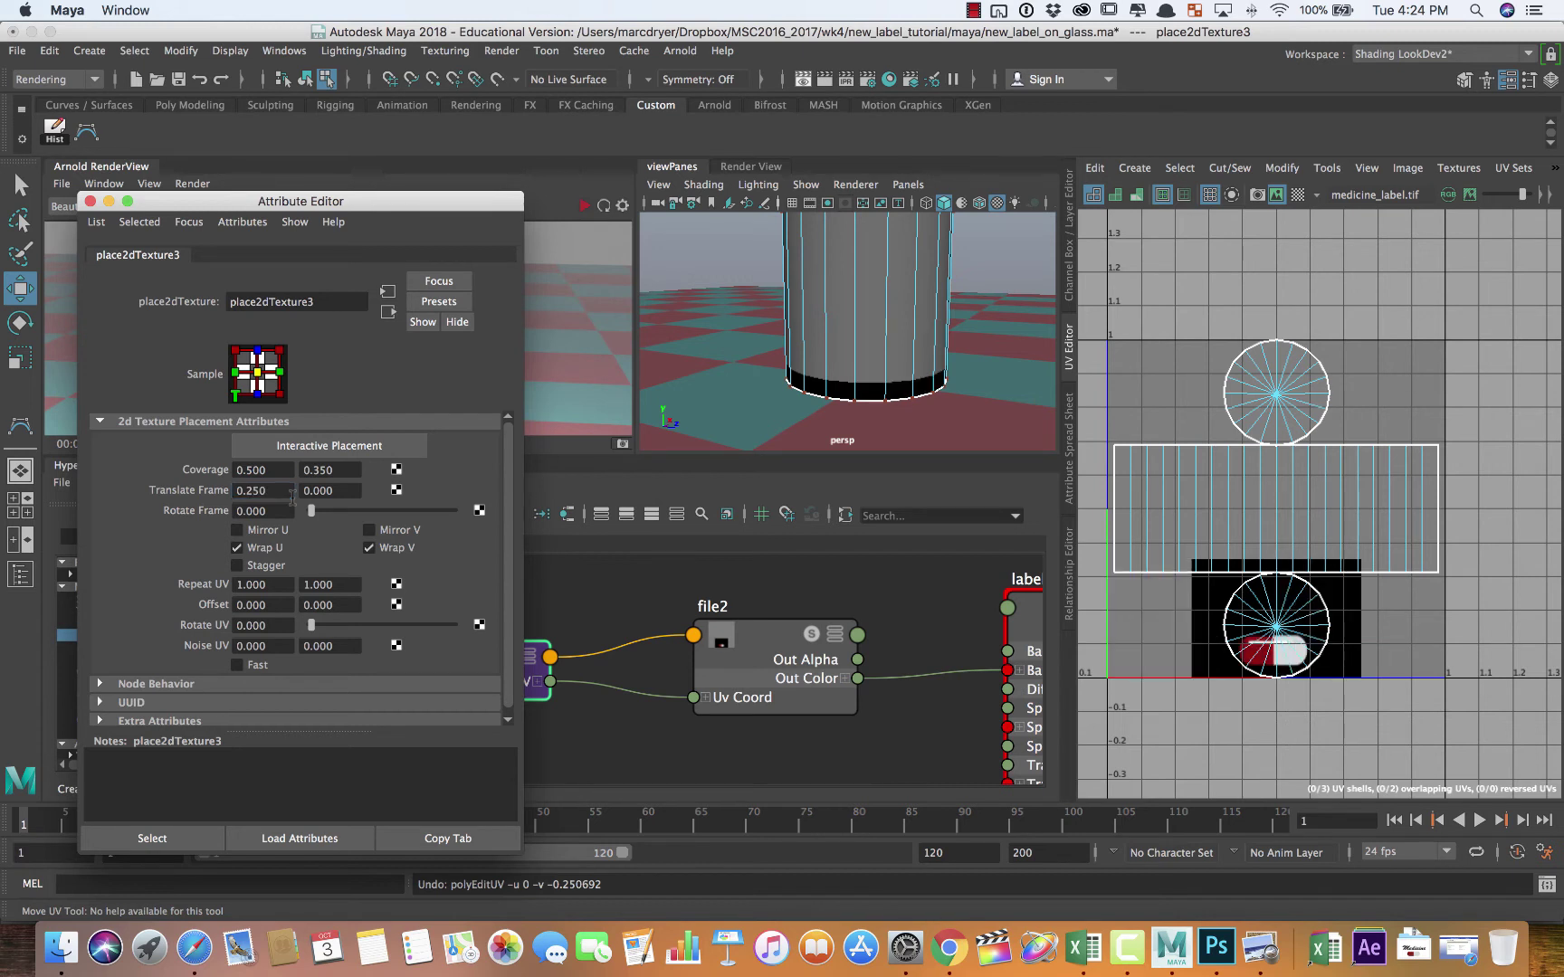
# Step: Try Translate Frame V values of 0.5 and 0.35 for the label placement, and set it to 0.3
pyautogui.click(345, 491)
pyautogui.write('0.5')
pyautogui.press('Return')
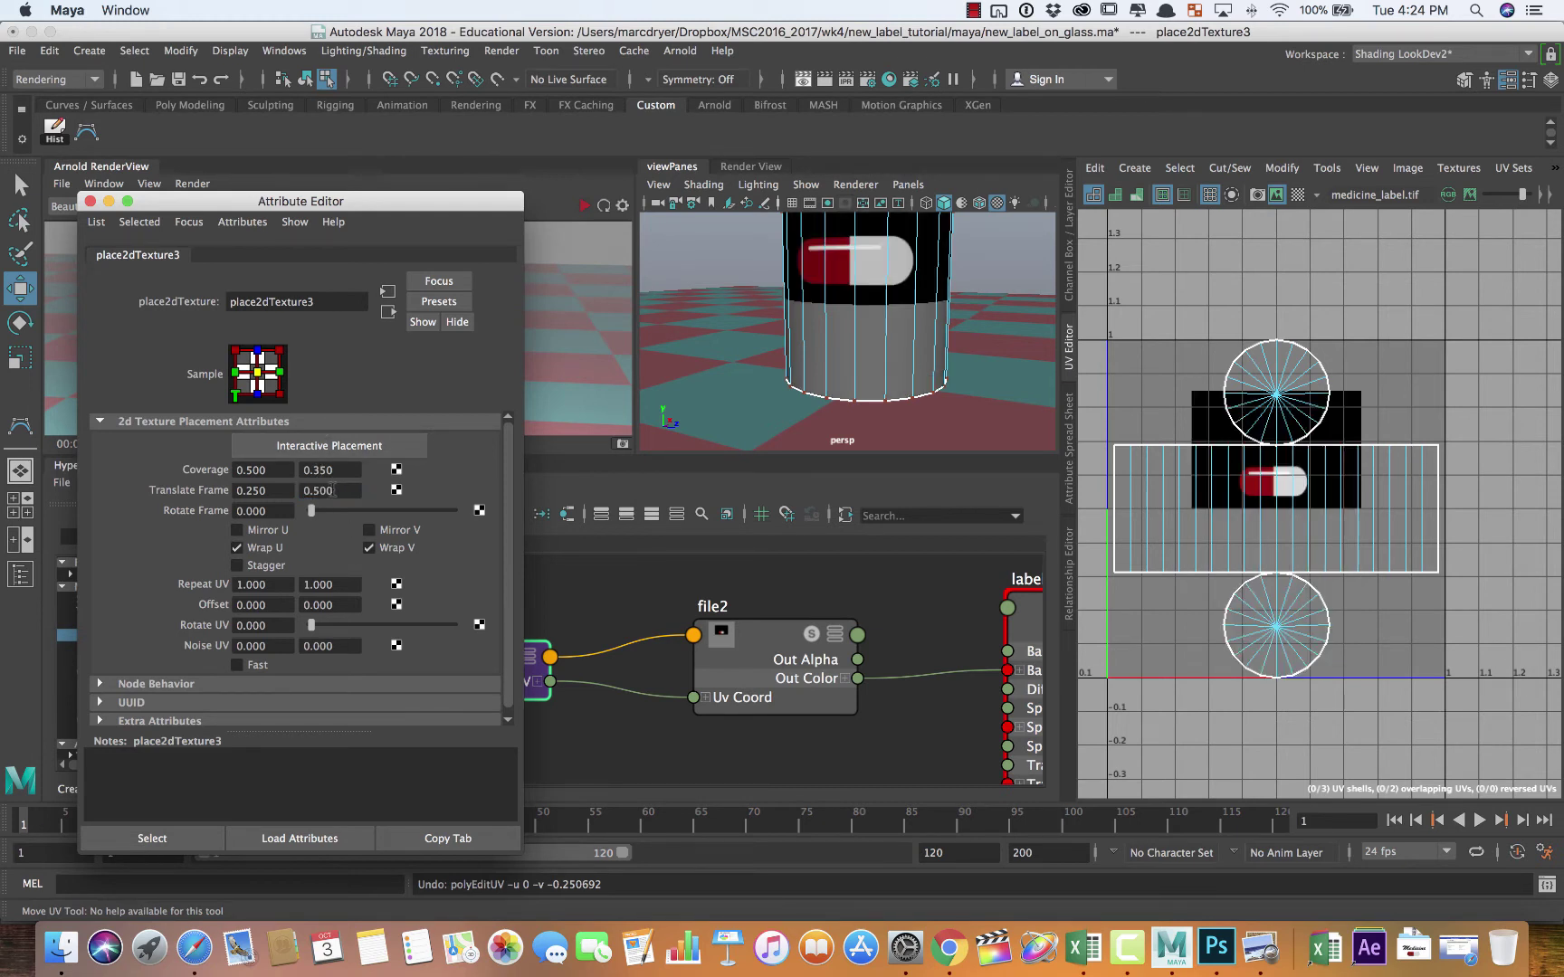
pyautogui.doubleClick(324, 490)
pyautogui.write('0.35')
pyautogui.press('Return')
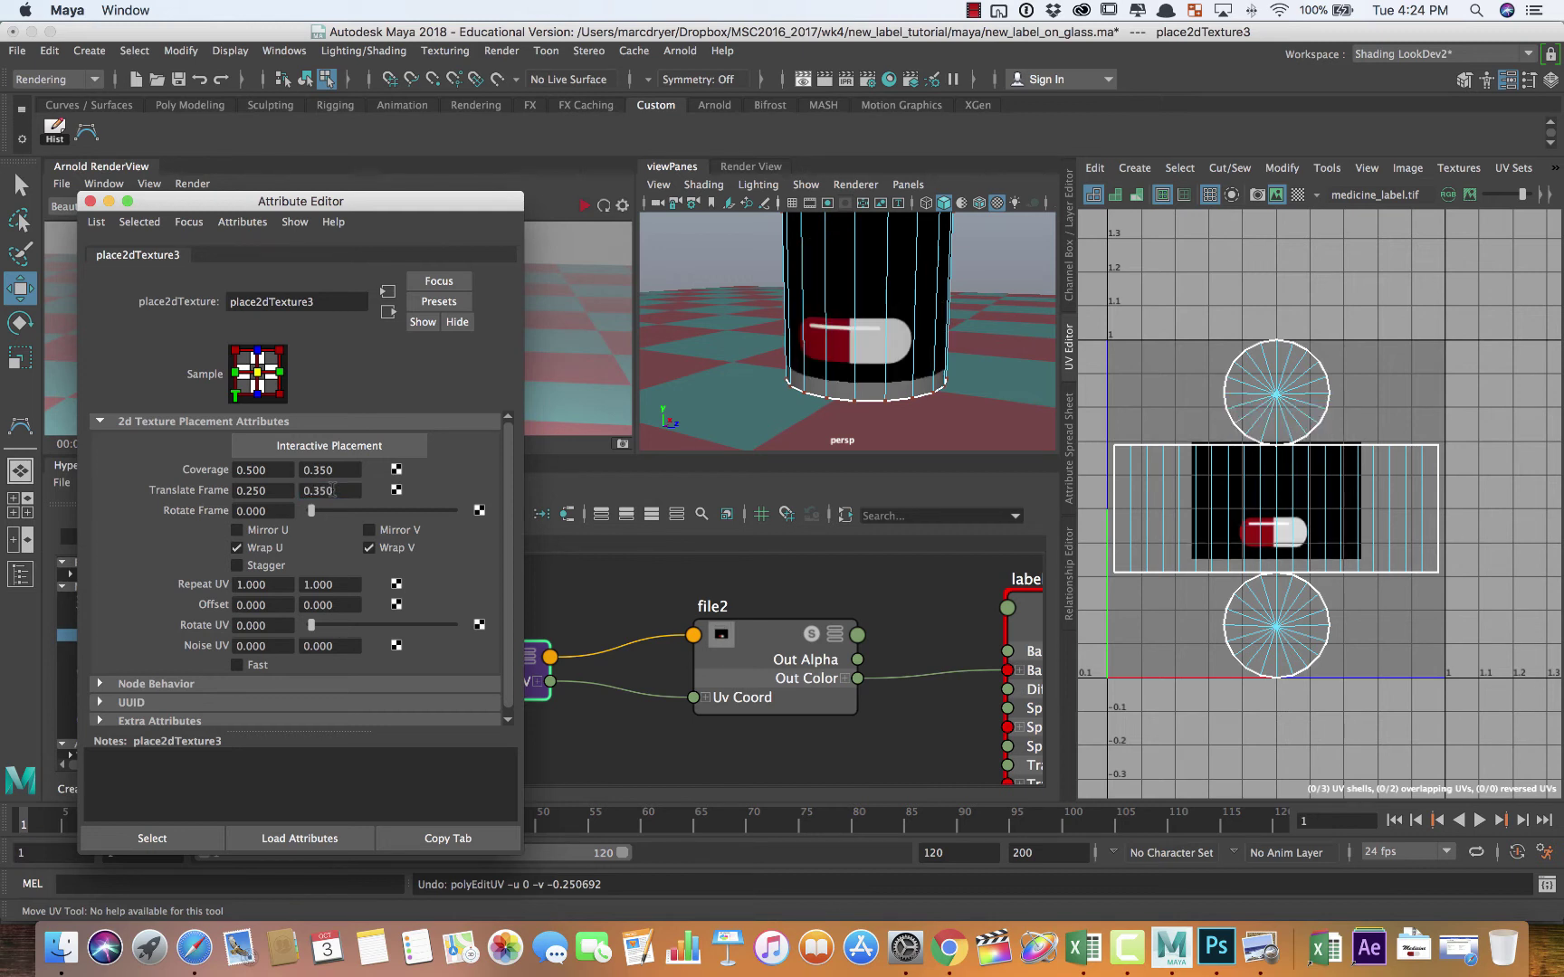
pyautogui.click(334, 490)
pyautogui.write('0.3')
pyautogui.press('Return')
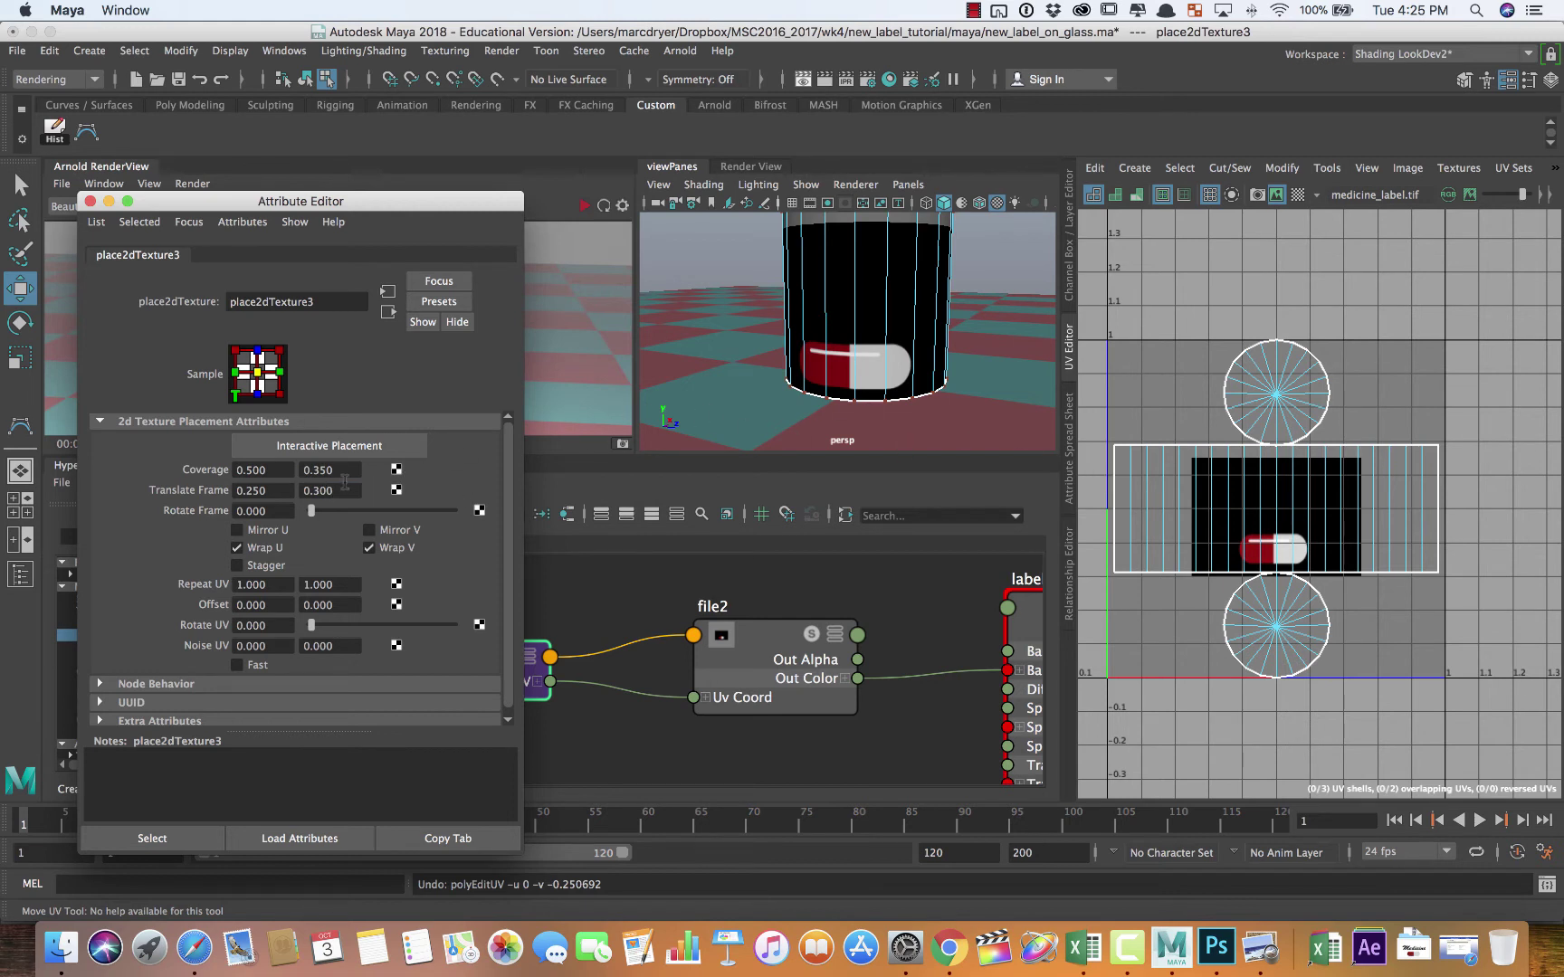
# Step: Set the label placement's Coverage to 0.35 in U and 0.25 in V, and its Translate Frame to 0.35 and 0.4
pyautogui.moveTo(268, 469); pyautogui.dragTo(247, 499)
pyautogui.write('35')
pyautogui.moveTo(349, 471); pyautogui.dragTo(313, 470)
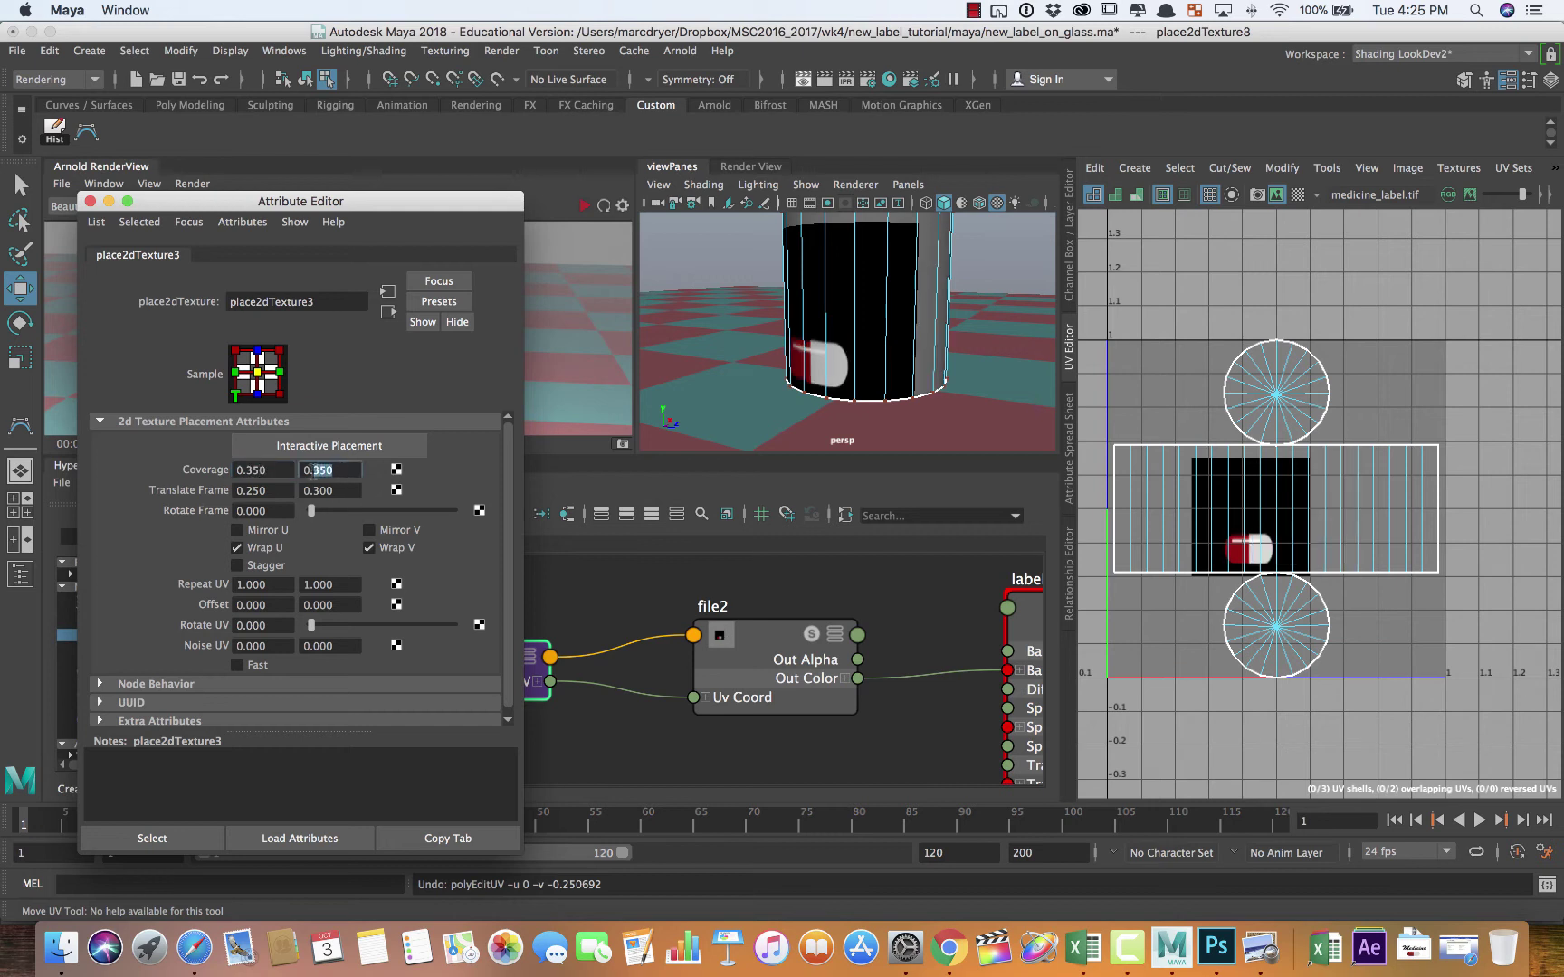
pyautogui.write('25')
pyautogui.press('Return')
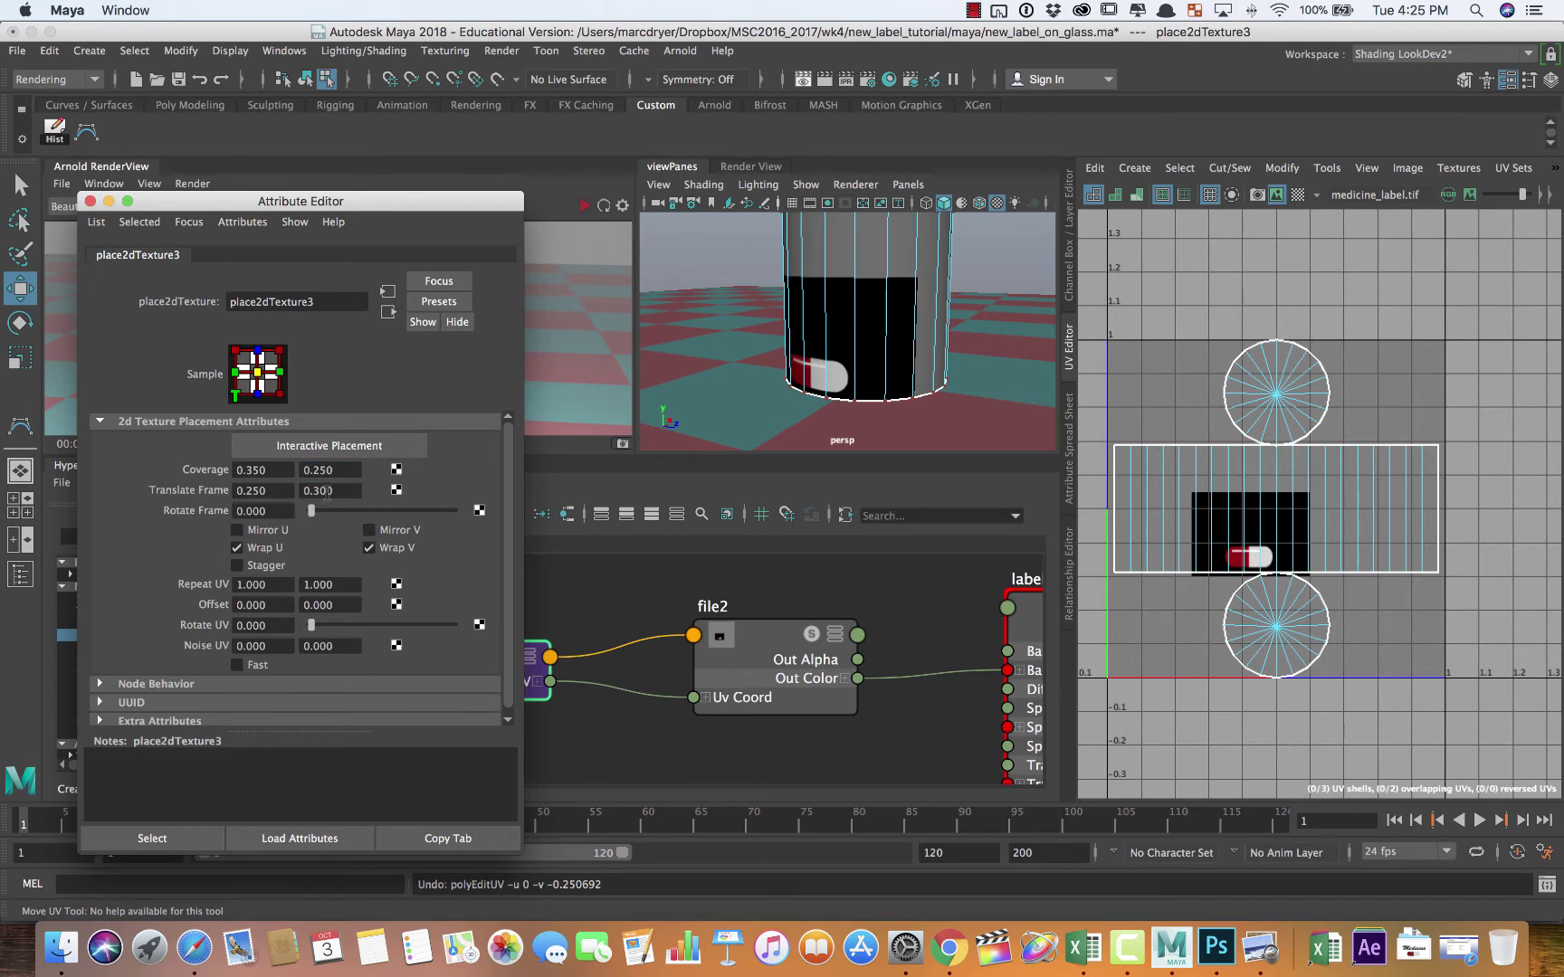
pyautogui.keyDown('ctrl'); pyautogui.moveTo(327, 495); pyautogui.dragTo(327, 493); pyautogui.keyUp('ctrl')
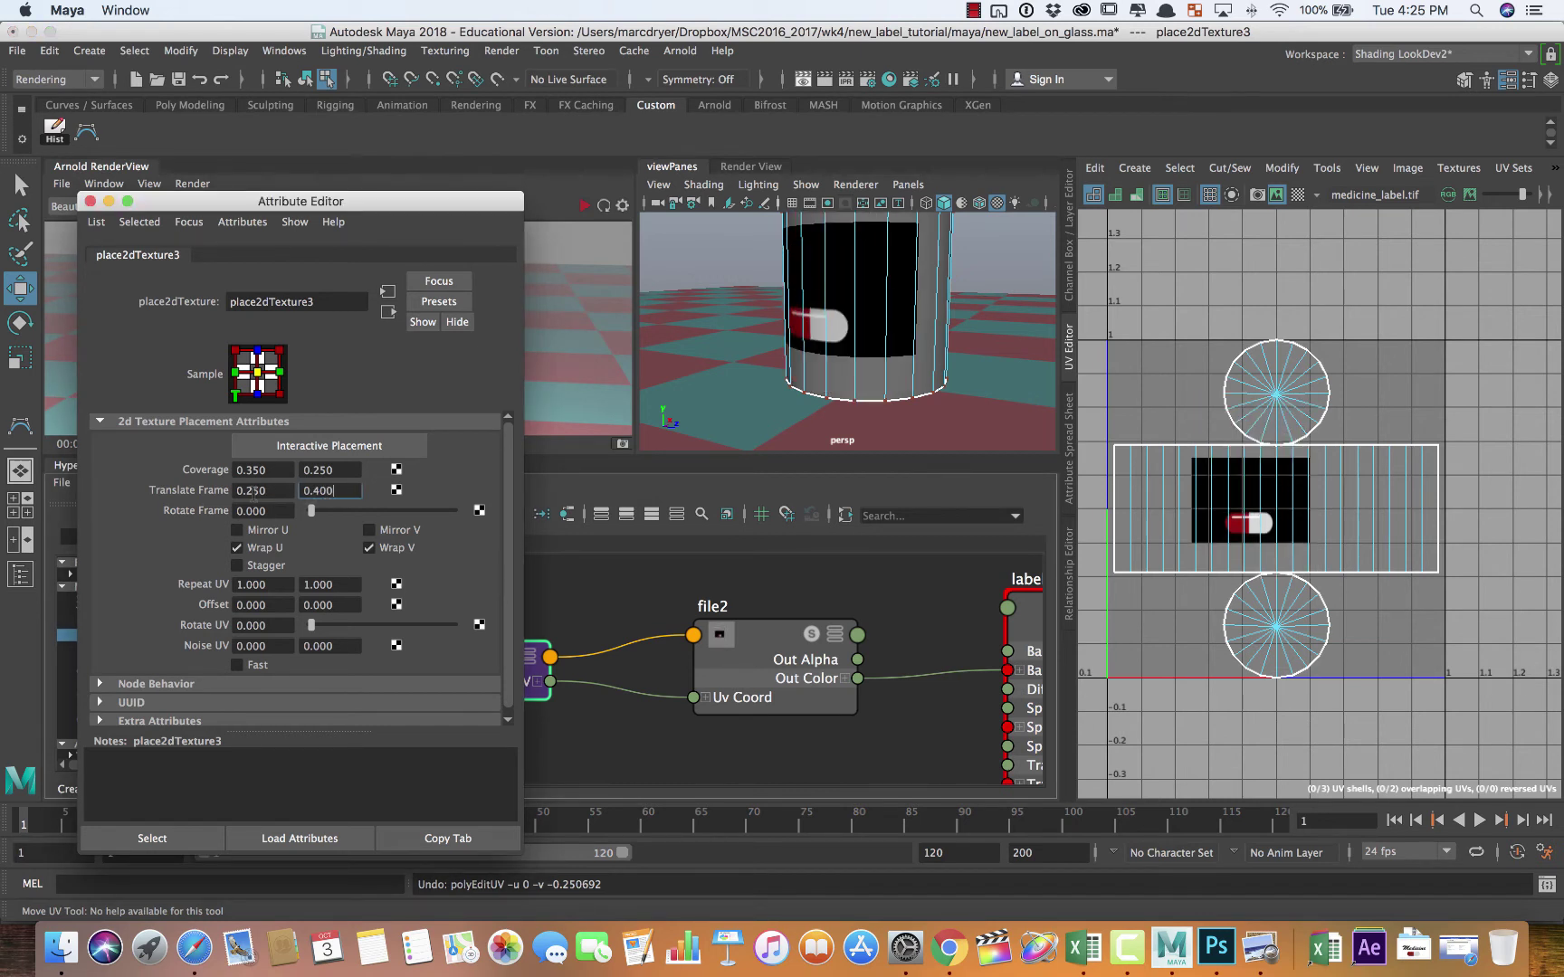
pyautogui.keyDown('ctrl'); pyautogui.moveTo(254, 493); pyautogui.dragTo(256, 493); pyautogui.keyUp('ctrl')
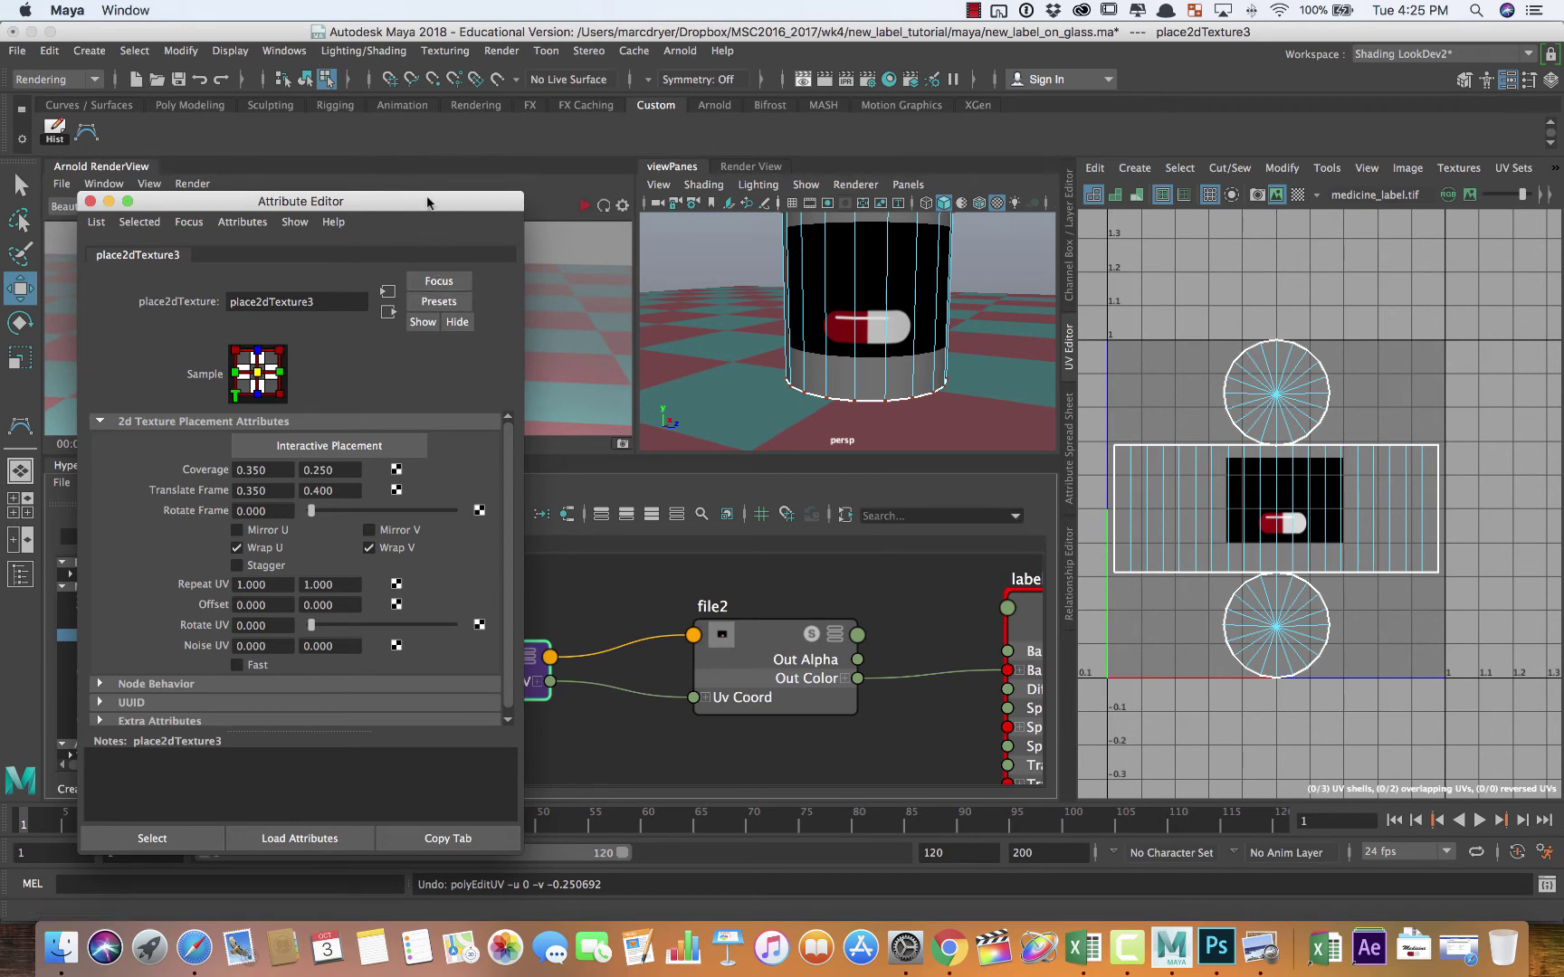
# Step: Move the floating Attribute Editor off the render view and close it
pyautogui.moveTo(428, 203); pyautogui.dragTo(487, 319)
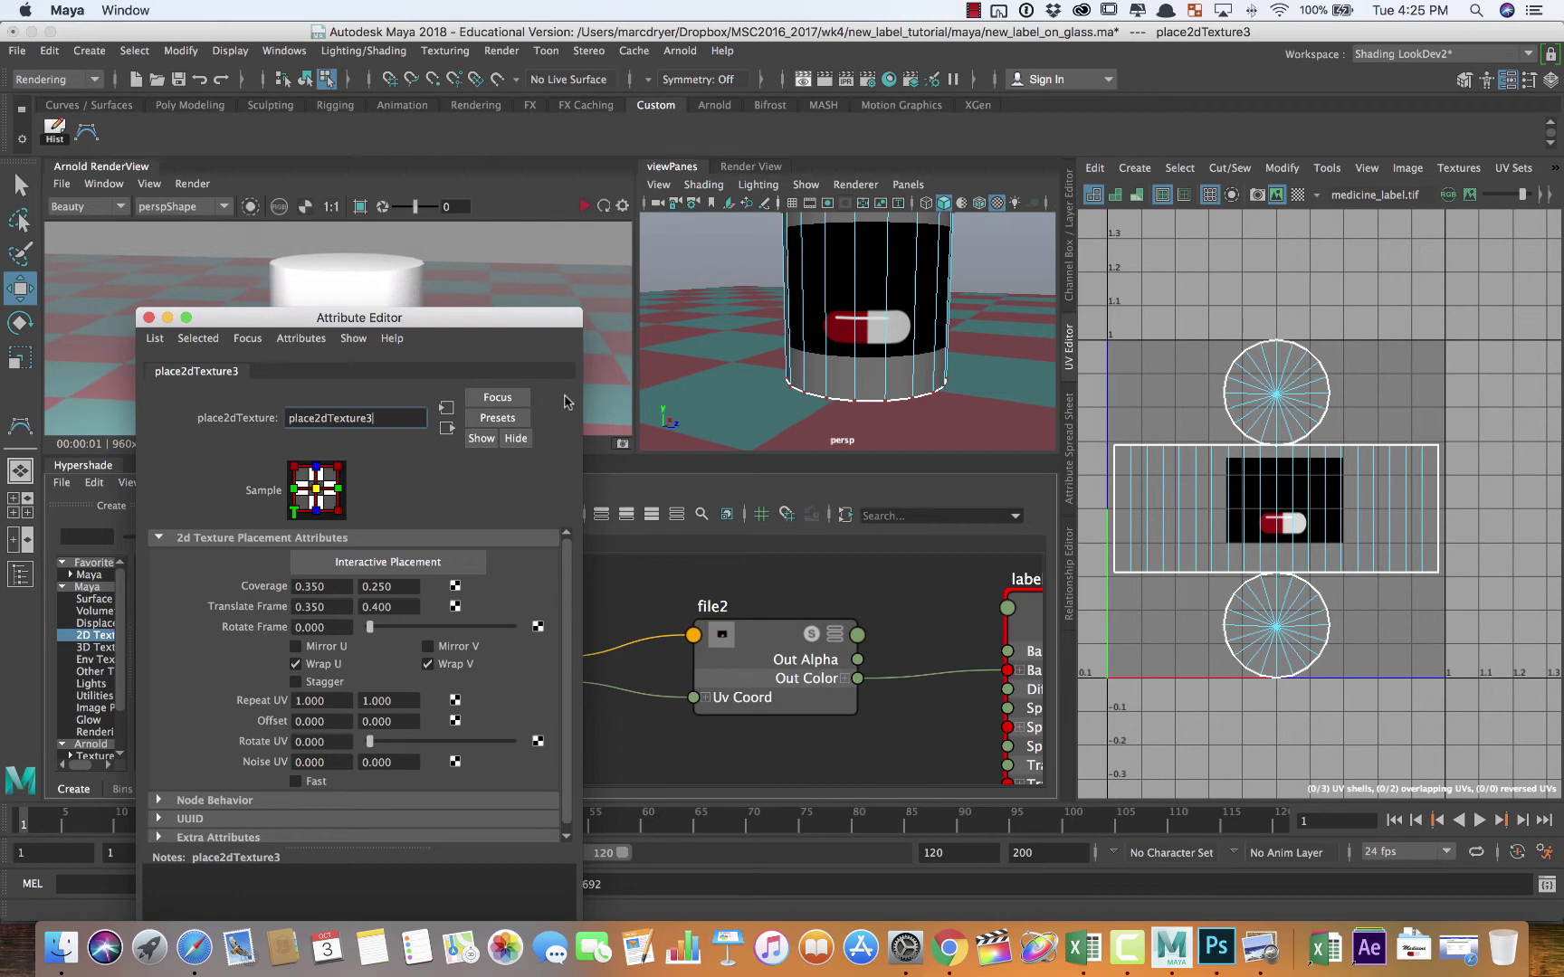
pyautogui.moveTo(387, 318); pyautogui.dragTo(547, 400)
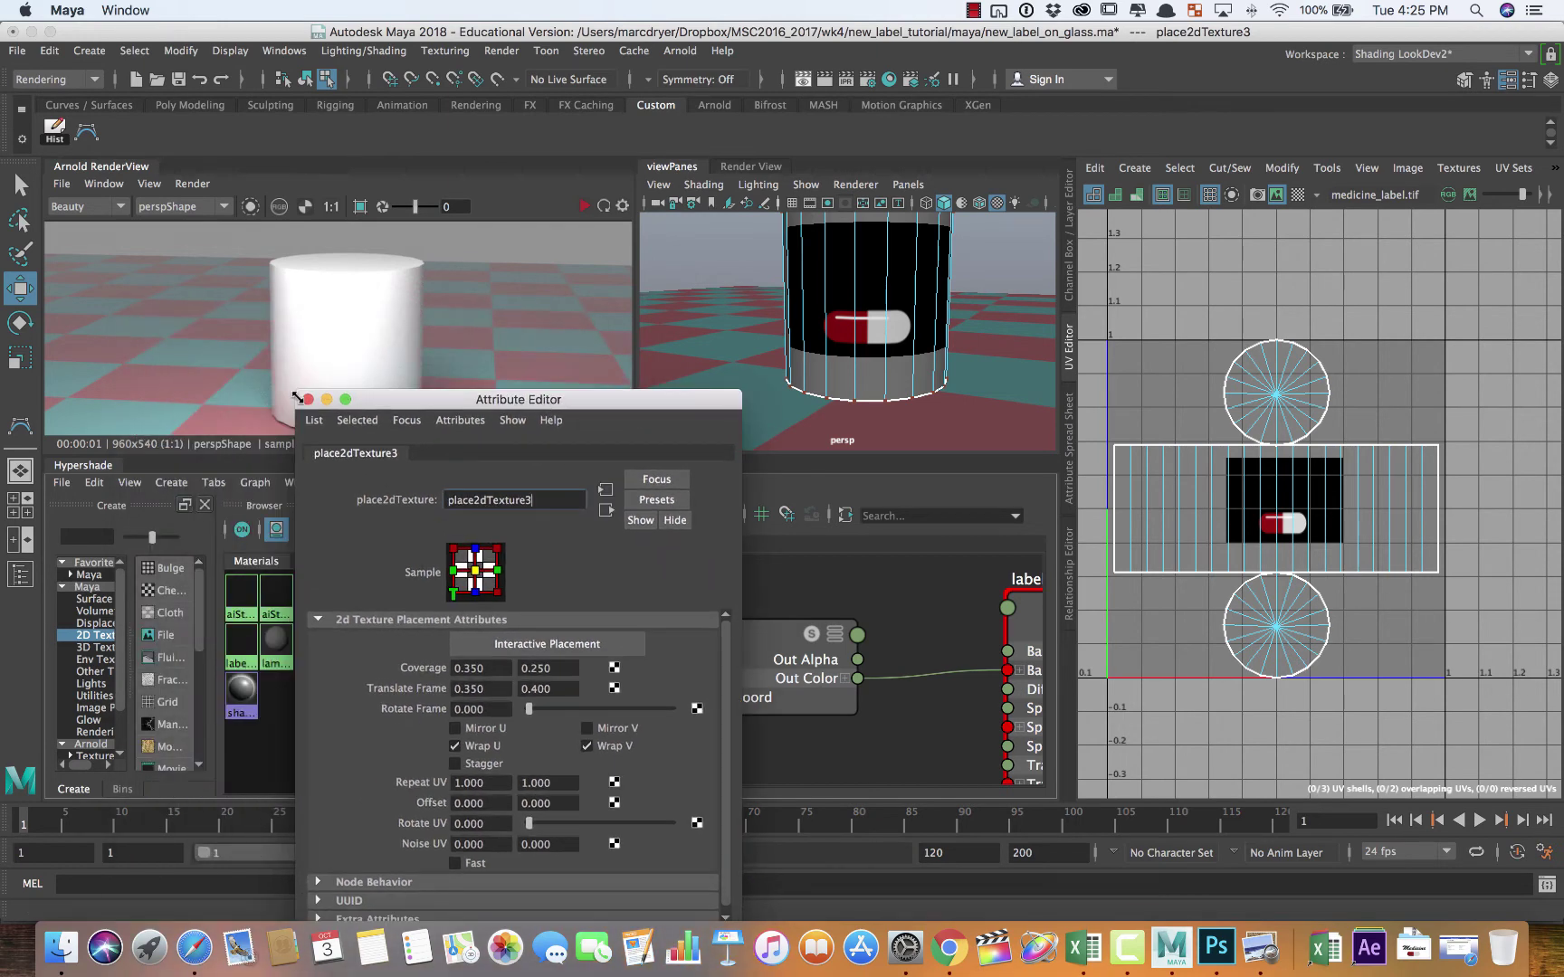
pyautogui.click(307, 399)
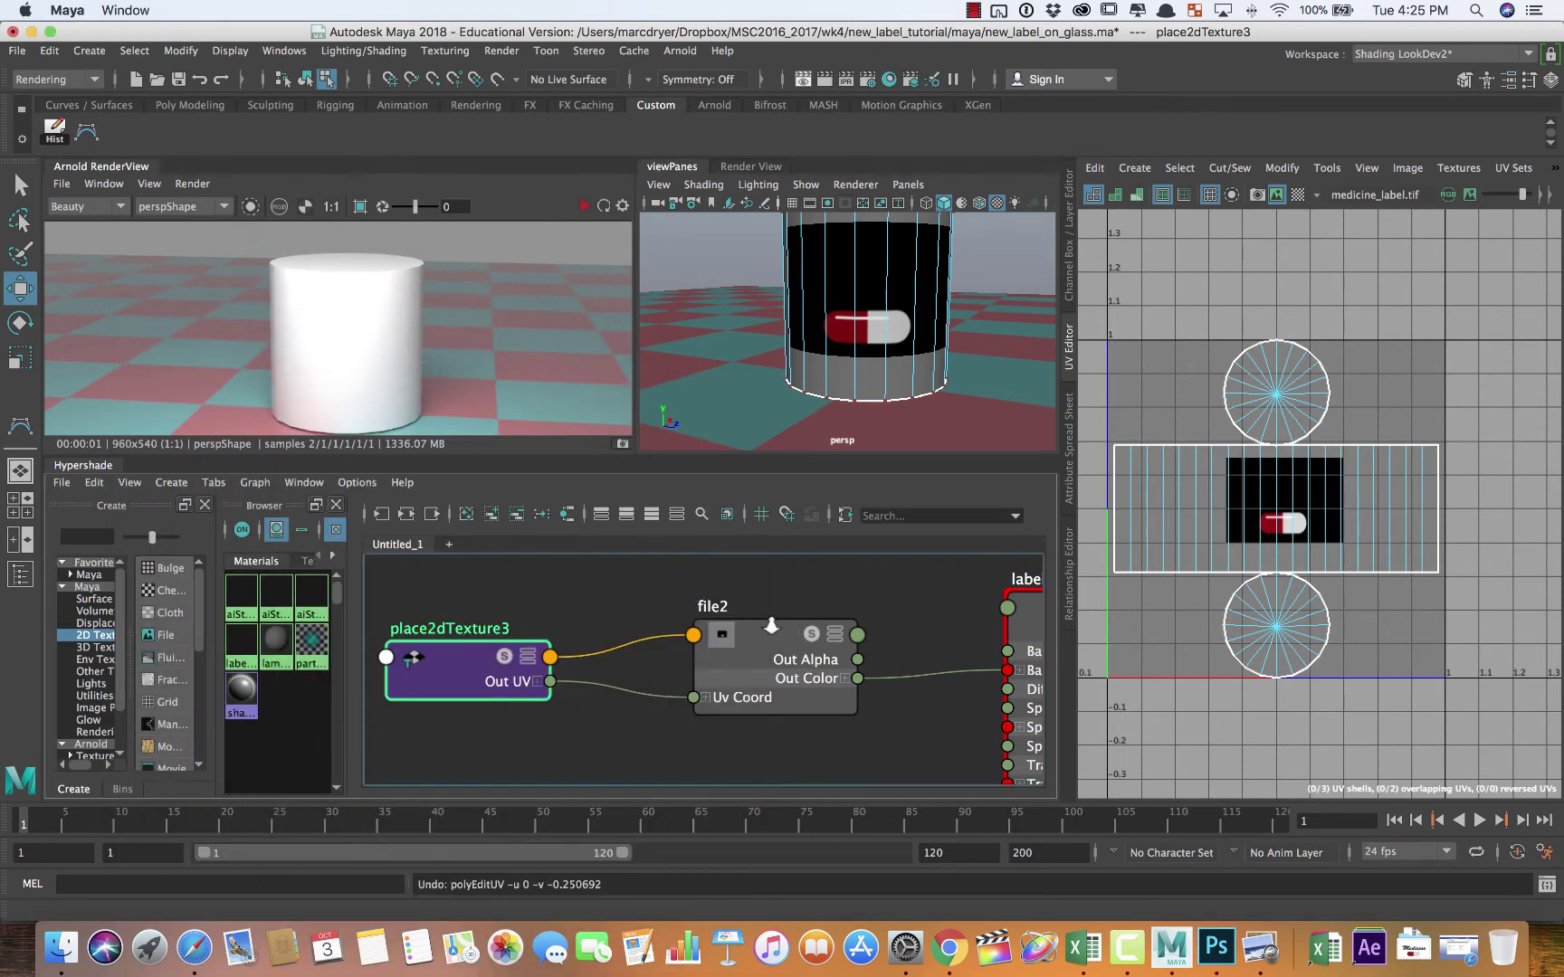
# Step: Examine the file2 outputs and the label_glass inputs up close in the Hypershade graph
pyautogui.keyDown('alt'); pyautogui.moveTo(771, 625); pyautogui.dragTo(593, 595, button='right'); pyautogui.keyUp('alt')
pyautogui.keyDown('alt'); pyautogui.moveTo(692, 606); pyautogui.dragTo(578, 601, button='middle'); pyautogui.keyUp('alt')
pyautogui.keyDown('alt'); pyautogui.moveTo(577, 601); pyautogui.dragTo(764, 615, button='right'); pyautogui.keyUp('alt')
pyautogui.keyDown('alt'); pyautogui.moveTo(764, 614); pyautogui.dragTo(663, 594, button='middle'); pyautogui.keyUp('alt')
pyautogui.keyDown('alt'); pyautogui.moveTo(725, 628); pyautogui.dragTo(719, 625, button='right'); pyautogui.keyUp('alt')
pyautogui.keyDown('alt'); pyautogui.moveTo(719, 625); pyautogui.dragTo(649, 595, button='middle'); pyautogui.keyUp('alt')
pyautogui.keyDown('alt'); pyautogui.moveTo(649, 595); pyautogui.dragTo(667, 658, button='right'); pyautogui.keyUp('alt')
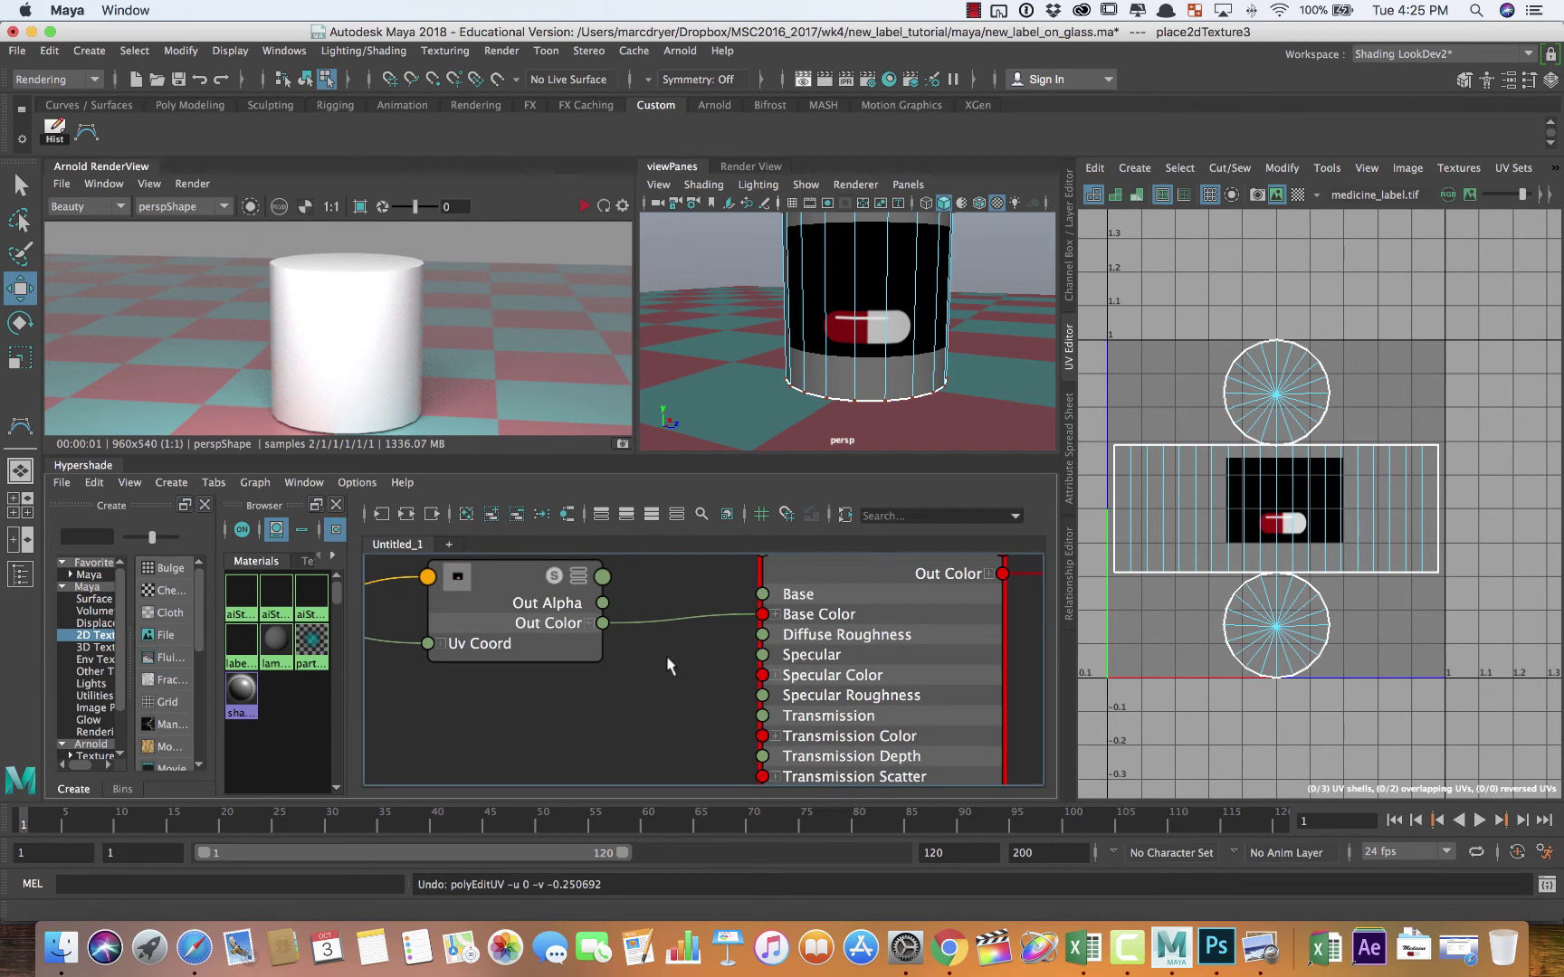
pyautogui.keyDown('alt'); pyautogui.moveTo(667, 657); pyautogui.dragTo(666, 644, button='middle'); pyautogui.keyUp('alt')
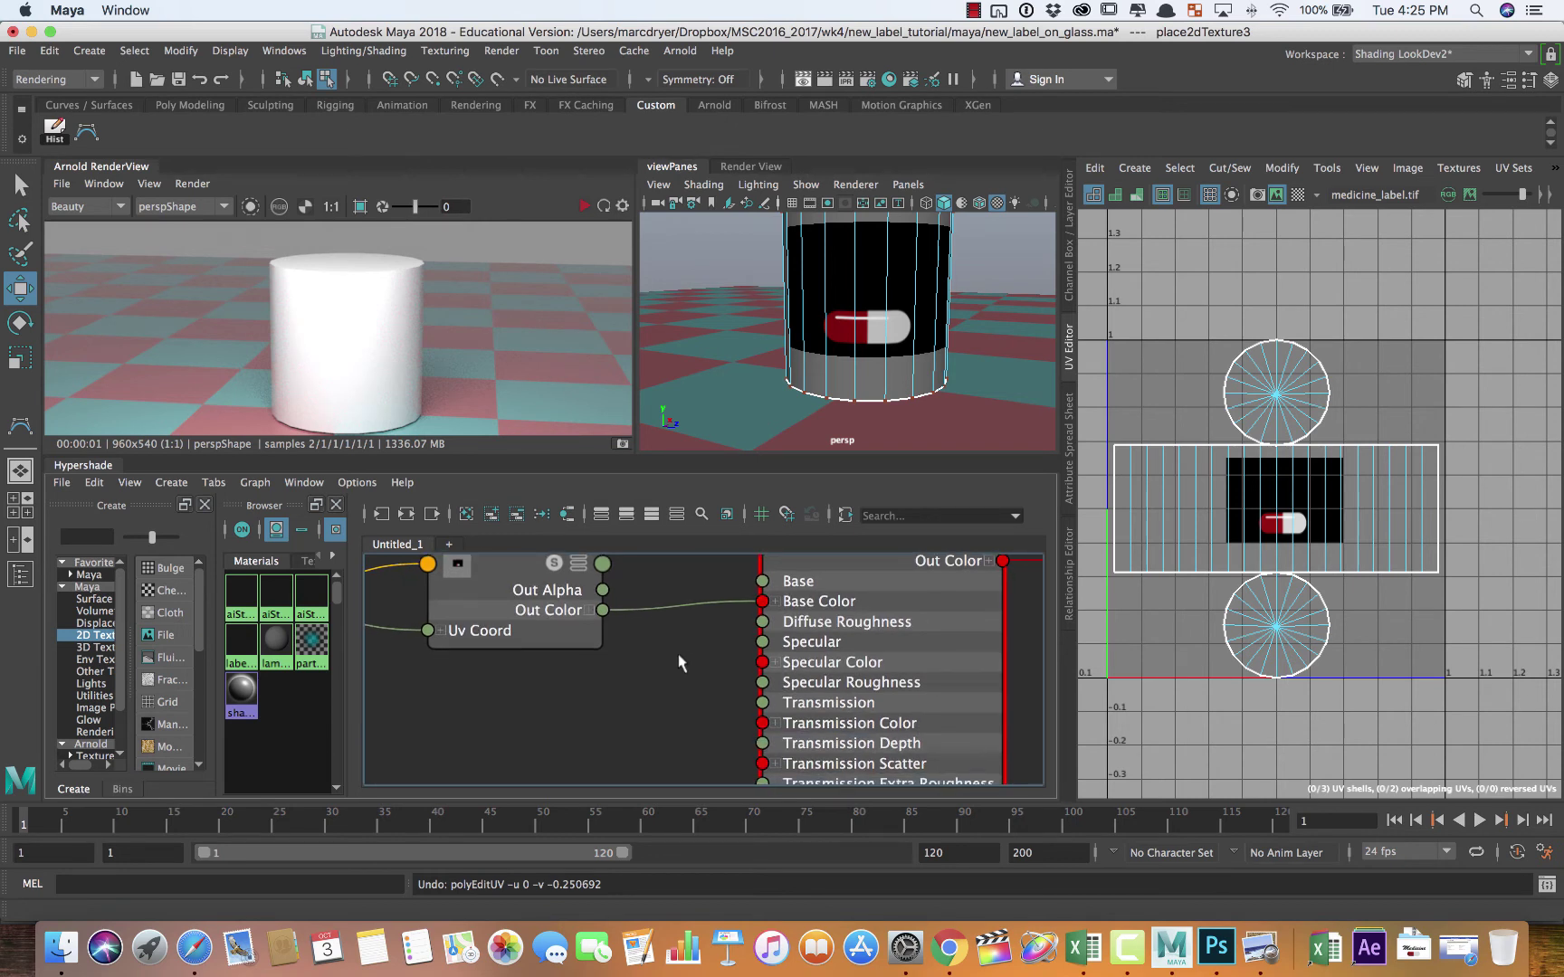
# Step: Open the label_glass attributes, dock the Attribute Editor beside the viewport, and review the Base and Transmission settings
pyautogui.keyDown('alt'); pyautogui.moveTo(694, 654); pyautogui.dragTo(565, 643, button='right'); pyautogui.keyUp('alt')
pyautogui.keyDown('alt'); pyautogui.moveTo(636, 650); pyautogui.dragTo(635, 616, button='middle'); pyautogui.keyUp('alt')
pyautogui.click(856, 599)
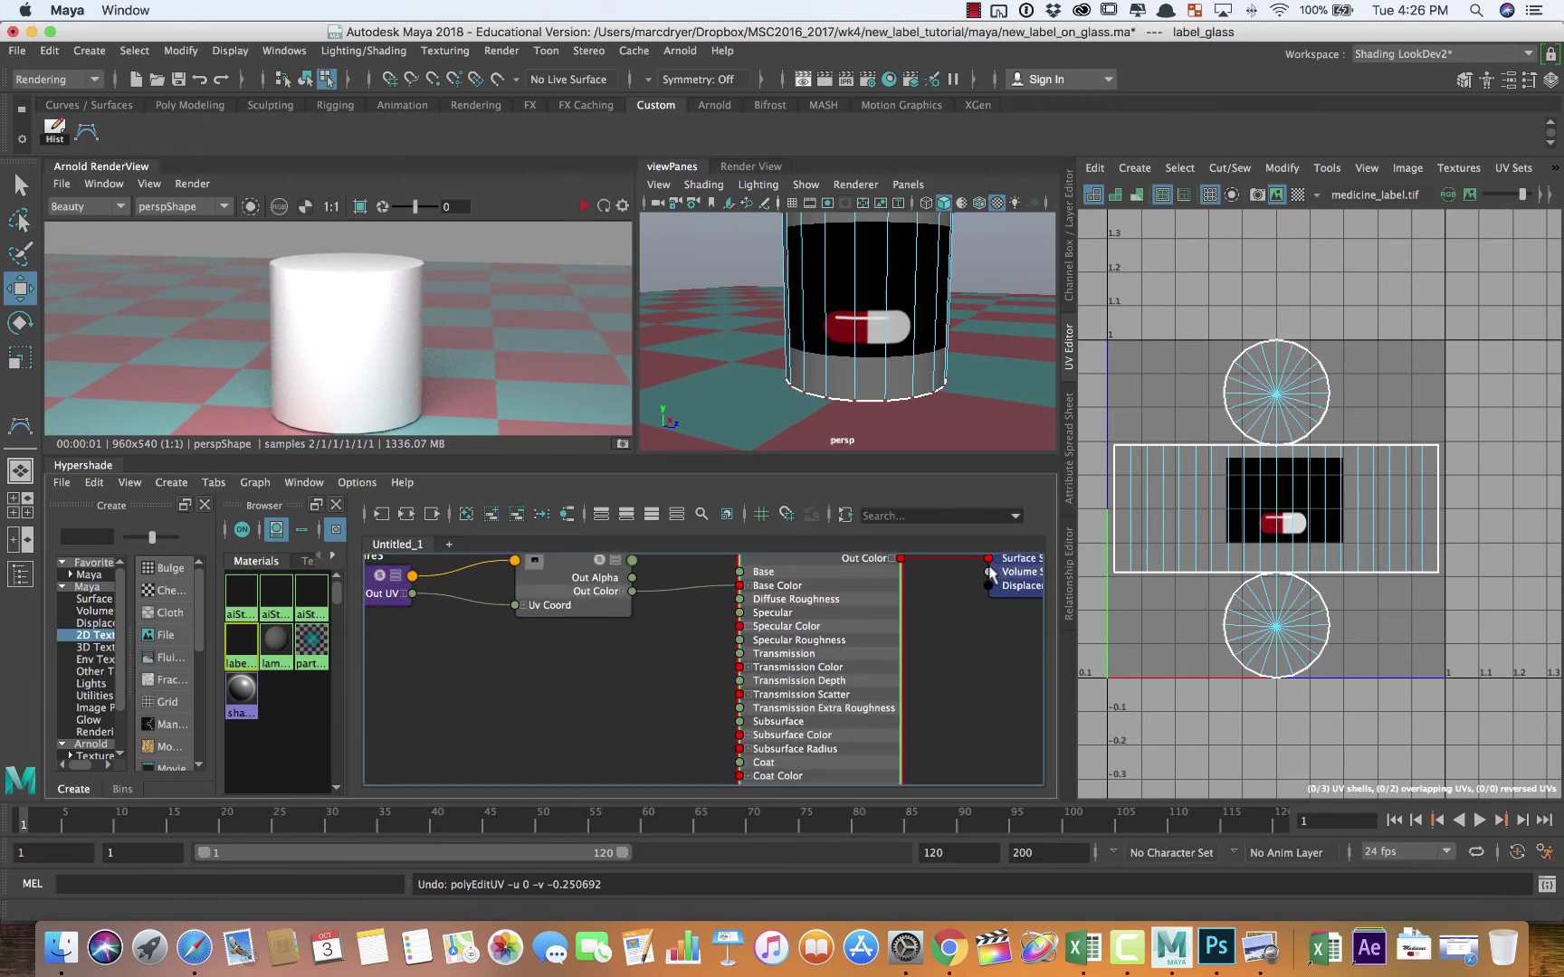
pyautogui.hotkey('ctrl', 'a')
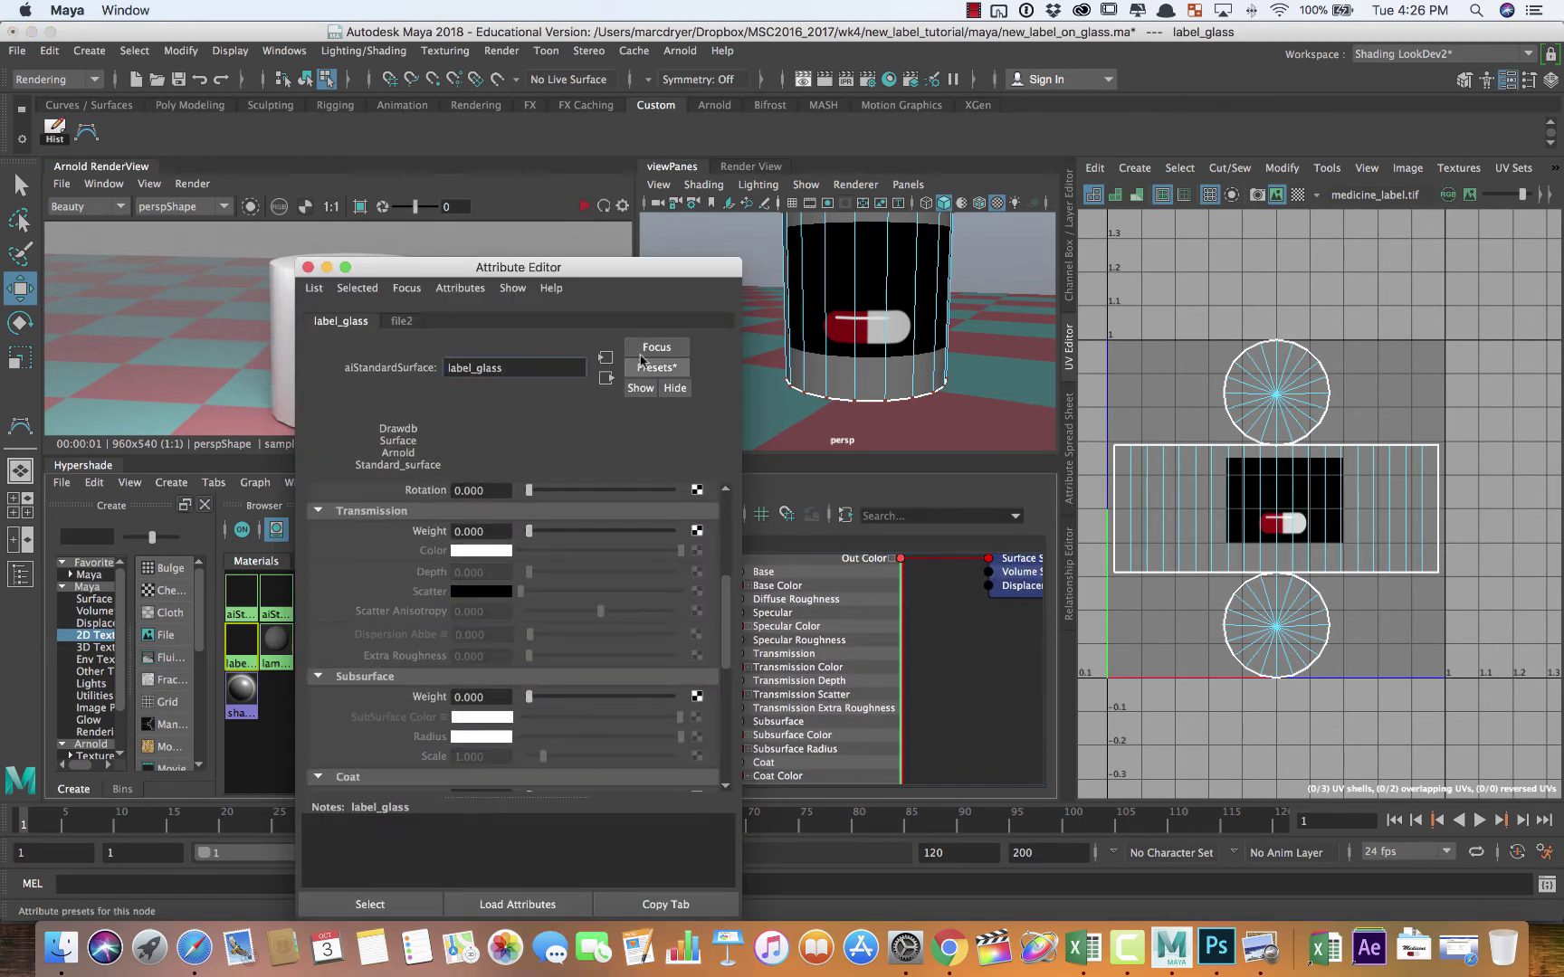
pyautogui.moveTo(549, 270); pyautogui.dragTo(1074, 342)
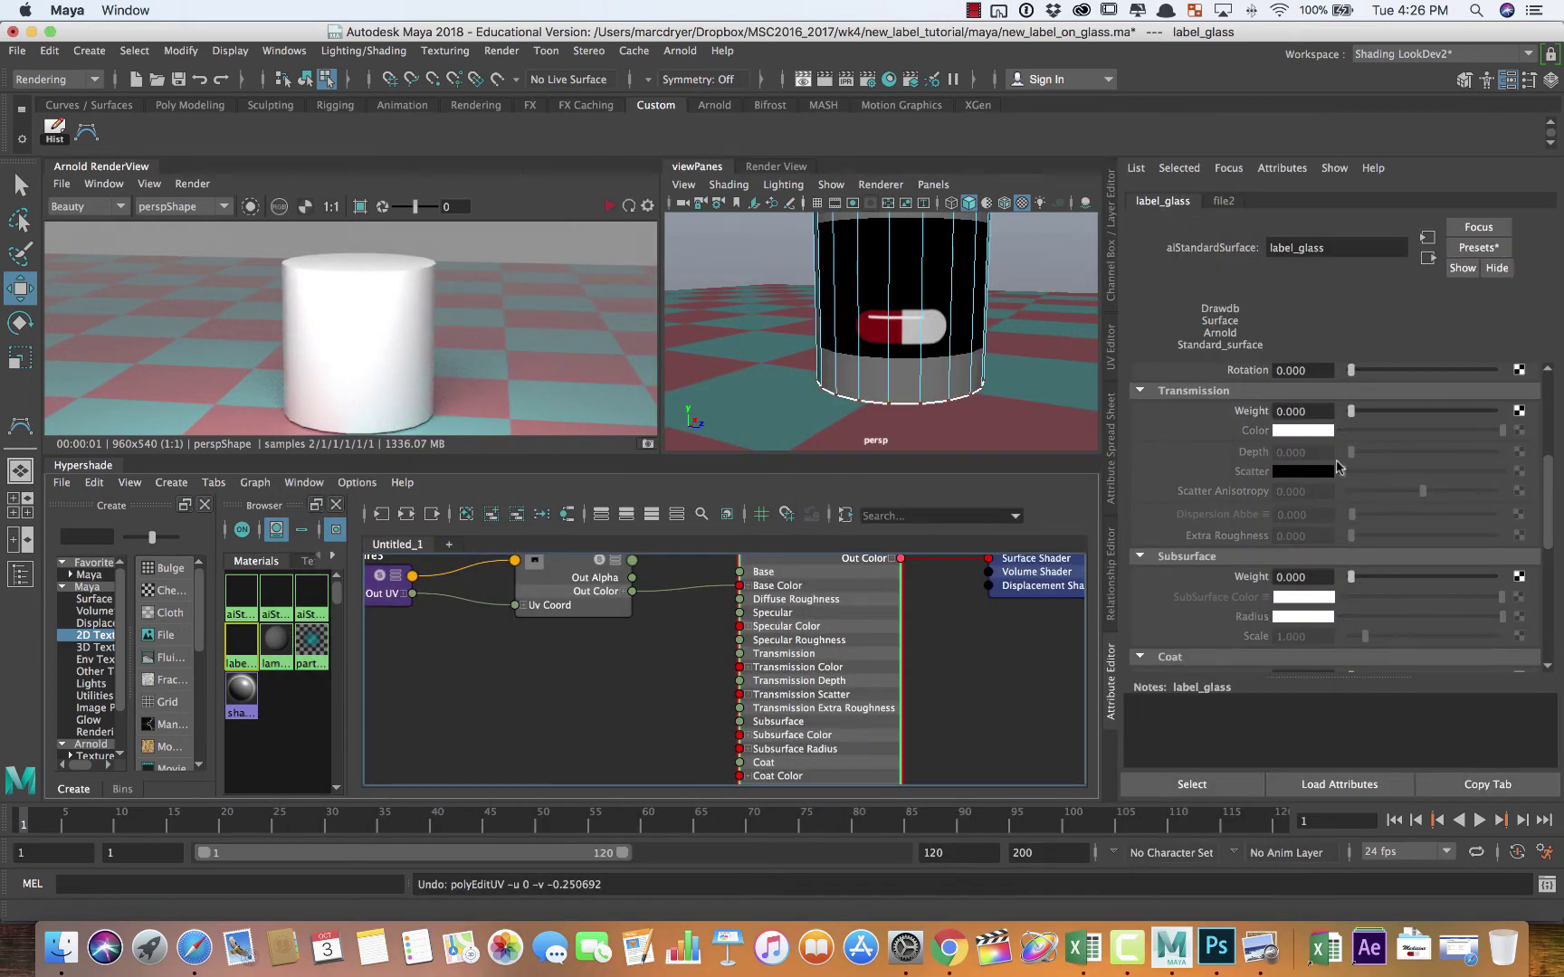
pyautogui.scroll(4, 1226, 434)
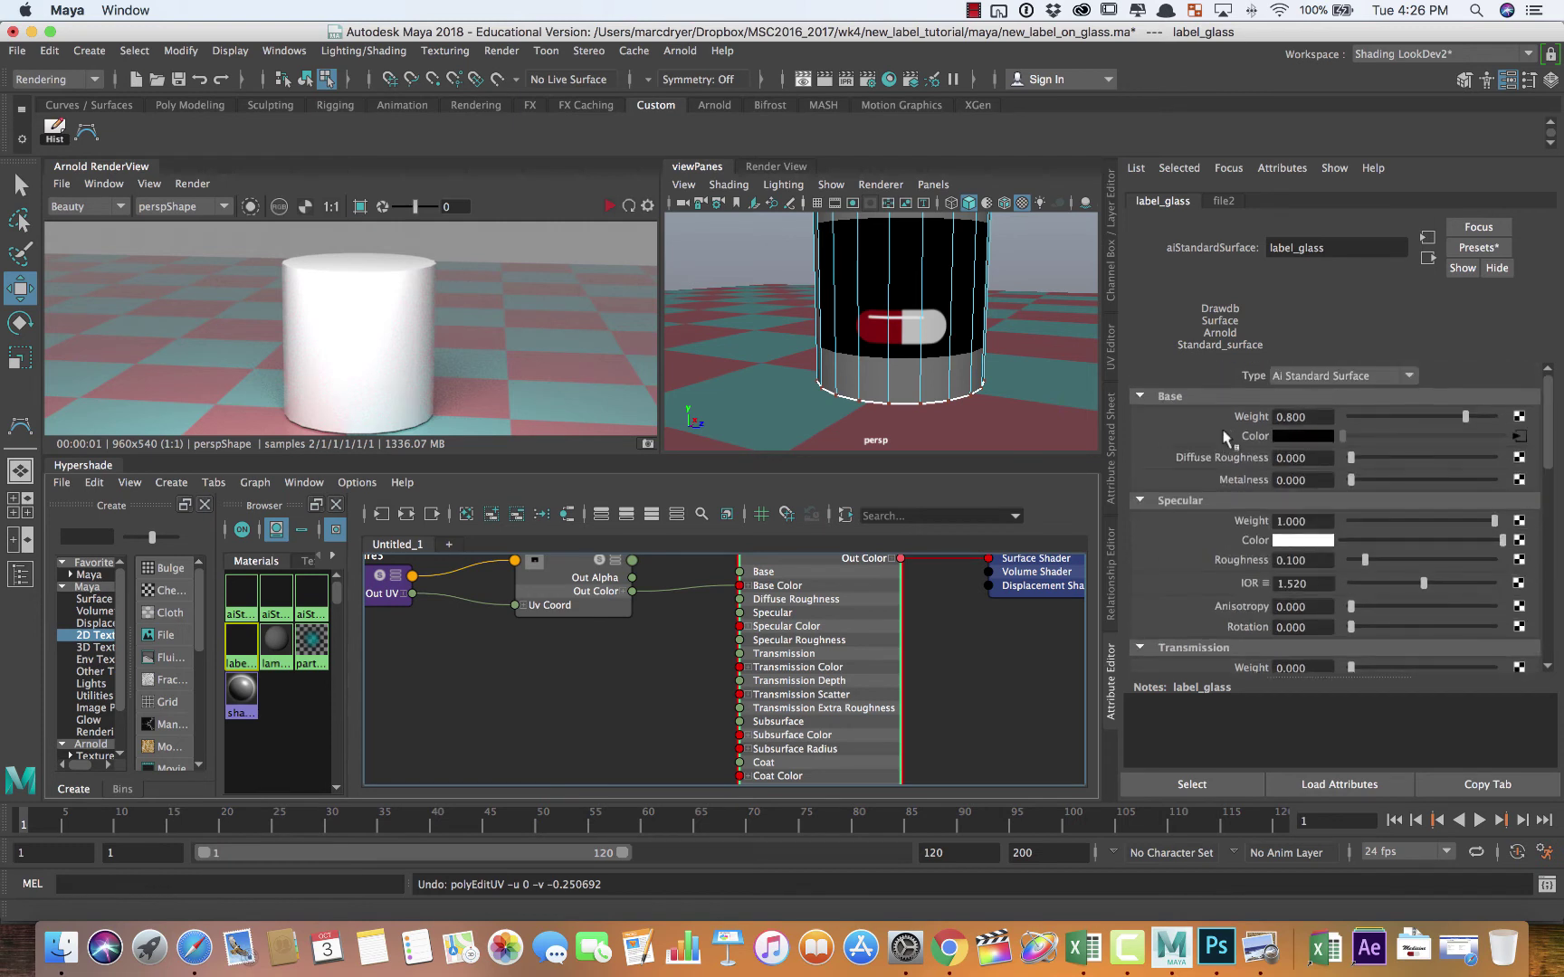
pyautogui.scroll(-2, 1221, 471)
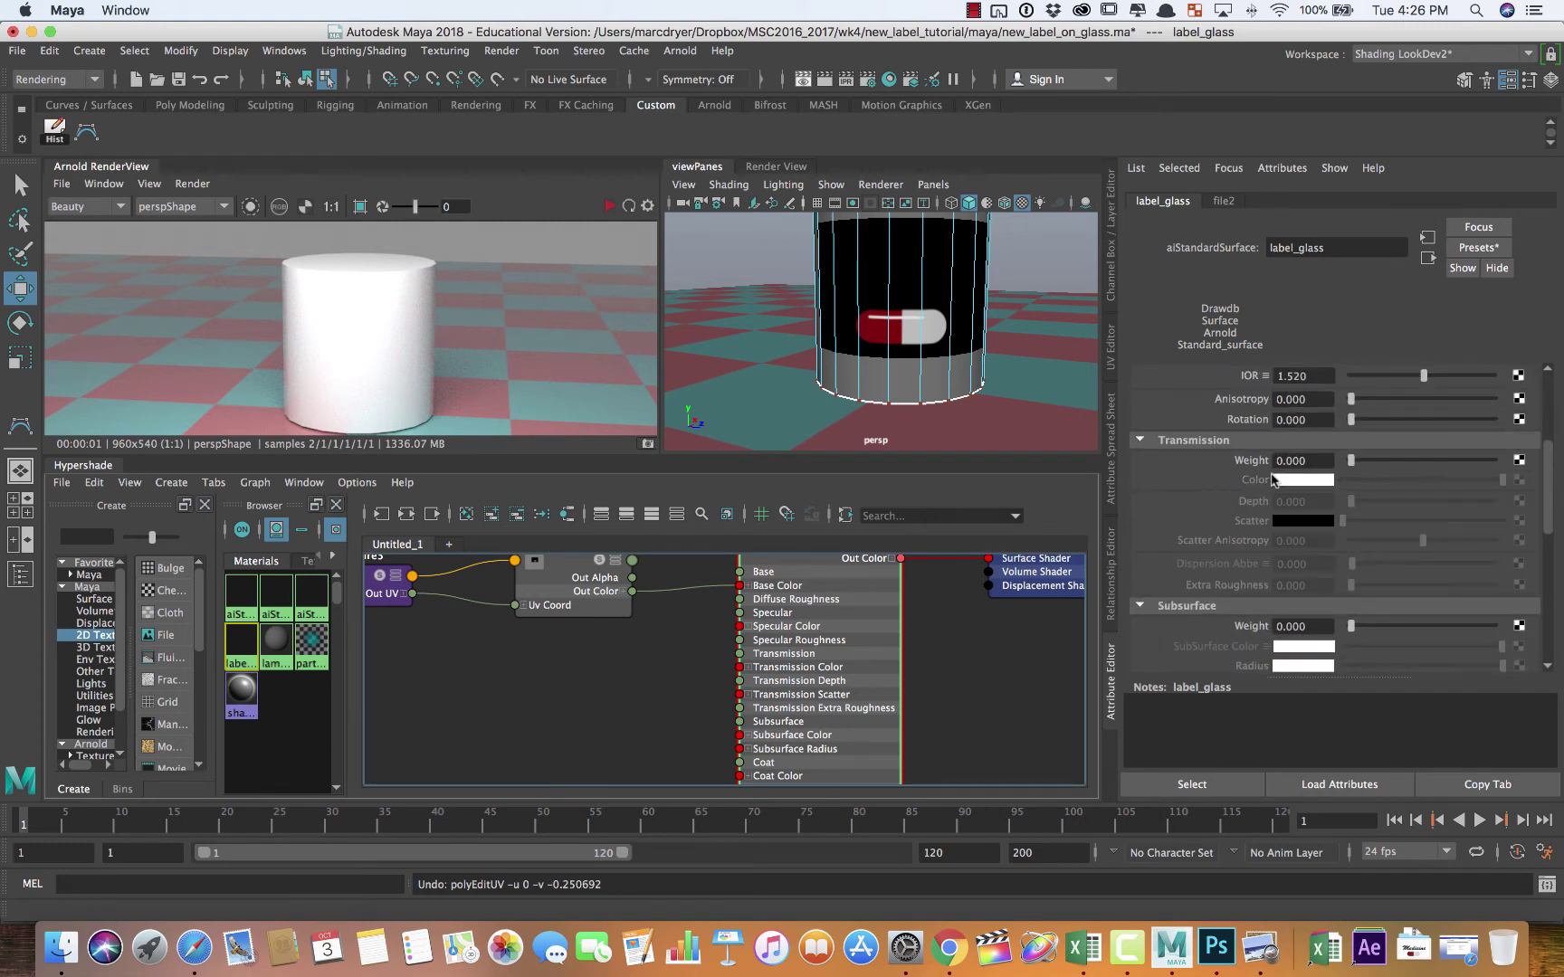
pyautogui.moveTo(1351, 460)
pyautogui.mouseDown()
pyautogui.moveTo(1478, 466)
pyautogui.moveTo(1352, 460)
pyautogui.mouseUp()
# Step: Delete the cylinder's history, turn off Opaque in its Arnold shape attributes, and return to the label_glass attributes
pyautogui.moveTo(936, 370); pyautogui.dragTo(1002, 336, button='right')
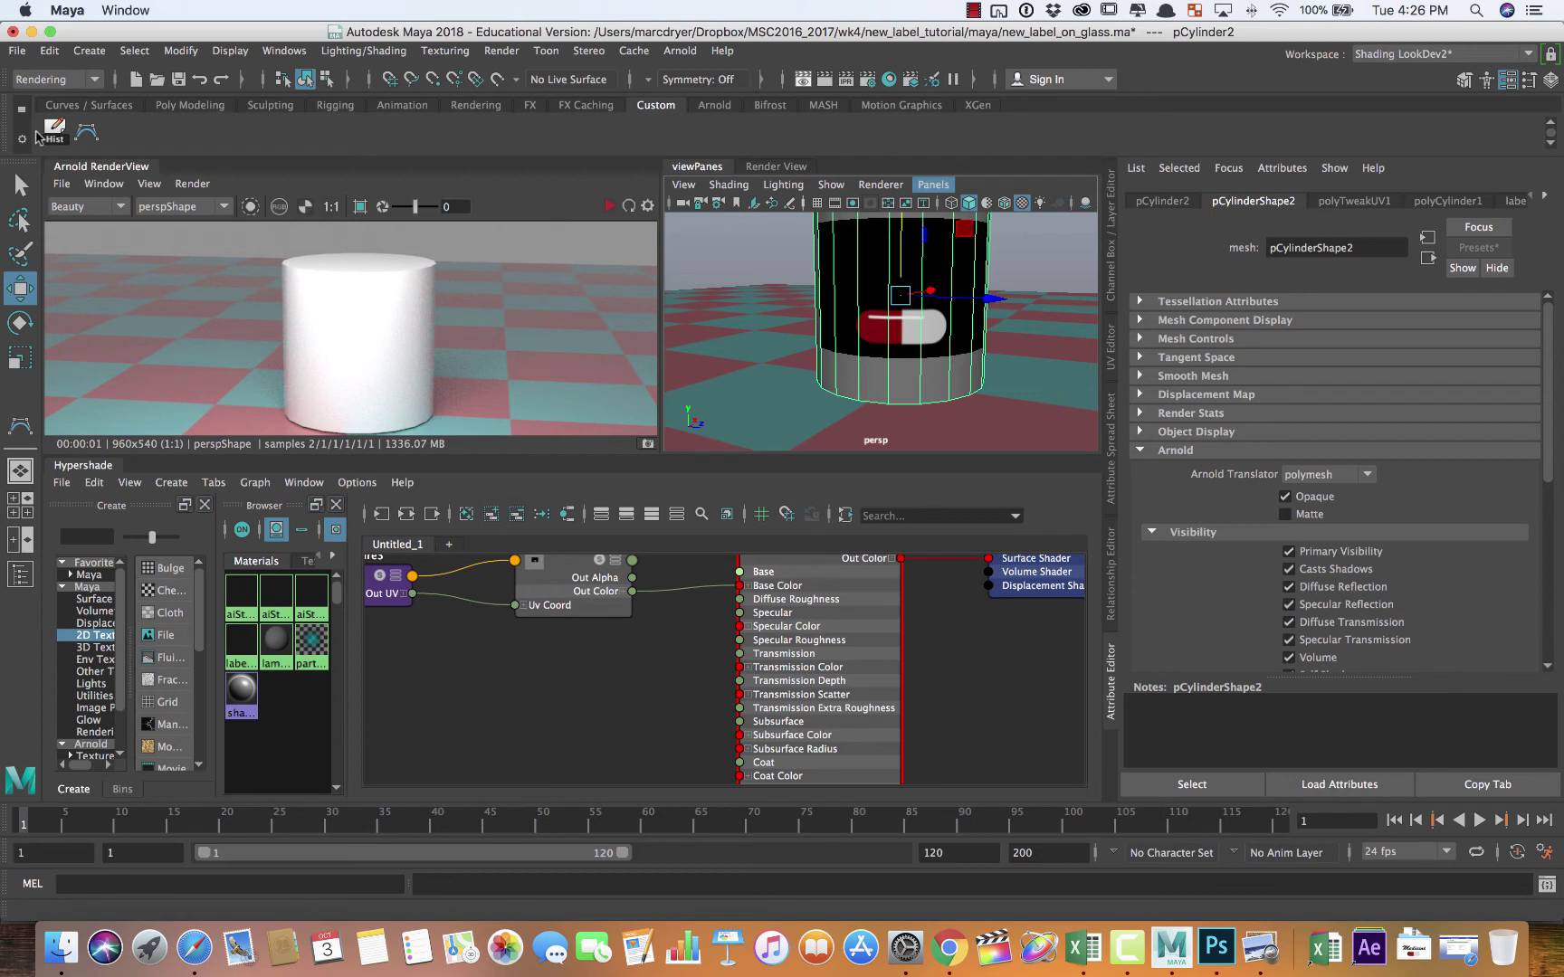
pyautogui.click(55, 132)
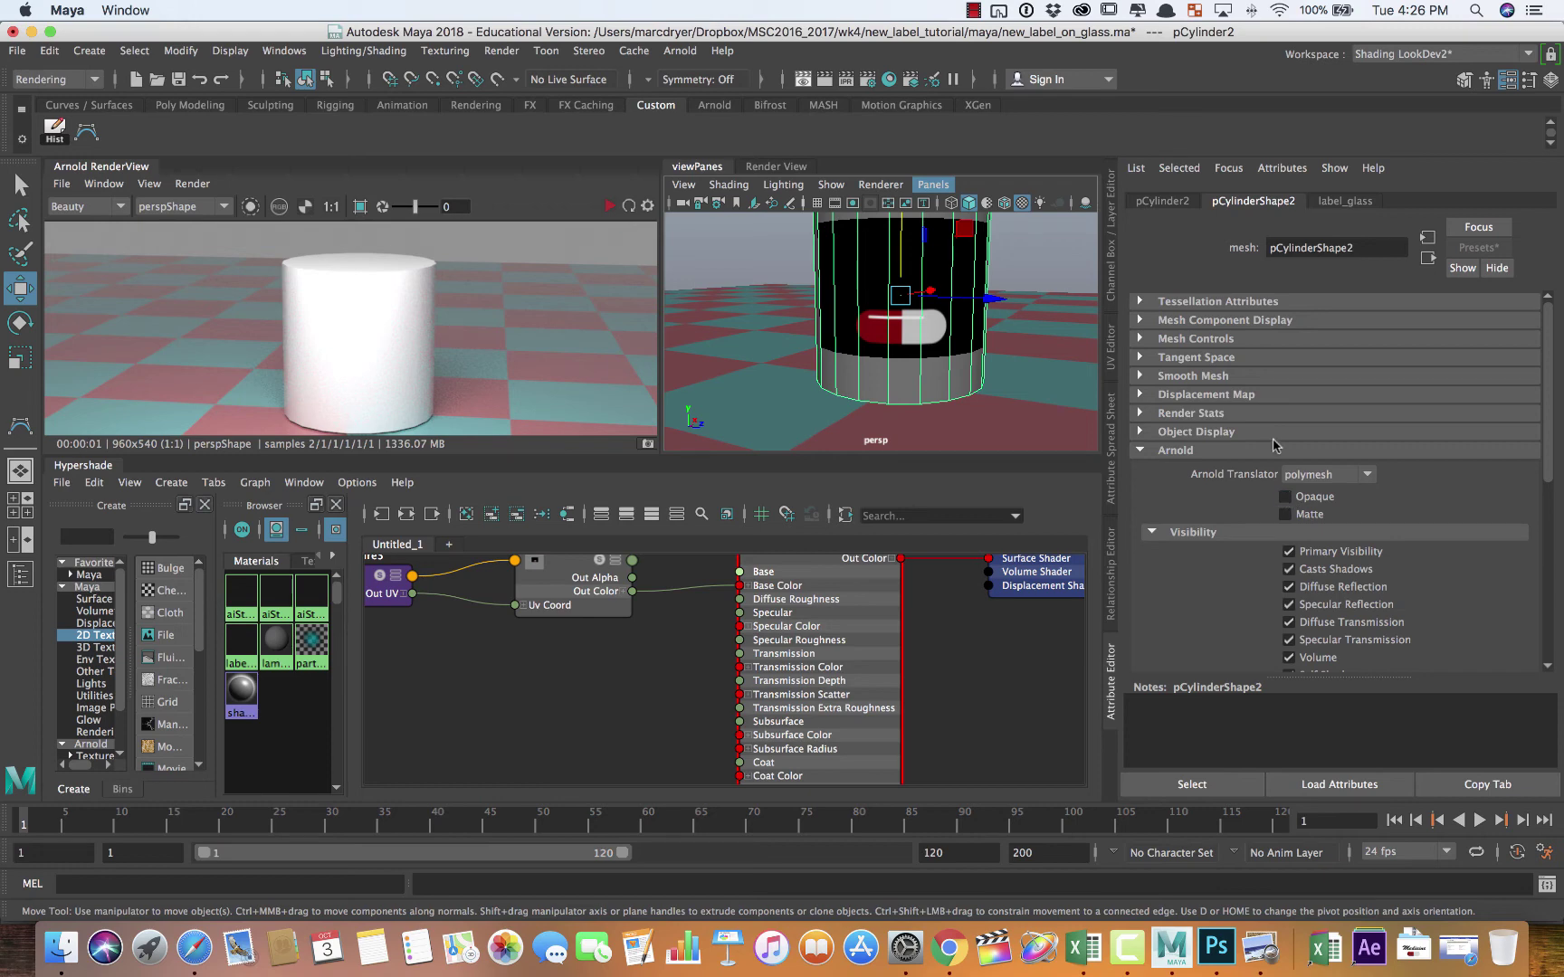
pyautogui.click(1365, 200)
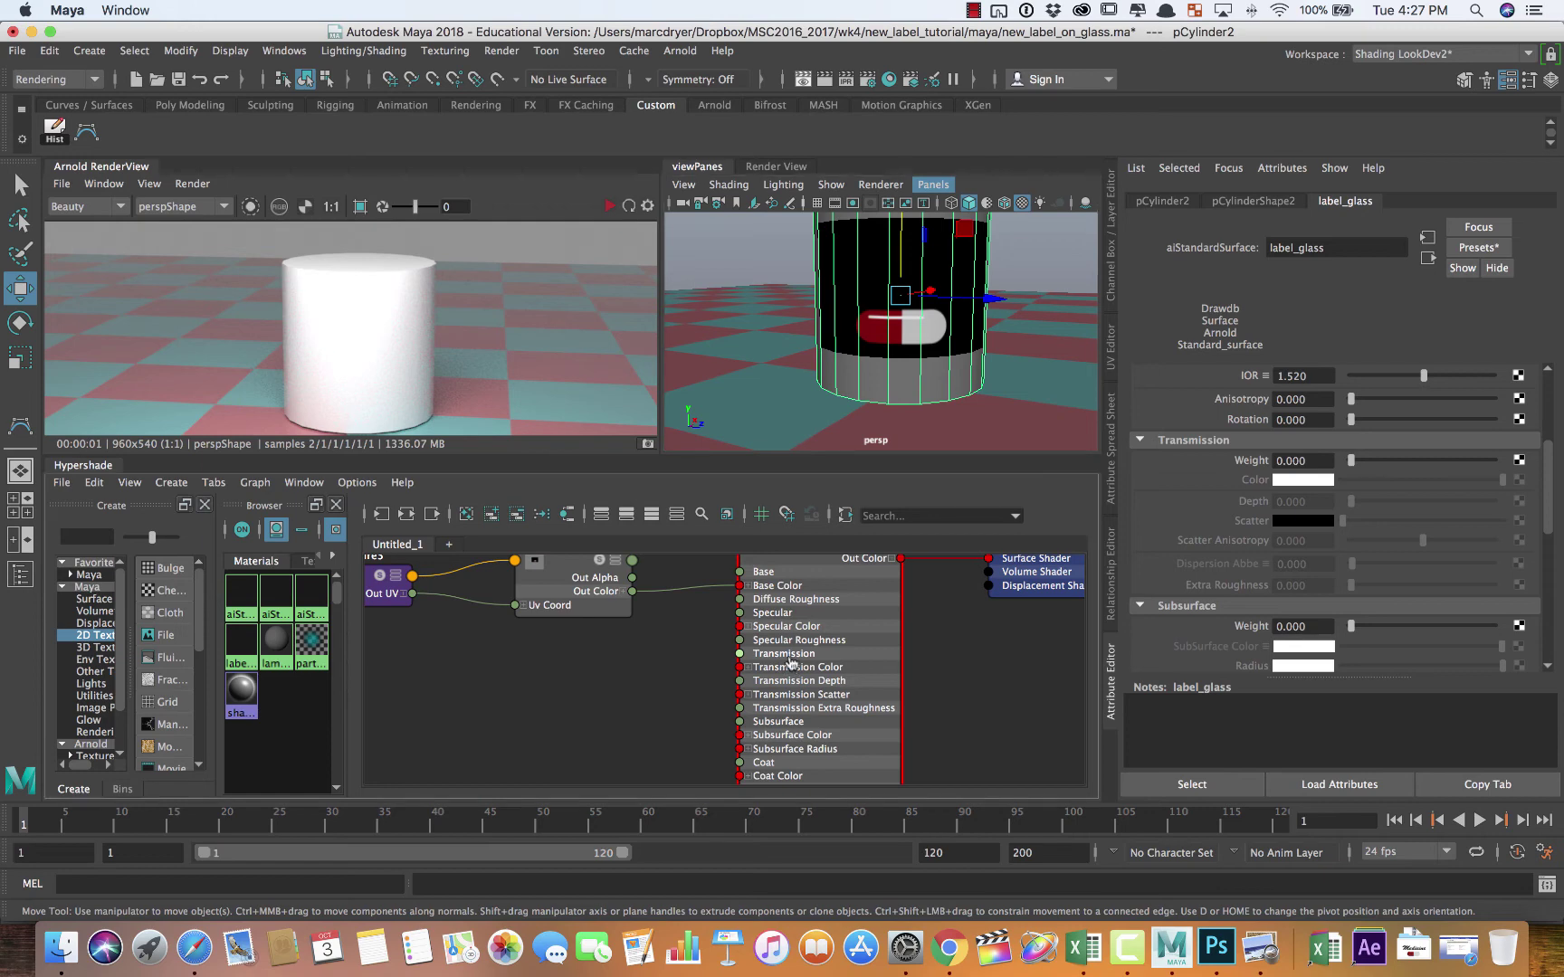
# Step: Switch to Photoshop, view only the Alpha 1 channel of medicine_label.psd, and return to Maya
pyautogui.press('super+Tab')
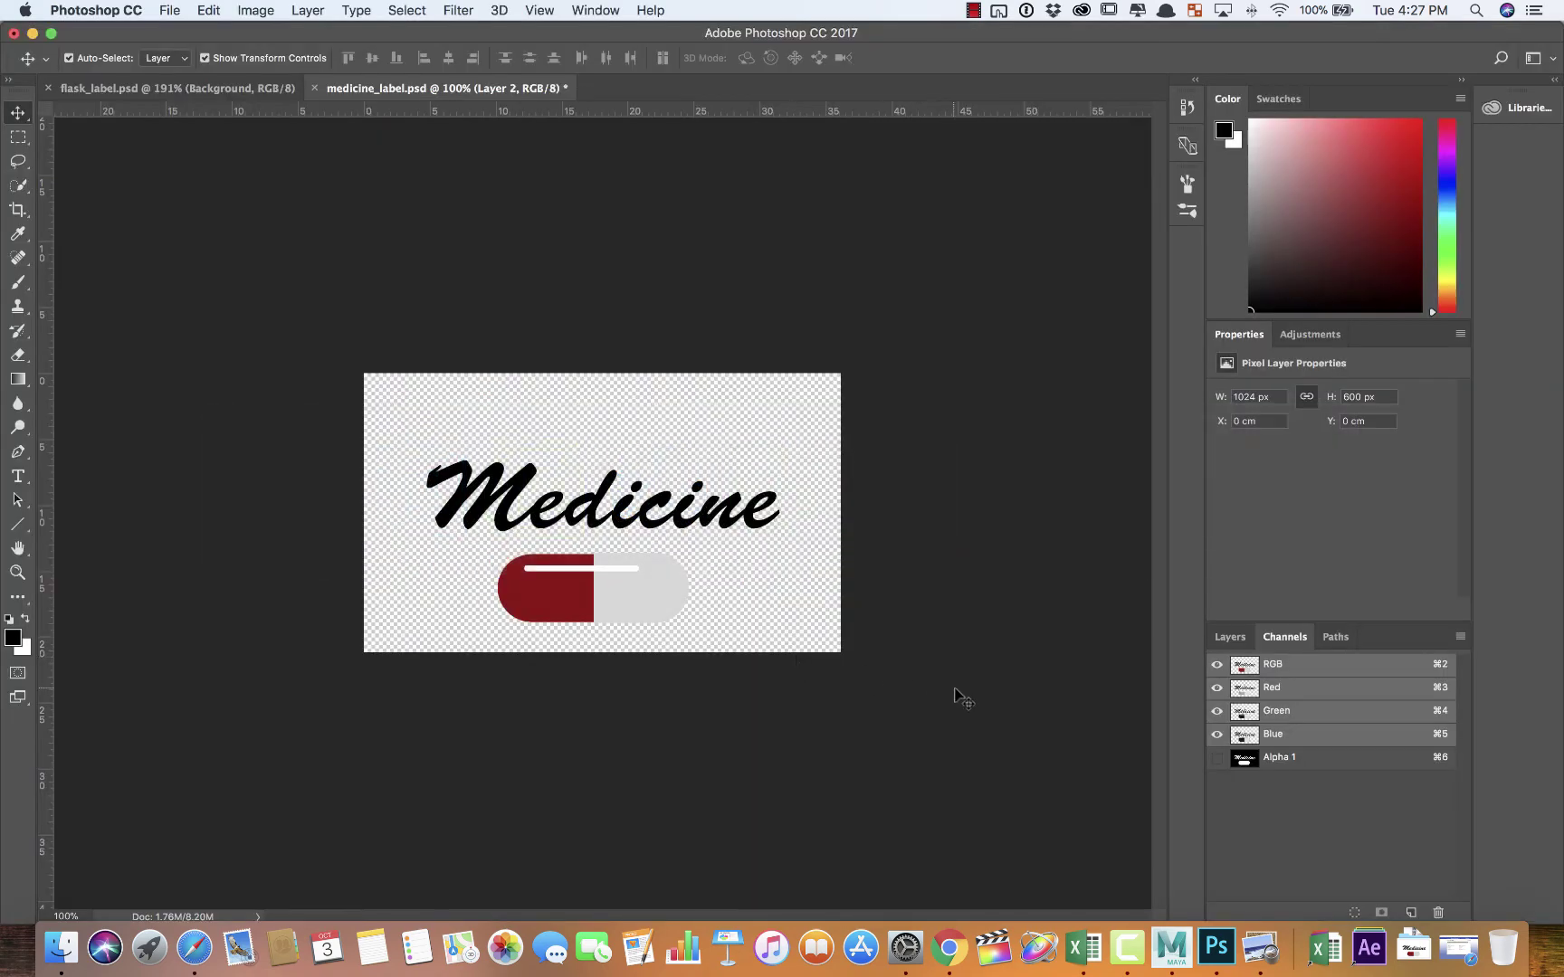
pyautogui.click(1217, 759)
pyautogui.click(1216, 664)
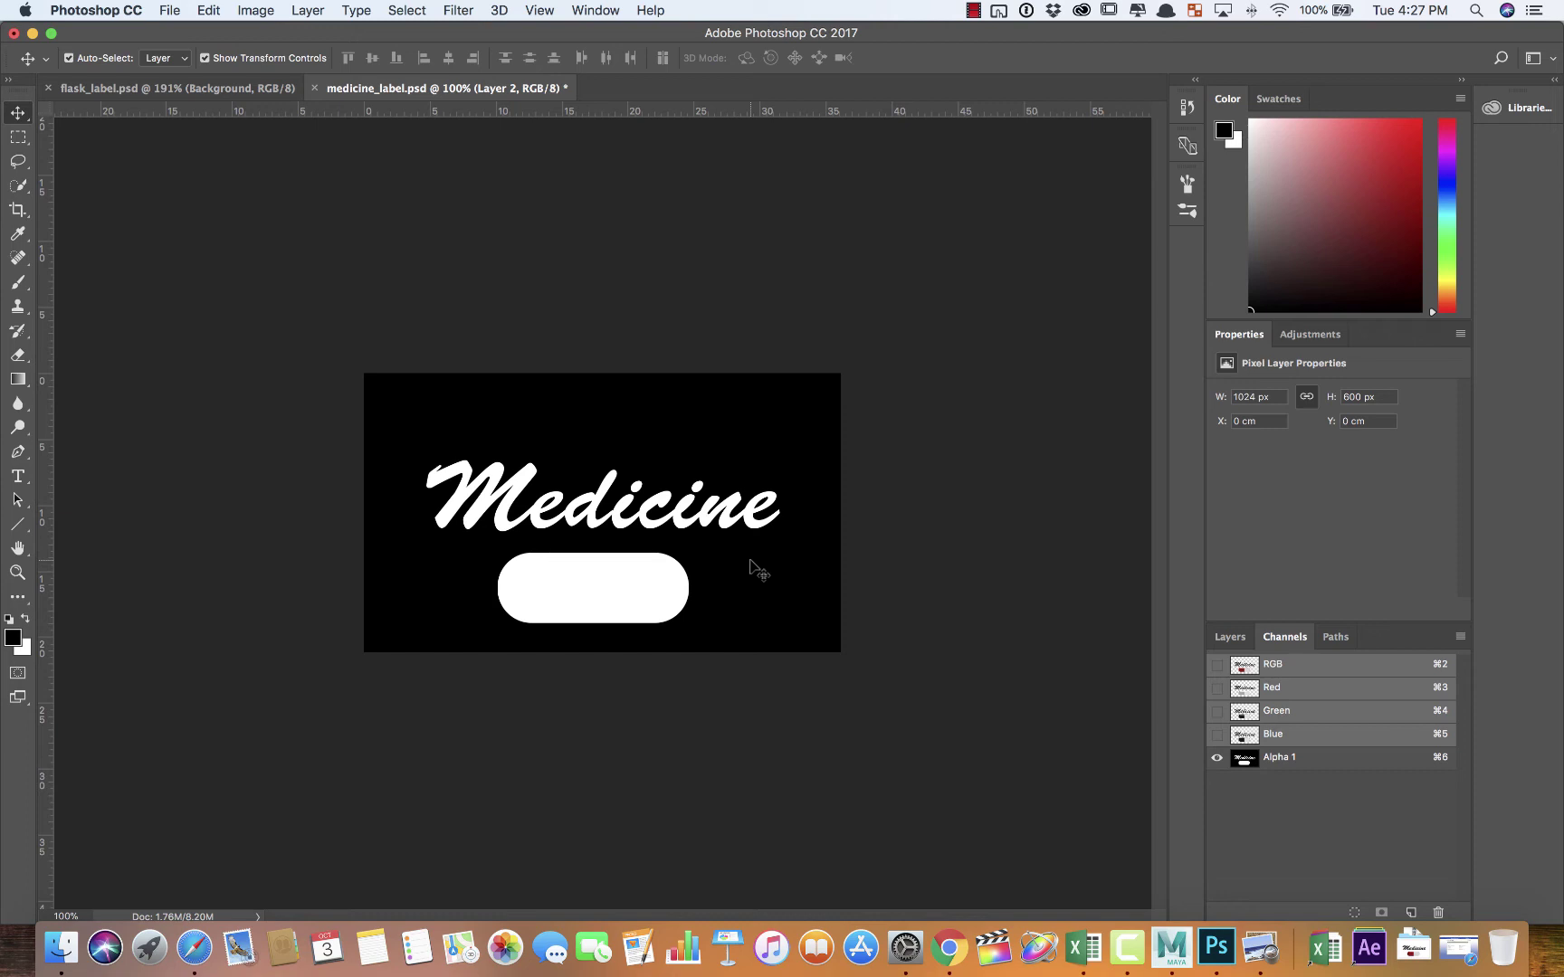
pyautogui.press('super+Tab')
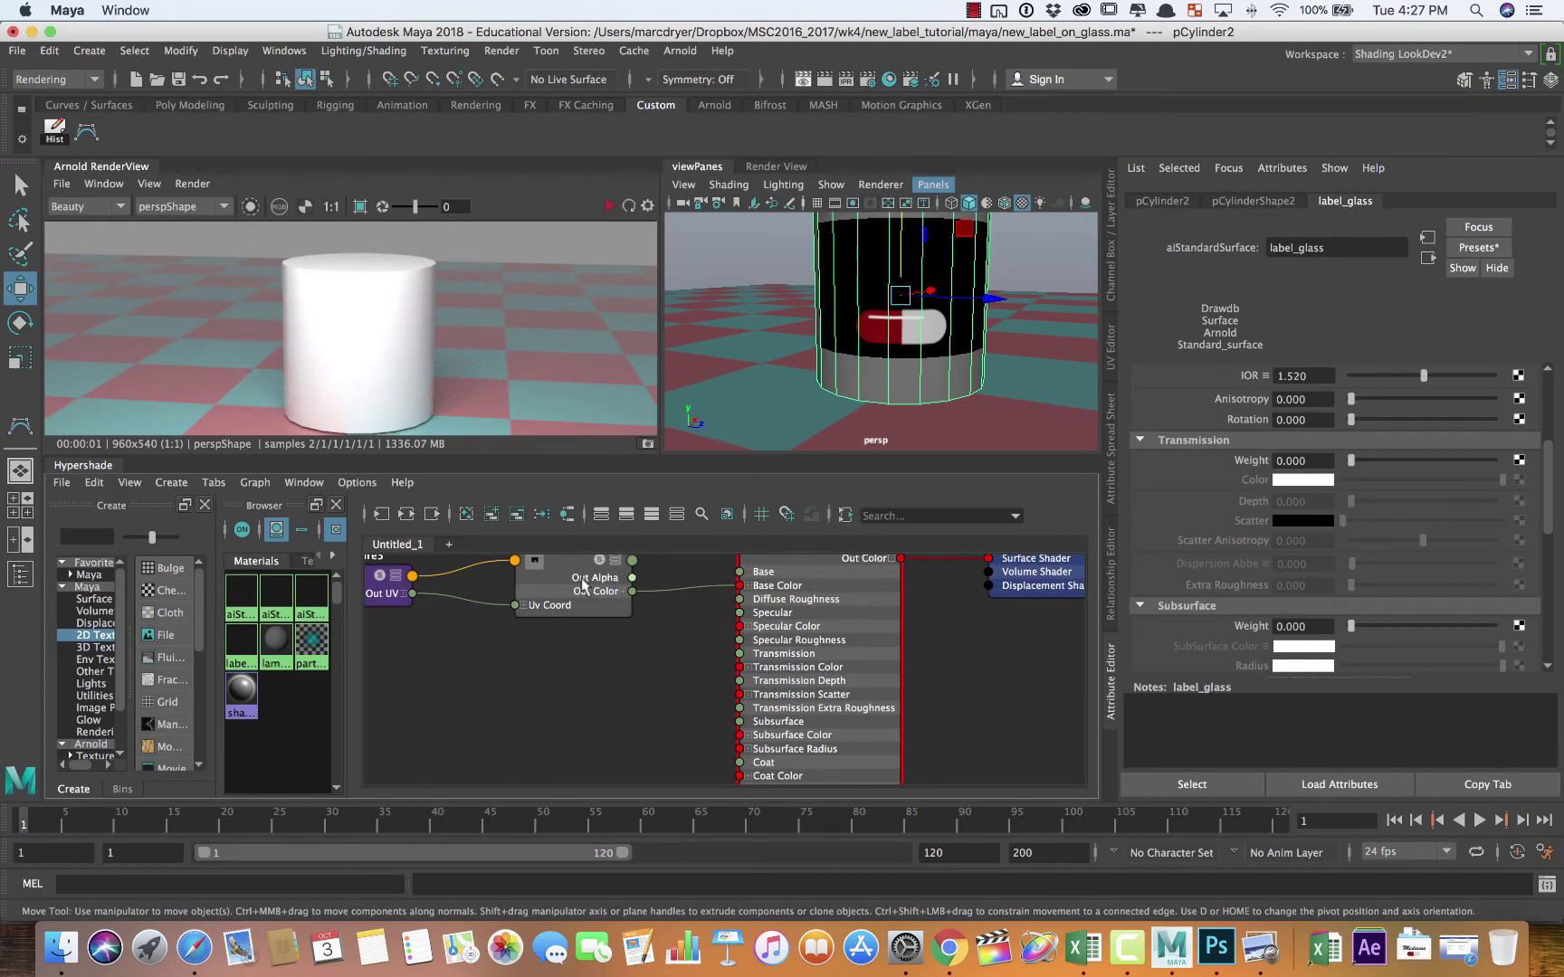
# Step: Connect file2's Out Alpha to the Transmission input of label_glass in the Hypershade graph
pyautogui.scroll(3, 581, 664)
pyautogui.keyDown('alt'); pyautogui.moveTo(580, 664); pyautogui.dragTo(524, 749, button='middle'); pyautogui.keyUp('alt')
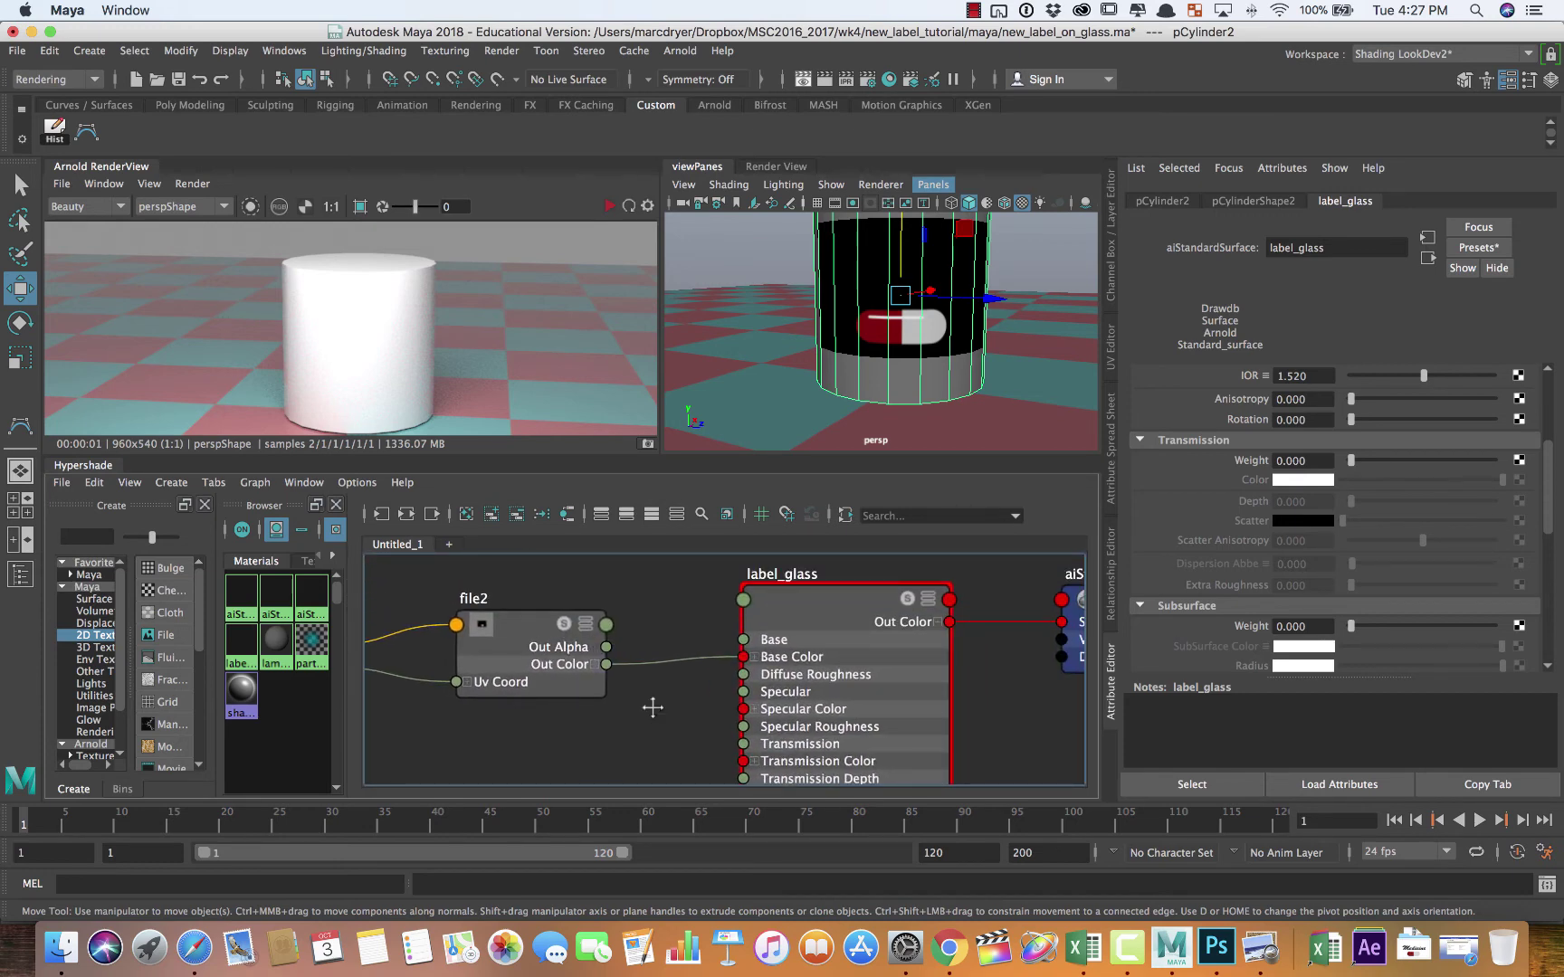
pyautogui.keyDown('alt'); pyautogui.moveTo(649, 709); pyautogui.dragTo(643, 660, button='middle'); pyautogui.keyUp('alt')
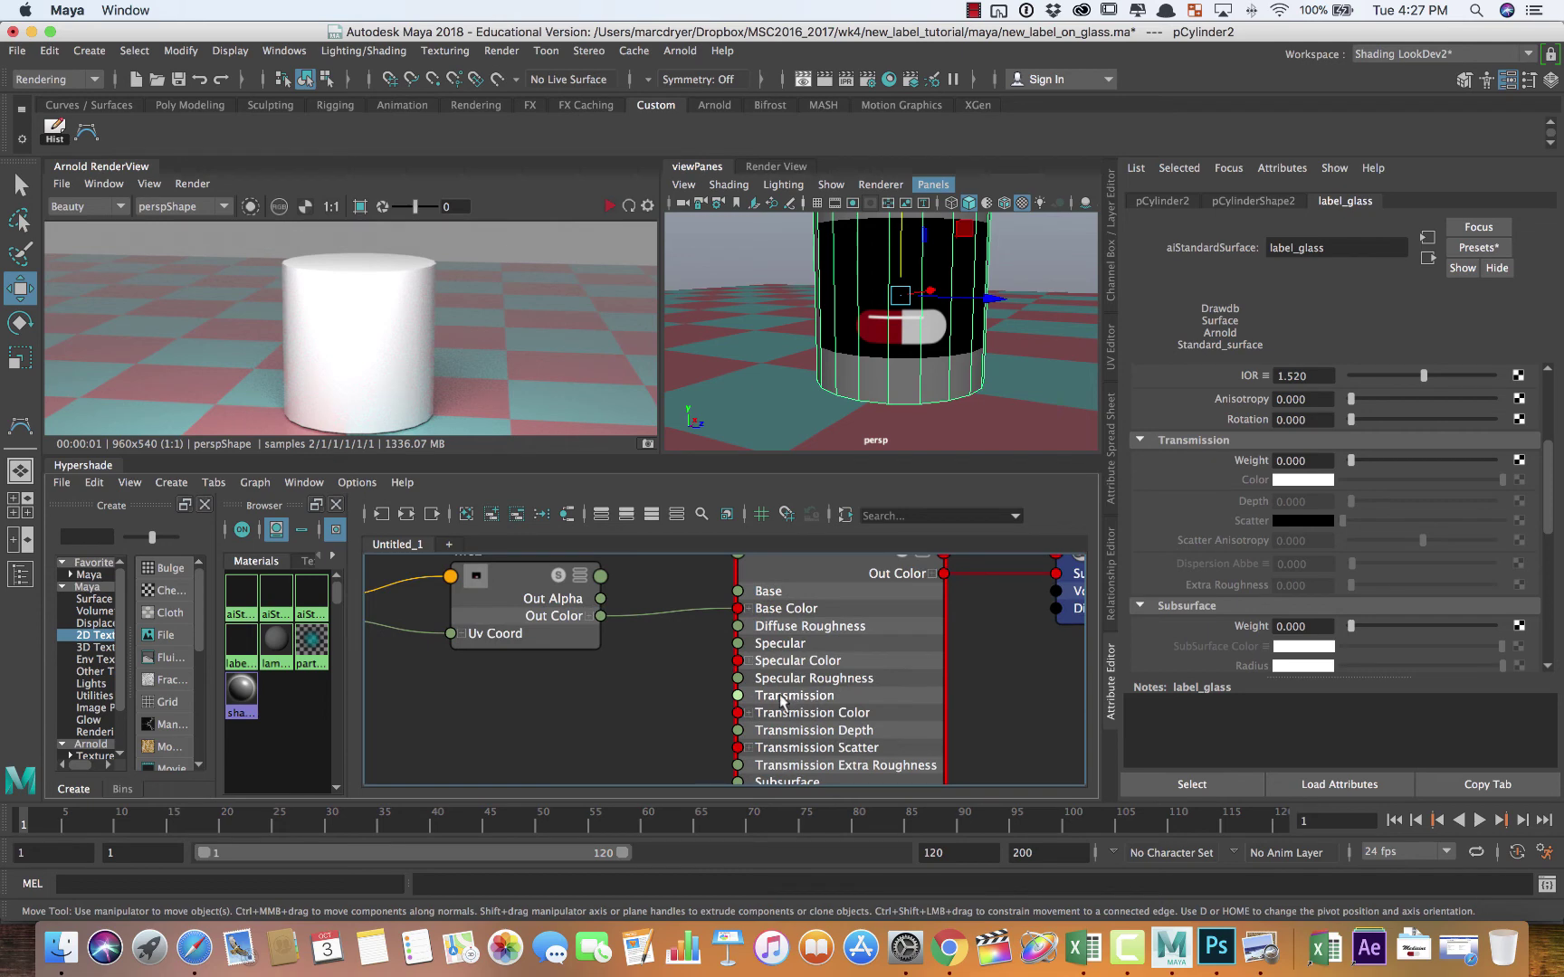
pyautogui.scroll(-3, 855, 712)
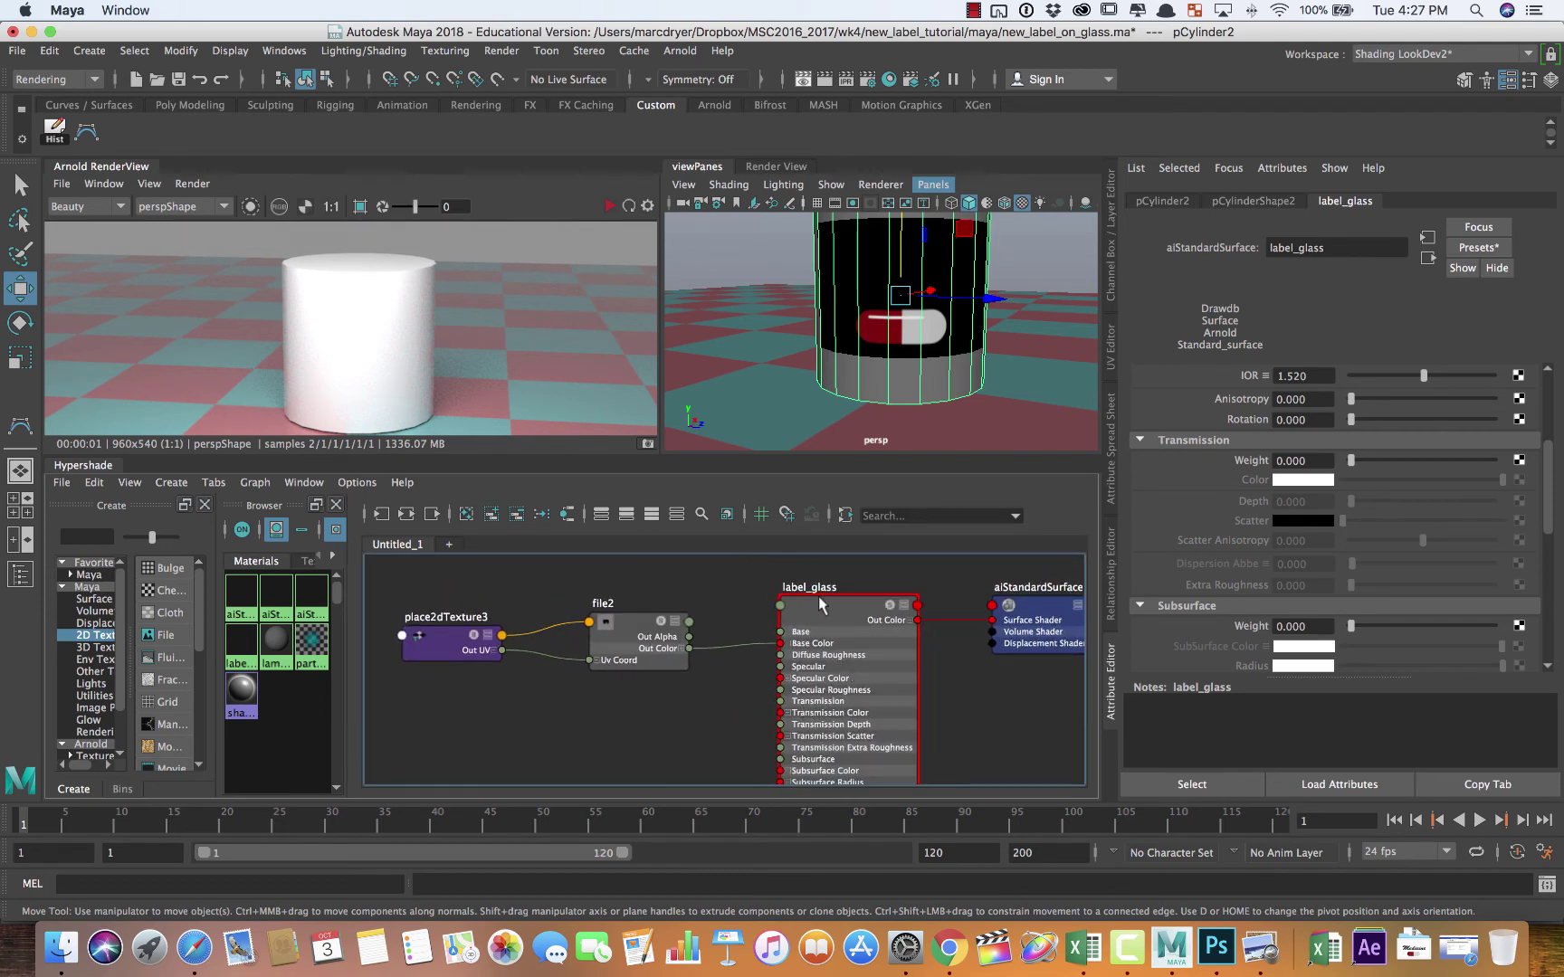
pyautogui.click(869, 619)
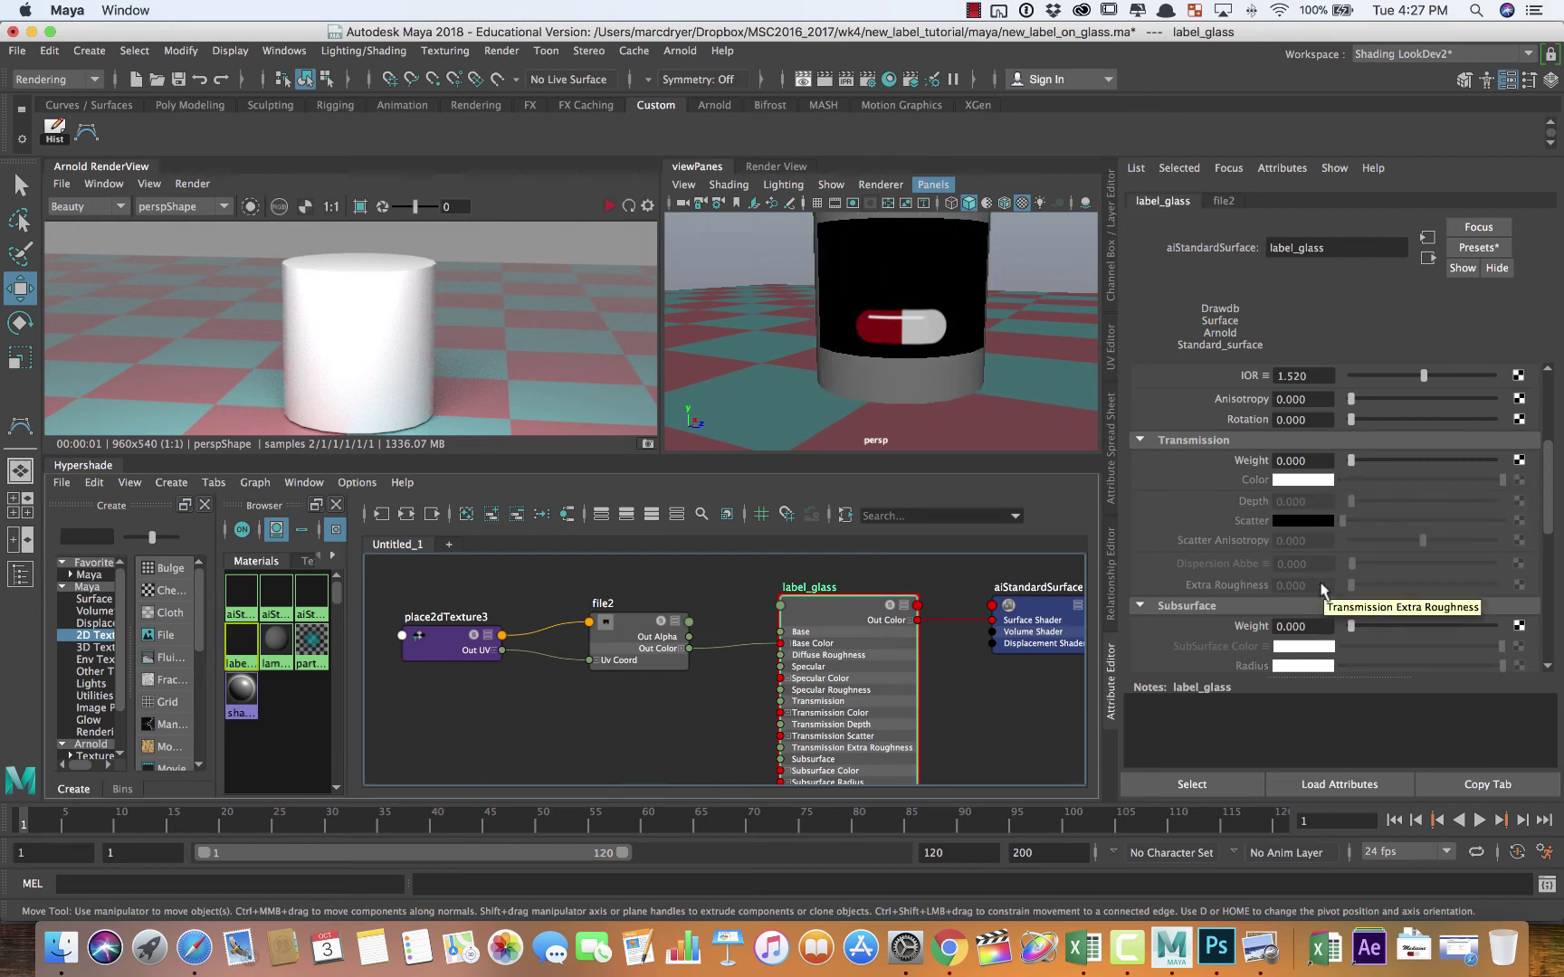
pyautogui.scroll(-2, 1323, 579)
pyautogui.scroll(2, 1267, 604)
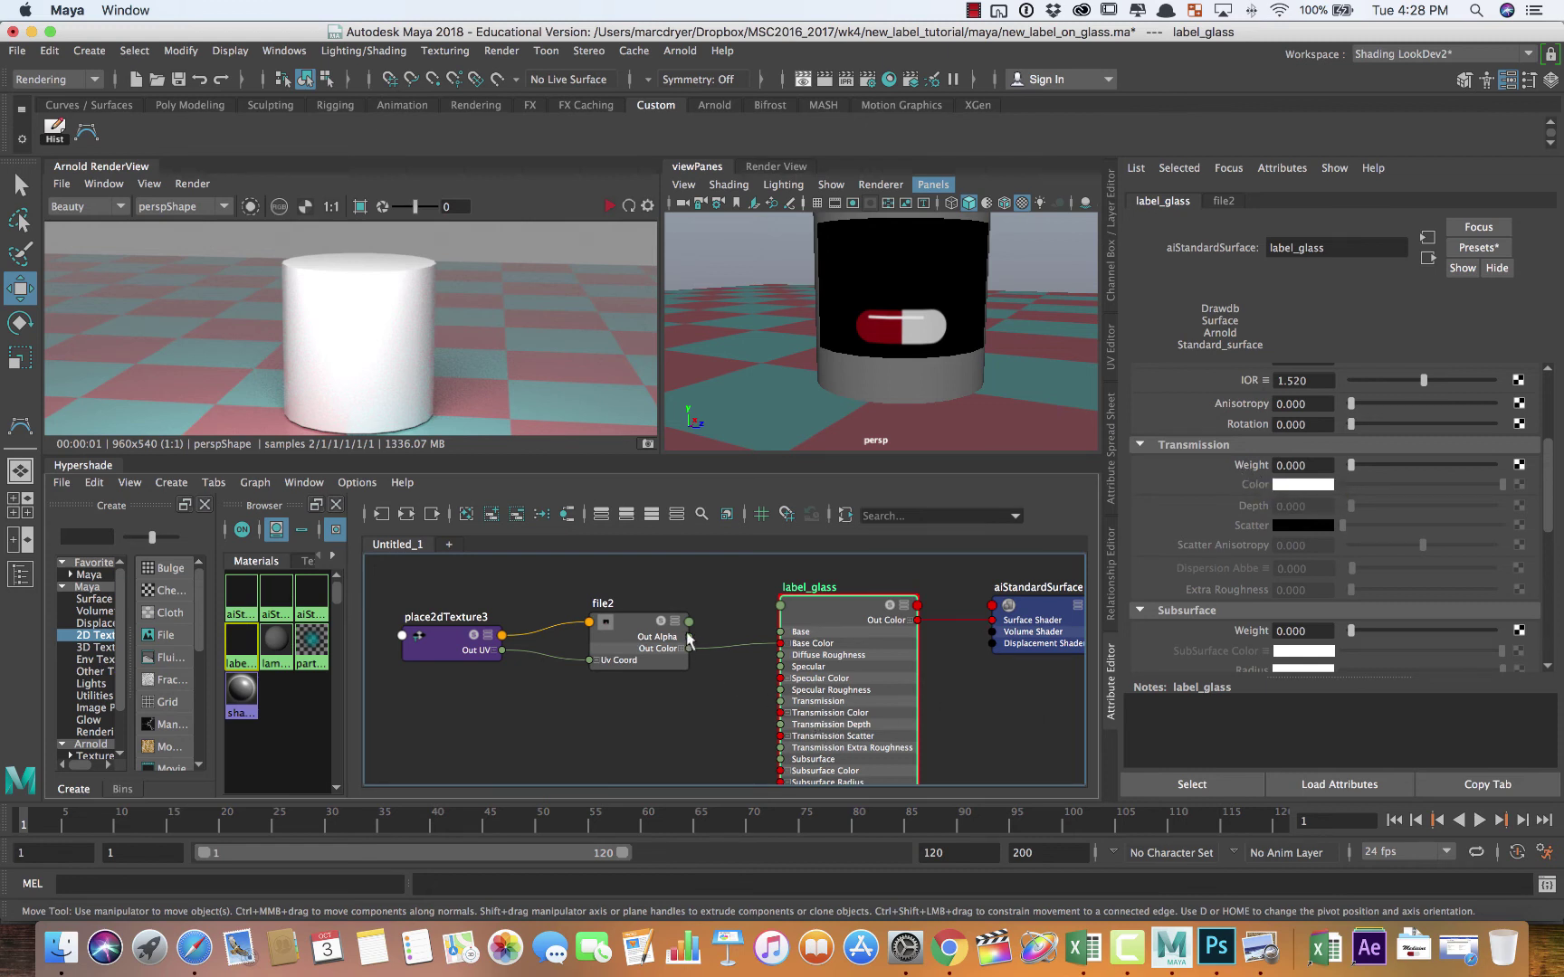
pyautogui.scroll(2, 660, 637)
pyautogui.keyDown('alt'); pyautogui.moveTo(749, 649); pyautogui.dragTo(683, 599, button='middle'); pyautogui.keyUp('alt')
pyautogui.moveTo(665, 603); pyautogui.dragTo(749, 677)
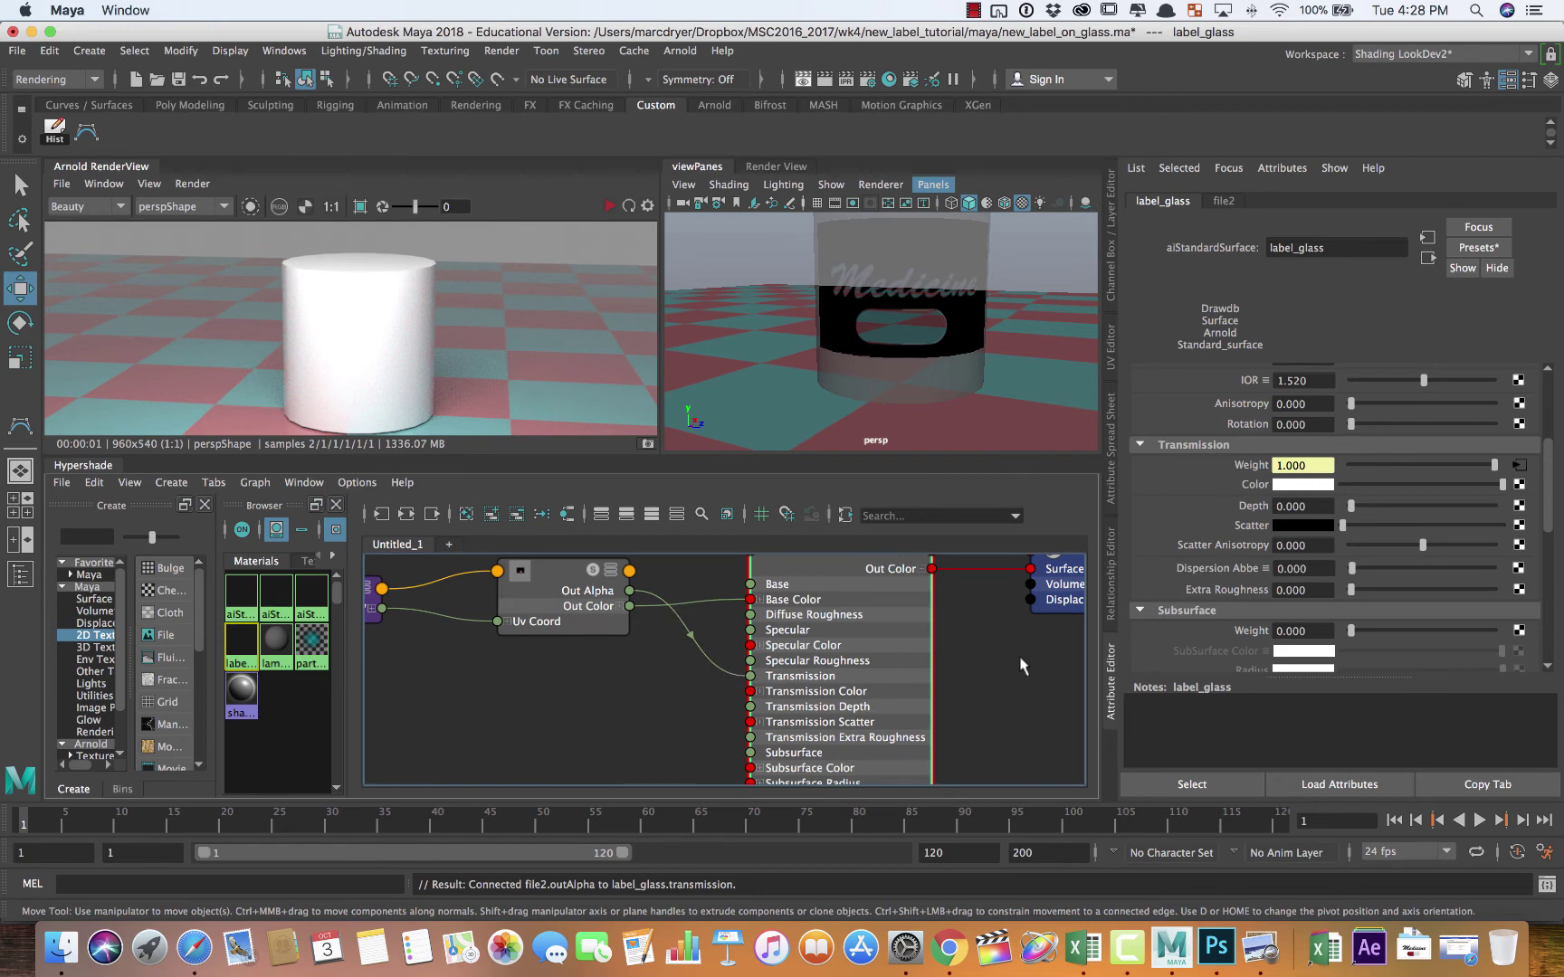
# Step: Start the Arnold render of the cylinder and compare it with the label's alpha channel in Photoshop
pyautogui.click(609, 207)
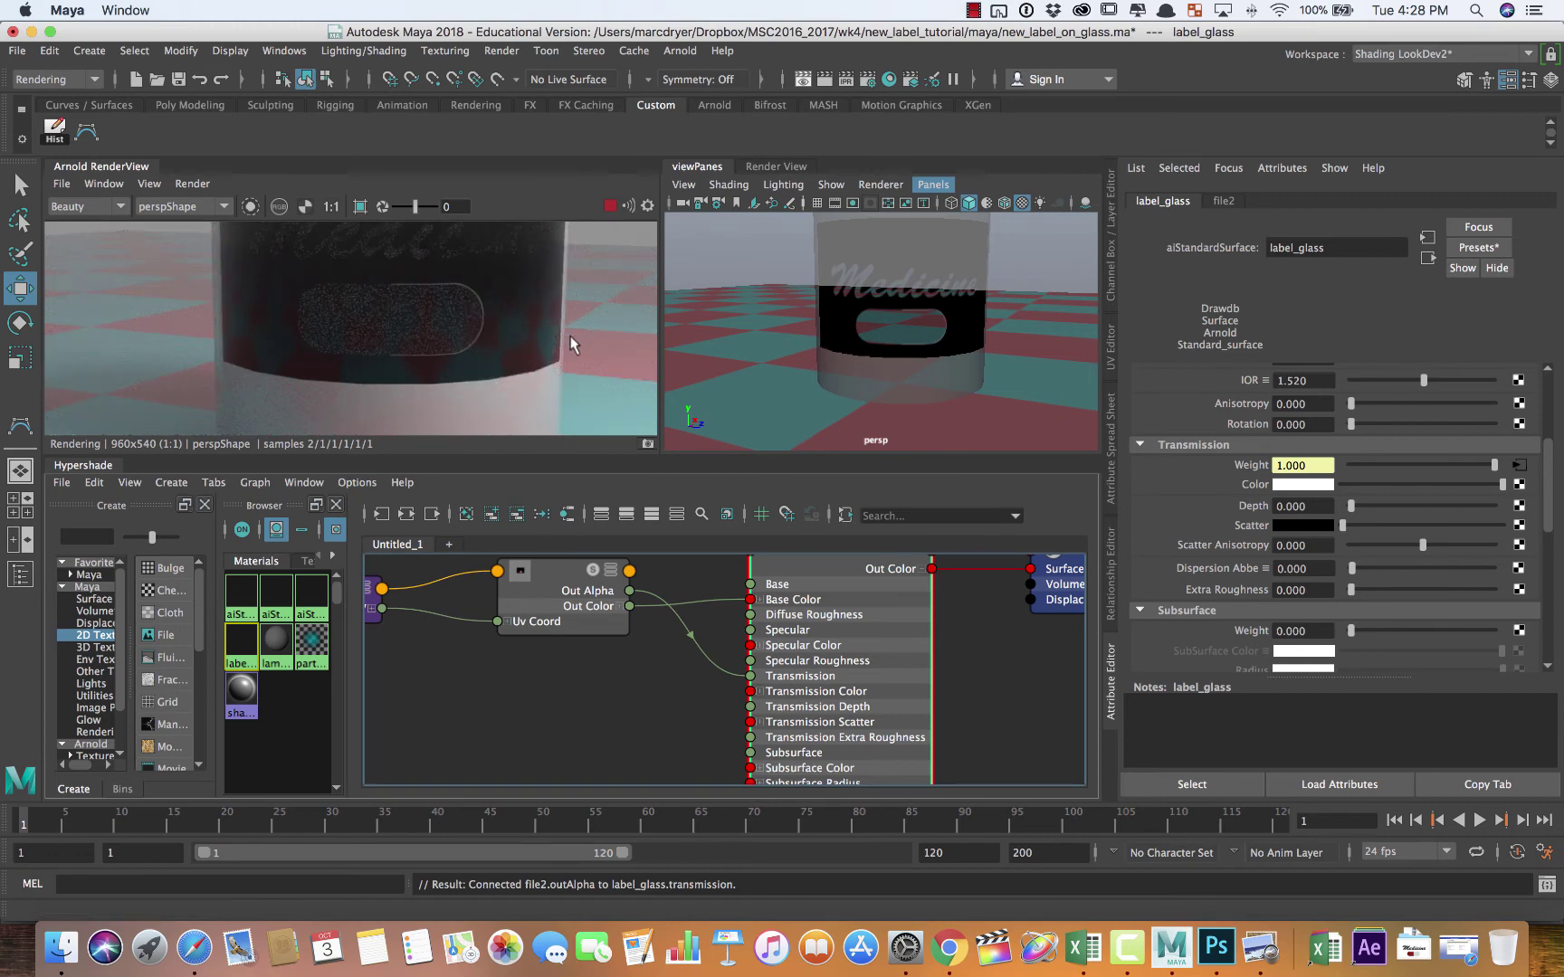
pyautogui.scroll(-3, 665, 665)
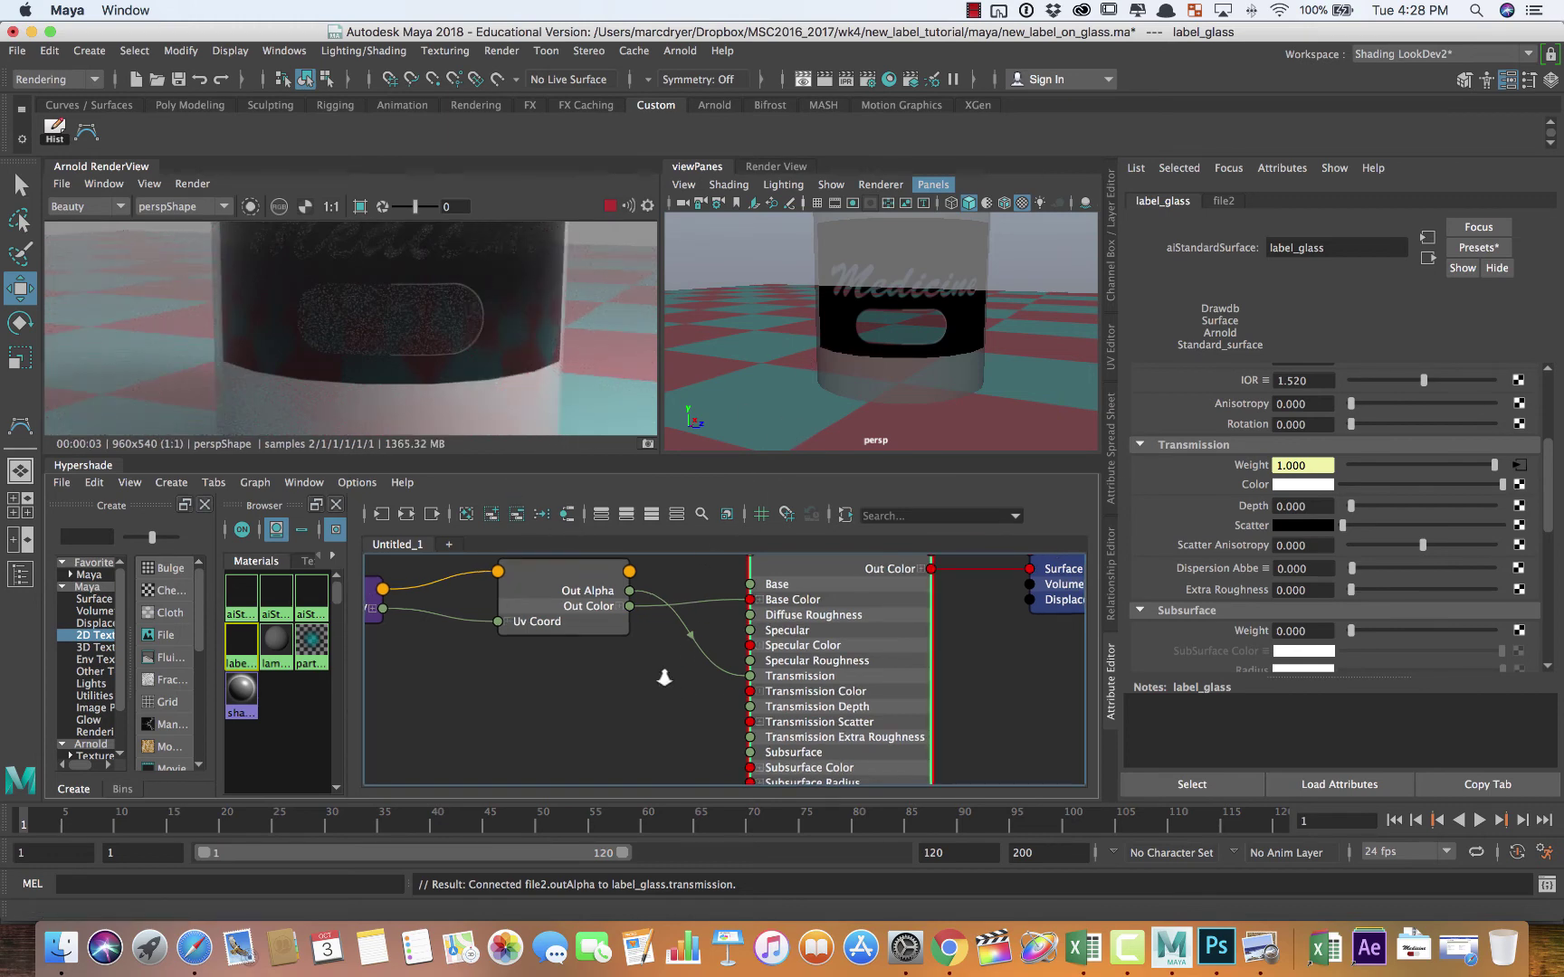
pyautogui.moveTo(580, 626); pyautogui.dragTo(553, 606)
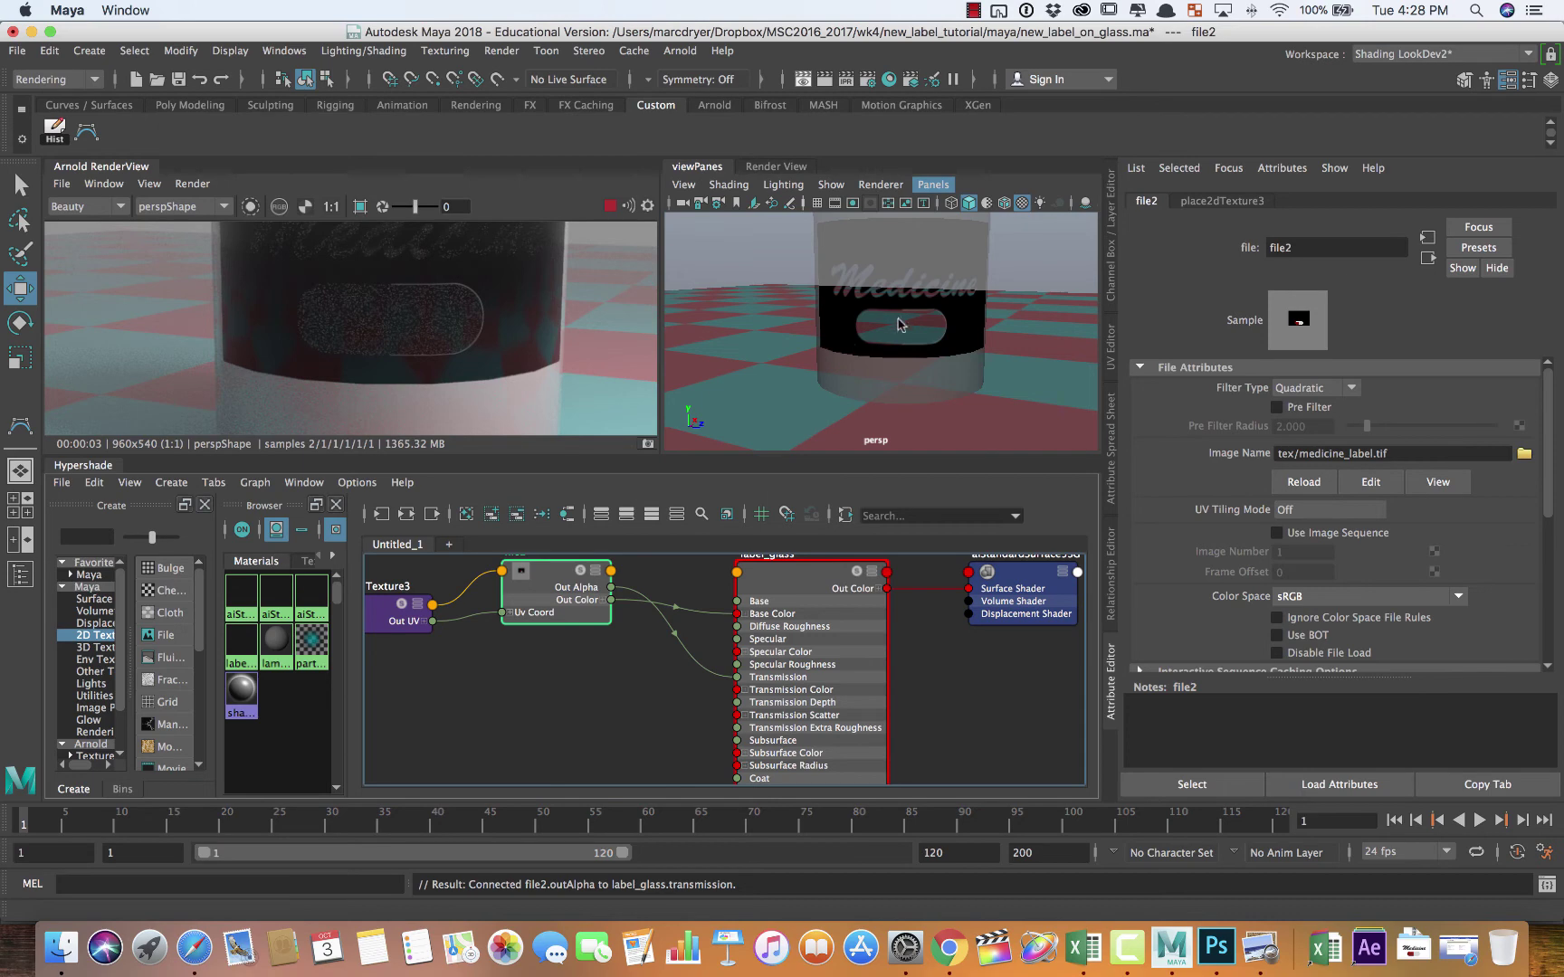
pyautogui.press('super+Tab')
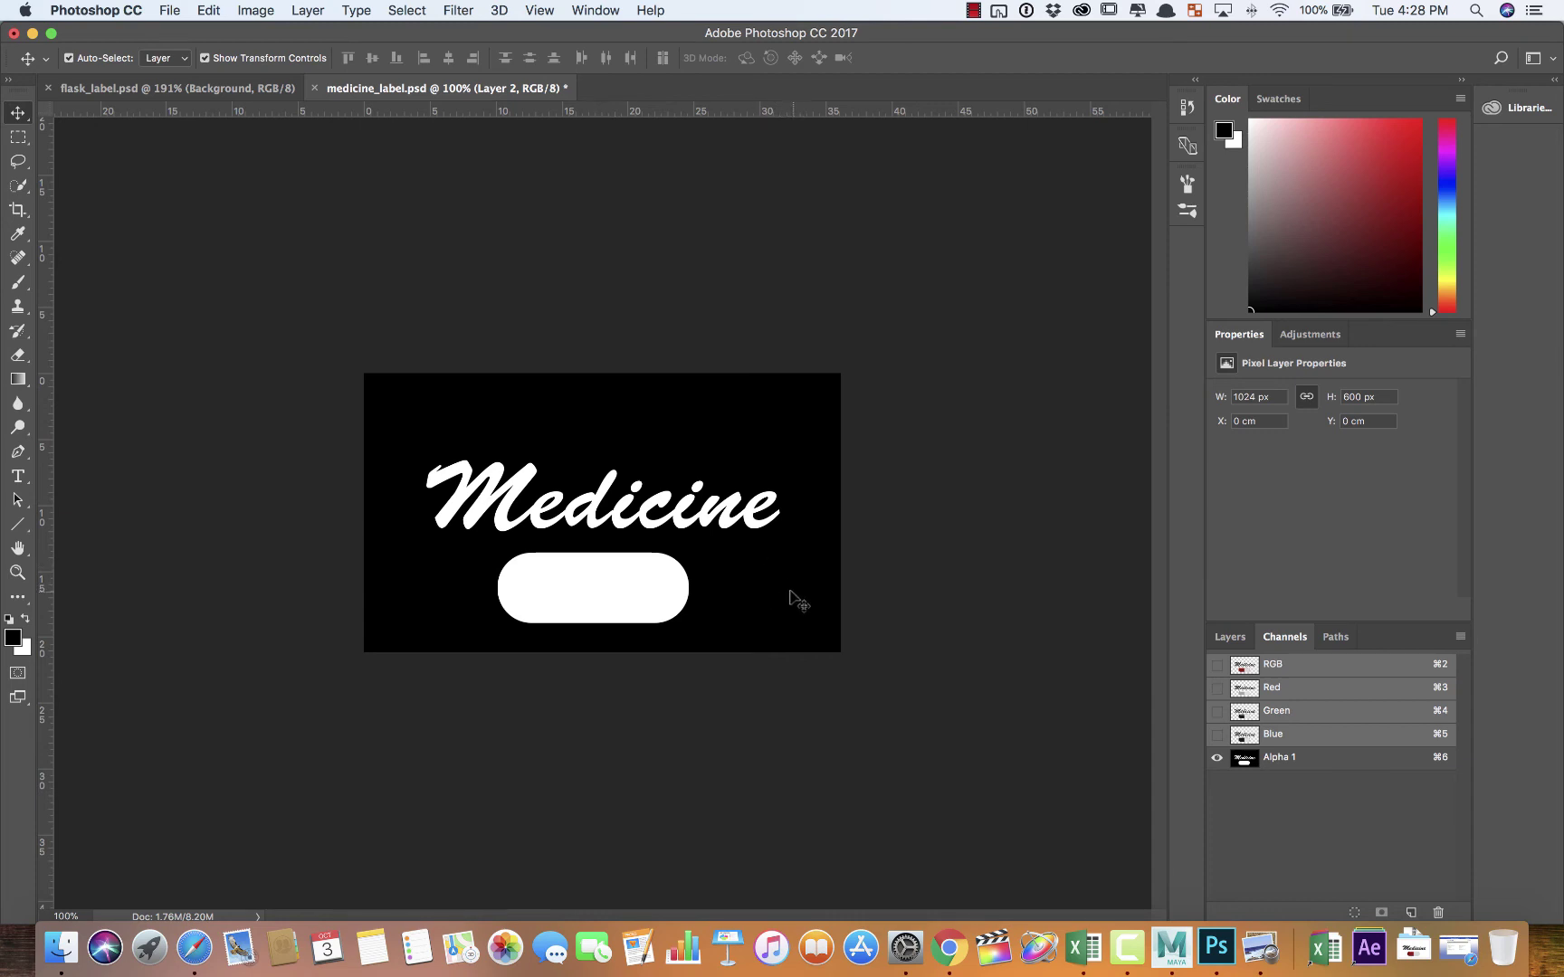
pyautogui.press('super+Tab')
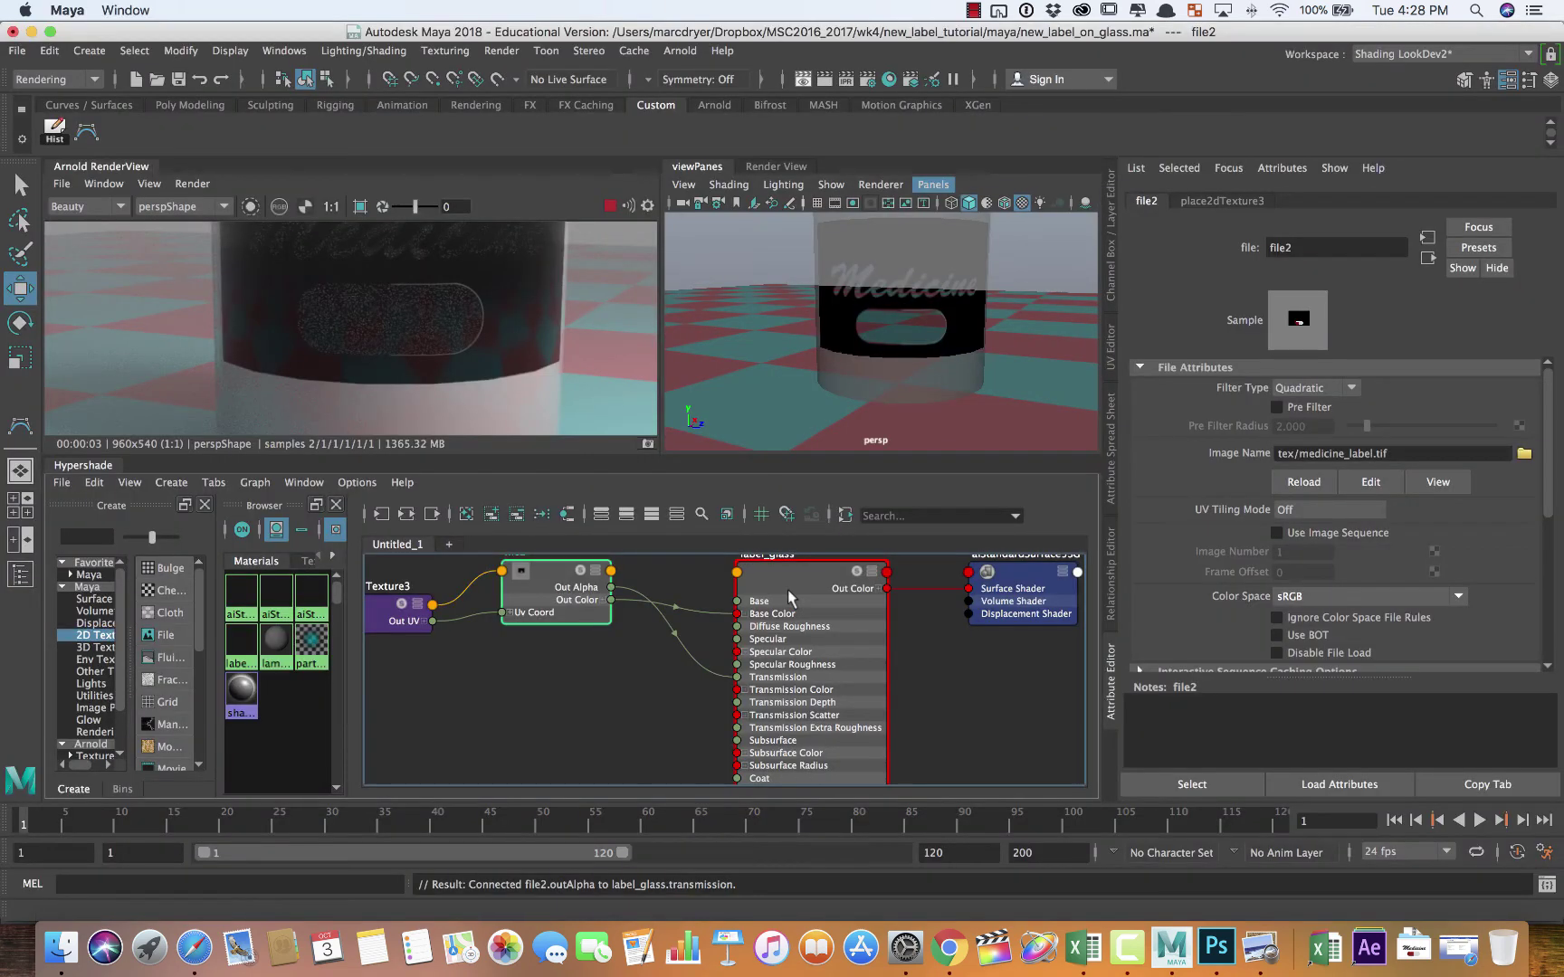
# Step: Create a reverse node in the empty area between file2 and label_glass in the Hypershade graph
pyautogui.click(618, 670)
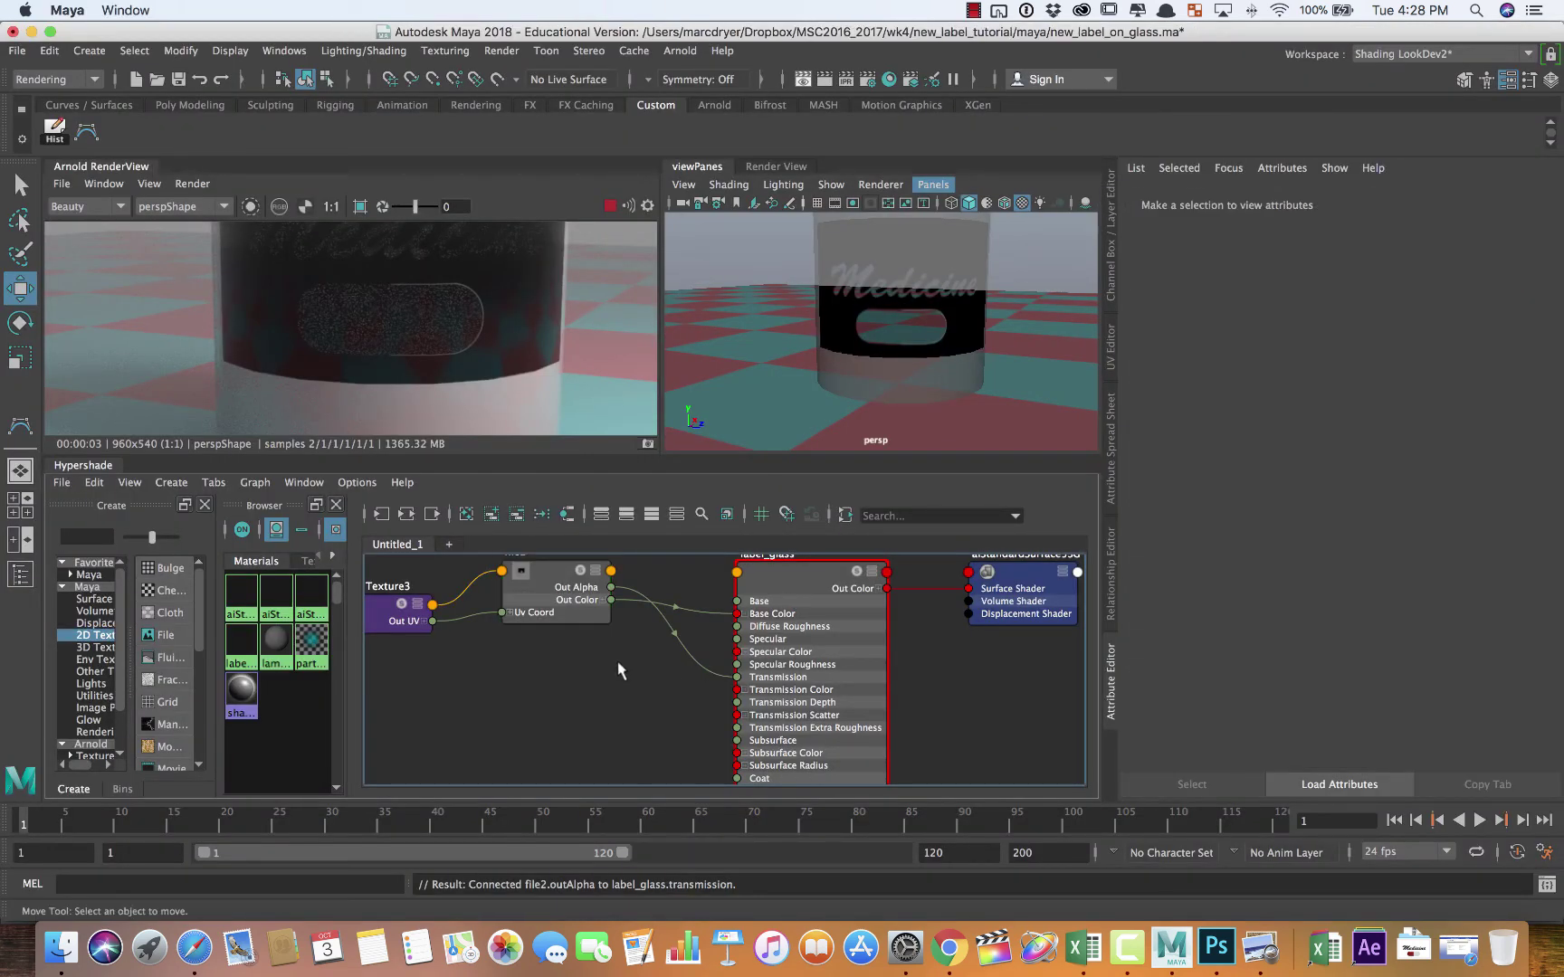
pyautogui.press('Tab')
pyautogui.write('rev')
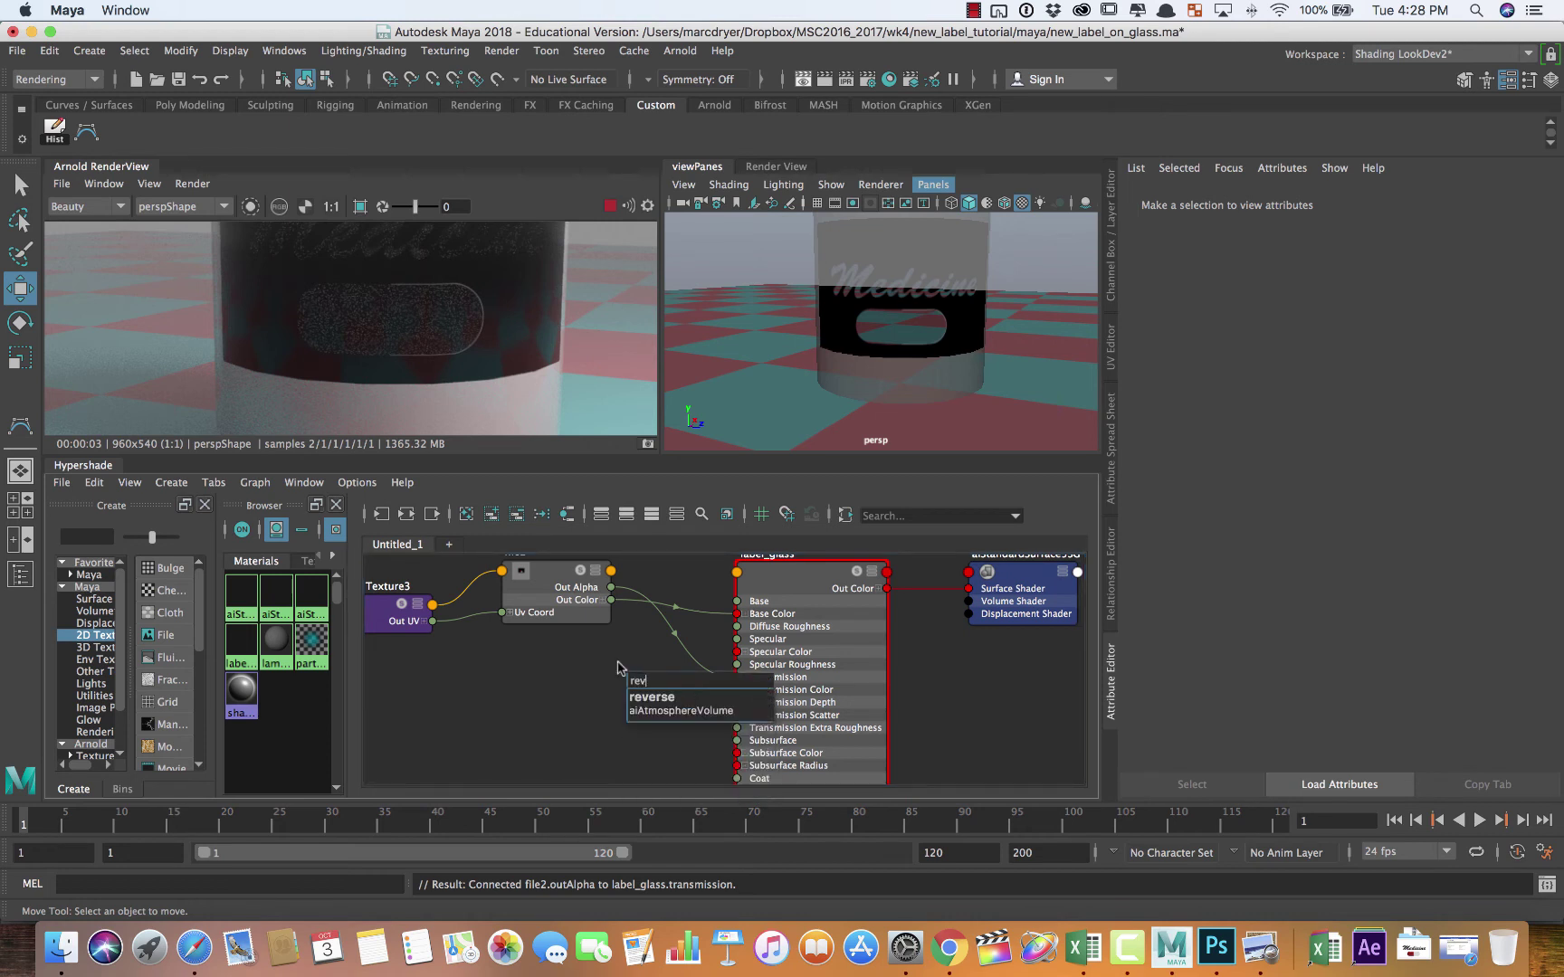
pyautogui.write('ere')
pyautogui.press('BackSpace')
pyautogui.press('BackSpace')
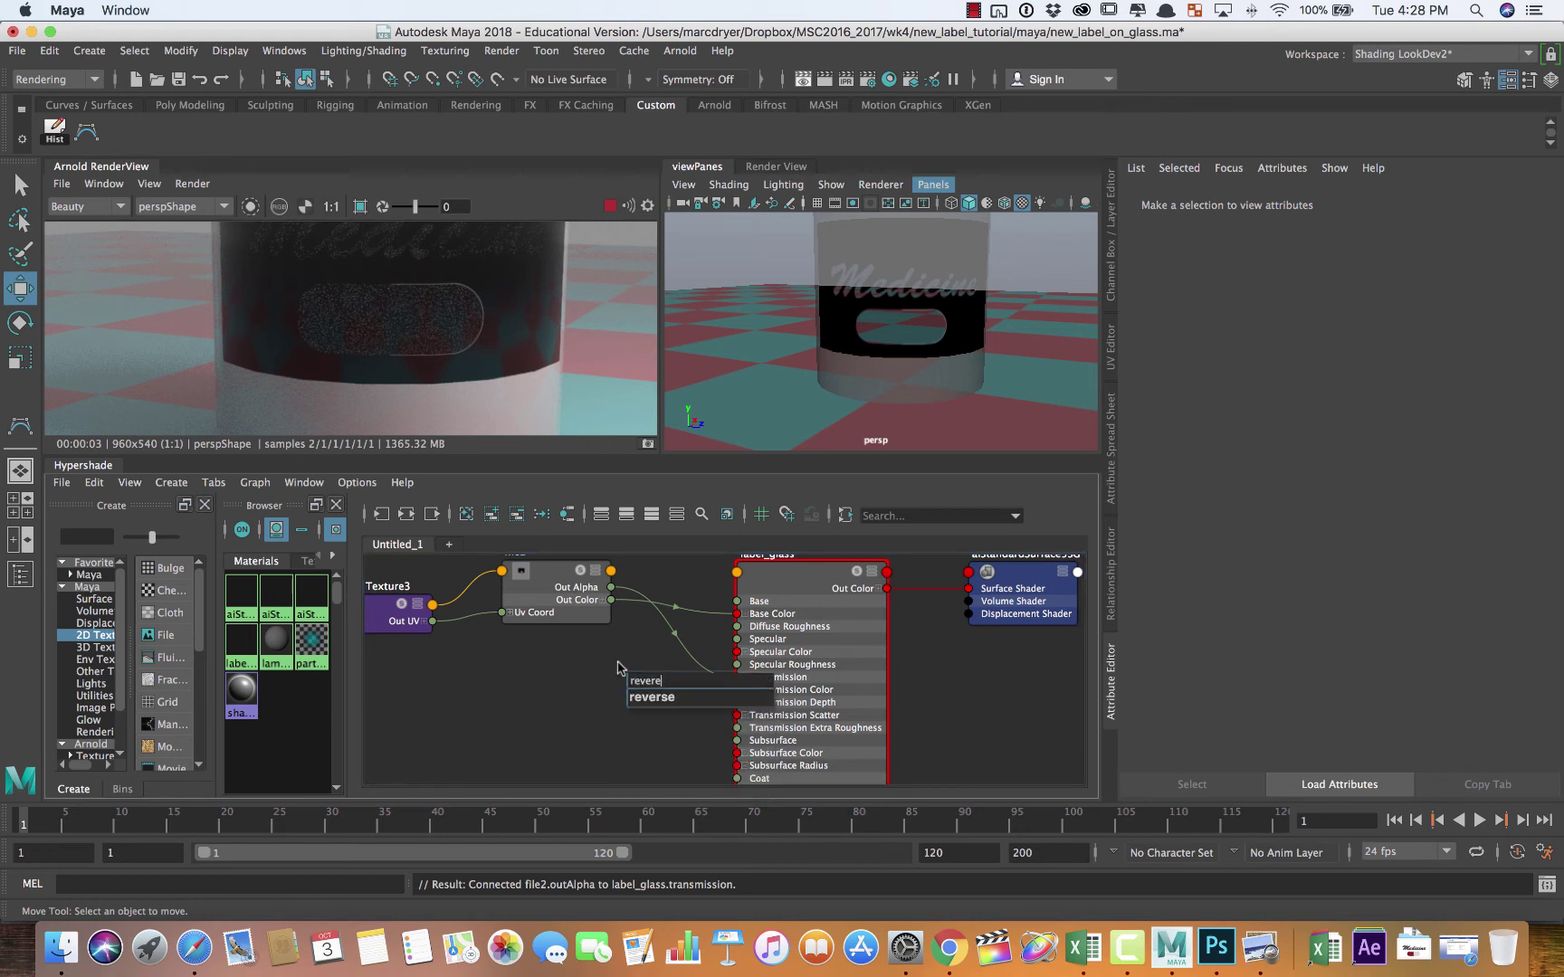
pyautogui.press('Return')
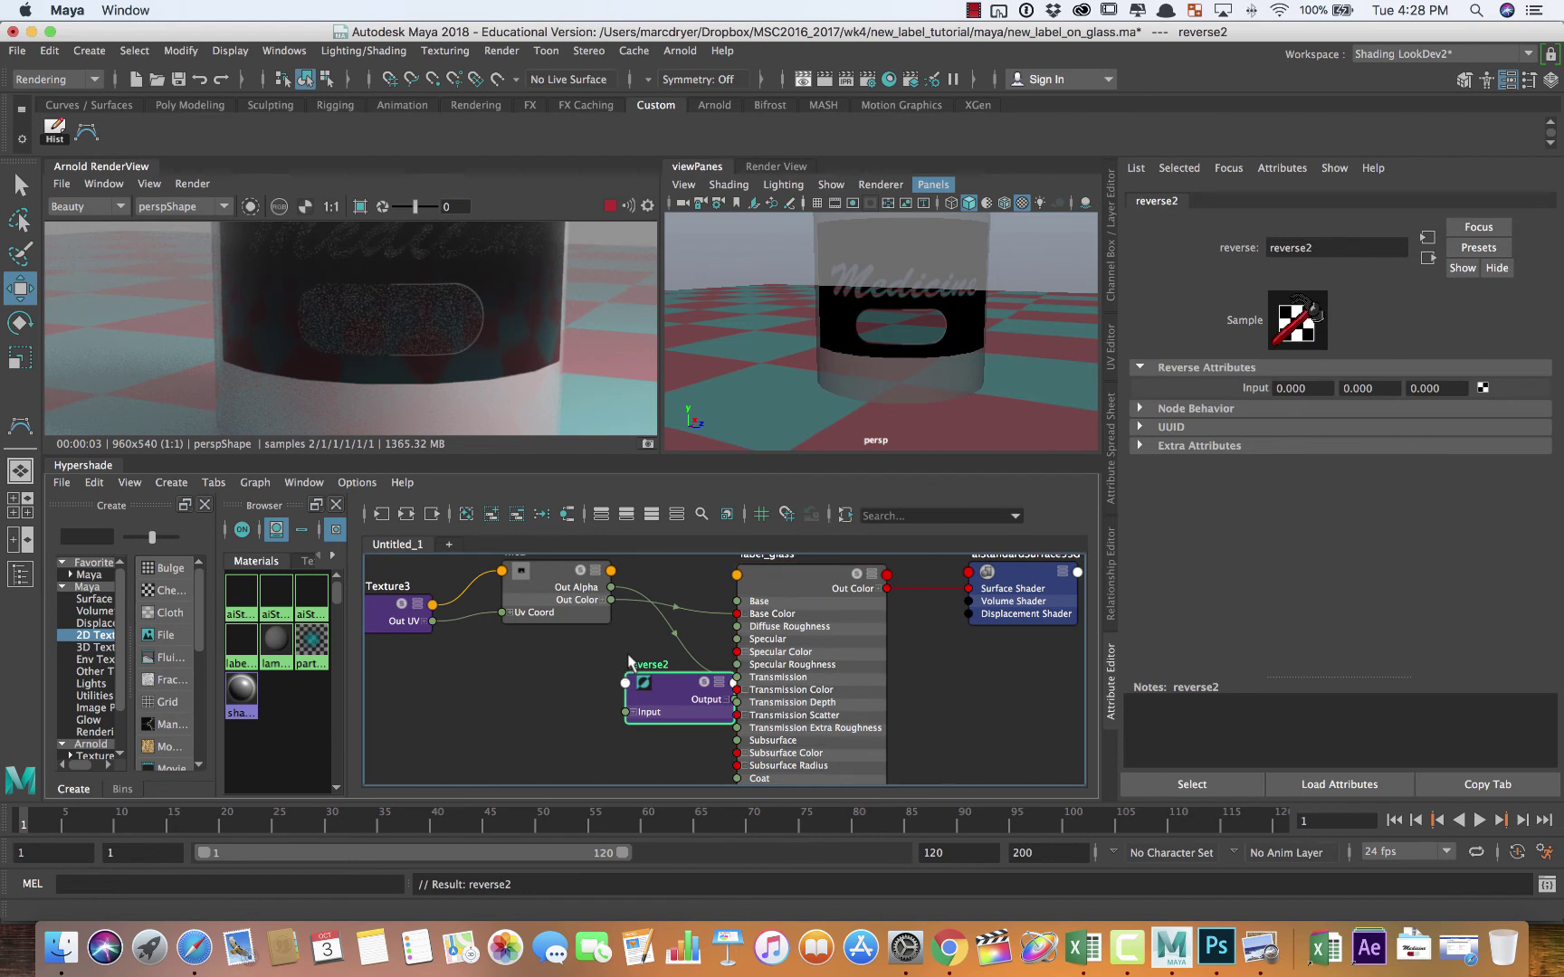
# Step: Rearrange the graph so file2 sits below its placement node and the reverse node sits between file2 and label_glass
pyautogui.moveTo(648, 697); pyautogui.dragTo(625, 707)
pyautogui.moveTo(604, 599); pyautogui.dragTo(579, 725)
pyautogui.scroll(5, 579, 724)
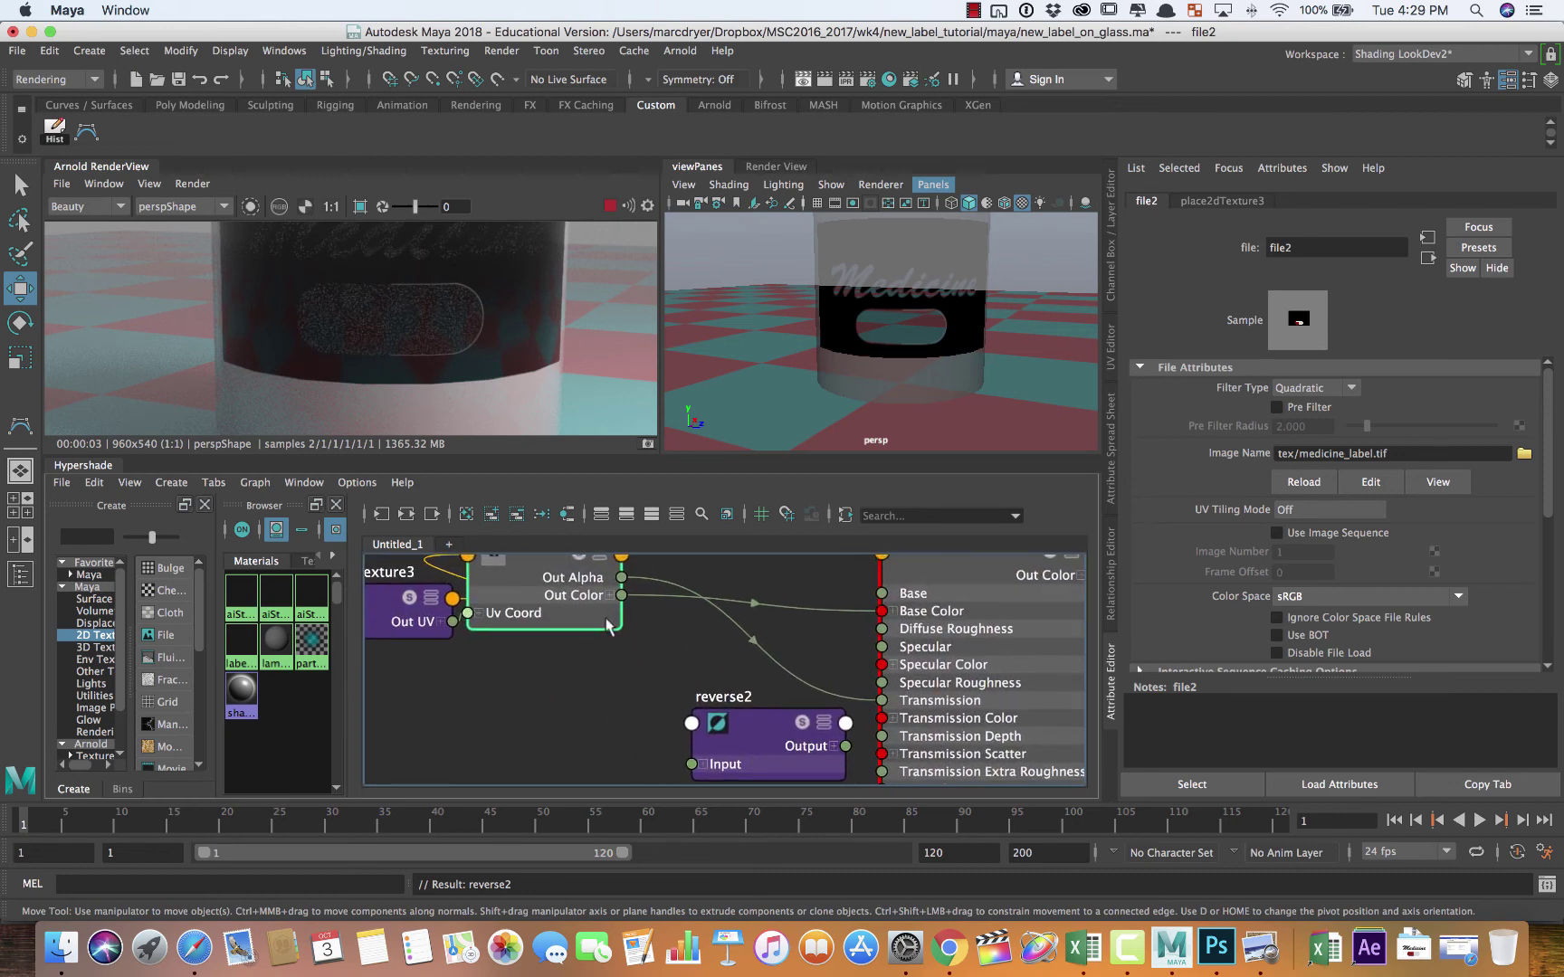
pyautogui.moveTo(543, 602); pyautogui.dragTo(528, 724)
pyautogui.click(739, 742)
pyautogui.moveTo(739, 742); pyautogui.dragTo(694, 611)
pyautogui.moveTo(606, 699)
pyautogui.mouseDown()
pyautogui.moveTo(643, 637)
pyautogui.moveTo(623, 680)
pyautogui.mouseUp()
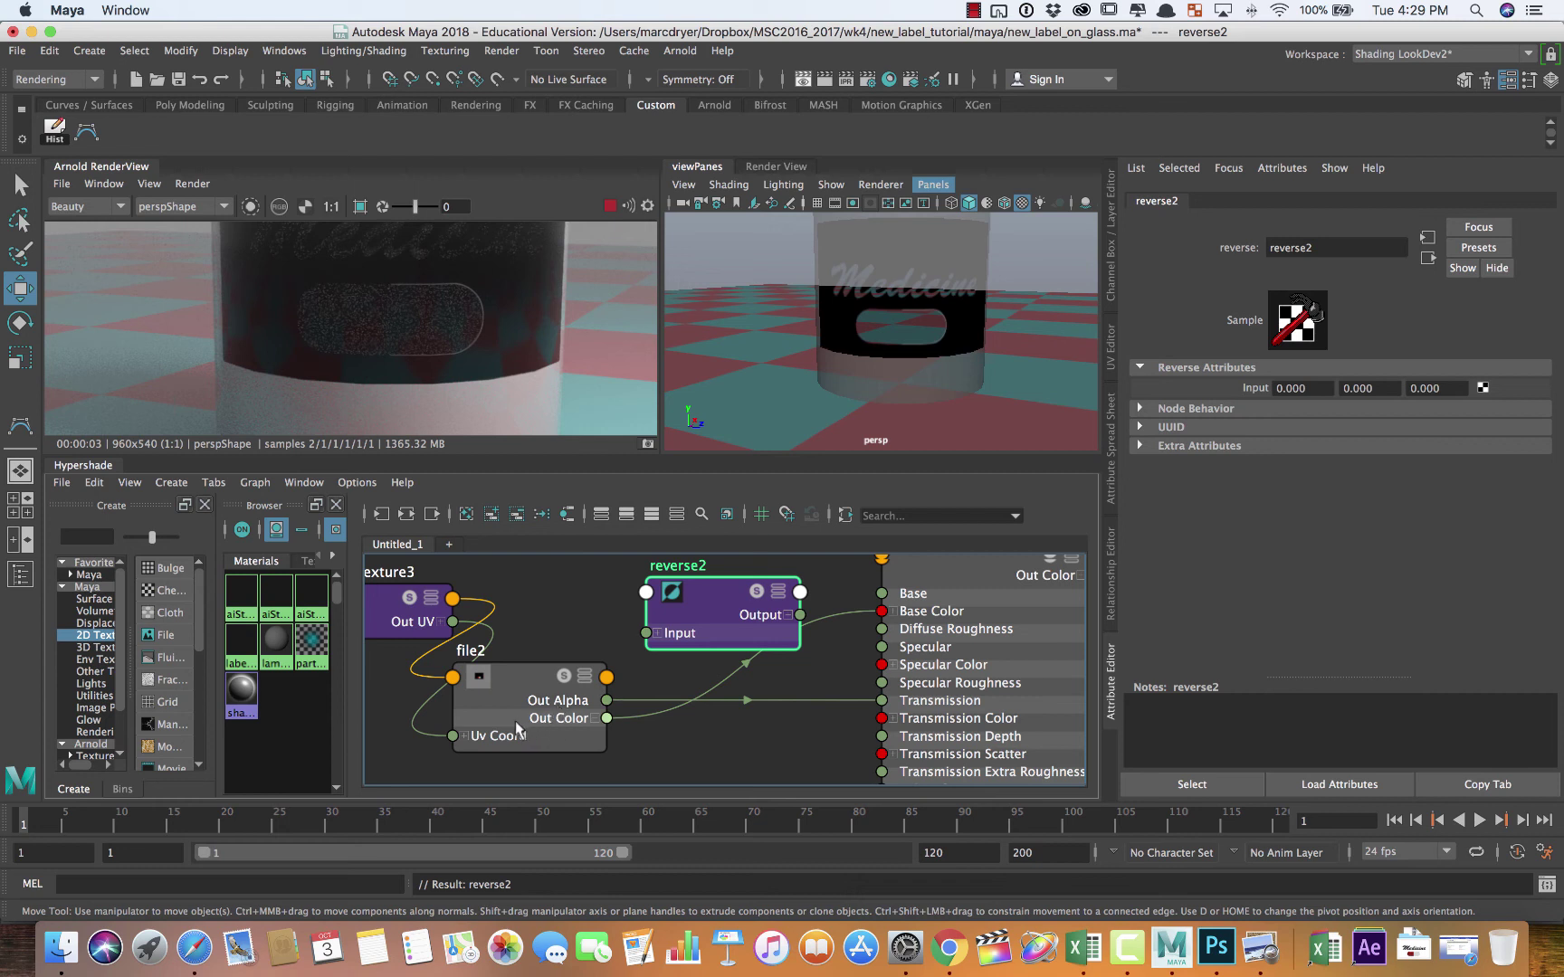
# Step: Expand file2's Out Color and the reverse node's Input, and connect file2's Out Alpha to Input X
pyautogui.click(593, 718)
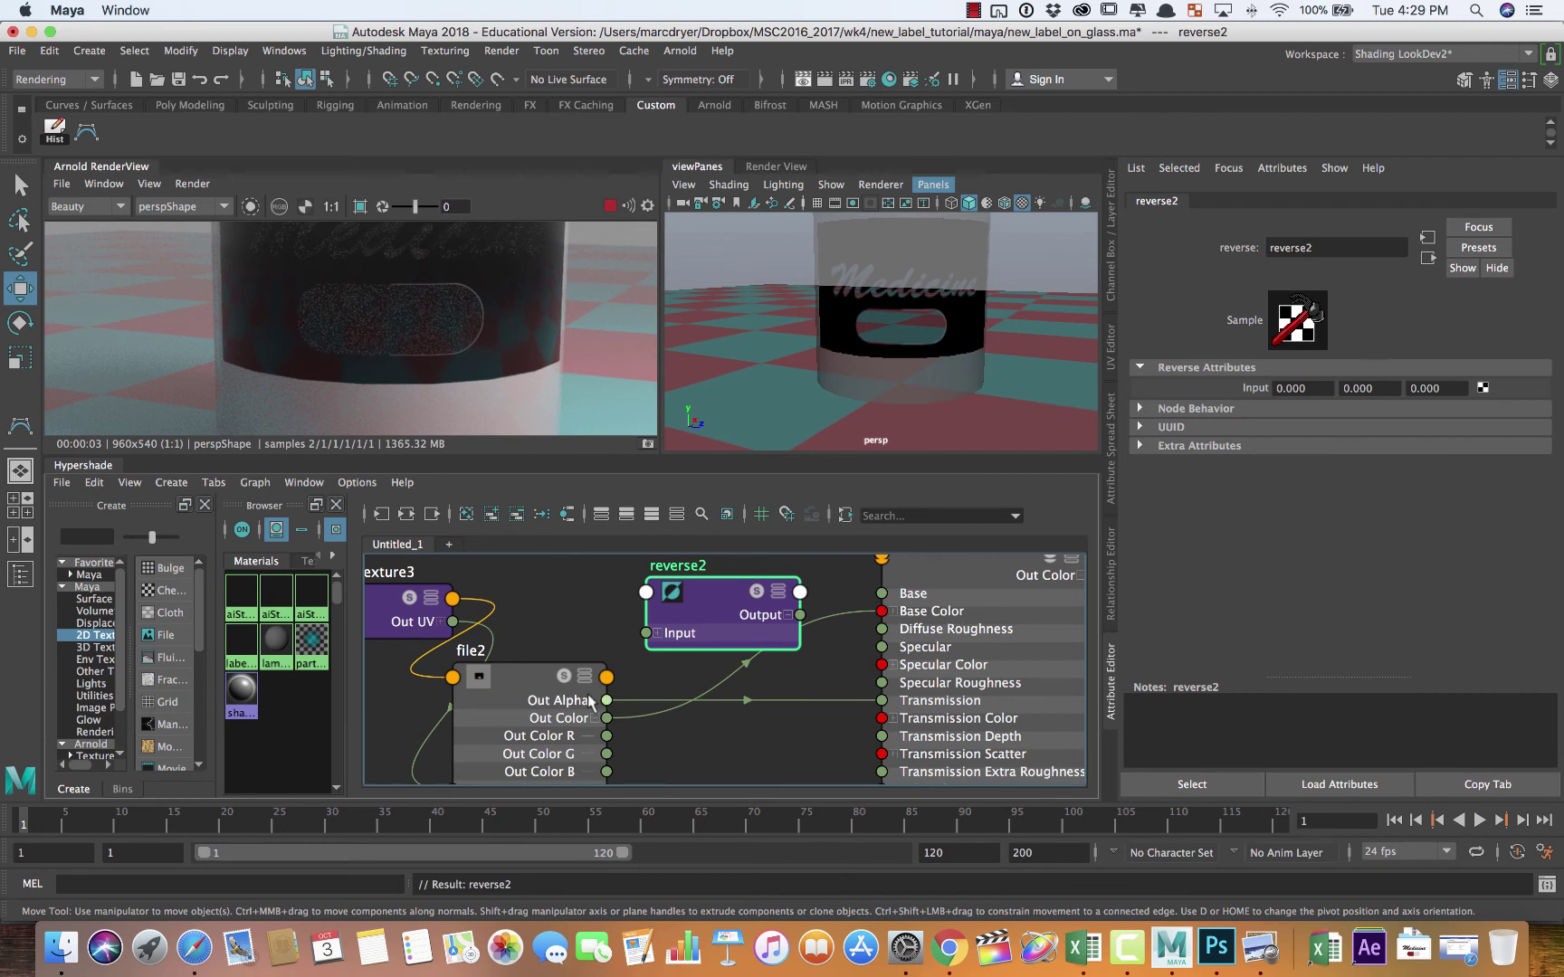
pyautogui.click(657, 632)
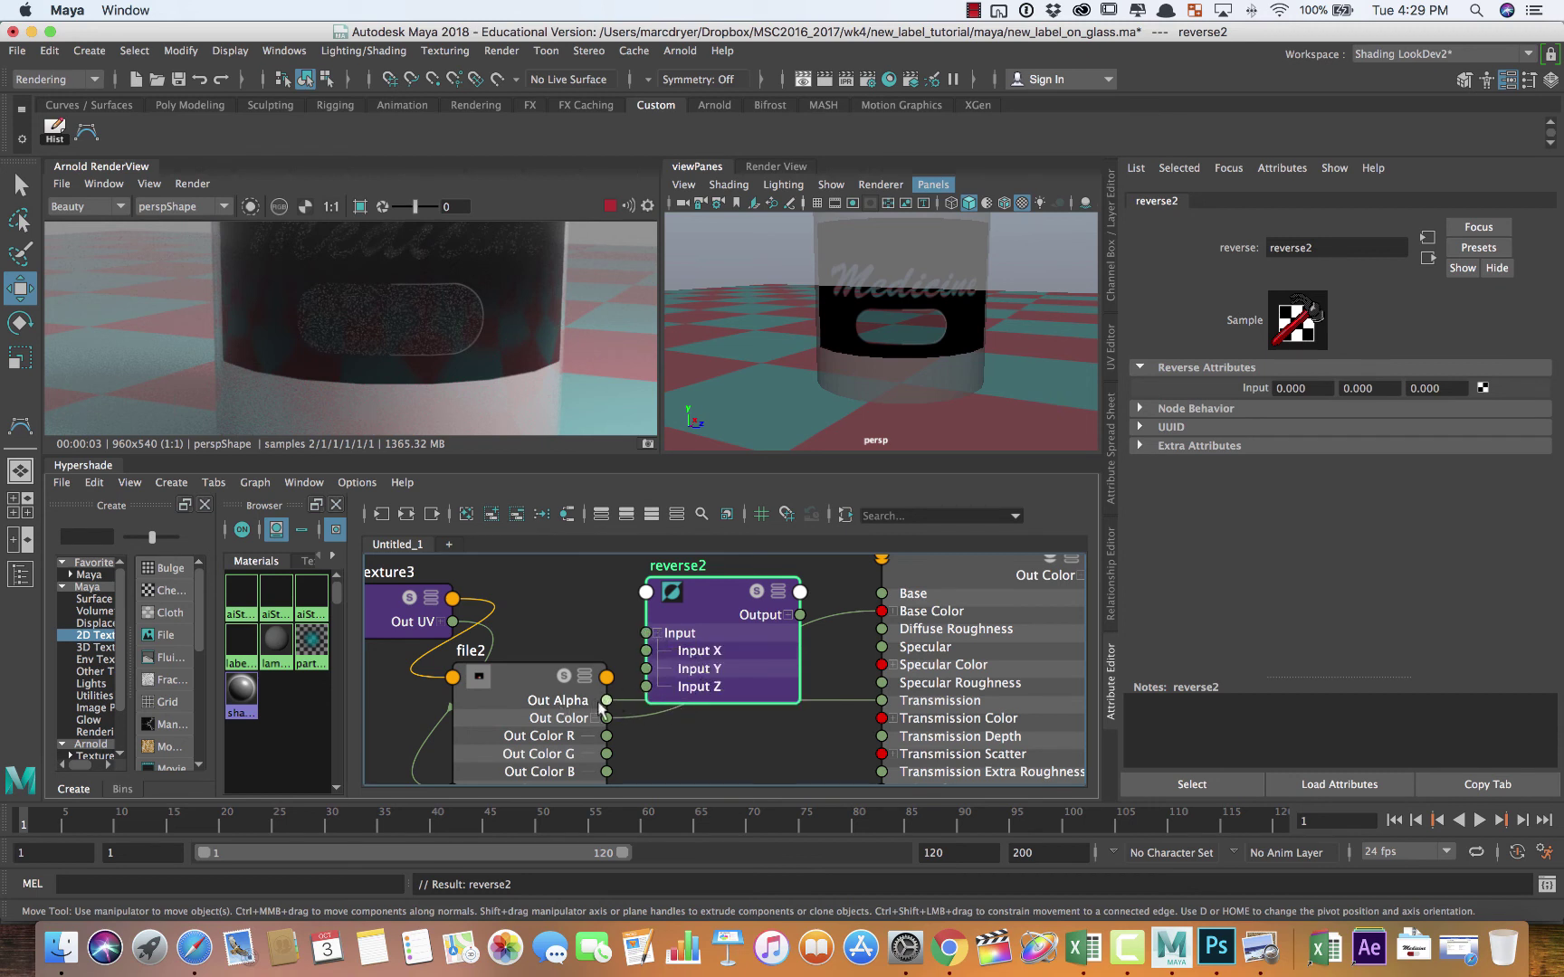
pyautogui.moveTo(604, 707); pyautogui.dragTo(645, 650)
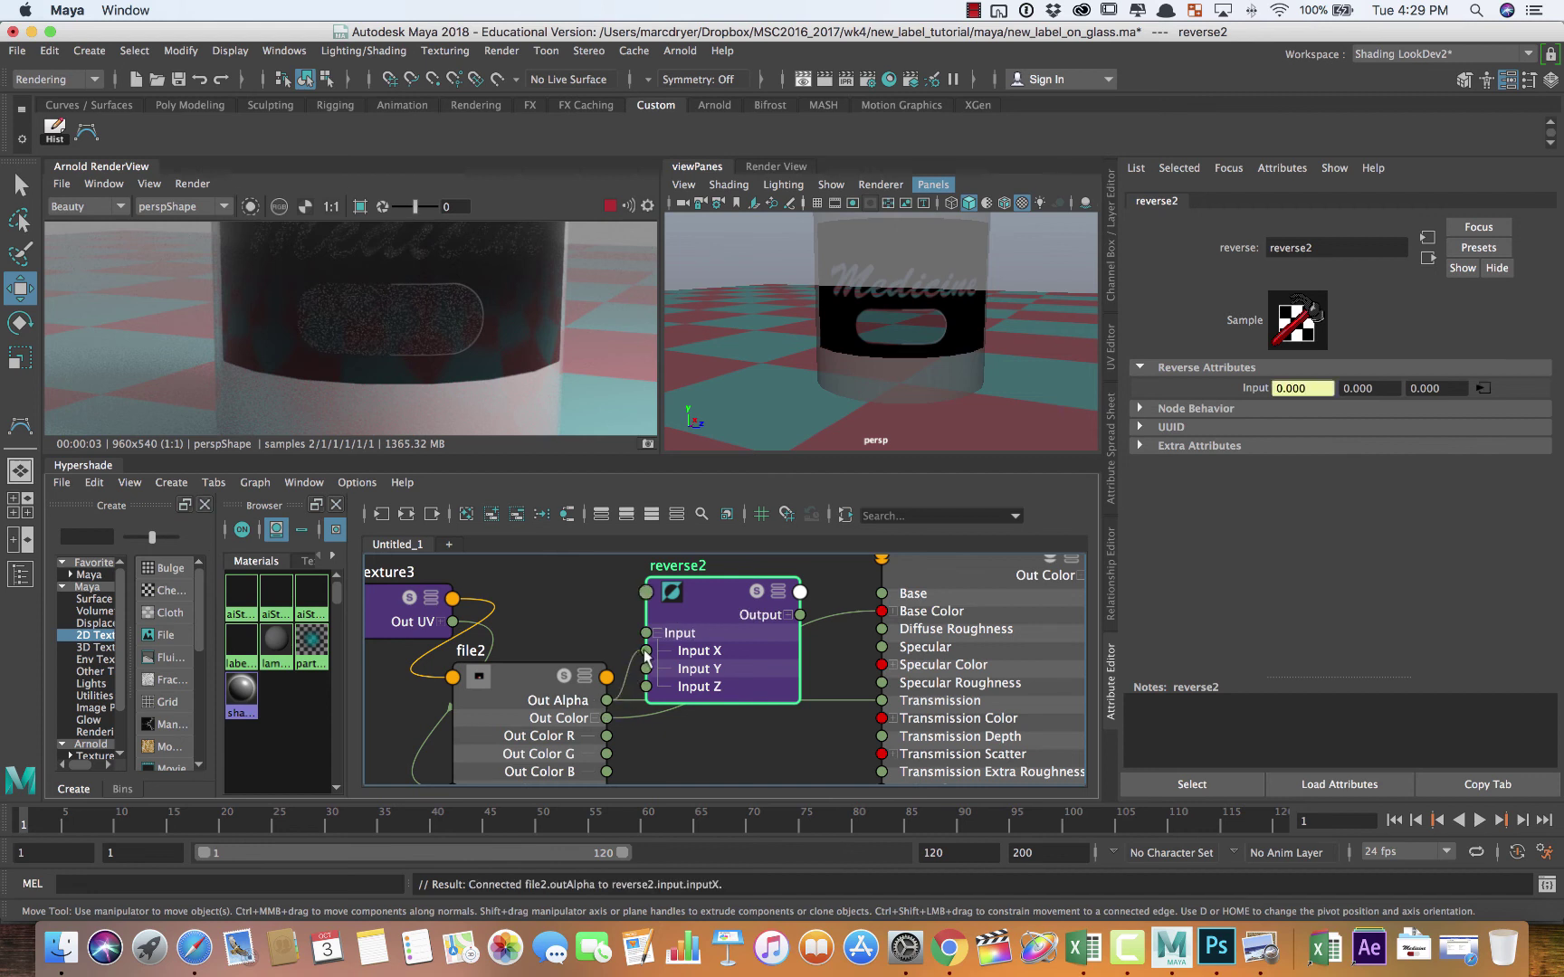
# Step: Expand the reverse node's Output and connect Output X to label_glass's Transmission, replacing the direct alpha connection
pyautogui.moveTo(746, 648)
pyautogui.mouseDown()
pyautogui.moveTo(727, 639)
pyautogui.moveTo(741, 638)
pyautogui.mouseUp()
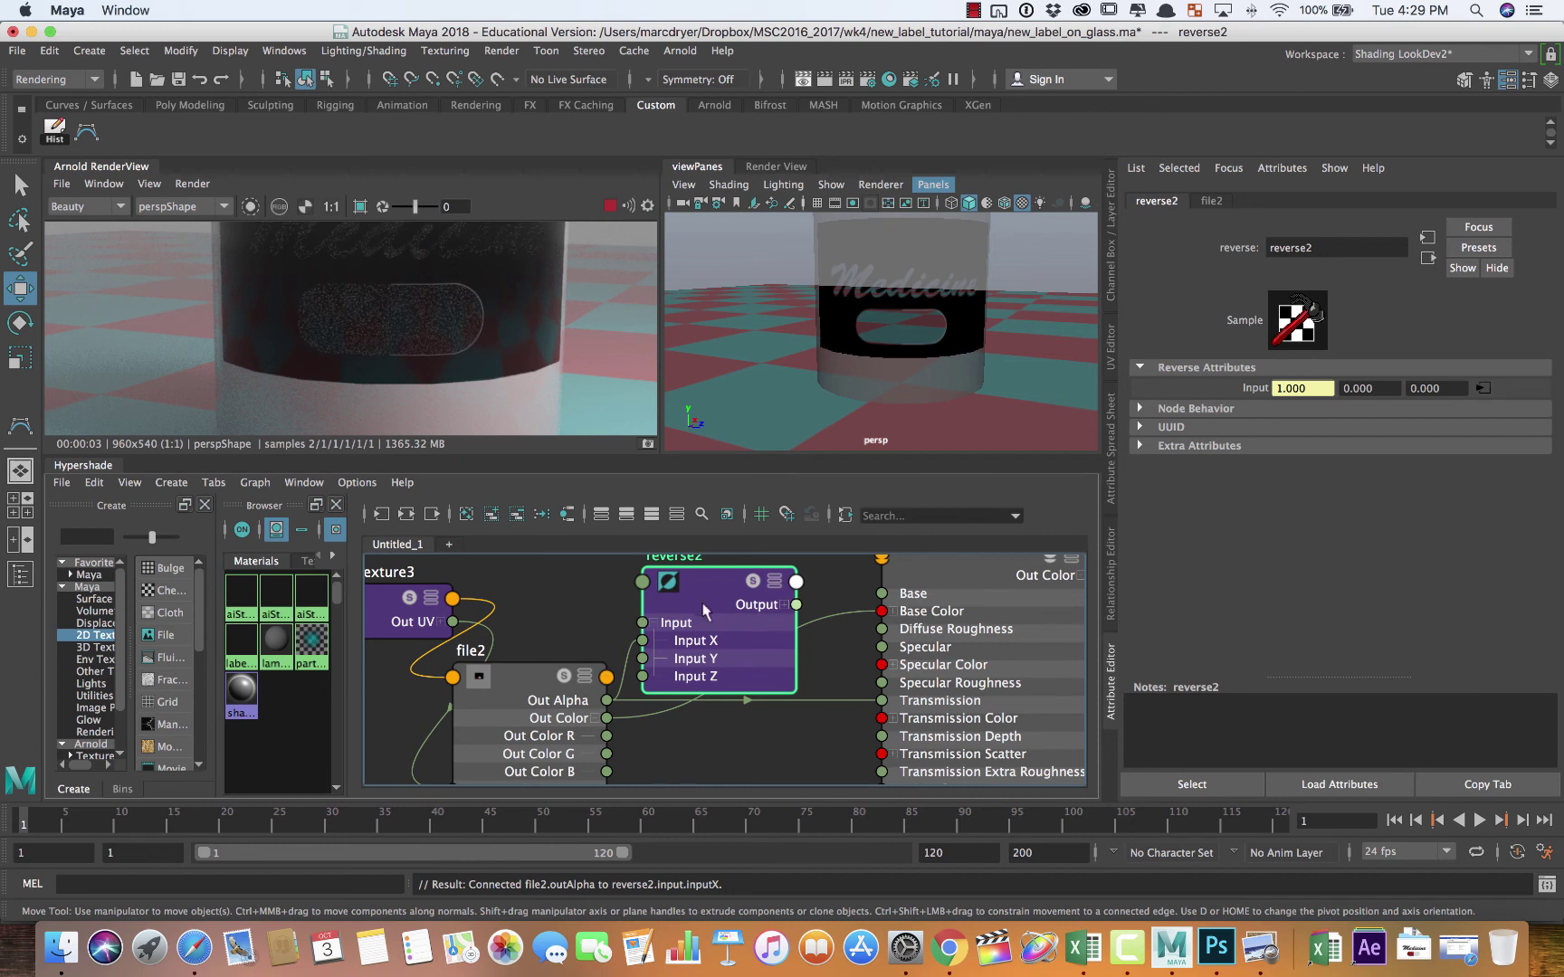
pyautogui.click(784, 605)
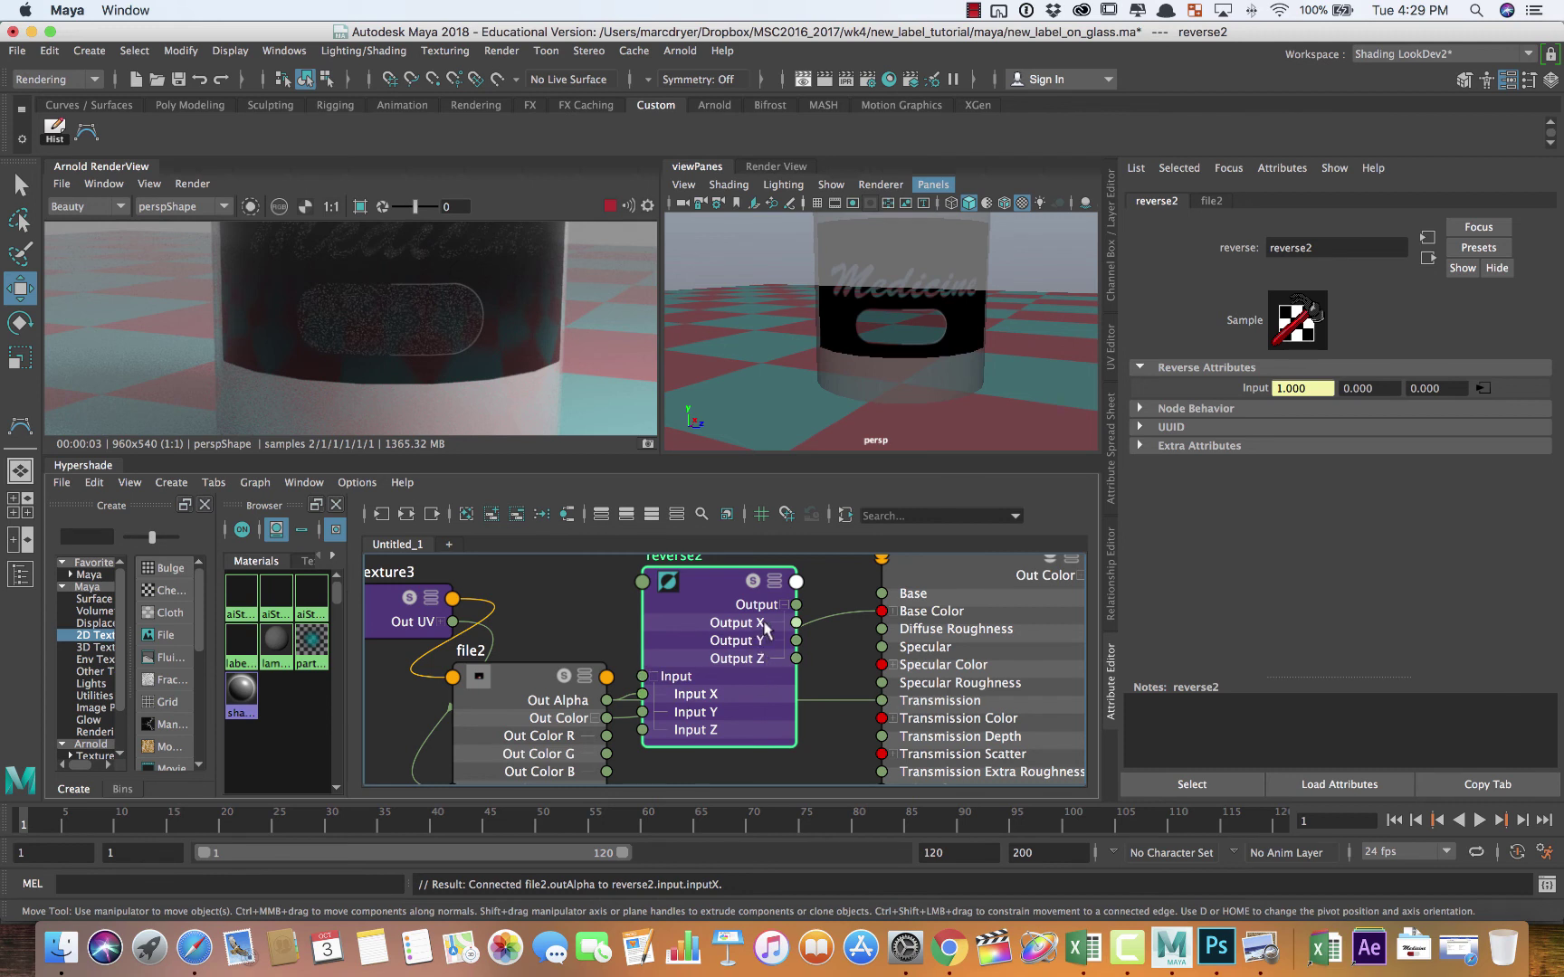
pyautogui.moveTo(795, 623); pyautogui.dragTo(880, 706)
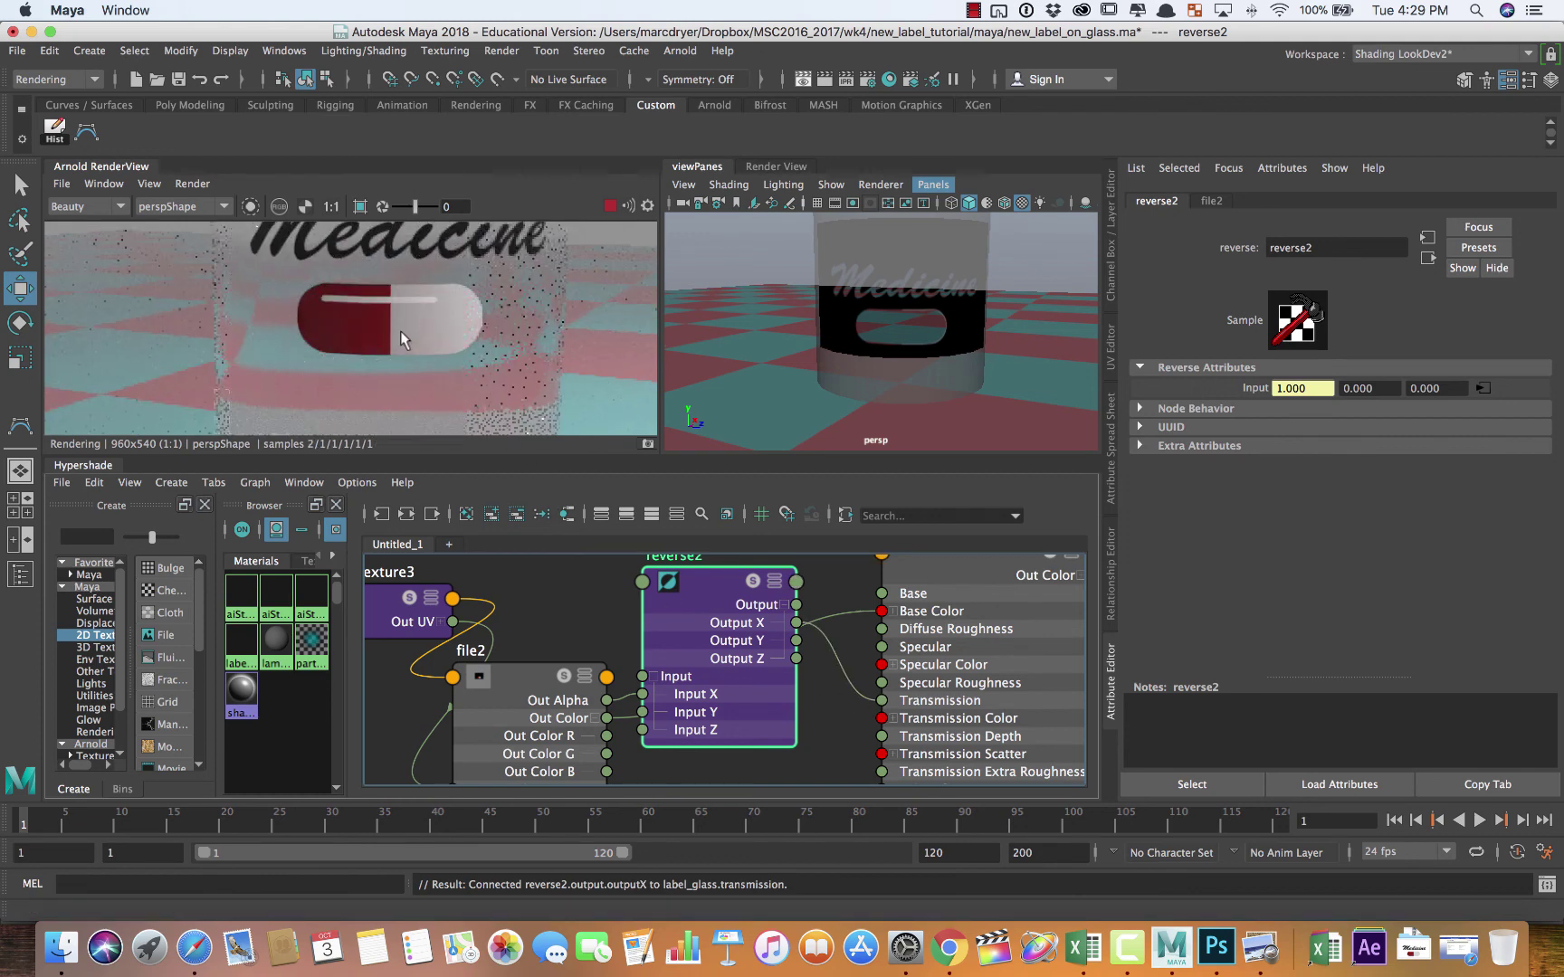
pyautogui.scroll(-5, 844, 352)
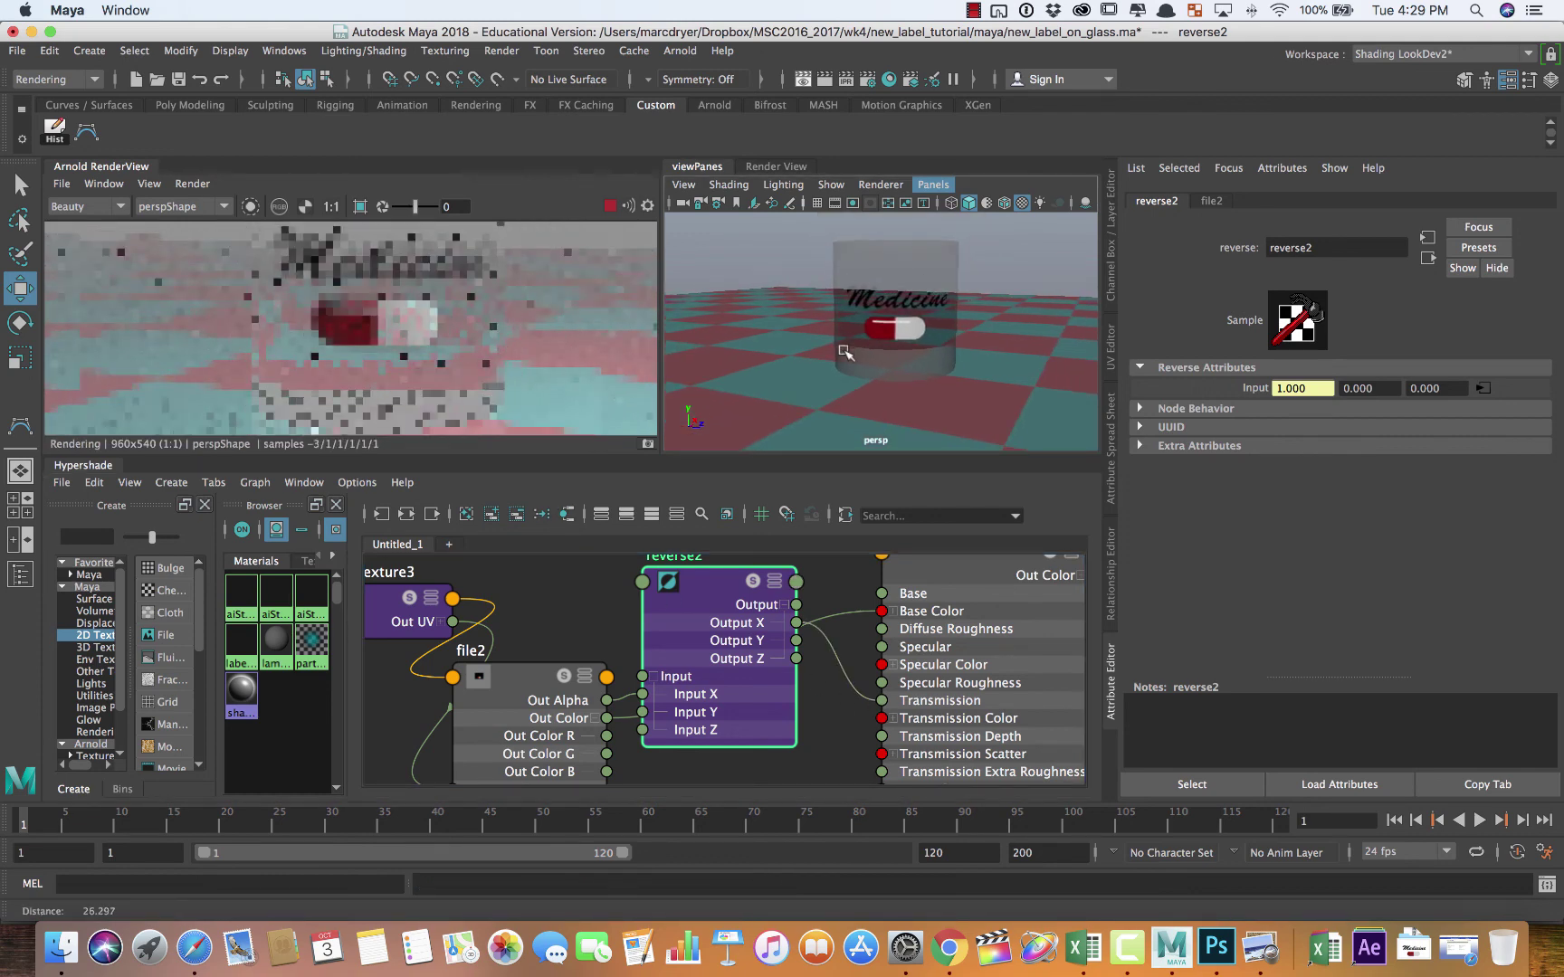
# Step: Set the specular roughness of the cylinder's label_glass material to 0 and save the scene
pyautogui.keyDown('alt'); pyautogui.moveTo(844, 352); pyautogui.dragTo(884, 375); pyautogui.keyUp('alt')
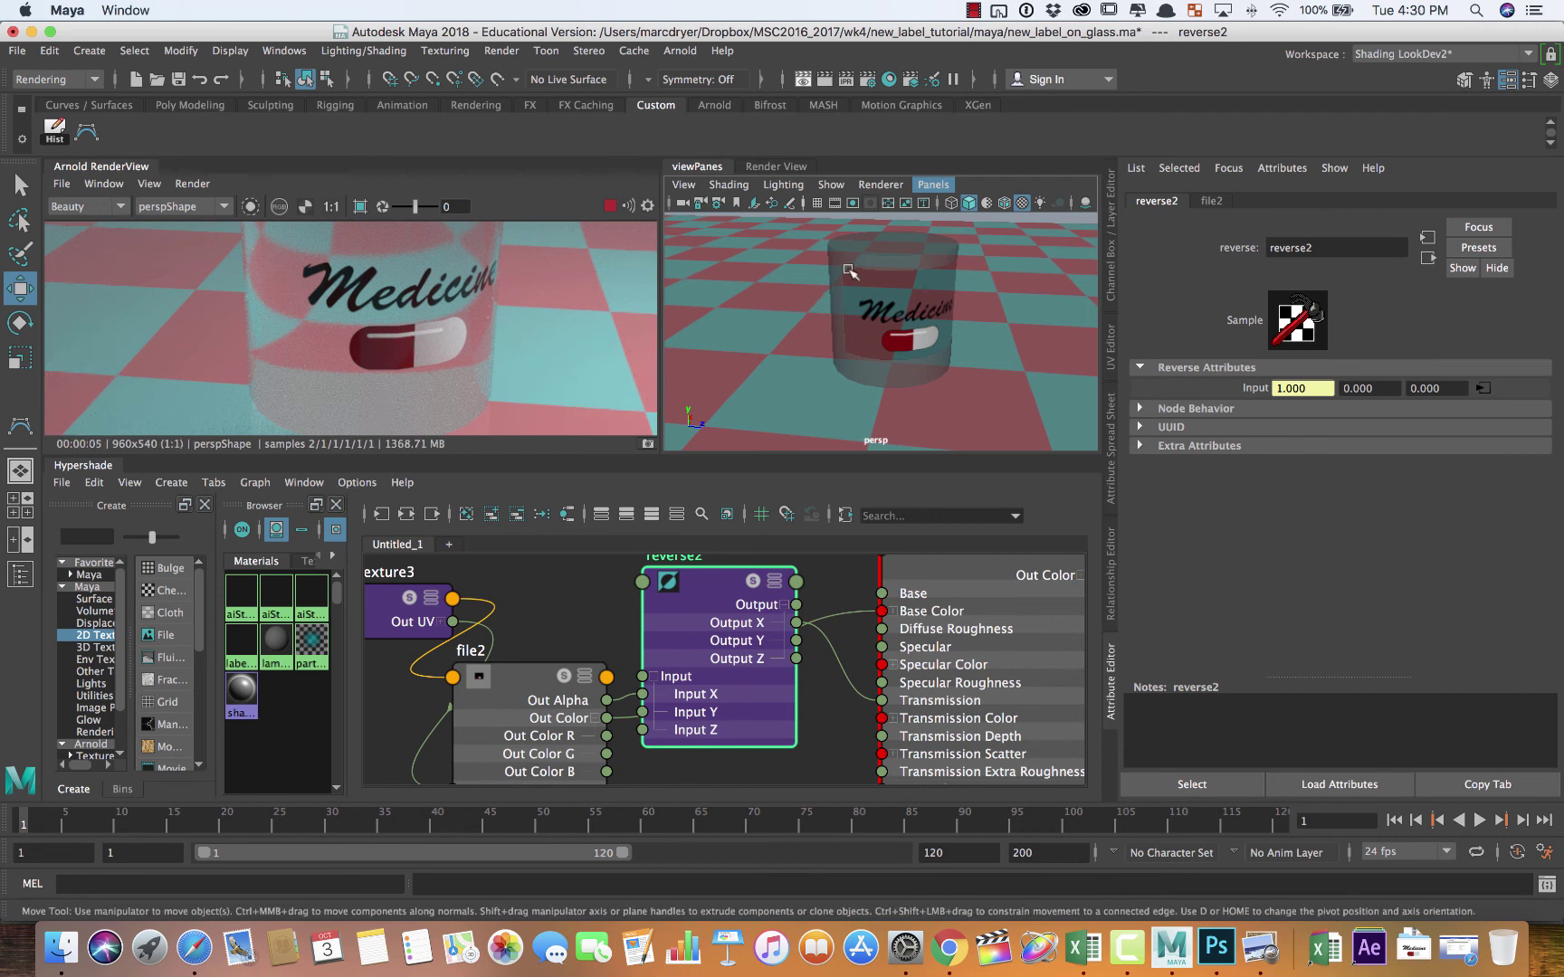
pyautogui.click(891, 272)
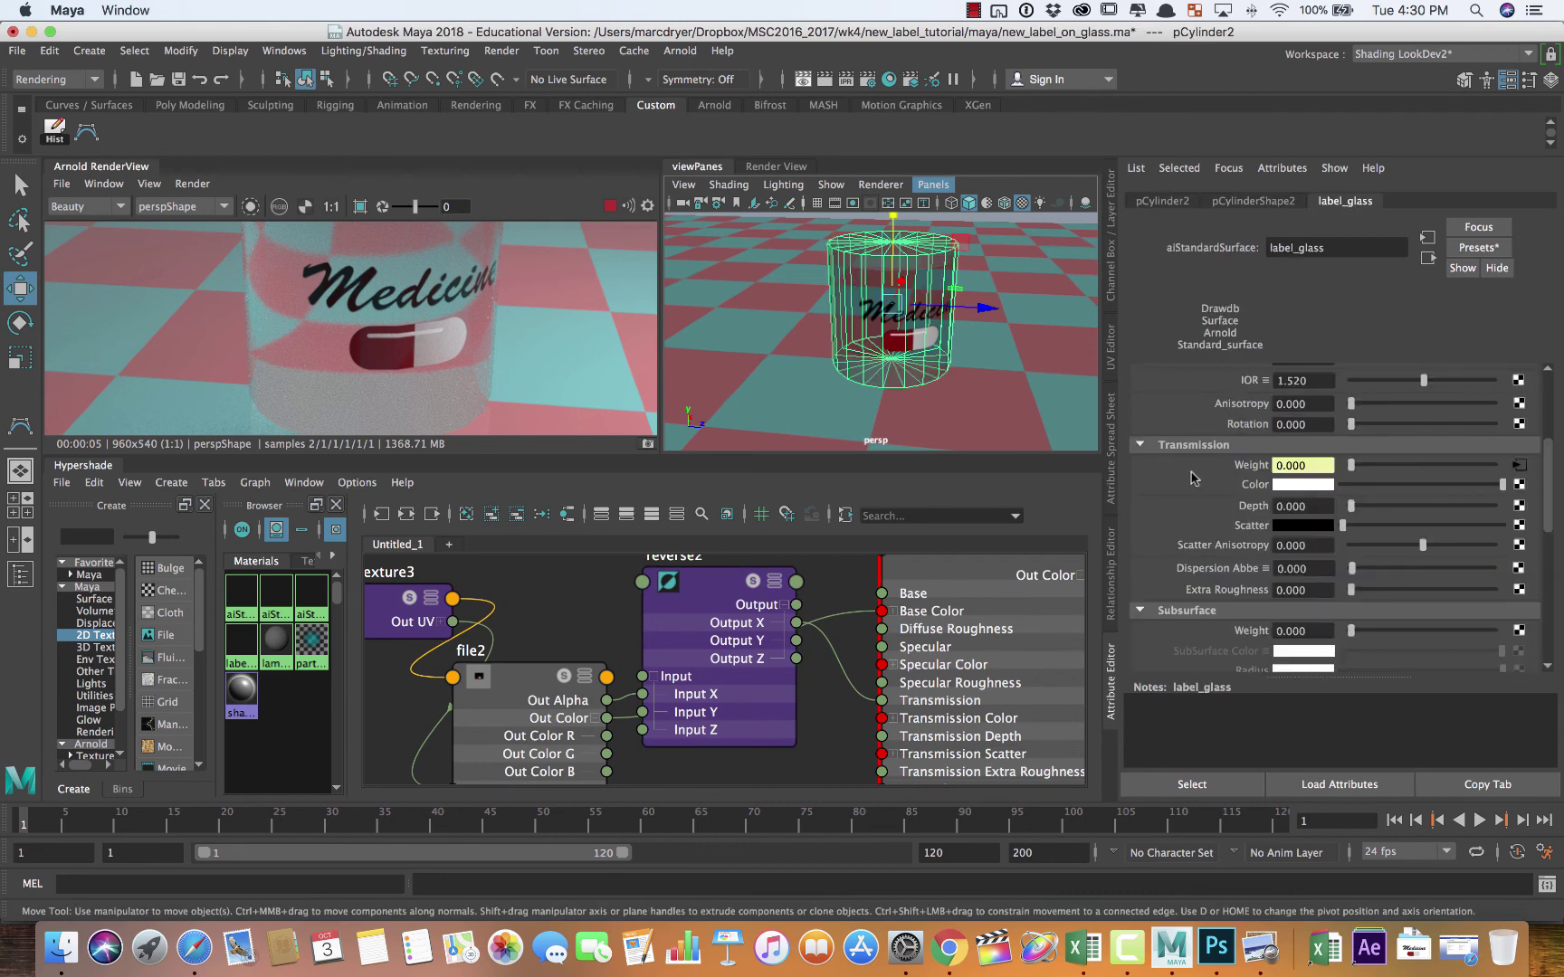
pyautogui.scroll(1, 1186, 512)
pyautogui.scroll(5, 1185, 509)
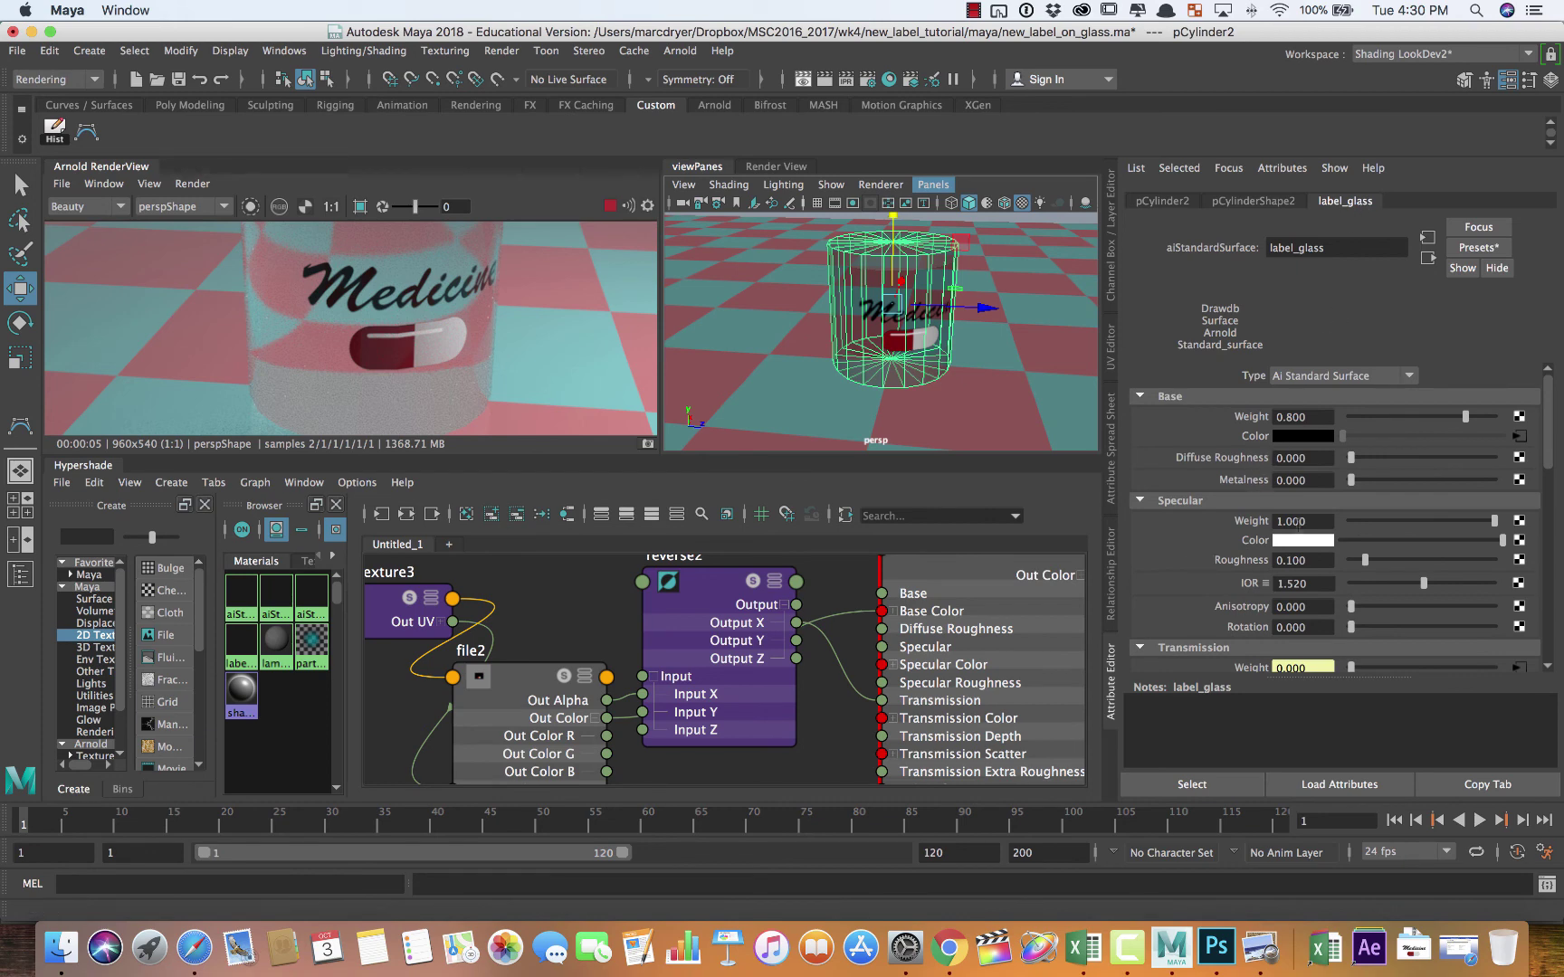
pyautogui.click(1345, 568)
pyautogui.press('super+s')
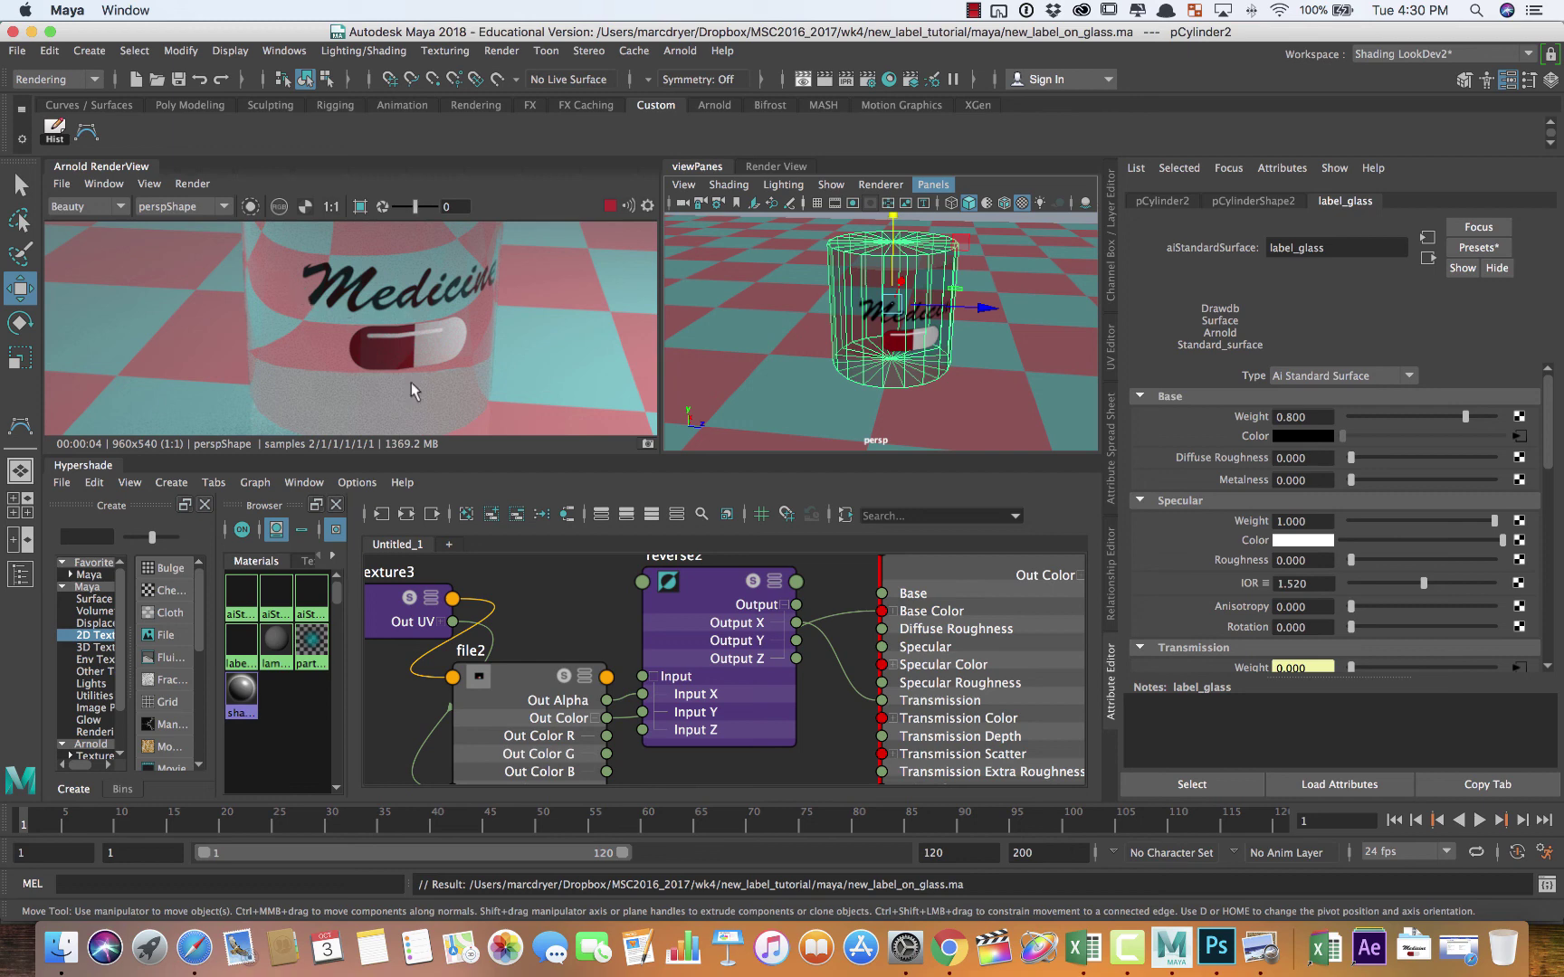
# Step: Rearrange the Hypershade graph so file2 sits beside its placement node and reverse2 sits below the file2 to label_glass connection
pyautogui.keyDown('alt'); pyautogui.moveTo(712, 716); pyautogui.dragTo(520, 658, button='right'); pyautogui.keyUp('alt')
pyautogui.moveTo(522, 667); pyautogui.dragTo(438, 630)
pyautogui.moveTo(604, 712); pyautogui.dragTo(580, 612)
pyautogui.moveTo(704, 677); pyautogui.dragTo(676, 722)
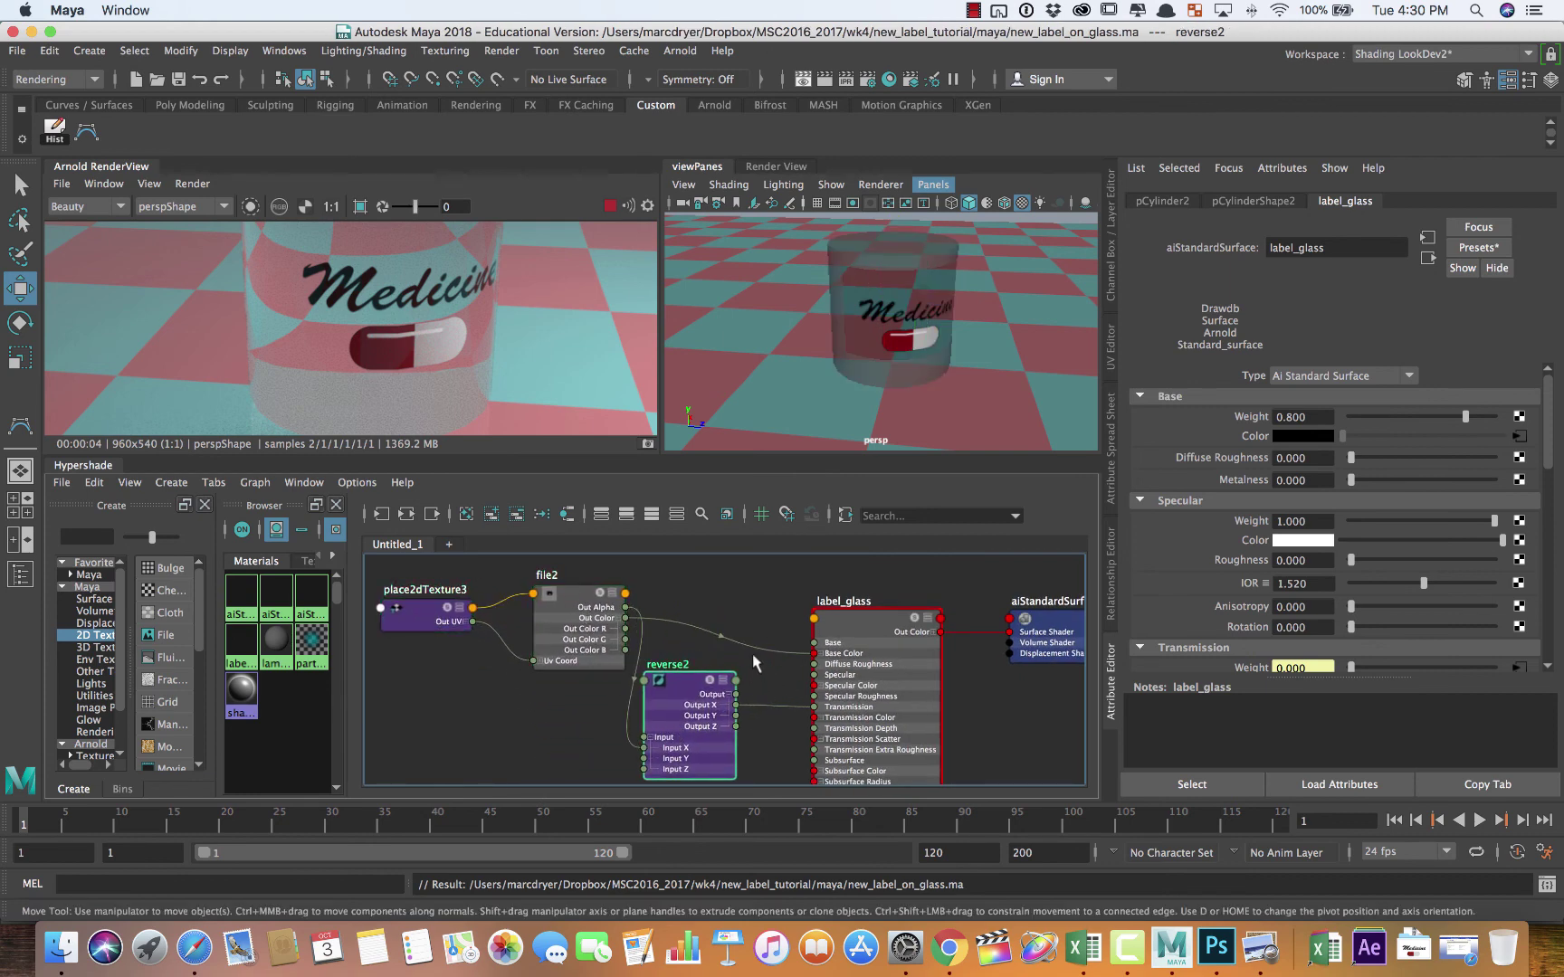
# Step: Disconnect file2's Out Color from label_glass's Base Color and shift reverse2 closer to label_glass
pyautogui.click(760, 680)
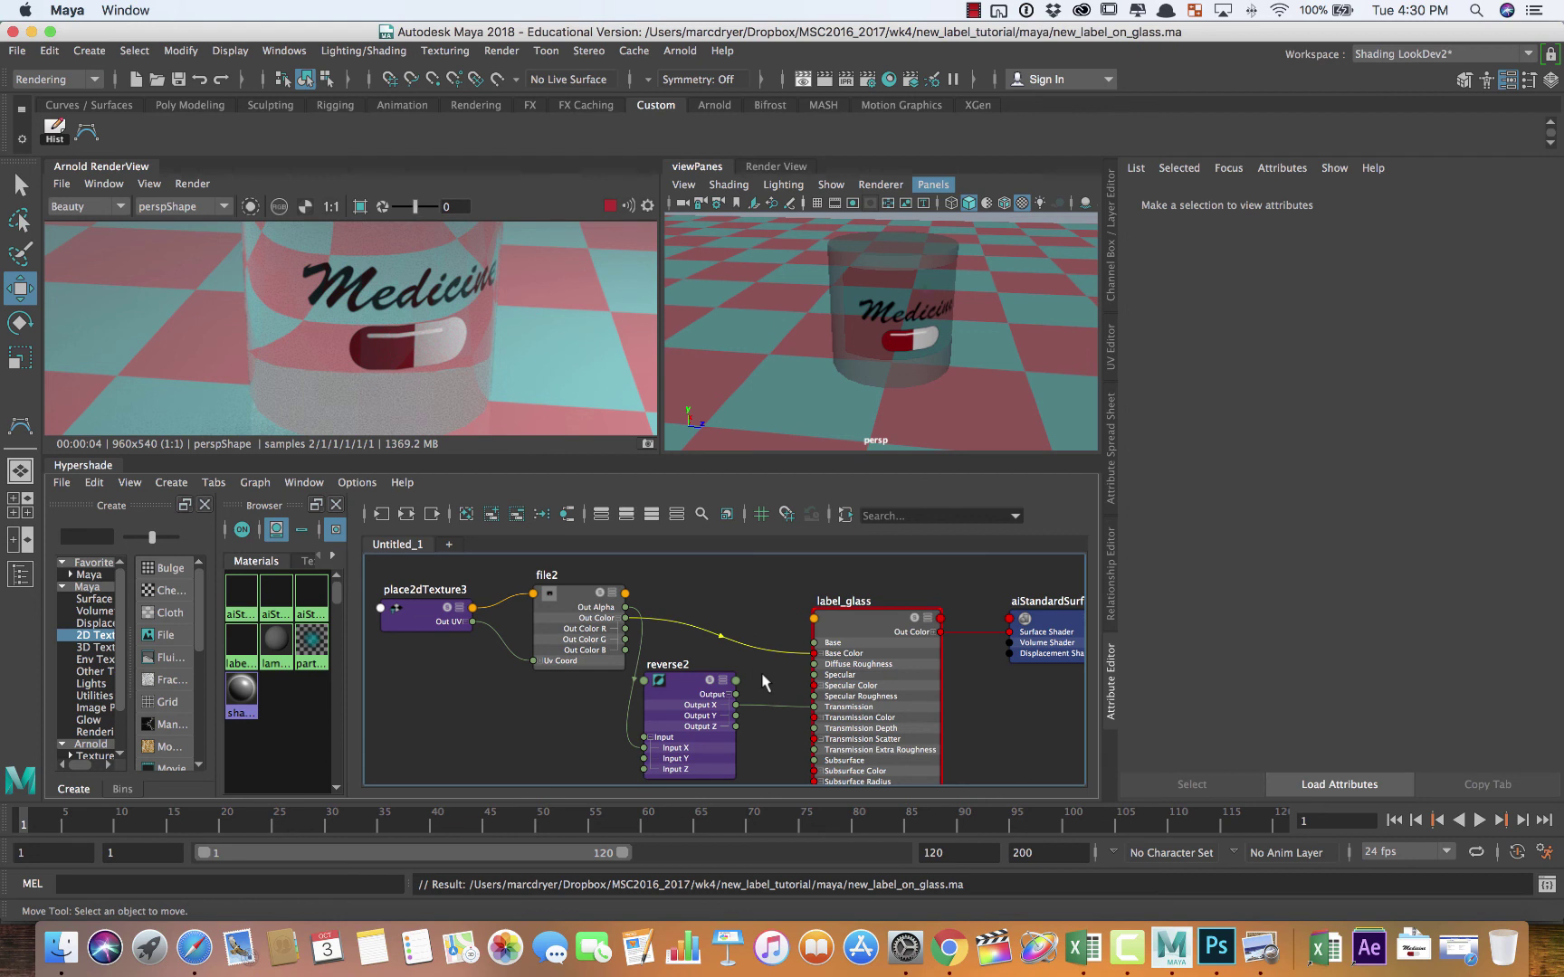
pyautogui.press('Delete')
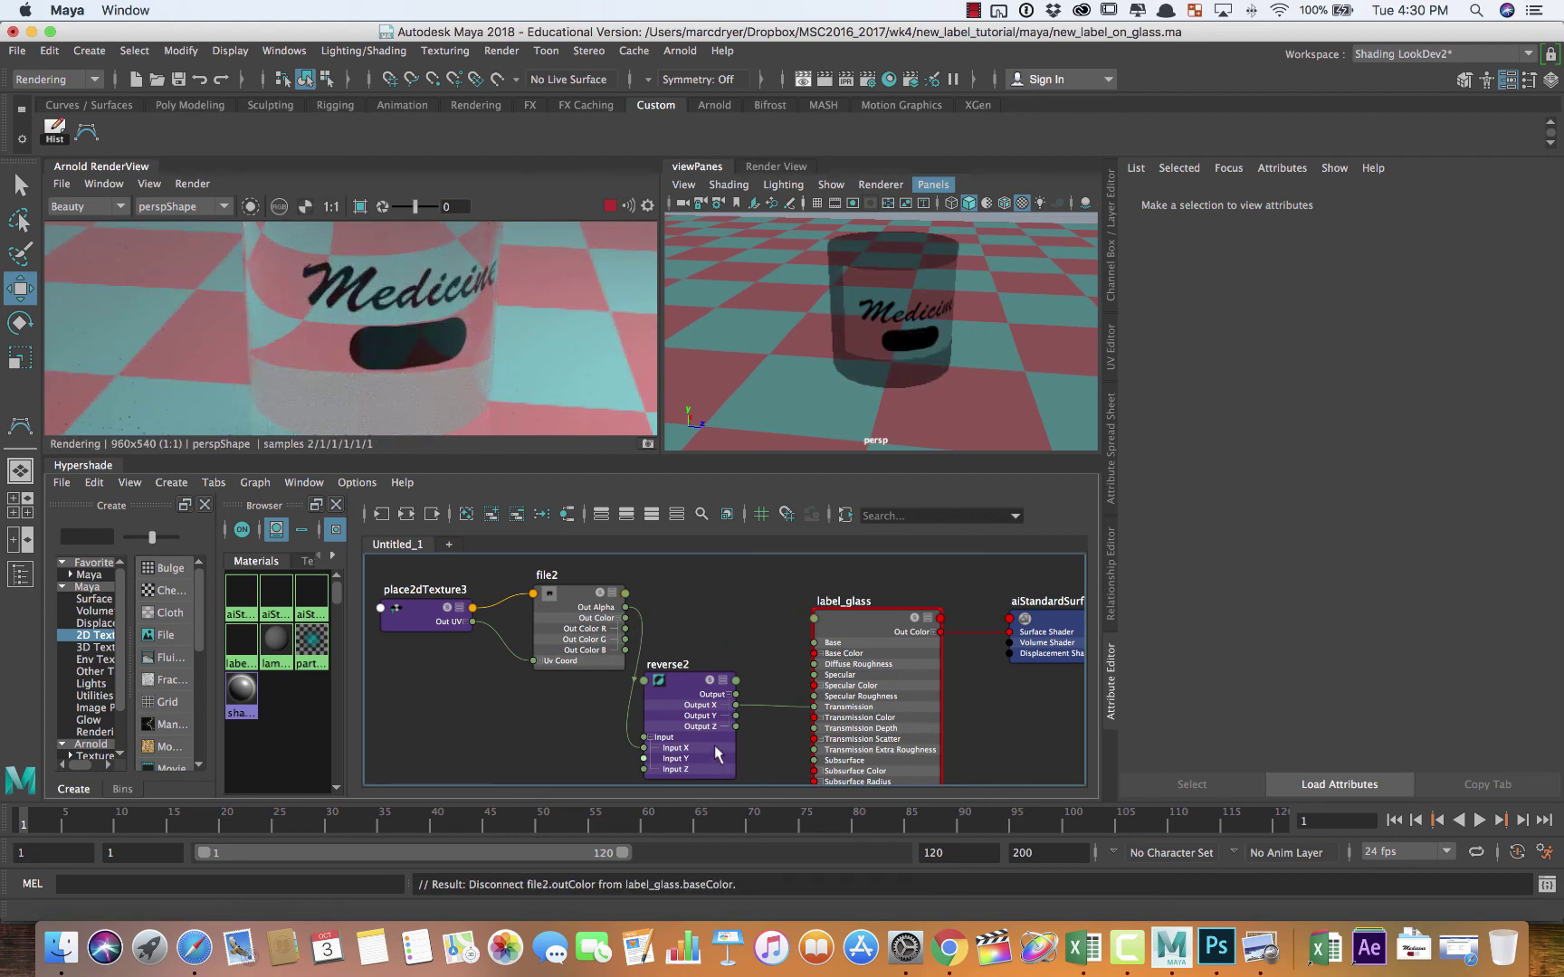
pyautogui.moveTo(717, 735); pyautogui.dragTo(751, 749)
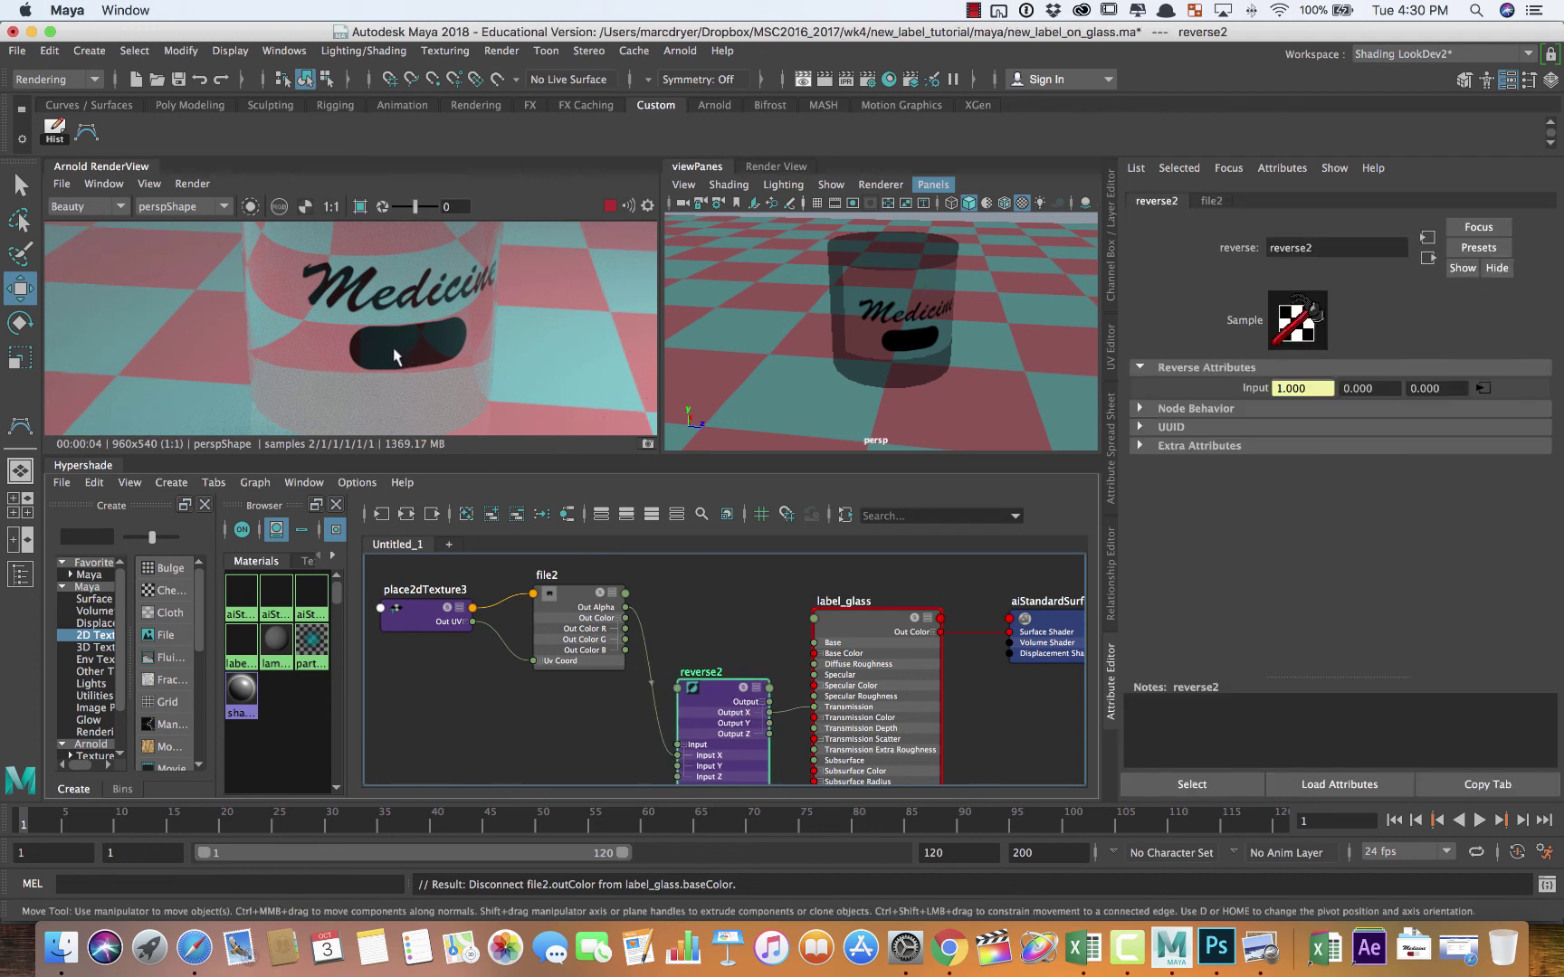
# Step: Set label_glass's base weight to 1 and its base color to white
pyautogui.click(874, 629)
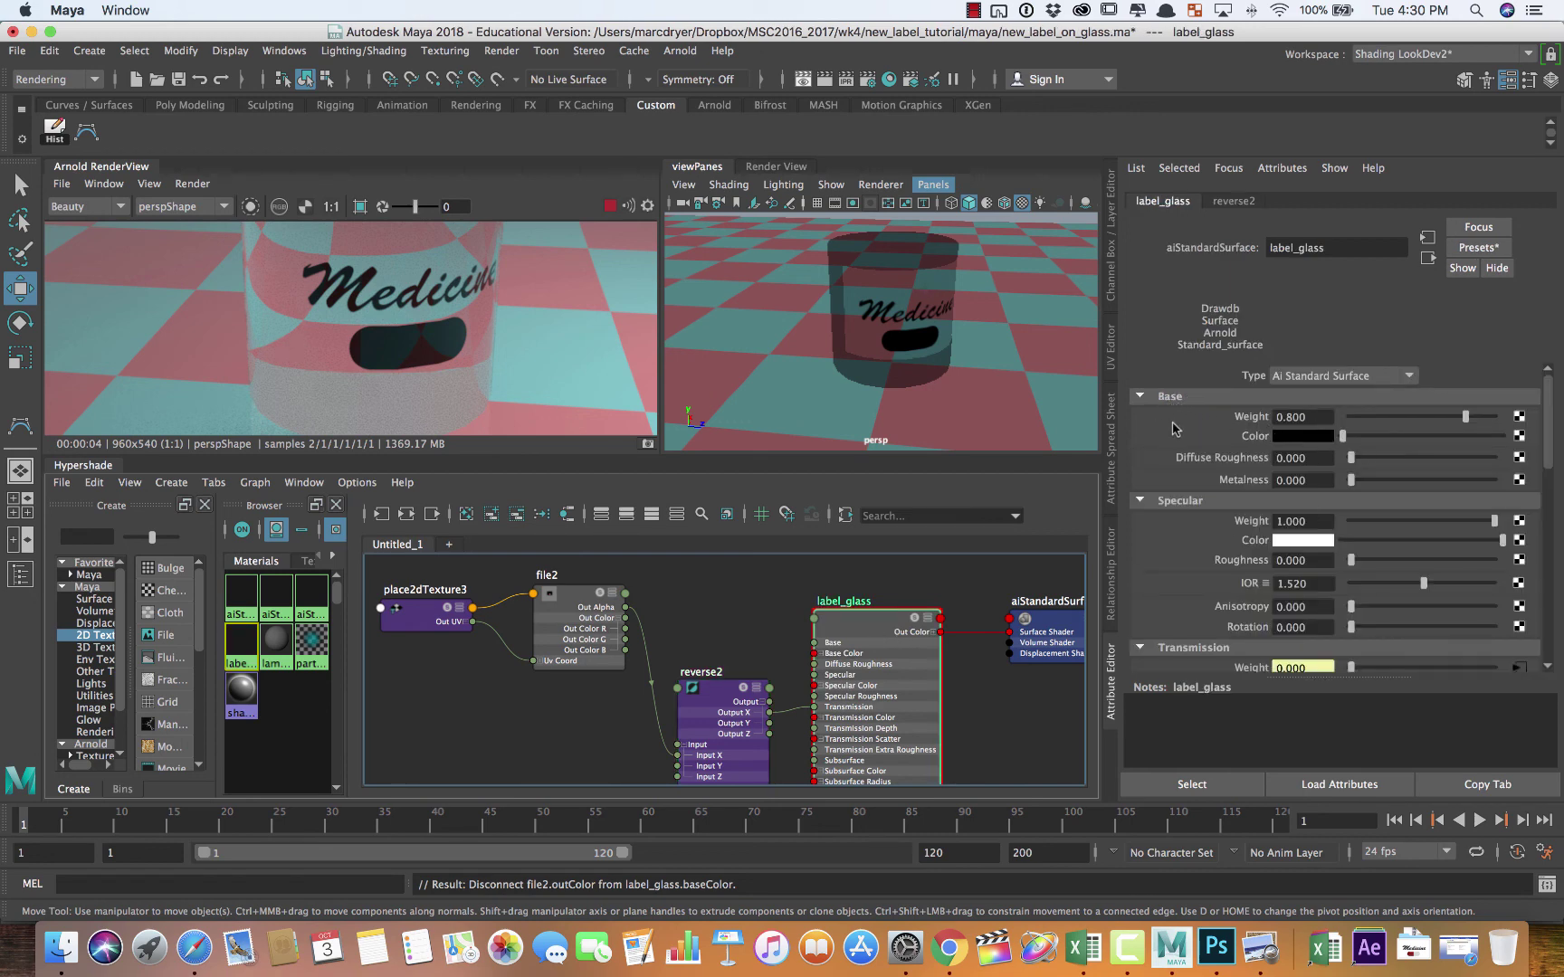
pyautogui.moveTo(1464, 418); pyautogui.dragTo(1507, 418)
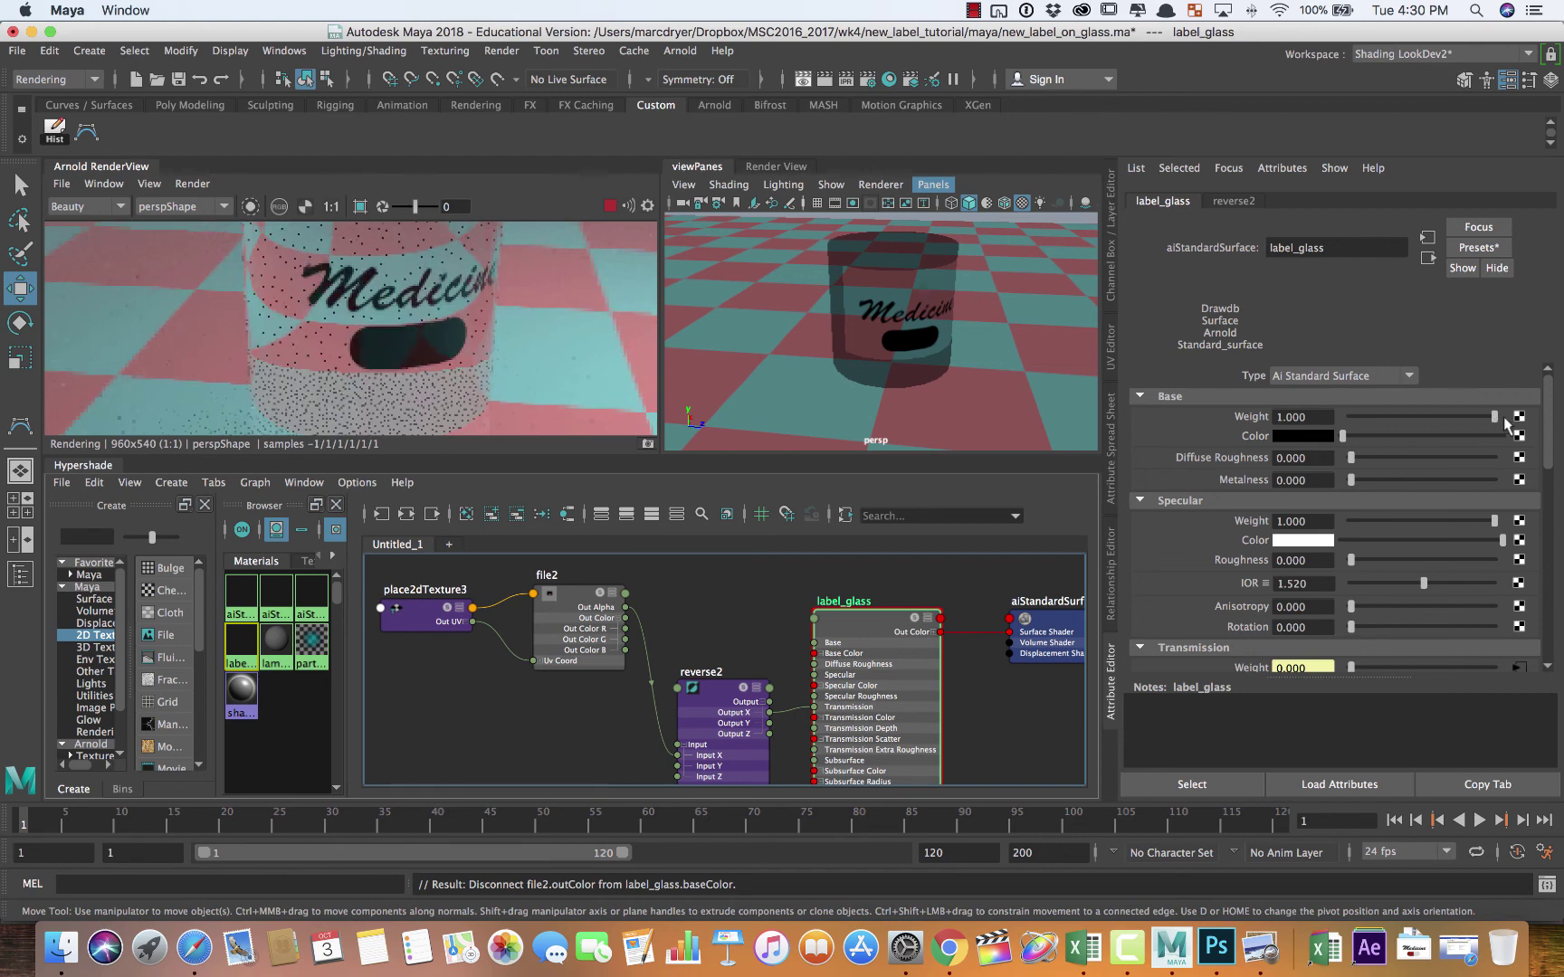
pyautogui.click(1305, 442)
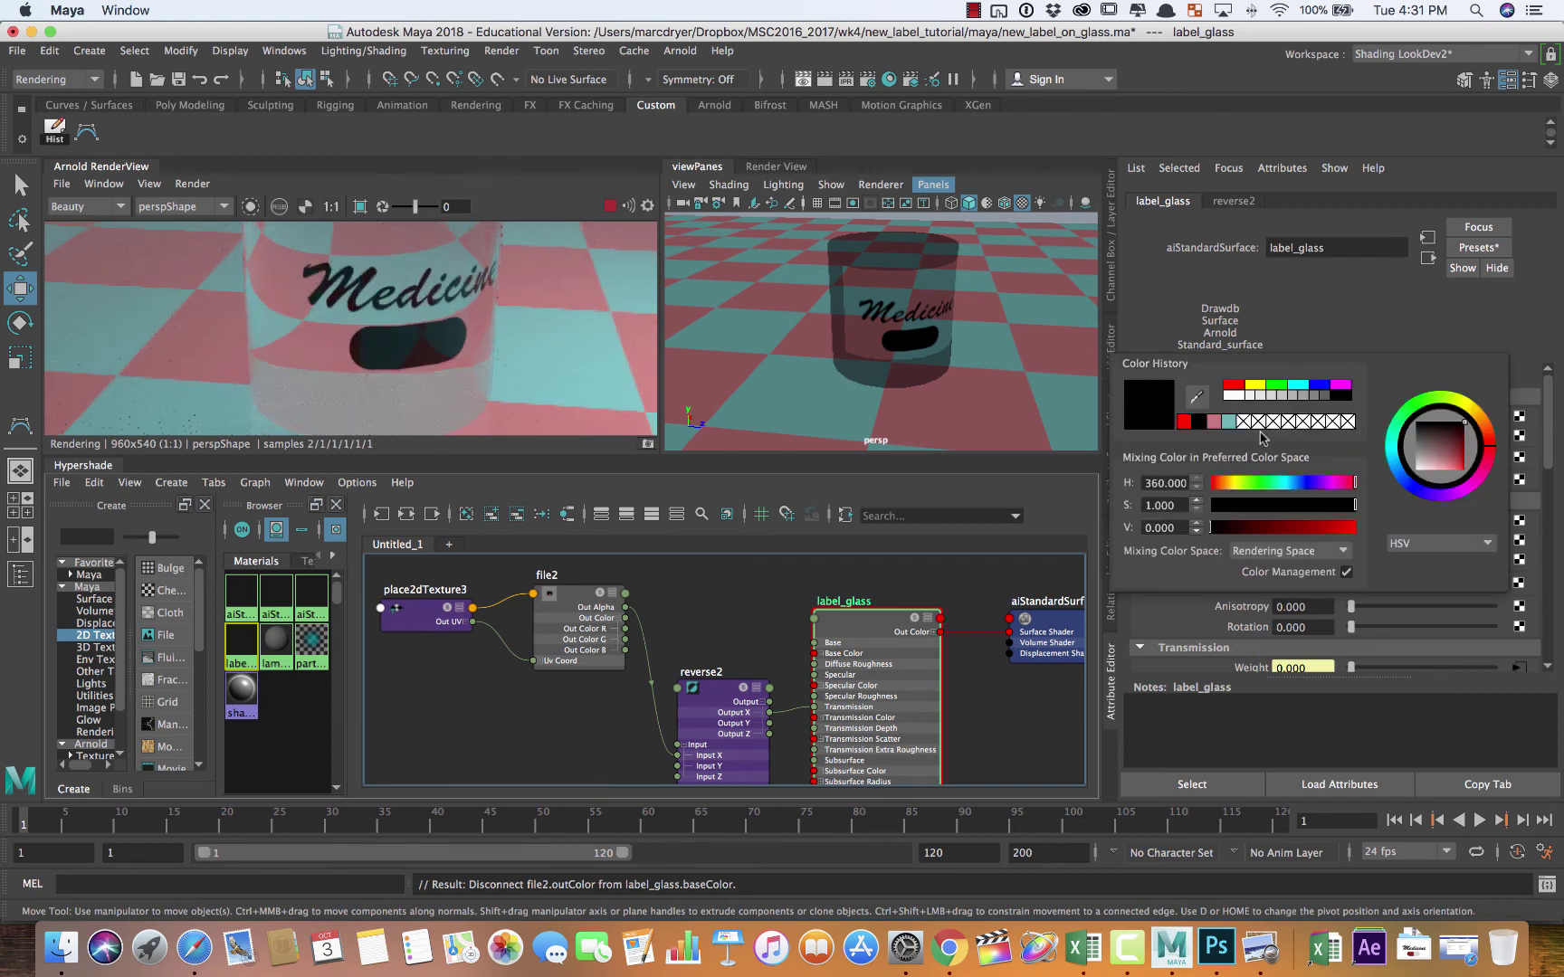
pyautogui.click(1238, 395)
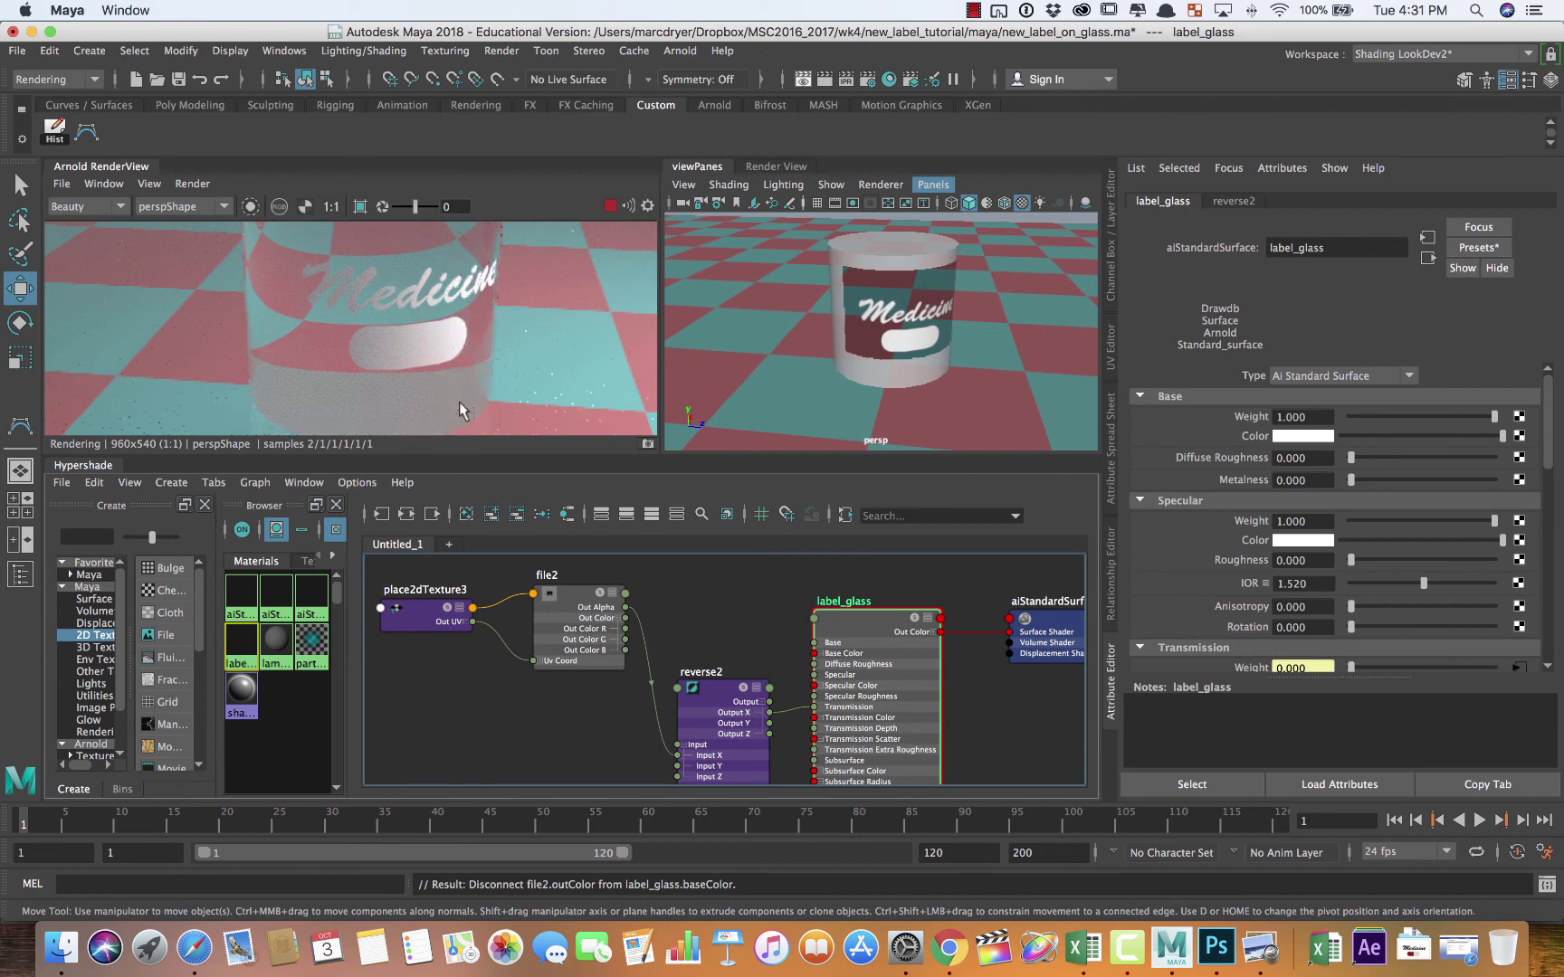
# Step: Inspect the label in the render from farther away, and try teal and black as label_glass's base color
pyautogui.keyDown('alt'); pyautogui.moveTo(890, 345); pyautogui.dragTo(774, 338); pyautogui.keyUp('alt')
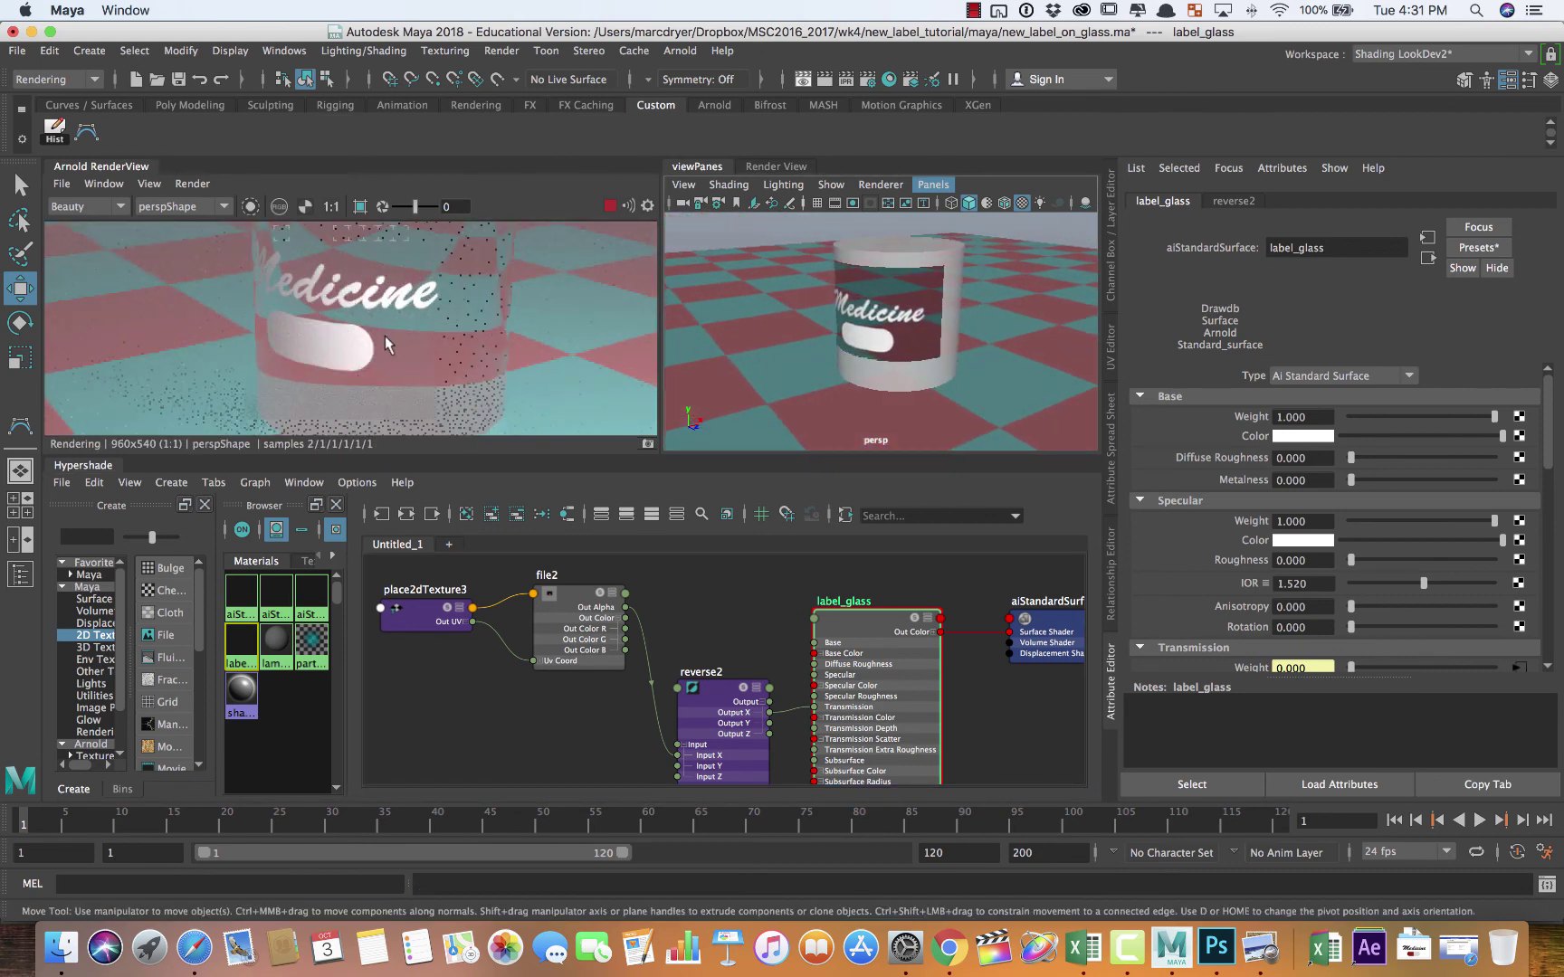
pyautogui.scroll(-10, 769, 337)
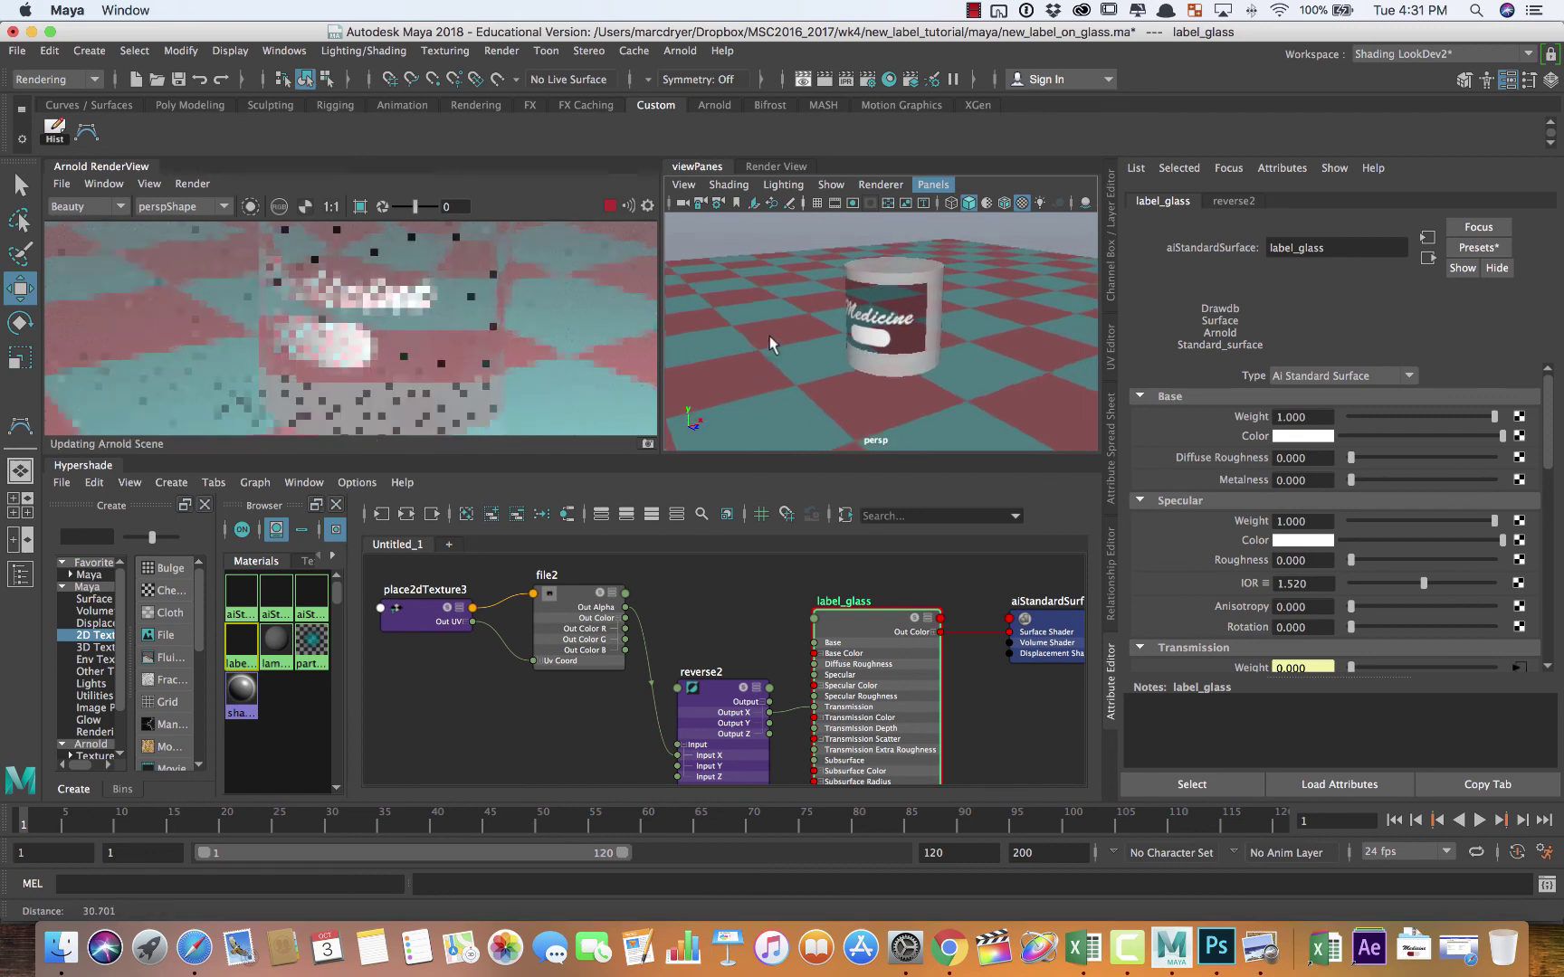
pyautogui.keyDown('alt'); pyautogui.moveTo(900, 341); pyautogui.dragTo(802, 365); pyautogui.keyUp('alt')
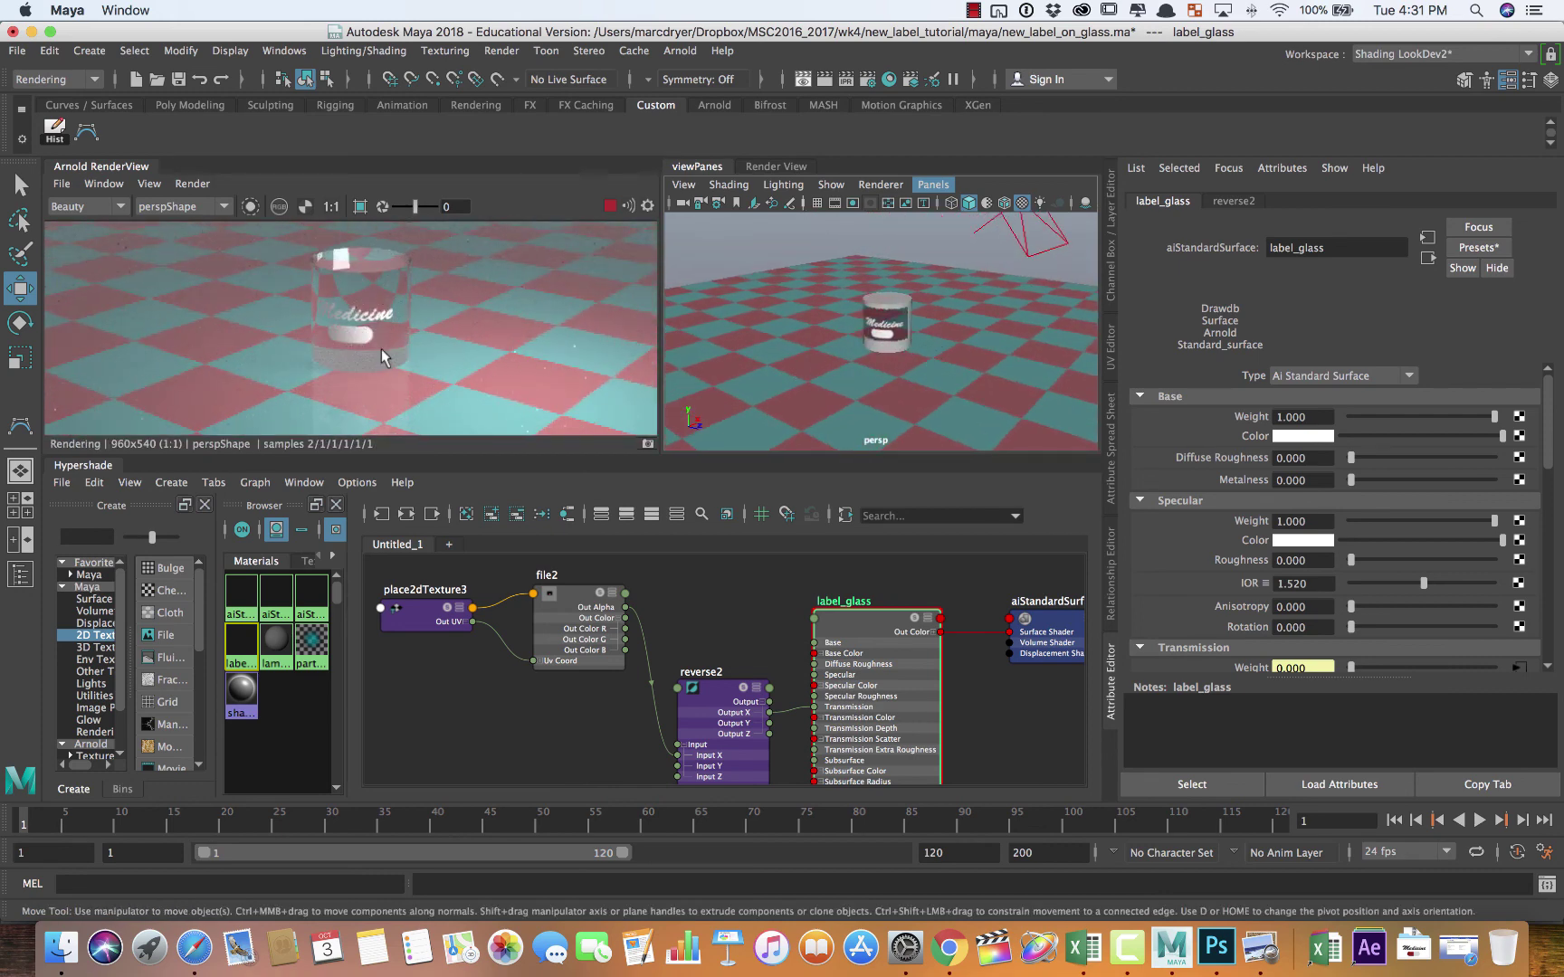
pyautogui.keyDown('alt'); pyautogui.moveTo(381, 349); pyautogui.dragTo(633, 361, button='right'); pyautogui.keyUp('alt')
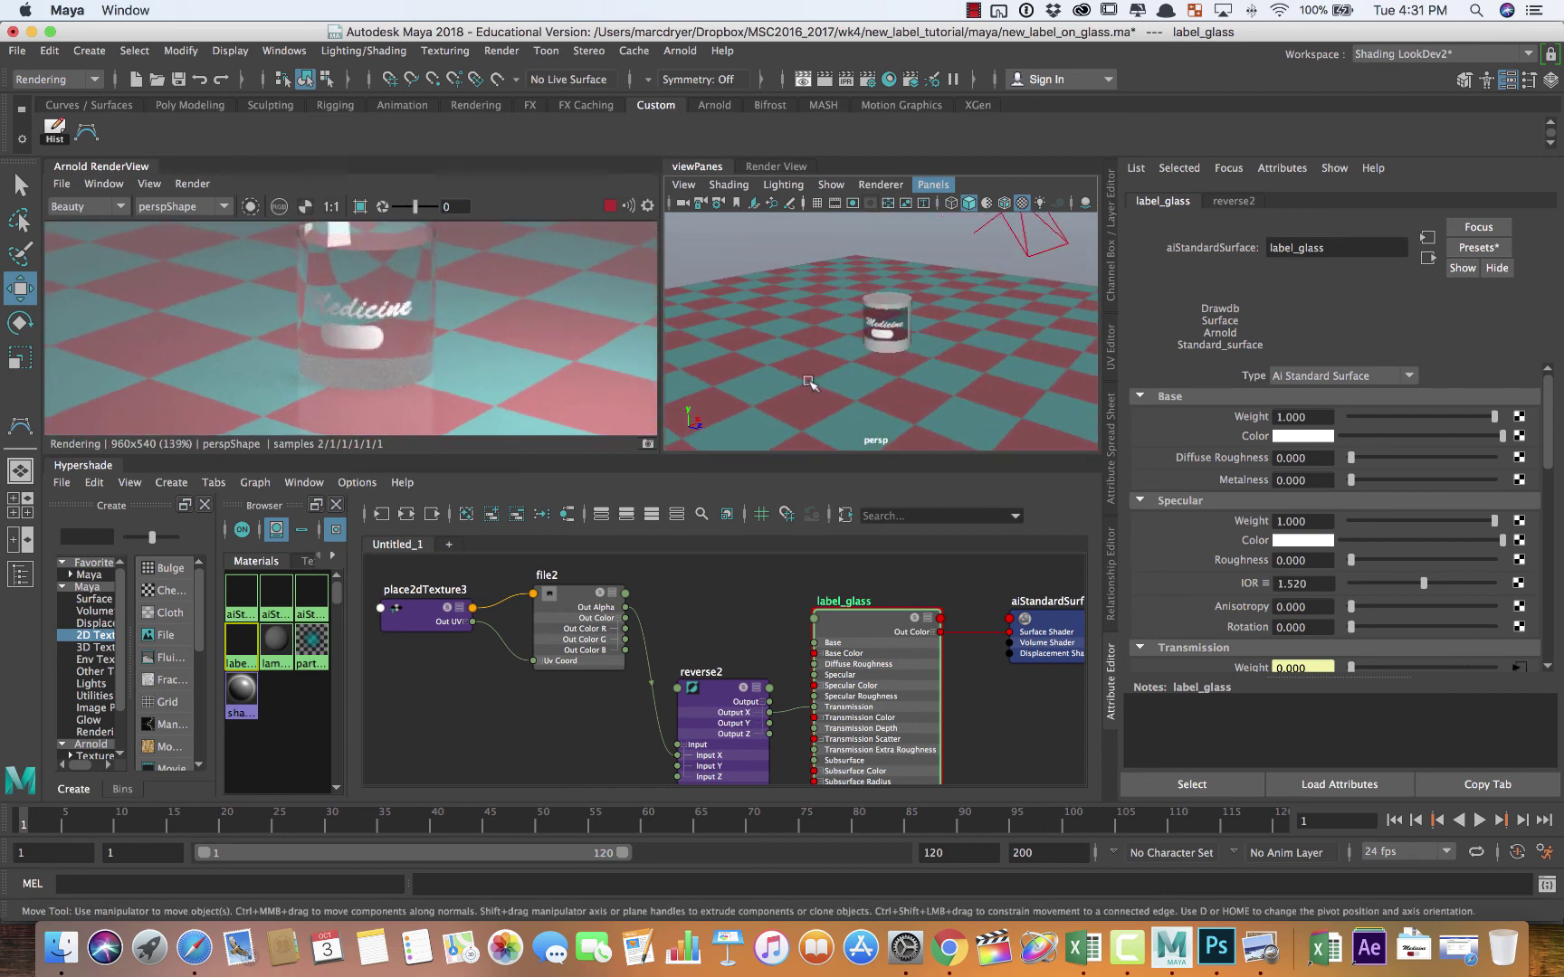
pyautogui.click(1303, 436)
pyautogui.click(1220, 424)
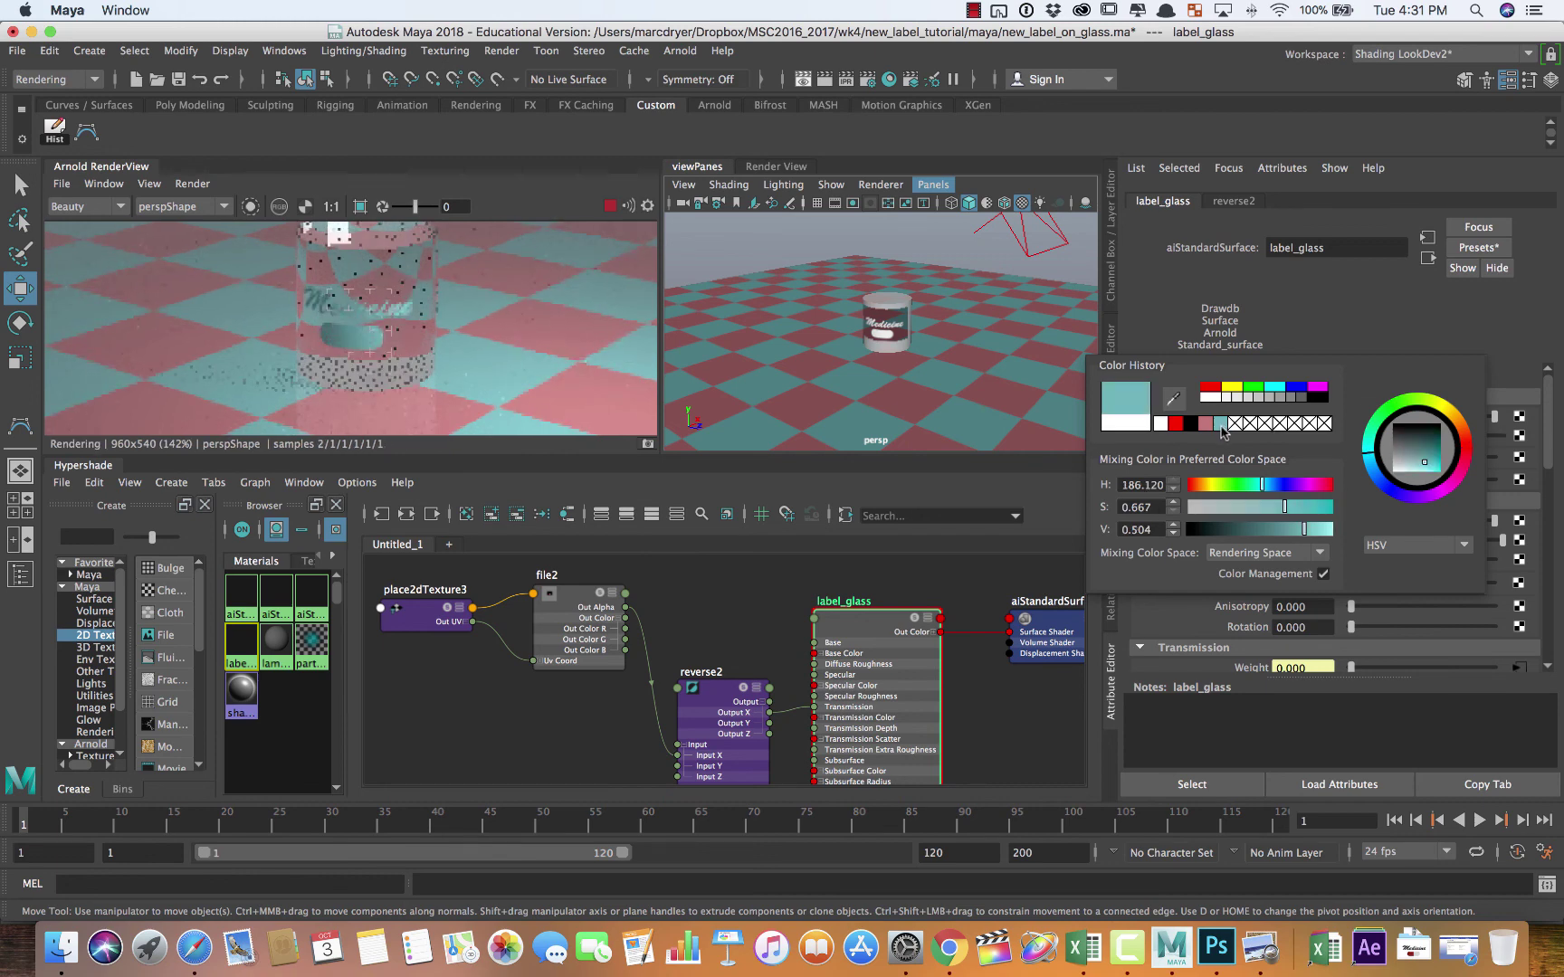
pyautogui.click(1318, 399)
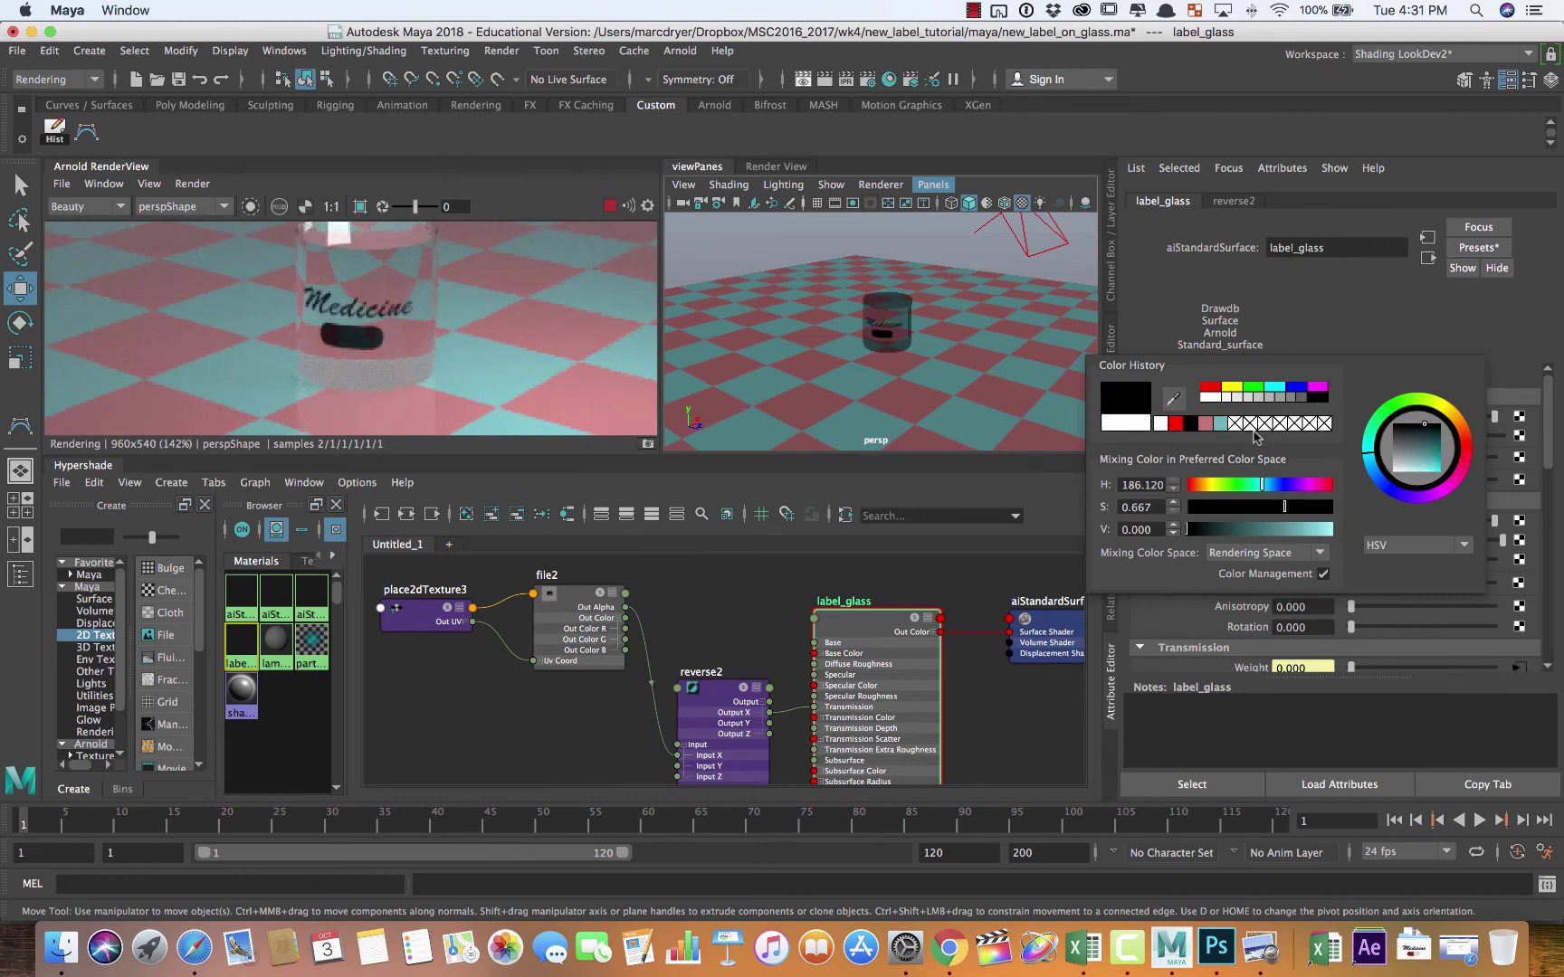
# Step: Connect file2's Out Color to label_glass's Base Color, regraph the material's input and output connections, and place reverse2 lower
pyautogui.scroll(5, 645, 765)
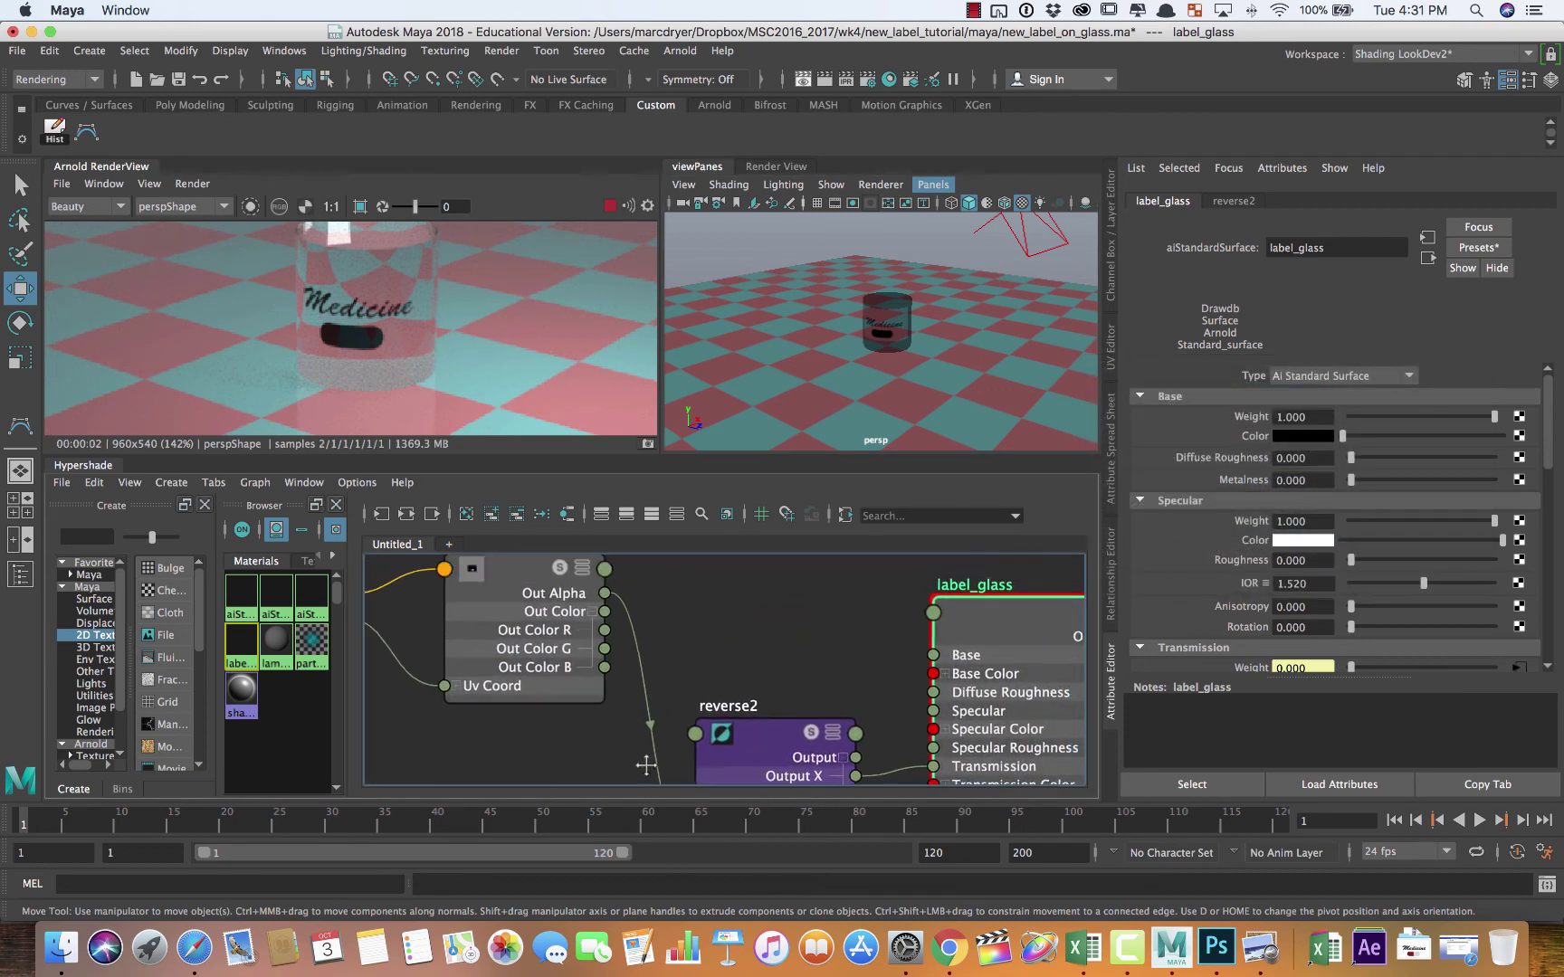
pyautogui.keyDown('alt'); pyautogui.moveTo(646, 764); pyautogui.dragTo(614, 792, button='middle'); pyautogui.keyUp('alt')
pyautogui.moveTo(952, 645); pyautogui.dragTo(928, 611)
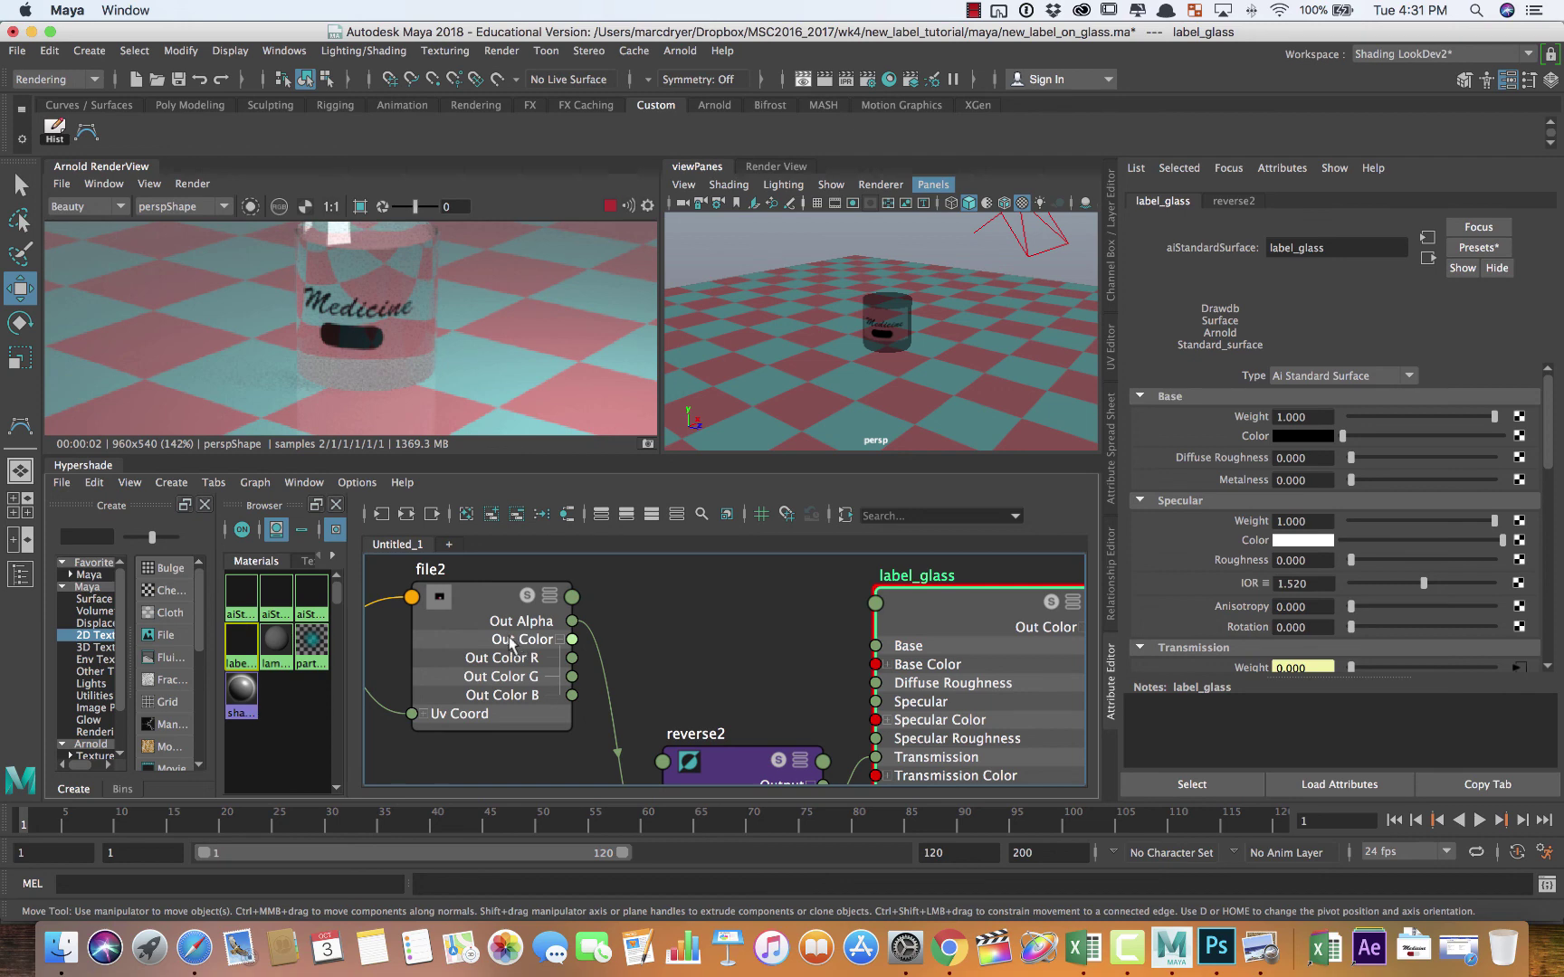
pyautogui.moveTo(572, 640); pyautogui.dragTo(925, 665)
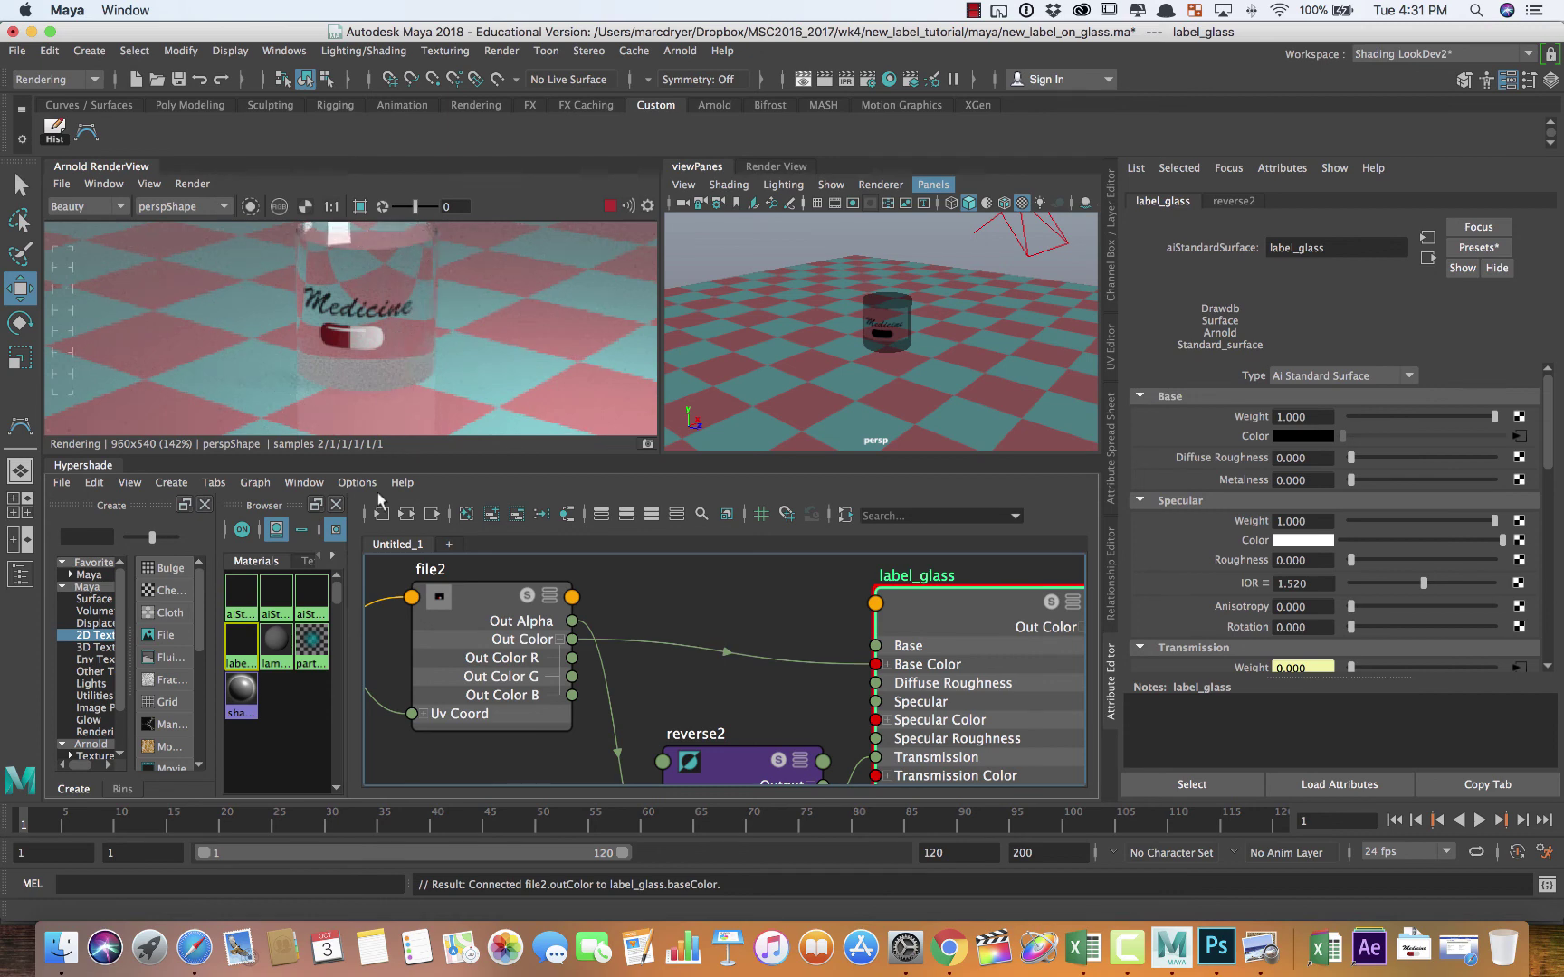
pyautogui.click(405, 515)
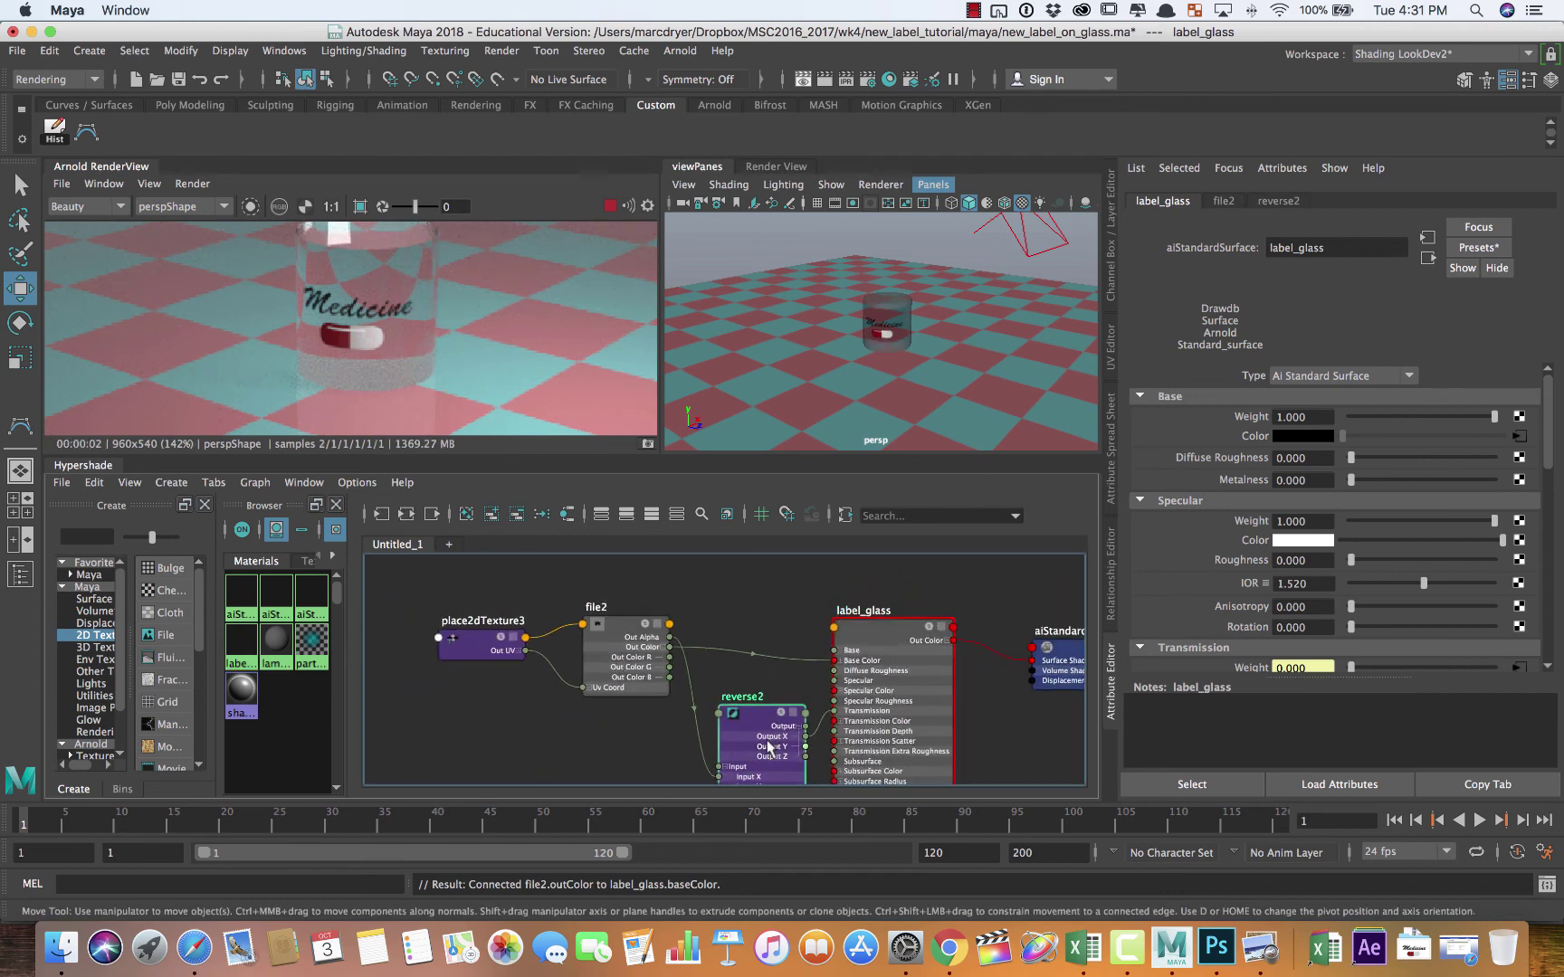
pyautogui.moveTo(725, 745); pyautogui.dragTo(705, 765)
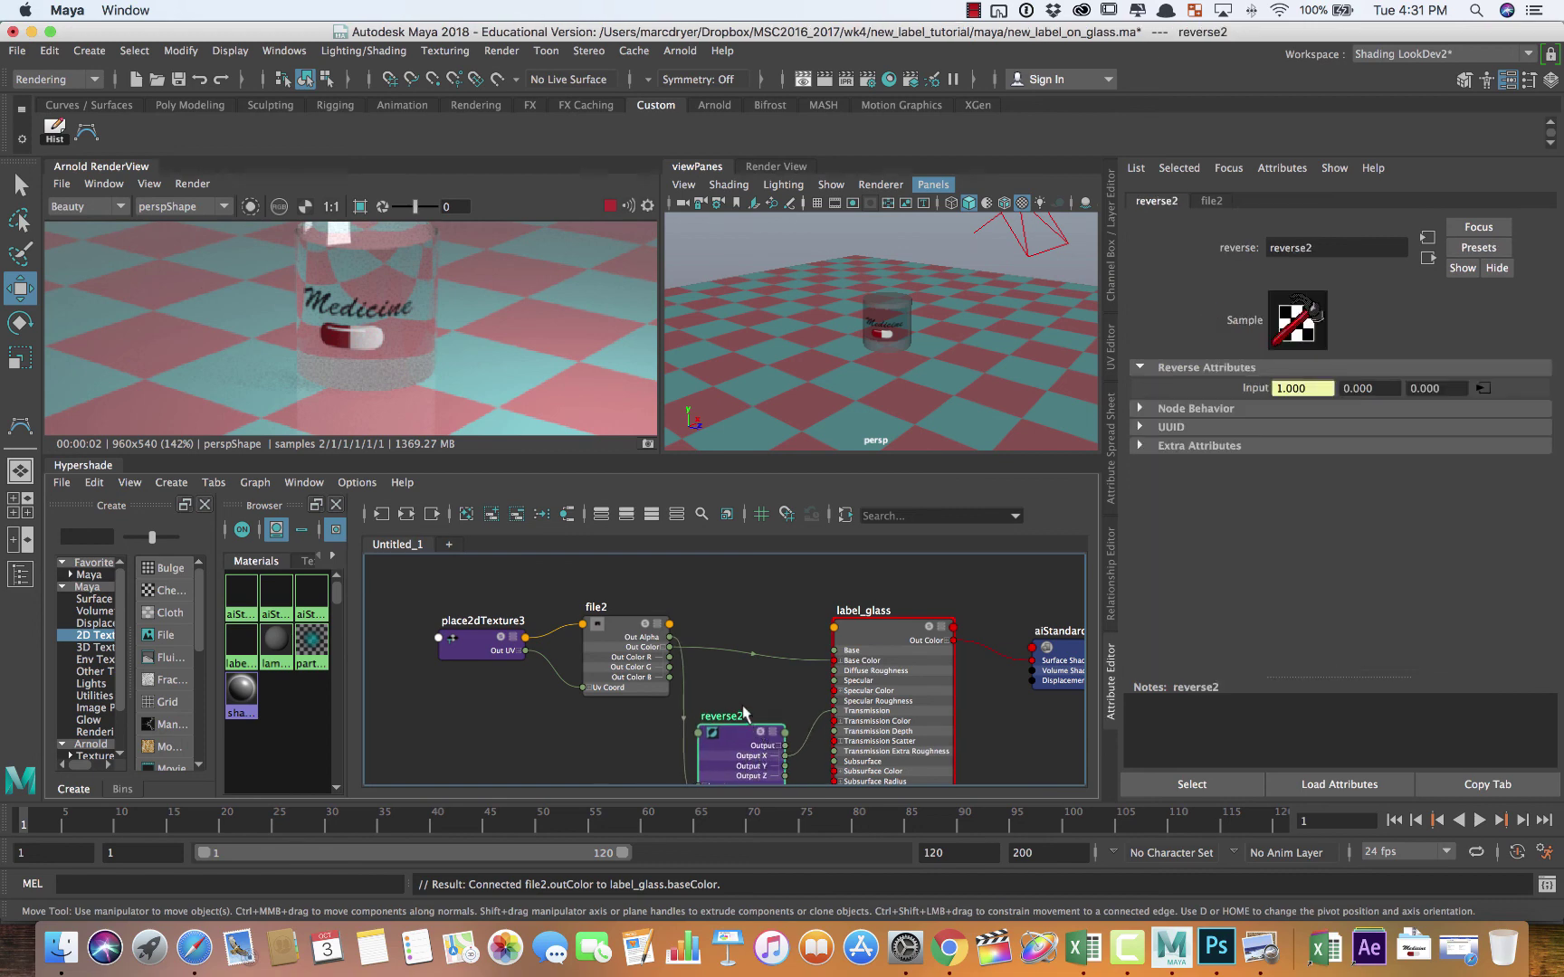